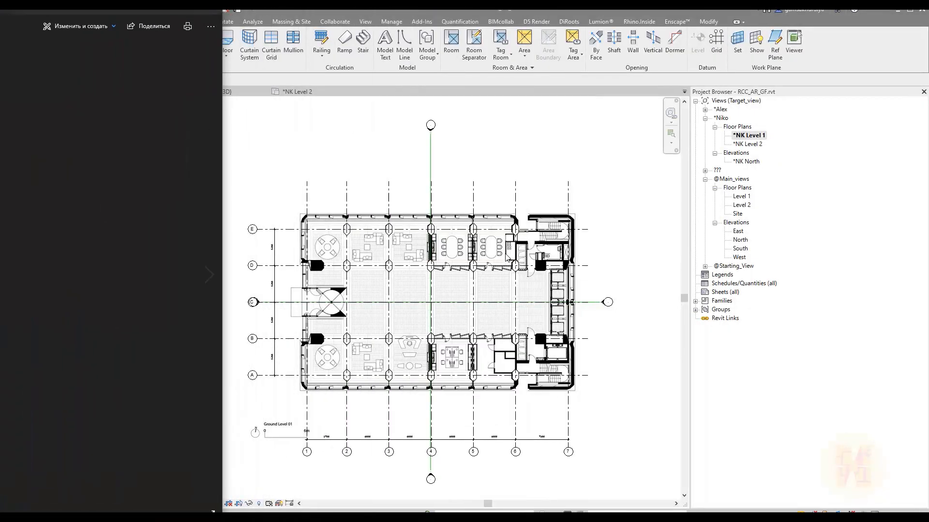
# - Examine the Level 1 floor plan, the tower photo and the ground-floor storey of the long section
pyautogui.scroll(4, 382, 310)
pyautogui.click(419, 255)
pyautogui.moveTo(399, 297); pyautogui.dragTo(324, 348, button='middle')
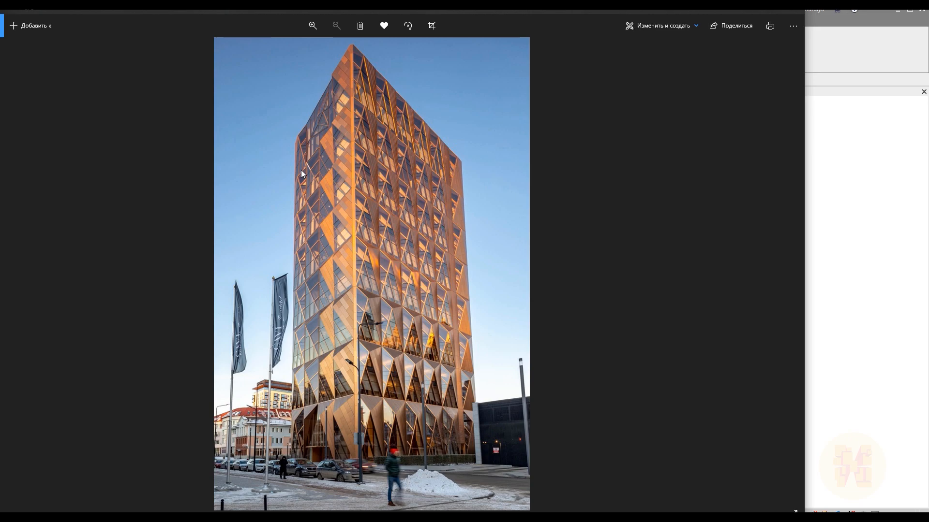
pyautogui.click(751, 8)
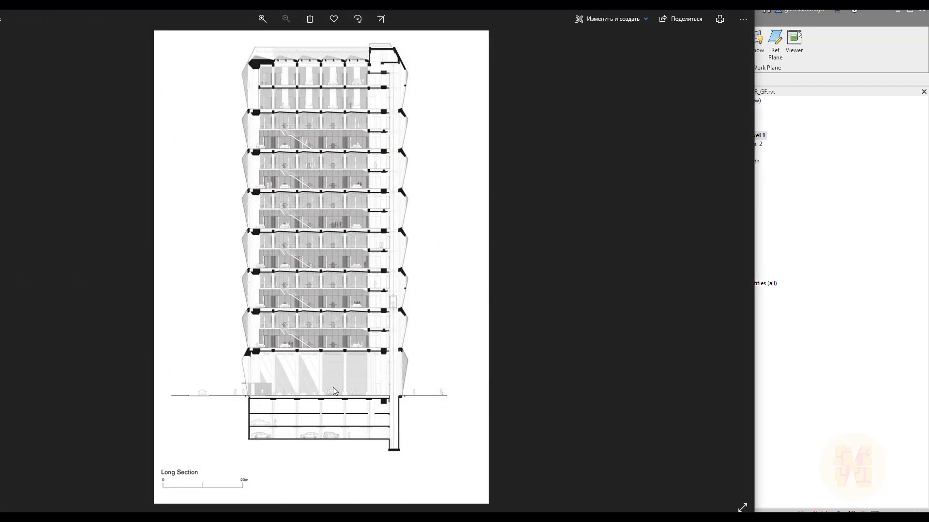
pyautogui.scroll(3, 259, 391)
pyautogui.scroll(2, 260, 391)
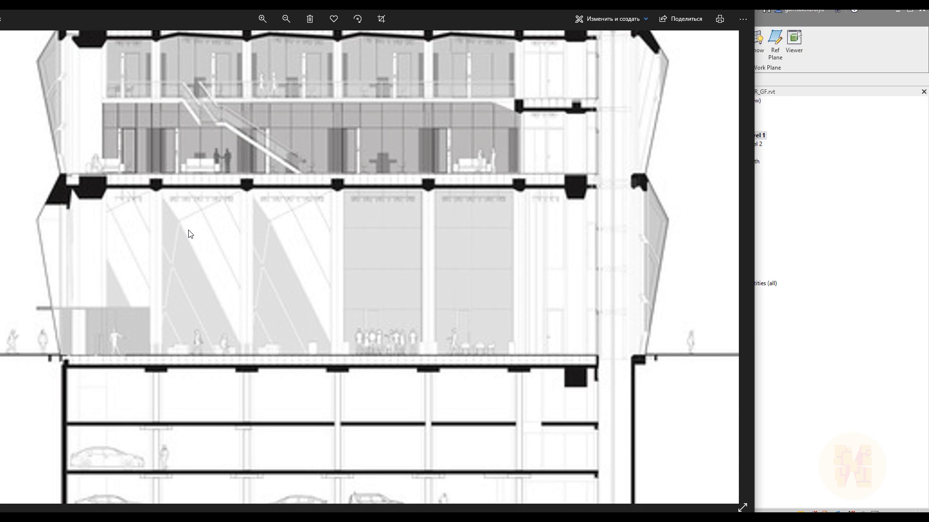
pyautogui.moveTo(189, 233); pyautogui.dragTo(182, 272)
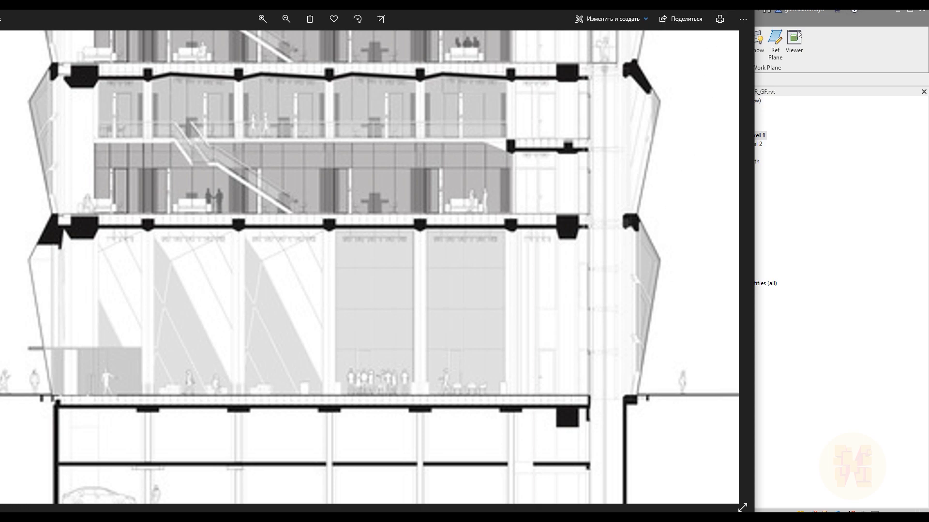
pyautogui.moveTo(22, 206)
pyautogui.mouseDown()
pyautogui.moveTo(481, 367)
pyautogui.moveTo(664, 420)
pyautogui.moveTo(671, 406)
pyautogui.mouseUp()
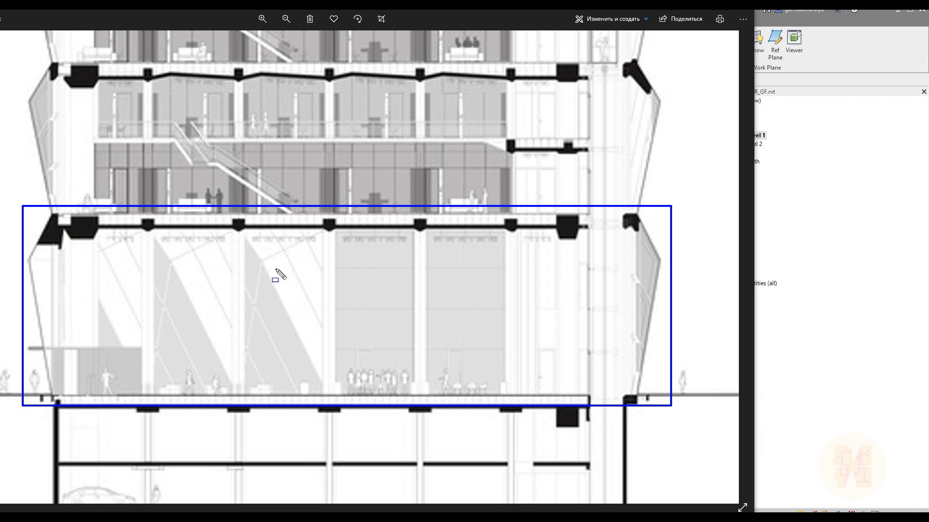
pyautogui.press('Escape')
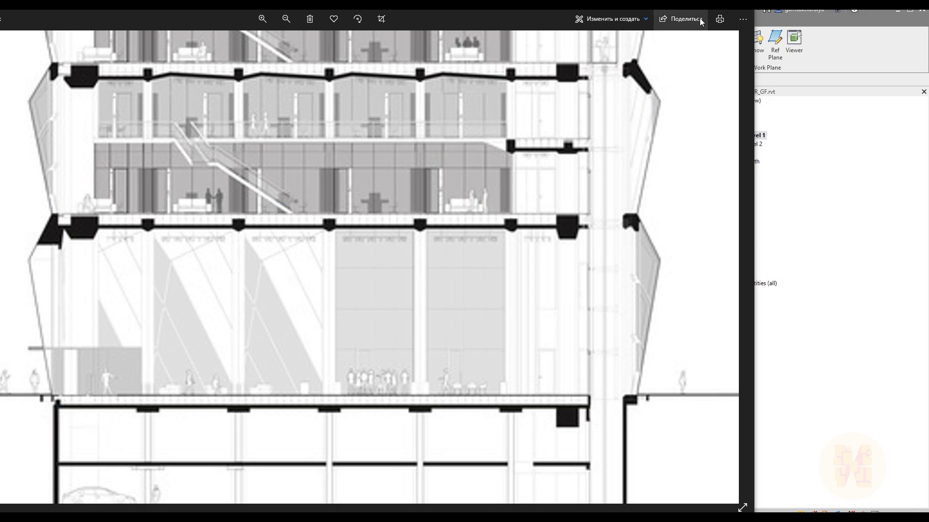
pyautogui.click(700, 2)
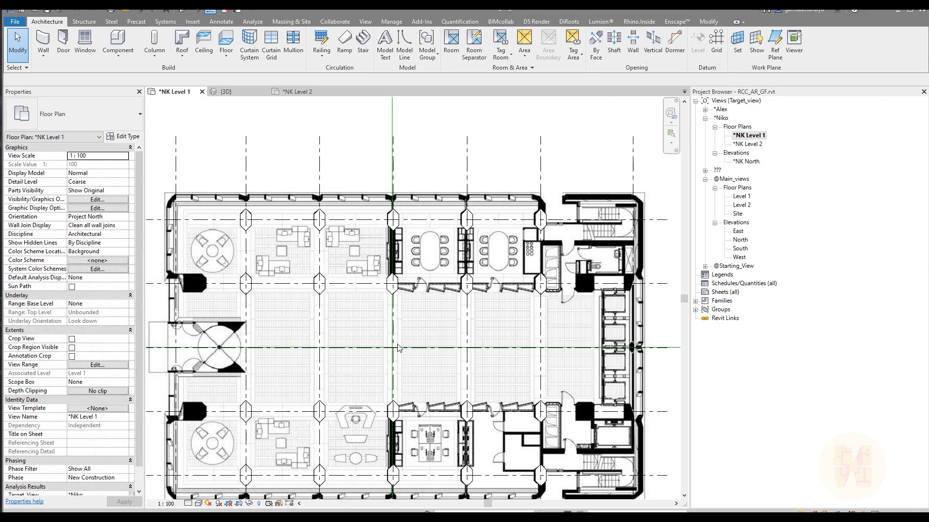
pyautogui.moveTo(402, 289); pyautogui.dragTo(425, 237, button='middle')
pyautogui.moveTo(380, 262); pyautogui.dragTo(362, 284, button='middle')
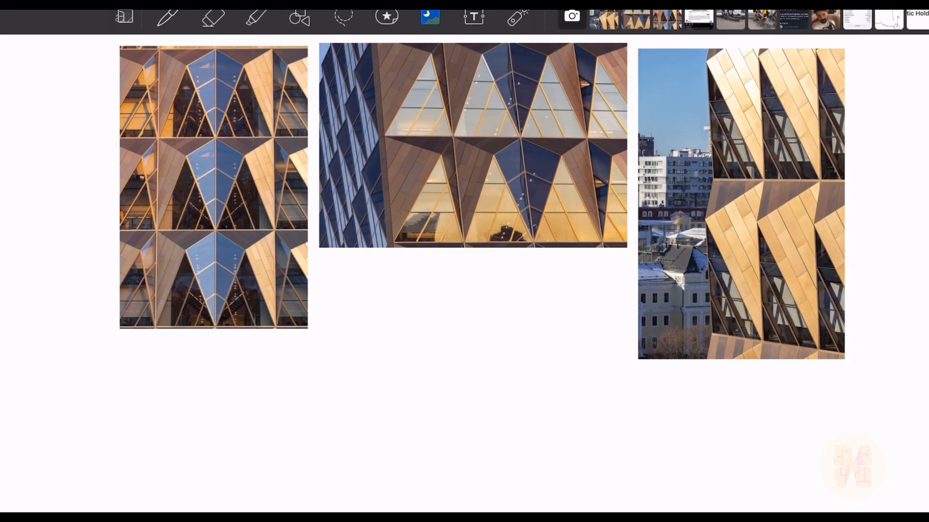
# - Outline one facade module in red with the pen in the lower row of the first facade photo
pyautogui.scroll(8, 217, 274)
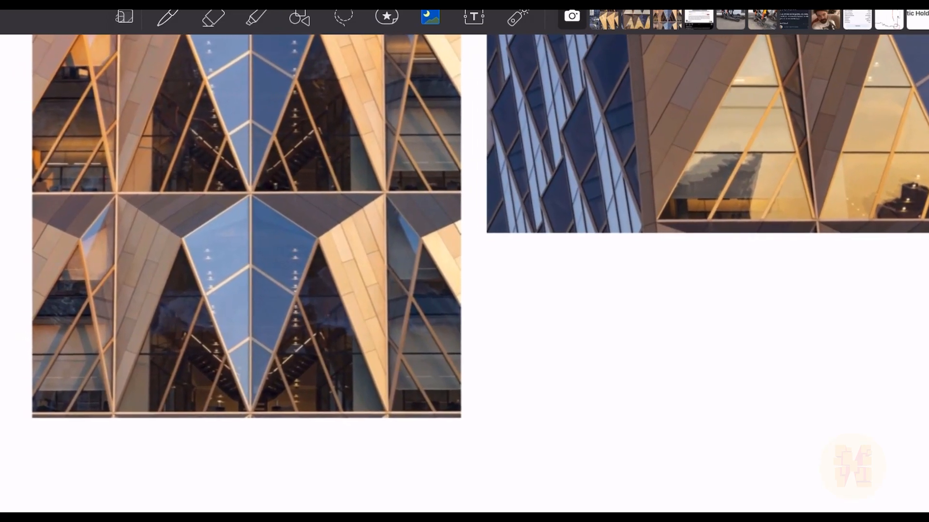
pyautogui.scroll(-2, 464, 242)
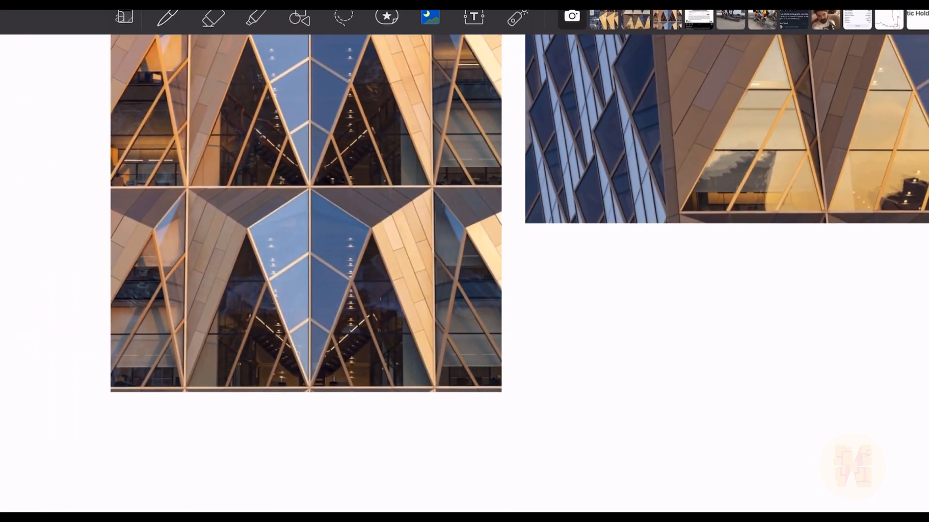
pyautogui.click(167, 17)
pyautogui.click(560, 16)
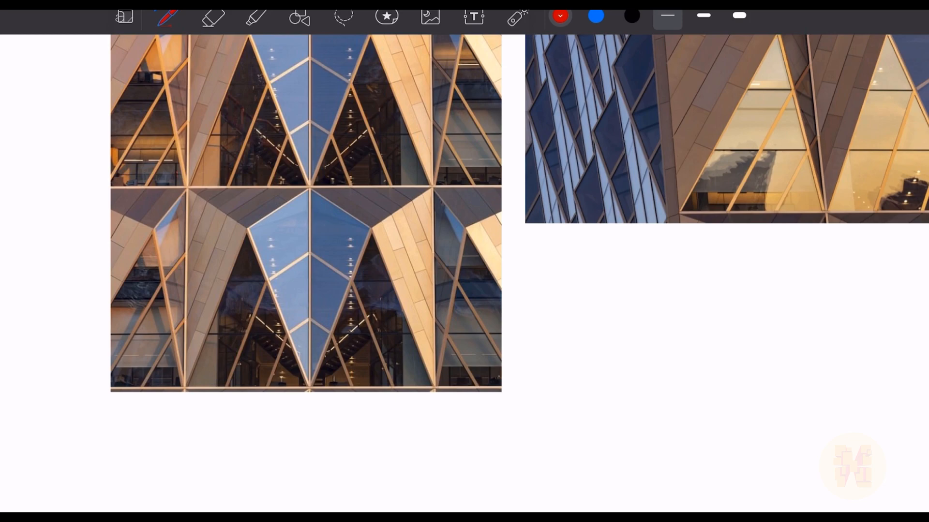
pyautogui.moveTo(308, 191)
pyautogui.mouseDown()
pyautogui.moveTo(312, 387)
pyautogui.moveTo(440, 385)
pyautogui.mouseUp()
pyautogui.moveTo(431, 185); pyautogui.dragTo(439, 385)
pyautogui.moveTo(309, 190); pyautogui.dragTo(431, 186)
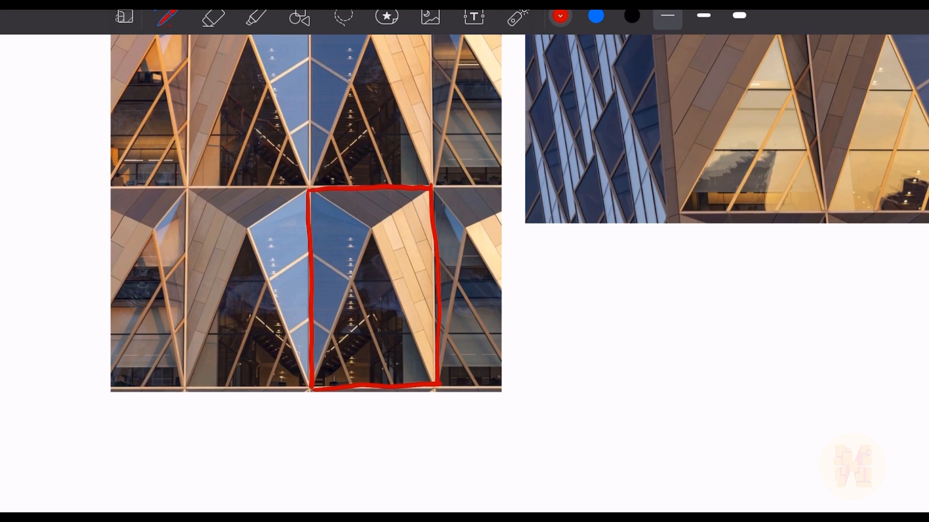
# - Circle the four corner points of the outlined facade module in blue
pyautogui.click(596, 16)
pyautogui.moveTo(305, 187); pyautogui.dragTo(313, 192)
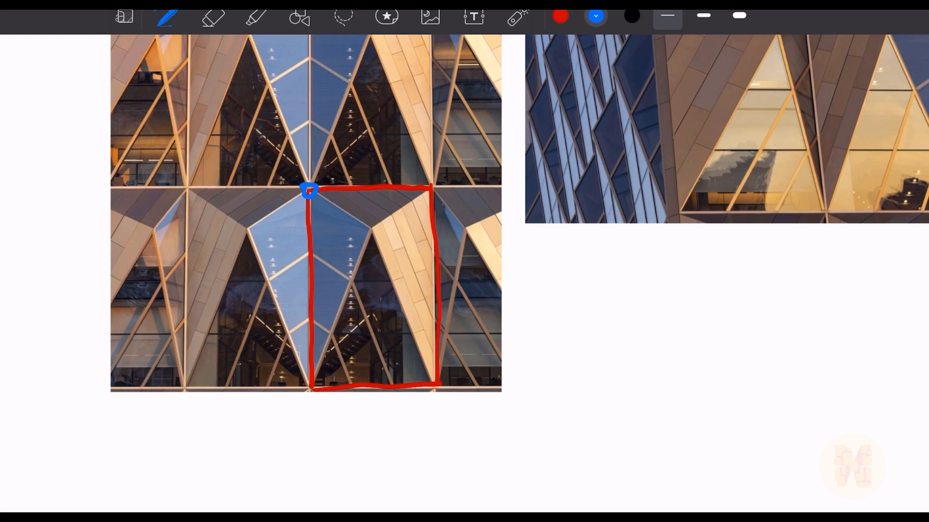
pyautogui.moveTo(425, 185); pyautogui.dragTo(432, 192)
pyautogui.moveTo(433, 380); pyautogui.dragTo(440, 386)
pyautogui.moveTo(307, 385); pyautogui.dragTo(314, 391)
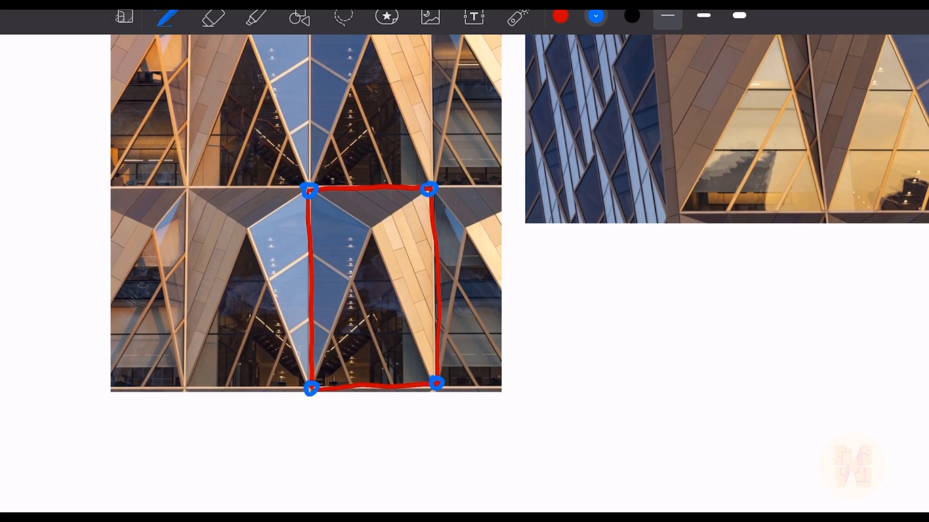
# - Point out the corner points of the neighbouring facade modules with the laser pointer
pyautogui.click(517, 17)
pyautogui.moveTo(182, 183); pyautogui.dragTo(191, 196)
pyautogui.moveTo(178, 373); pyautogui.dragTo(187, 392)
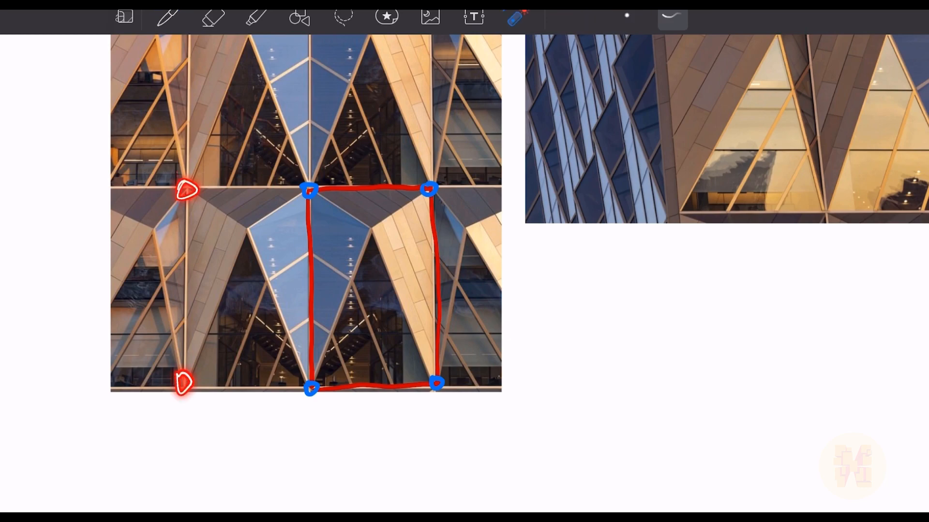
pyautogui.scroll(3, 484, 271)
pyautogui.moveTo(187, 120); pyautogui.dragTo(192, 129)
pyautogui.moveTo(300, 119); pyautogui.dragTo(308, 127)
pyautogui.moveTo(183, 308); pyautogui.dragTo(194, 329)
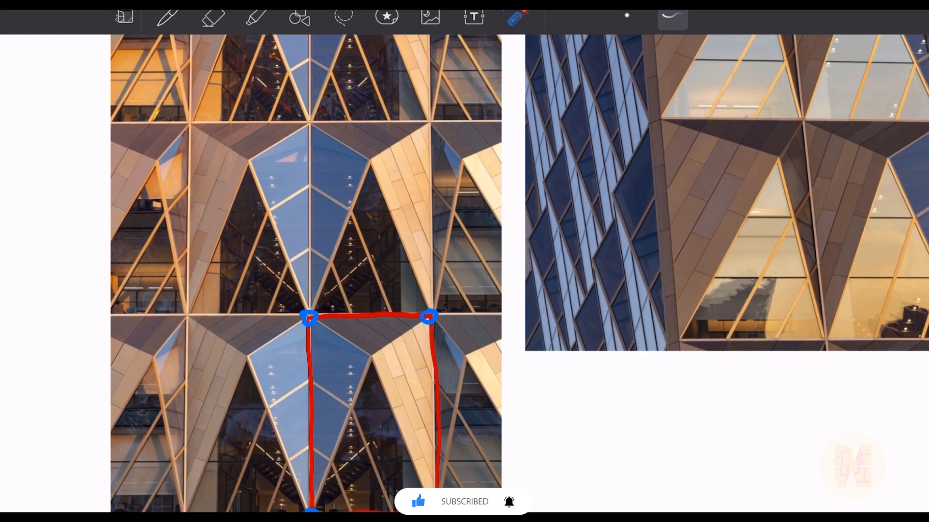
# - Trace the outlined module's inner apex, its solid side panel and its glazed area with the laser pointer
pyautogui.moveTo(363, 352); pyautogui.dragTo(371, 356)
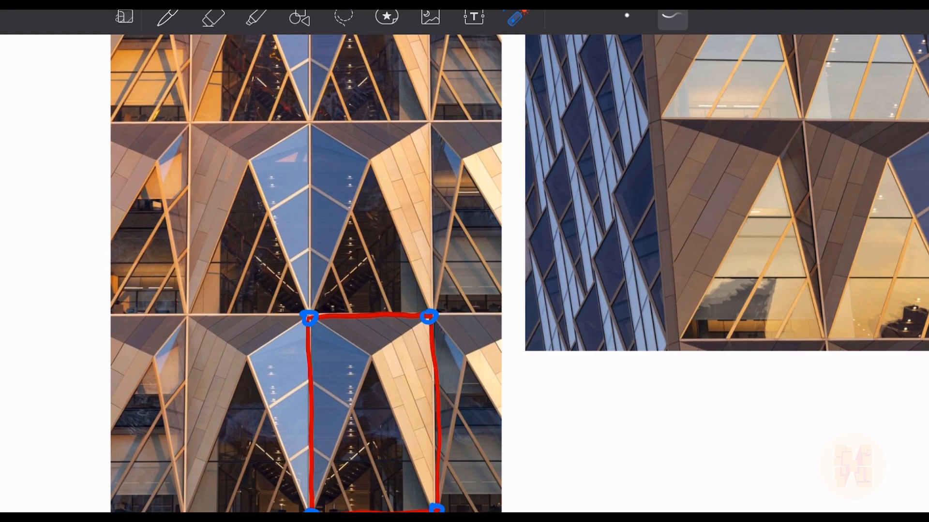
pyautogui.moveTo(308, 318)
pyautogui.mouseDown()
pyautogui.moveTo(358, 356)
pyautogui.moveTo(418, 324)
pyautogui.moveTo(312, 319)
pyautogui.mouseUp()
pyautogui.moveTo(369, 356)
pyautogui.mouseDown()
pyautogui.moveTo(431, 510)
pyautogui.moveTo(435, 411)
pyautogui.moveTo(370, 355)
pyautogui.mouseUp()
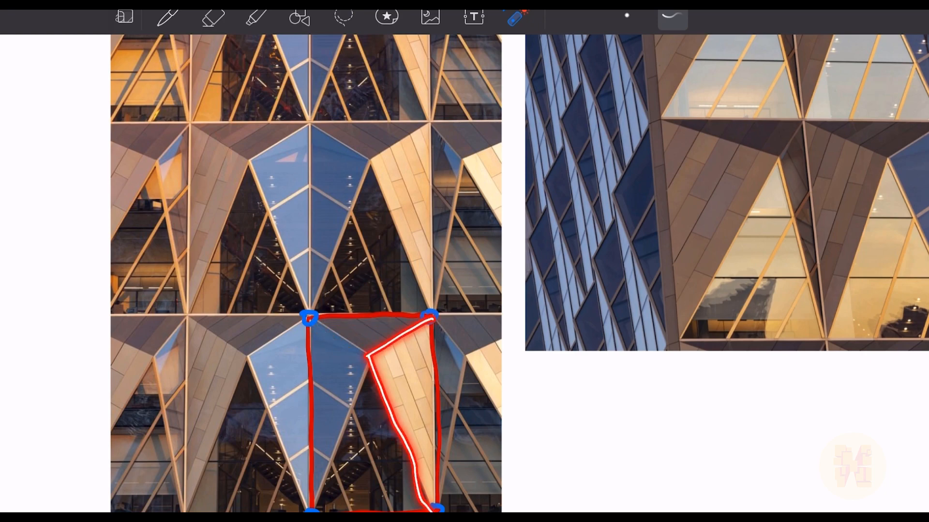
pyautogui.moveTo(310, 318)
pyautogui.mouseDown()
pyautogui.moveTo(360, 353)
pyautogui.moveTo(302, 512)
pyautogui.mouseUp()
pyautogui.moveTo(377, 361); pyautogui.dragTo(426, 510)
pyautogui.moveTo(308, 367); pyautogui.dragTo(367, 344)
pyautogui.moveTo(312, 412); pyautogui.dragTo(396, 385)
pyautogui.moveTo(322, 429); pyautogui.dragTo(358, 413)
pyautogui.moveTo(329, 449); pyautogui.dragTo(397, 422)
pyautogui.moveTo(329, 476); pyautogui.dragTo(410, 442)
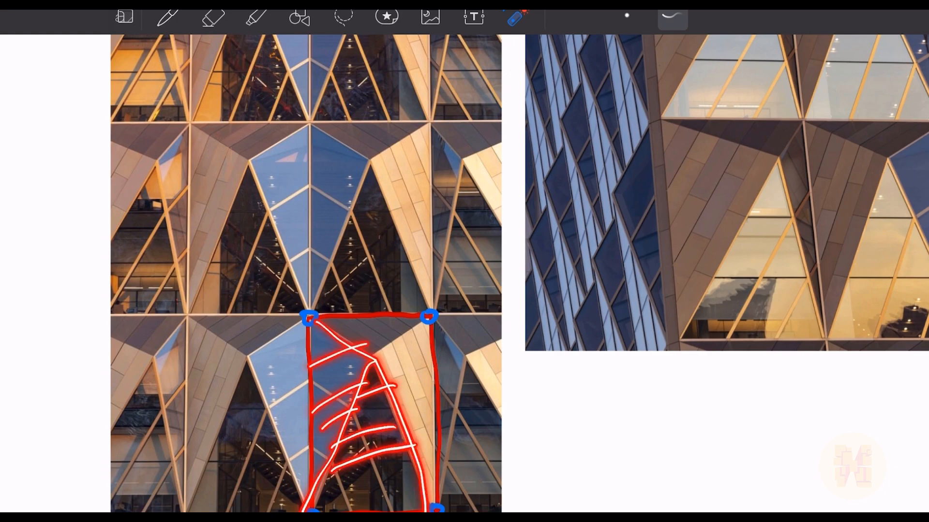
# - Draw blue pen lines connecting the module's four corners to its inner apex
pyautogui.click(167, 17)
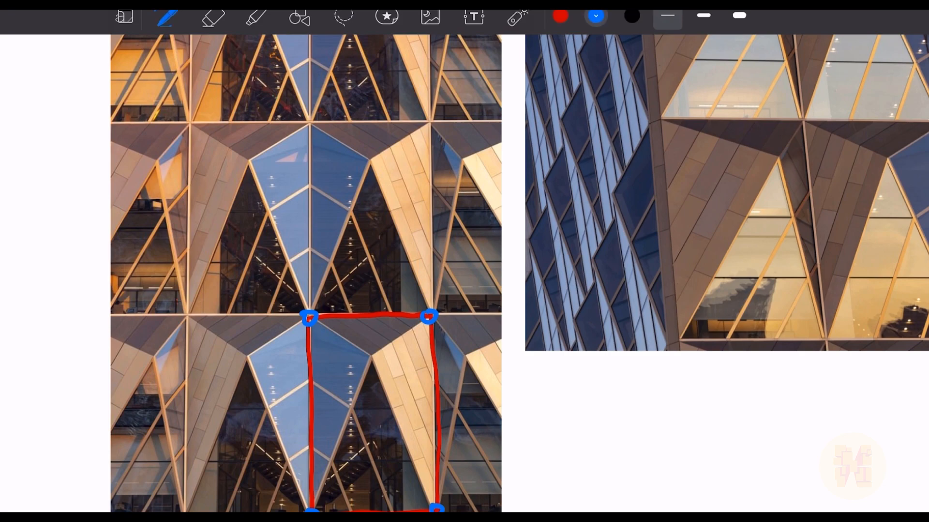
pyautogui.moveTo(312, 321)
pyautogui.mouseDown()
pyautogui.moveTo(369, 358)
pyautogui.moveTo(314, 508)
pyautogui.mouseUp()
pyautogui.moveTo(368, 359)
pyautogui.mouseDown()
pyautogui.moveTo(432, 508)
pyautogui.moveTo(426, 320)
pyautogui.mouseUp()
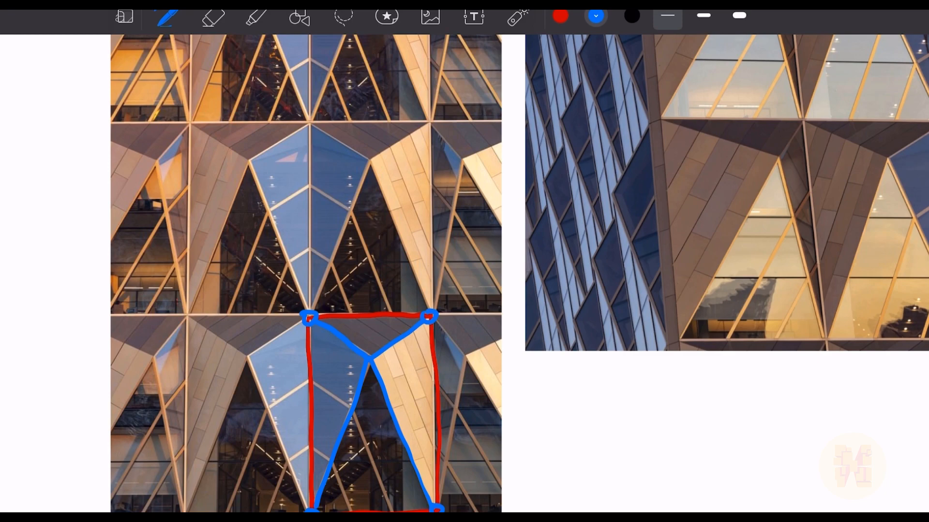
# - Hatch the module's upper triangle and its right-hand cladding triangle with black strokes
pyautogui.click(632, 16)
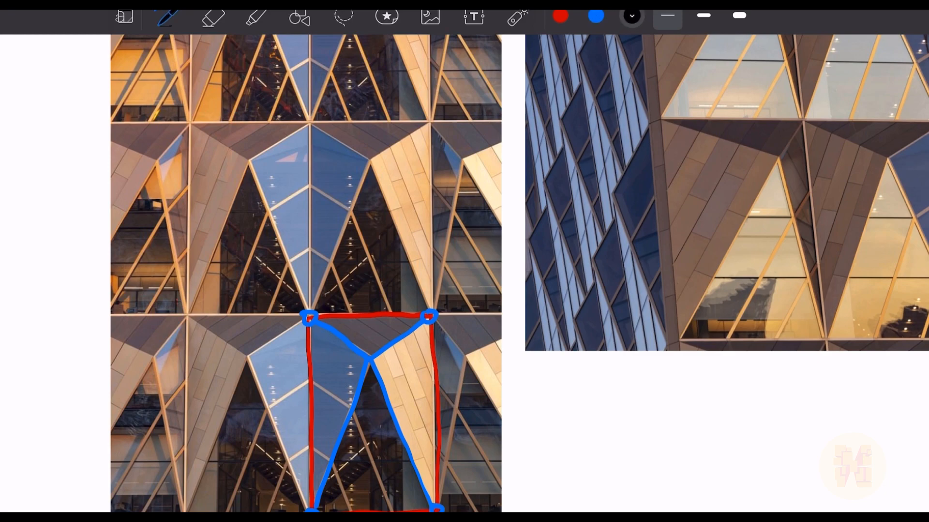
pyautogui.moveTo(343, 318); pyautogui.dragTo(344, 341)
pyautogui.moveTo(375, 315)
pyautogui.mouseDown()
pyautogui.moveTo(361, 350)
pyautogui.moveTo(379, 350)
pyautogui.mouseUp()
pyautogui.moveTo(408, 317)
pyautogui.mouseDown()
pyautogui.moveTo(400, 334)
pyautogui.moveTo(434, 331)
pyautogui.moveTo(431, 343)
pyautogui.mouseUp()
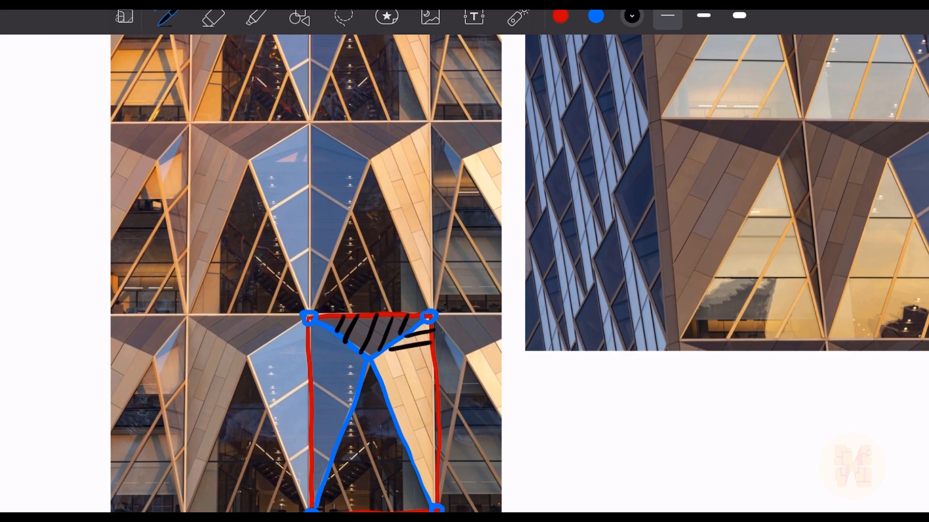
pyautogui.moveTo(378, 370); pyautogui.dragTo(428, 358)
pyautogui.moveTo(390, 402); pyautogui.dragTo(432, 390)
pyautogui.moveTo(405, 428); pyautogui.dragTo(437, 415)
pyautogui.click(415, 454)
pyautogui.moveTo(415, 454); pyautogui.dragTo(436, 447)
pyautogui.moveTo(421, 471); pyautogui.dragTo(439, 466)
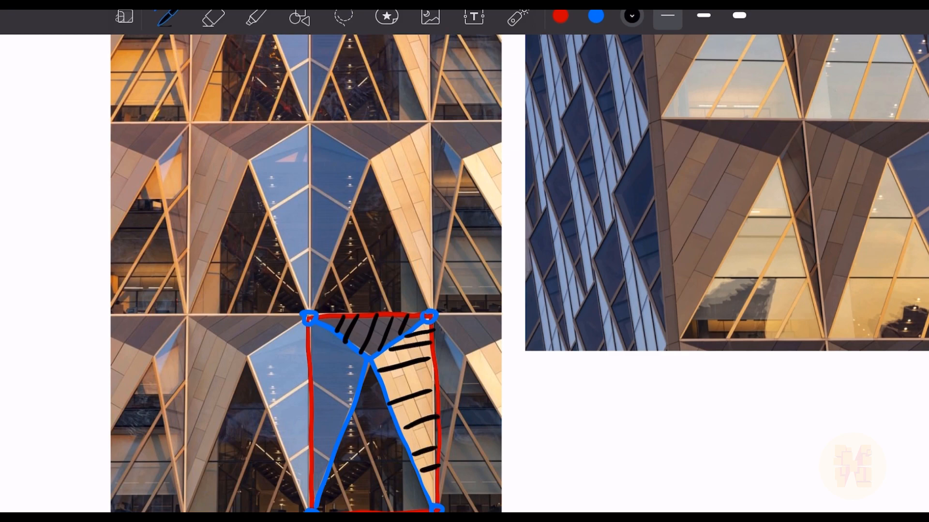
# - Point out the module's two glazed triangles and the mullion division points with the laser pointer
pyautogui.click(517, 18)
pyautogui.moveTo(327, 358); pyautogui.dragTo(322, 410)
pyautogui.moveTo(383, 419)
pyautogui.mouseDown()
pyautogui.moveTo(359, 449)
pyautogui.moveTo(370, 484)
pyautogui.moveTo(376, 463)
pyautogui.moveTo(334, 492)
pyautogui.moveTo(342, 480)
pyautogui.mouseUp()
pyautogui.moveTo(323, 445); pyautogui.dragTo(321, 447)
pyautogui.moveTo(334, 393); pyautogui.dragTo(335, 393)
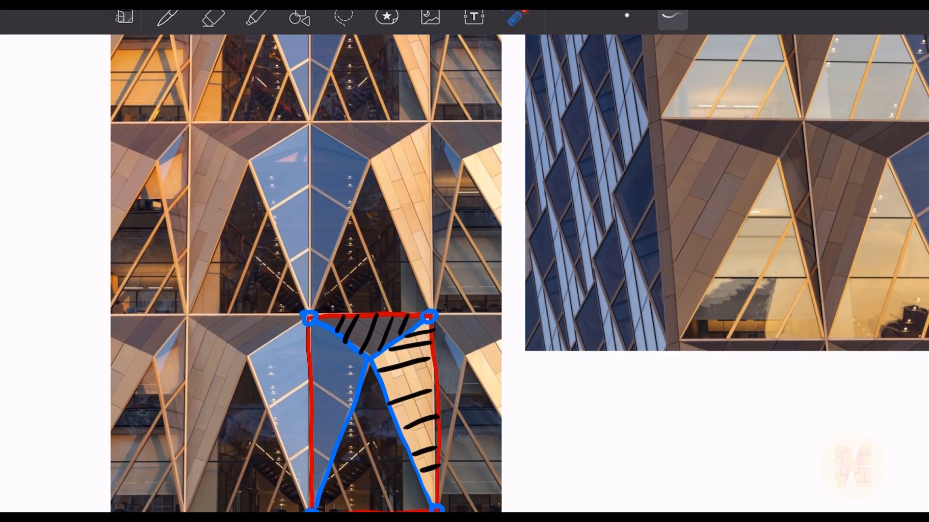
pyautogui.moveTo(352, 406); pyautogui.dragTo(353, 412)
pyautogui.moveTo(329, 461); pyautogui.dragTo(331, 464)
pyautogui.click(392, 511)
# - Mark two red division points on the diagonal between the module's two glazed triangles
pyautogui.click(167, 17)
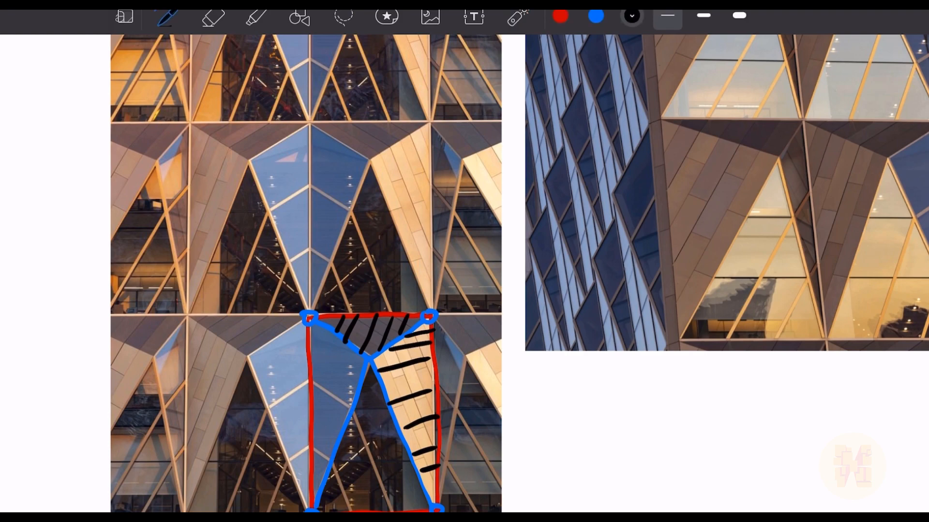
pyautogui.click(560, 16)
pyautogui.click(353, 411)
pyautogui.click(331, 463)
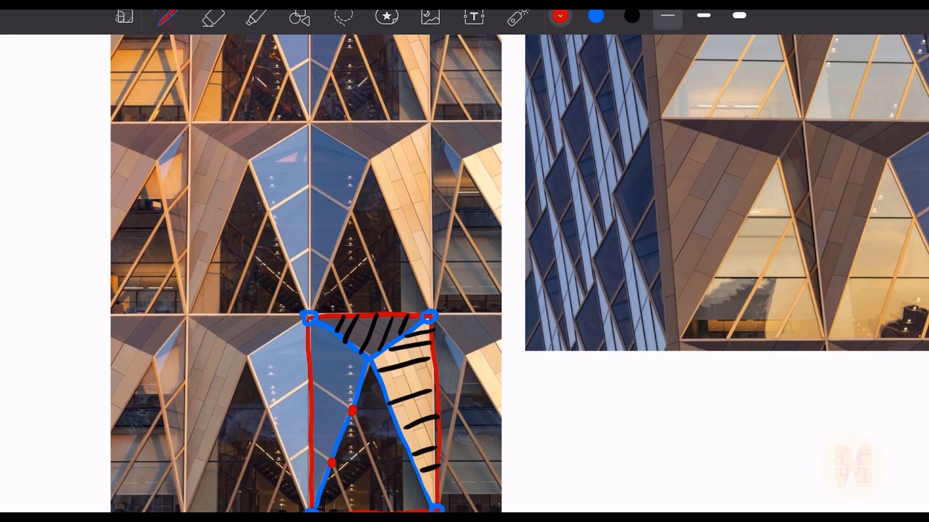
# - Draw blue dashed mullion lines from the red points to blue points on the module's left and bottom edges
pyautogui.click(596, 16)
pyautogui.moveTo(373, 456); pyautogui.dragTo(390, 501)
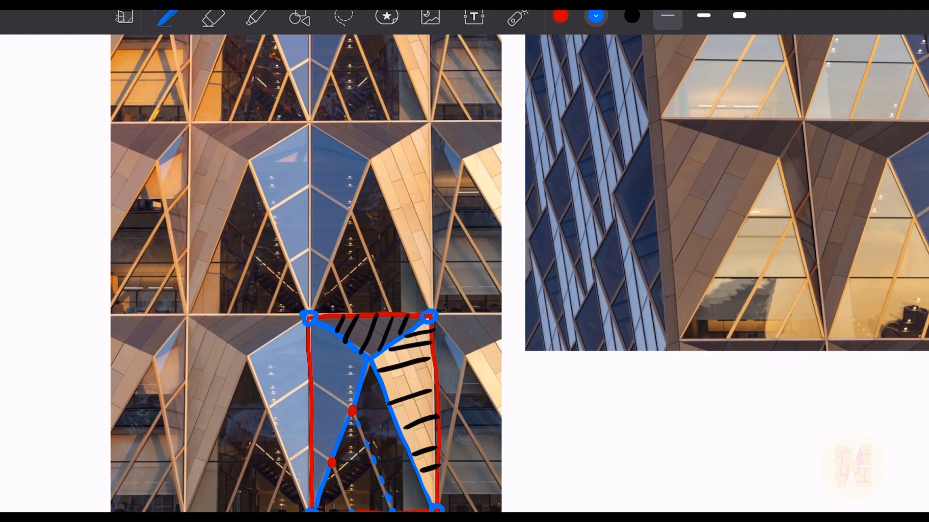
pyautogui.moveTo(337, 472); pyautogui.dragTo(341, 481)
pyautogui.moveTo(343, 490); pyautogui.dragTo(347, 497)
pyautogui.moveTo(310, 380); pyautogui.dragTo(311, 386)
pyautogui.moveTo(311, 444); pyautogui.dragTo(311, 451)
# - Add a black arrow from the dashed mullion line and label it "AD. Mullion." below the photo
pyautogui.click(632, 16)
pyautogui.scroll(-5, 319, 270)
pyautogui.moveTo(411, 334)
pyautogui.mouseDown()
pyautogui.moveTo(442, 433)
pyautogui.moveTo(424, 432)
pyautogui.moveTo(472, 427)
pyautogui.moveTo(476, 454)
pyautogui.mouseUp()
pyautogui.moveTo(465, 444); pyautogui.dragTo(486, 456)
pyautogui.moveTo(488, 429)
pyautogui.mouseDown()
pyautogui.moveTo(489, 455)
pyautogui.moveTo(535, 424)
pyautogui.mouseUp()
pyautogui.moveTo(535, 424)
pyautogui.mouseDown()
pyautogui.moveTo(560, 460)
pyautogui.moveTo(584, 441)
pyautogui.mouseUp()
pyautogui.moveTo(594, 425)
pyautogui.mouseDown()
pyautogui.moveTo(593, 450)
pyautogui.moveTo(615, 451)
pyautogui.mouseUp()
pyautogui.moveTo(619, 421); pyautogui.dragTo(619, 425)
pyautogui.moveTo(638, 435)
pyautogui.mouseDown()
pyautogui.moveTo(628, 447)
pyautogui.moveTo(638, 436)
pyautogui.mouseUp()
pyautogui.moveTo(646, 450); pyautogui.dragTo(663, 450)
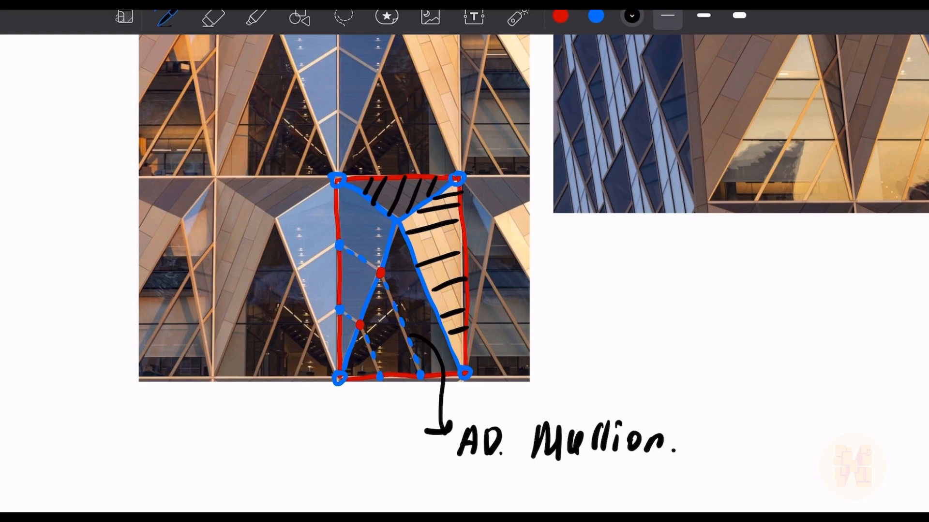
# - Draw a black arrow from the hatched cladding triangle and label it "AD. Panel" beside the photo
pyautogui.moveTo(450, 270)
pyautogui.mouseDown()
pyautogui.moveTo(607, 332)
pyautogui.moveTo(587, 346)
pyautogui.moveTo(640, 361)
pyautogui.mouseUp()
pyautogui.moveTo(645, 331); pyautogui.dragTo(645, 363)
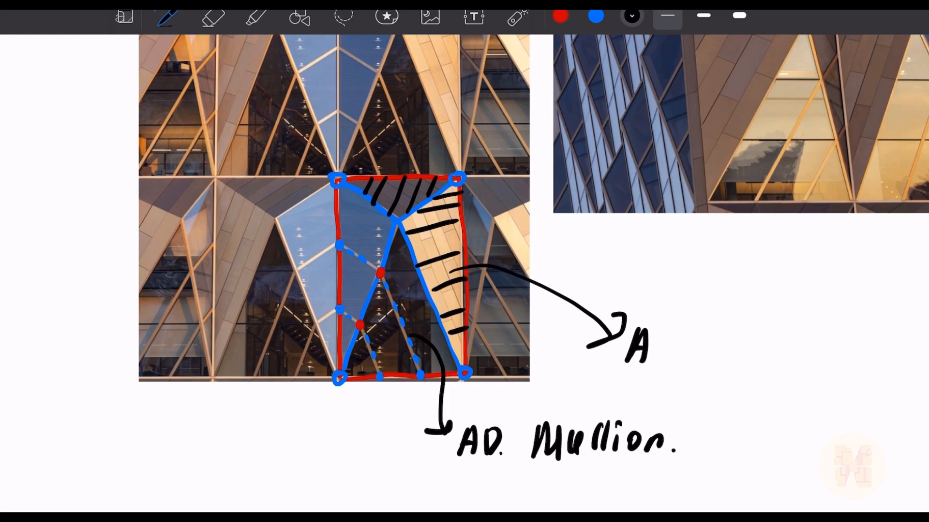
pyautogui.moveTo(658, 328); pyautogui.dragTo(654, 362)
pyautogui.moveTo(657, 324); pyautogui.dragTo(660, 360)
pyautogui.moveTo(717, 325)
pyautogui.mouseDown()
pyautogui.moveTo(712, 364)
pyautogui.moveTo(731, 363)
pyautogui.moveTo(710, 379)
pyautogui.mouseUp()
pyautogui.moveTo(746, 350)
pyautogui.mouseDown()
pyautogui.moveTo(732, 373)
pyautogui.moveTo(754, 375)
pyautogui.mouseUp()
pyautogui.moveTo(740, 366); pyautogui.dragTo(751, 364)
pyautogui.moveTo(756, 376)
pyautogui.mouseDown()
pyautogui.moveTo(768, 358)
pyautogui.moveTo(777, 375)
pyautogui.mouseUp()
pyautogui.moveTo(787, 368); pyautogui.dragTo(800, 375)
pyautogui.moveTo(828, 345); pyautogui.dragTo(823, 372)
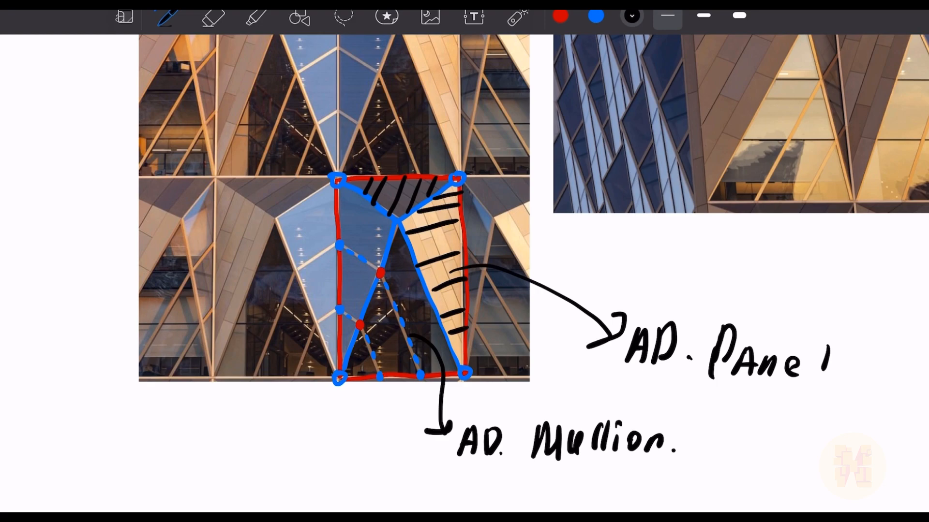
# - Draw black arrows from the two glazed triangles to a circled label "AP. Pane." below the photo
pyautogui.moveTo(387, 344); pyautogui.dragTo(343, 493)
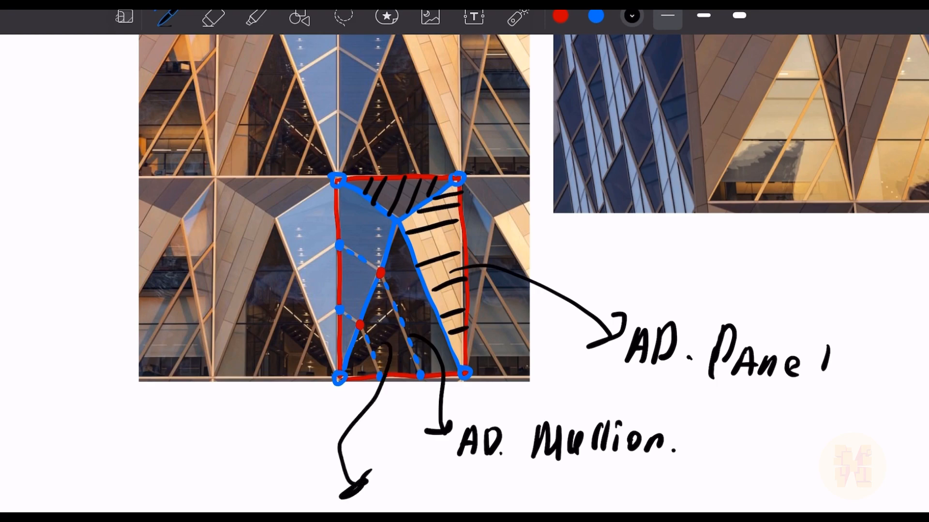
pyautogui.moveTo(357, 282)
pyautogui.mouseDown()
pyautogui.moveTo(233, 468)
pyautogui.moveTo(223, 457)
pyautogui.mouseUp()
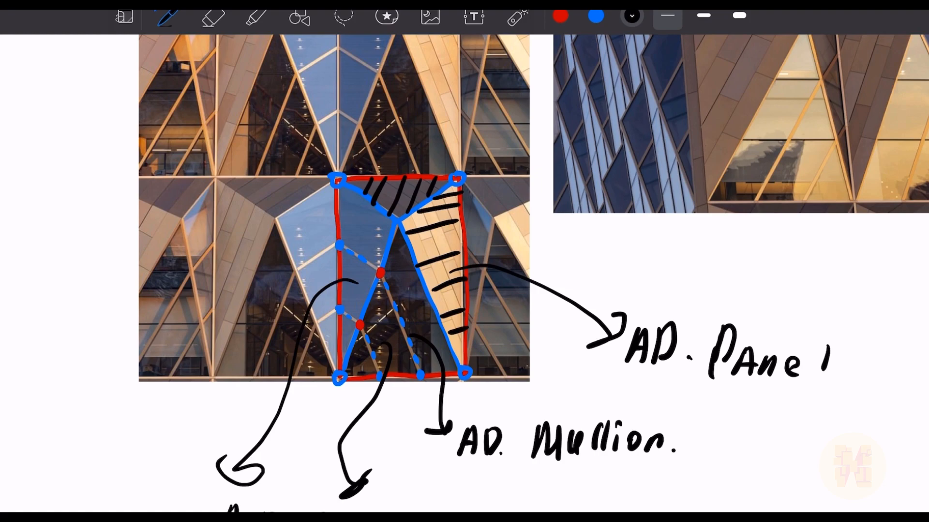
pyautogui.scroll(-3, 532, 271)
pyautogui.moveTo(231, 442)
pyautogui.mouseDown()
pyautogui.moveTo(280, 444)
pyautogui.moveTo(426, 512)
pyautogui.moveTo(193, 472)
pyautogui.moveTo(237, 445)
pyautogui.mouseUp()
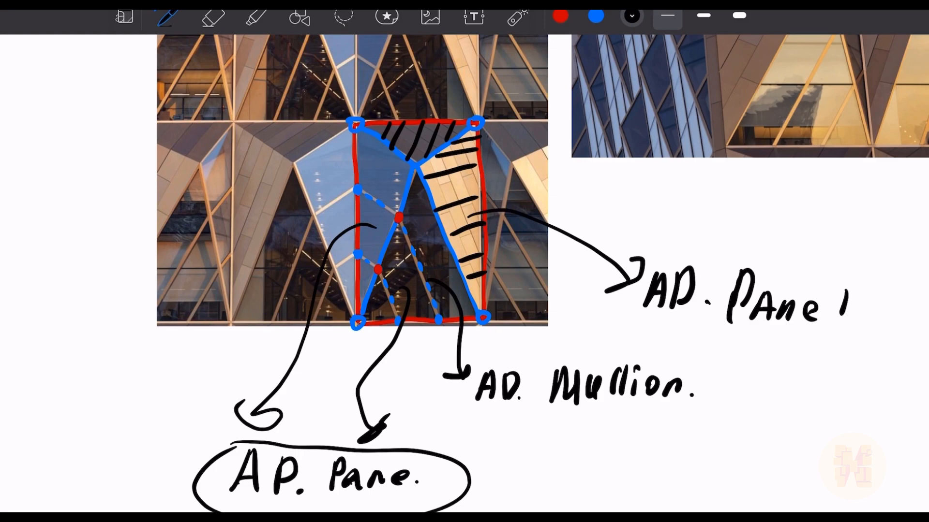
pyautogui.scroll(-5, 464, 271)
pyautogui.hscroll(4, 464, 271)
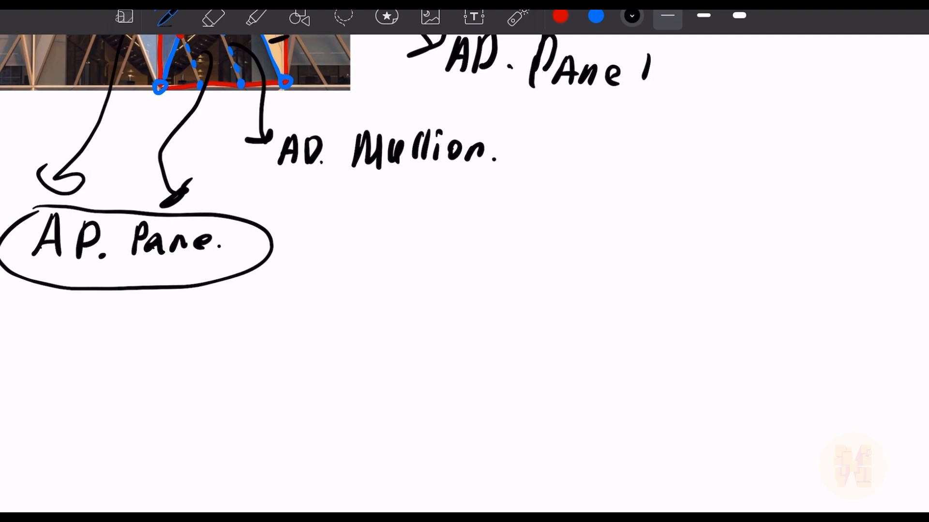
# - Draw three red points below the notes and join them with dashed lines to form a downward-pointing triangle
pyautogui.click(561, 16)
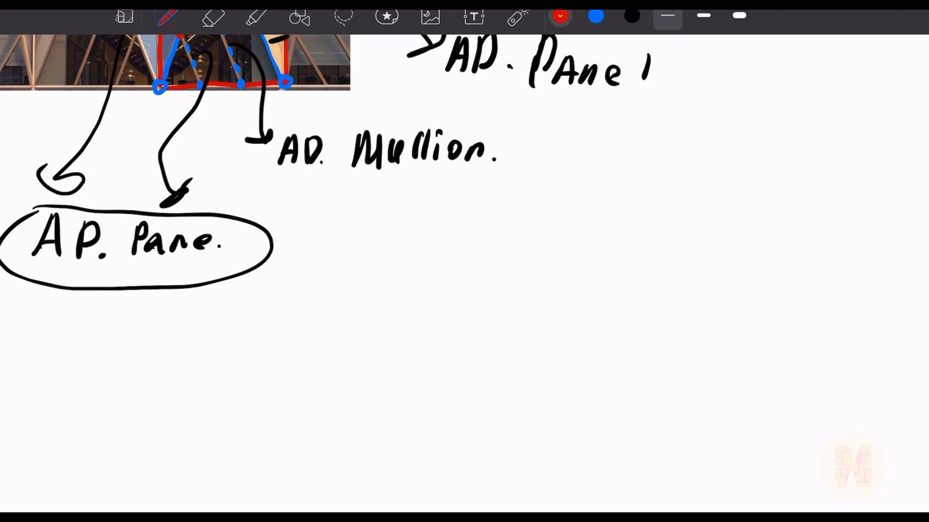
pyautogui.moveTo(443, 276); pyautogui.dragTo(440, 282)
pyautogui.click(579, 286)
pyautogui.click(503, 430)
pyautogui.moveTo(465, 280); pyautogui.dragTo(476, 280)
pyautogui.moveTo(511, 283); pyautogui.dragTo(531, 282)
pyautogui.moveTo(546, 284)
pyautogui.mouseDown()
pyautogui.moveTo(558, 284)
pyautogui.moveTo(565, 316)
pyautogui.mouseUp()
pyautogui.moveTo(541, 363); pyautogui.dragTo(534, 379)
pyautogui.moveTo(522, 398); pyautogui.dragTo(517, 411)
pyautogui.moveTo(444, 304); pyautogui.dragTo(446, 319)
pyautogui.moveTo(473, 373); pyautogui.dragTo(484, 404)
# - Add a red double-headed dimension arrow beside the triangle's slanted edge and label it "5m"
pyautogui.moveTo(574, 348)
pyautogui.mouseDown()
pyautogui.moveTo(549, 408)
pyautogui.moveTo(579, 371)
pyautogui.mouseUp()
pyautogui.moveTo(547, 396)
pyautogui.mouseDown()
pyautogui.moveTo(569, 402)
pyautogui.moveTo(554, 404)
pyautogui.mouseUp()
pyautogui.moveTo(587, 376); pyautogui.dragTo(584, 401)
pyautogui.moveTo(586, 376)
pyautogui.mouseDown()
pyautogui.moveTo(600, 374)
pyautogui.moveTo(620, 402)
pyautogui.mouseUp()
# - Draw a second, larger triangle of three red points and dashed edges beside the 5m triangle
pyautogui.hscroll(5, 465, 271)
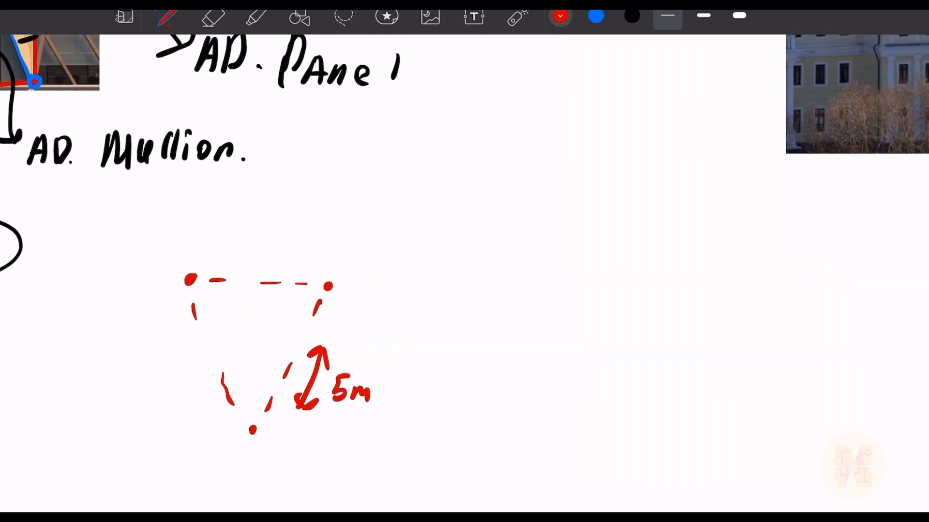
pyautogui.click(548, 433)
pyautogui.moveTo(666, 243); pyautogui.dragTo(668, 251)
pyautogui.moveTo(548, 285); pyautogui.dragTo(563, 282)
pyautogui.moveTo(531, 327); pyautogui.dragTo(534, 345)
pyautogui.moveTo(547, 375); pyautogui.dragTo(550, 401)
pyautogui.moveTo(658, 273); pyautogui.dragTo(644, 287)
pyautogui.moveTo(614, 333); pyautogui.dragTo(602, 354)
# - Add a red double-headed dimension arrow along the second triangle's slanted edge and label it "10m"
pyautogui.moveTo(580, 383)
pyautogui.mouseDown()
pyautogui.moveTo(577, 394)
pyautogui.moveTo(681, 316)
pyautogui.moveTo(675, 348)
pyautogui.mouseUp()
pyautogui.moveTo(643, 380); pyautogui.dragTo(623, 367)
pyautogui.moveTo(679, 369)
pyautogui.mouseDown()
pyautogui.moveTo(677, 388)
pyautogui.moveTo(692, 369)
pyautogui.moveTo(721, 374)
pyautogui.moveTo(731, 387)
pyautogui.mouseUp()
# - Link the two triangles with a curved blue double-headed arrow and add a short blue arrow along the 10m edge
pyautogui.click(596, 16)
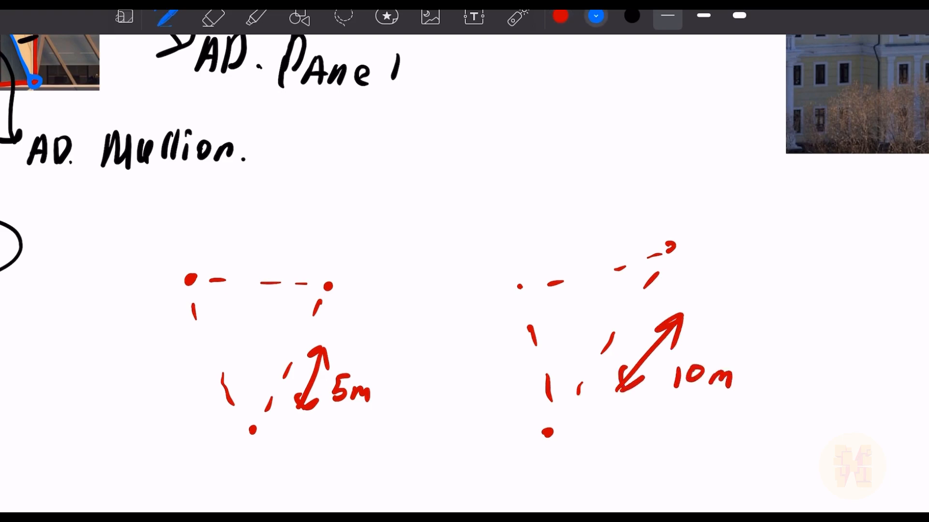
pyautogui.moveTo(270, 350)
pyautogui.mouseDown()
pyautogui.moveTo(559, 310)
pyautogui.moveTo(582, 318)
pyautogui.mouseUp()
pyautogui.moveTo(282, 332)
pyautogui.mouseDown()
pyautogui.moveTo(265, 352)
pyautogui.moveTo(293, 351)
pyautogui.mouseUp()
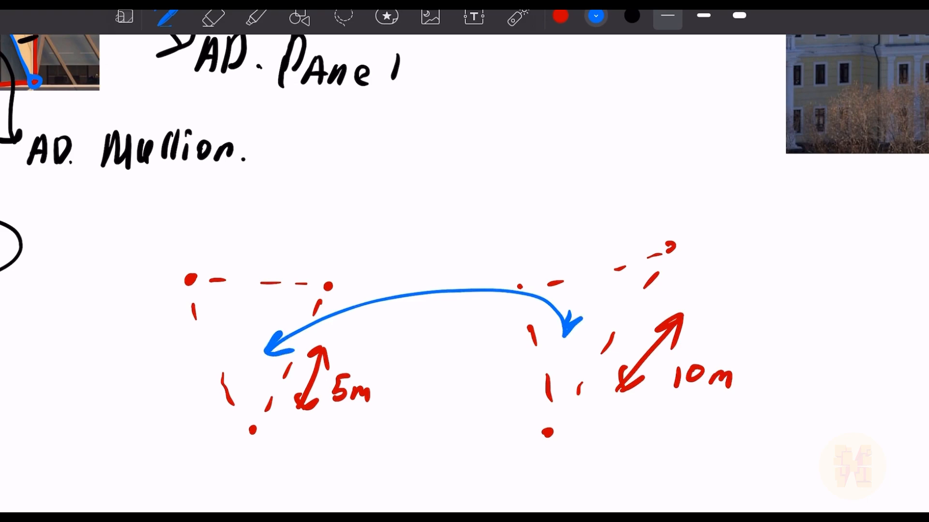
pyautogui.moveTo(619, 344)
pyautogui.mouseDown()
pyautogui.moveTo(664, 284)
pyautogui.moveTo(659, 297)
pyautogui.mouseUp()
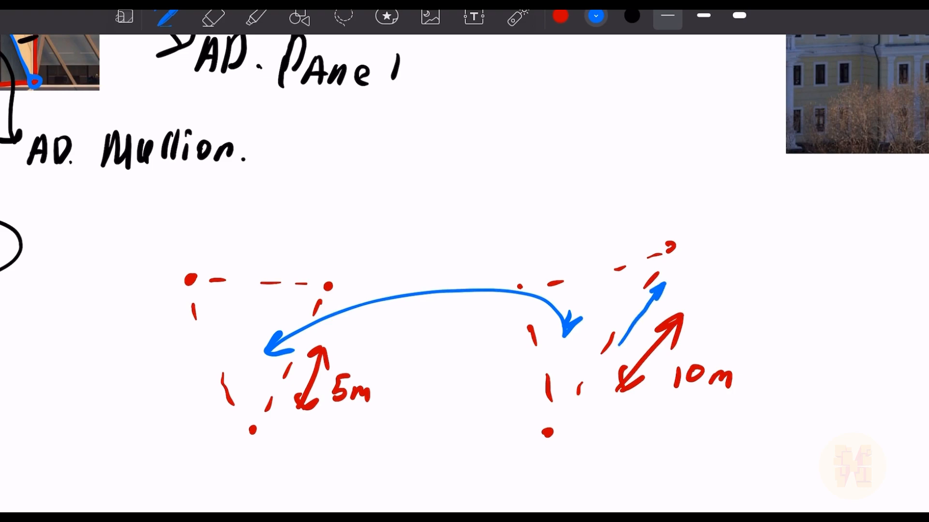
# - Sketch a black perspective outline of the tower as a box in the empty area below the third photo
pyautogui.scroll(-5, 478, 338)
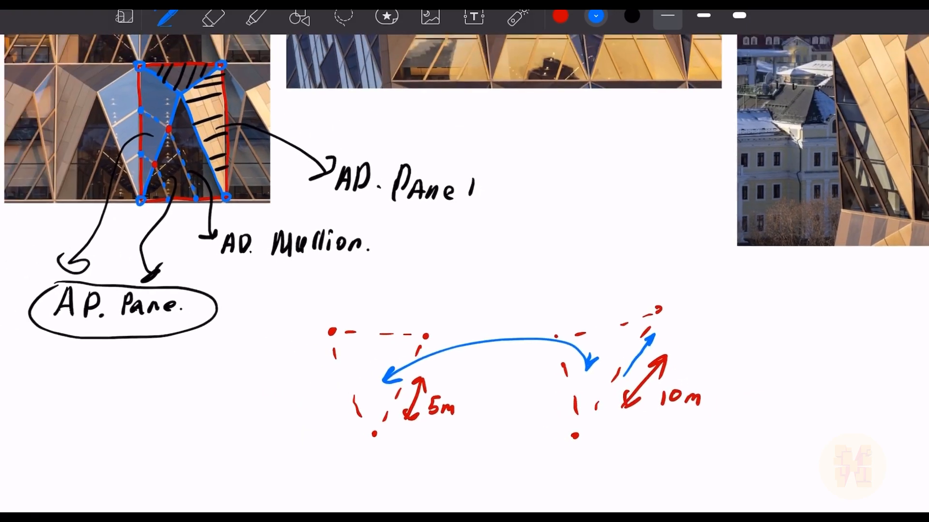
pyautogui.scroll(2, 430, 319)
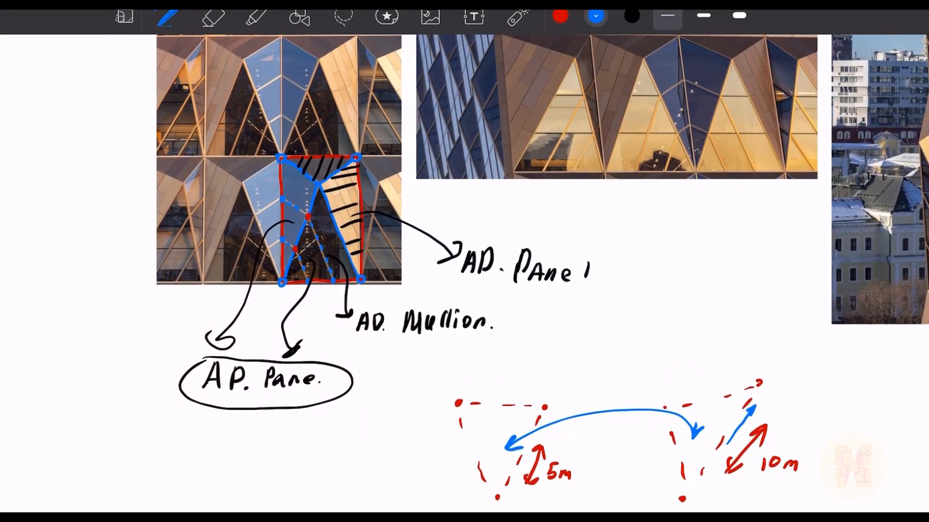
pyautogui.hscroll(10, 465, 269)
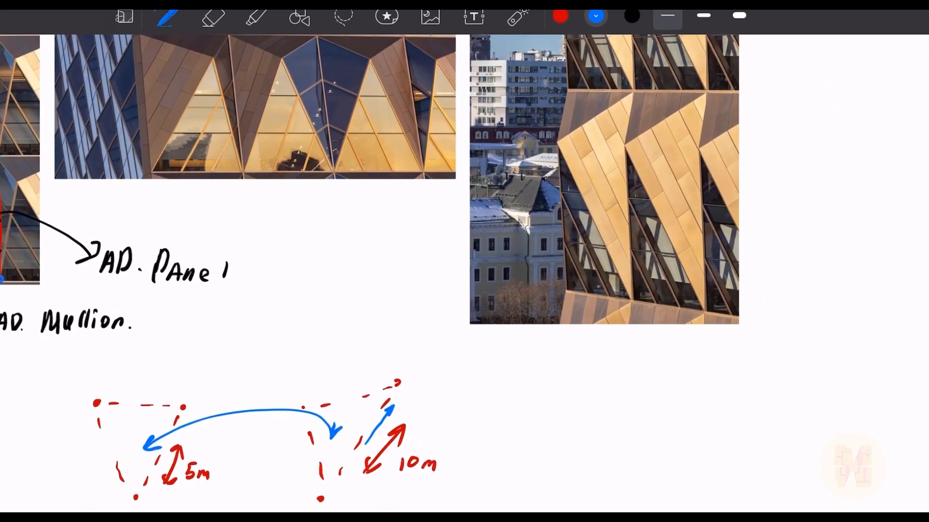
pyautogui.scroll(-4, 464, 273)
pyautogui.click(632, 16)
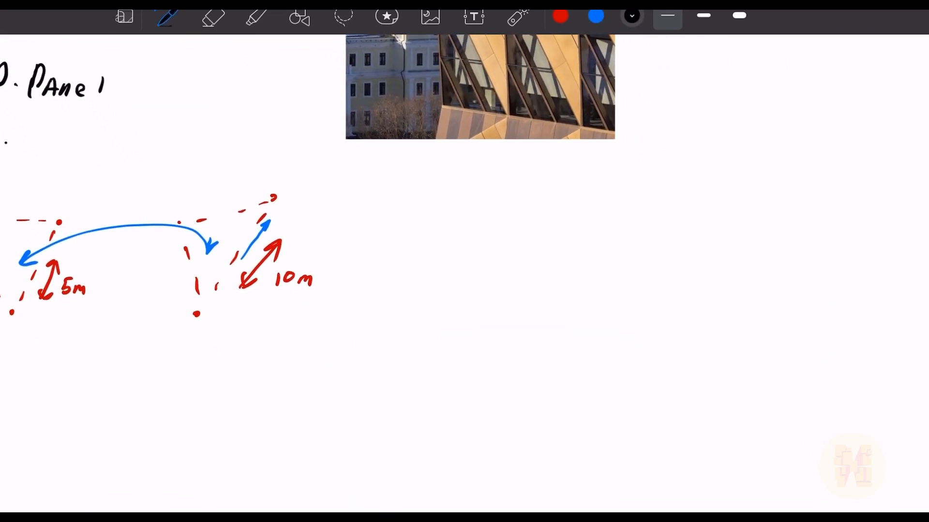
pyautogui.moveTo(456, 411); pyautogui.dragTo(565, 365)
pyautogui.moveTo(453, 413)
pyautogui.mouseDown()
pyautogui.moveTo(391, 363)
pyautogui.moveTo(404, 347)
pyautogui.mouseUp()
pyautogui.moveTo(434, 334); pyautogui.dragTo(447, 329)
pyautogui.moveTo(463, 321); pyautogui.dragTo(515, 313)
pyautogui.moveTo(529, 328); pyautogui.dragTo(540, 338)
pyautogui.moveTo(382, 359); pyautogui.dragTo(390, 216)
pyautogui.moveTo(455, 409); pyautogui.dragTo(471, 198)
pyautogui.moveTo(565, 205); pyautogui.dragTo(559, 363)
pyautogui.moveTo(397, 172)
pyautogui.mouseDown()
pyautogui.moveTo(479, 207)
pyautogui.moveTo(564, 175)
pyautogui.moveTo(558, 215)
pyautogui.moveTo(390, 245)
pyautogui.mouseUp()
# - Divide the narrow face of the sketched tower with five cross lines and two vertical lines into a grid
pyautogui.moveTo(390, 207); pyautogui.dragTo(449, 229)
pyautogui.moveTo(390, 245); pyautogui.dragTo(449, 260)
pyautogui.moveTo(390, 284); pyautogui.dragTo(456, 305)
pyautogui.moveTo(391, 321); pyautogui.dragTo(471, 351)
pyautogui.moveTo(386, 347); pyautogui.dragTo(458, 379)
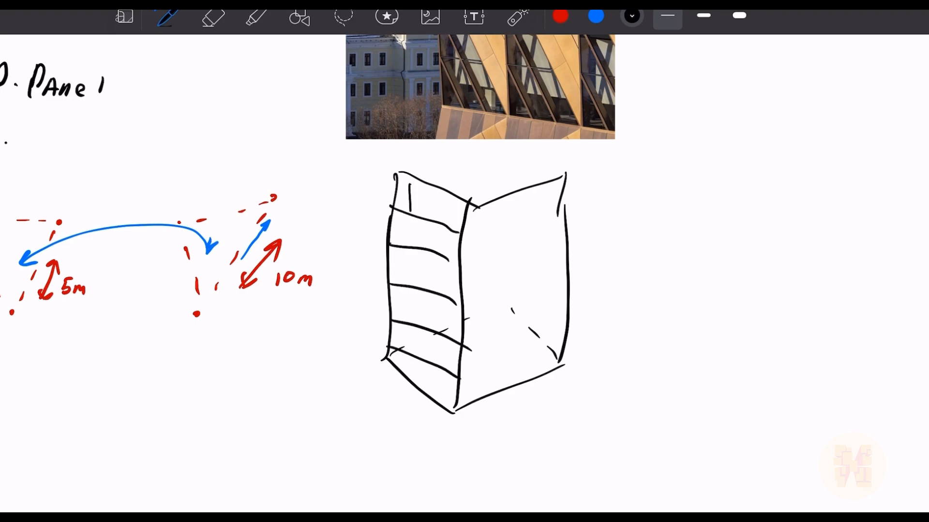
pyautogui.moveTo(410, 186); pyautogui.dragTo(406, 387)
pyautogui.moveTo(439, 187); pyautogui.dragTo(437, 397)
# - Mark the grid intersections on the sketched tower's face with red points
pyautogui.click(560, 16)
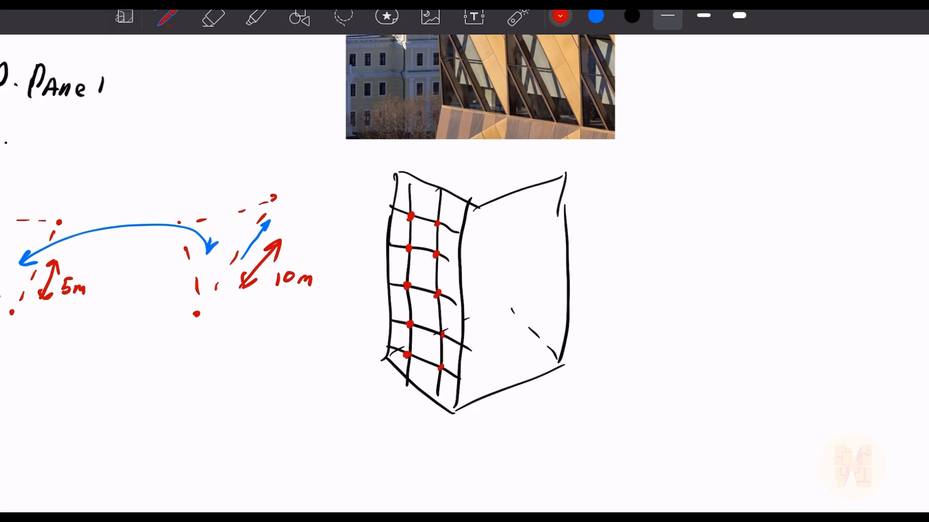
pyautogui.scroll(5, 308, 273)
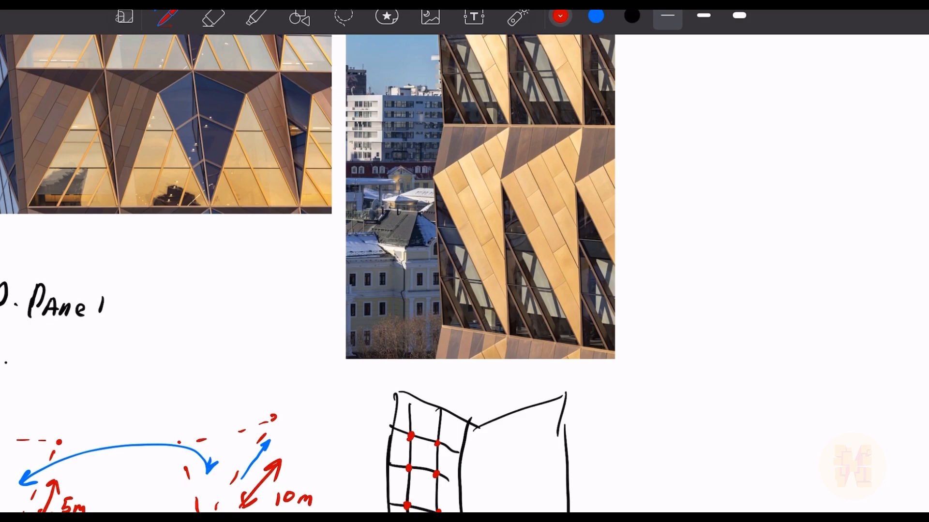
pyautogui.scroll(-5, 464, 273)
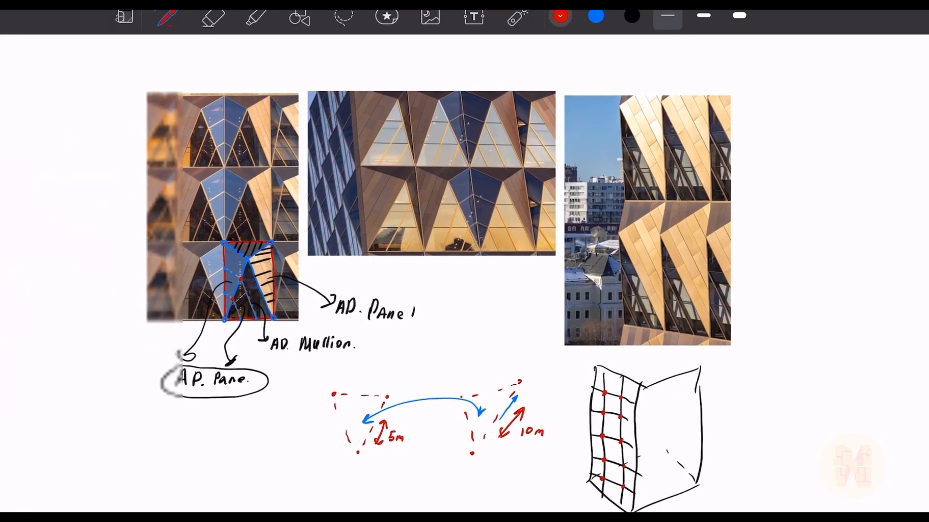
pyautogui.scroll(-1, 464, 273)
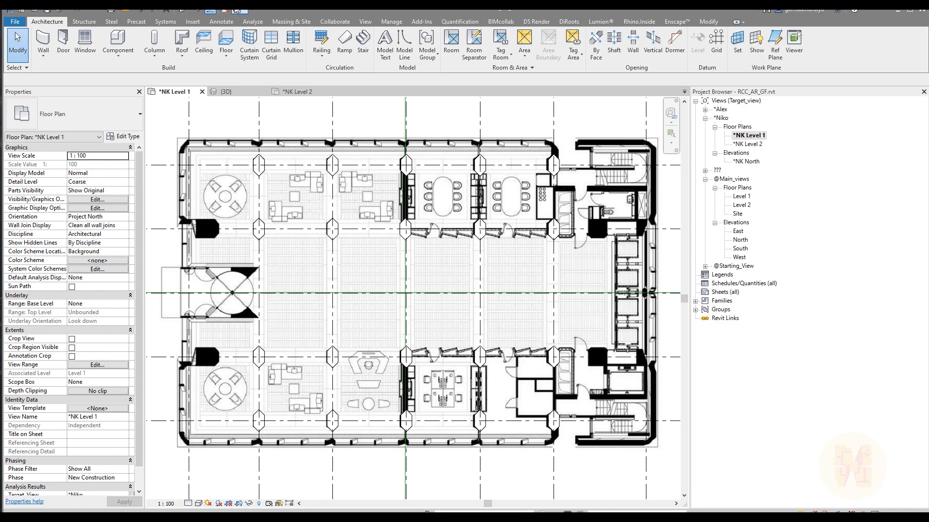
# - Switch to Revit and create a new conceptual mass from the Metric Mass.rft template
pyautogui.click(17, 23)
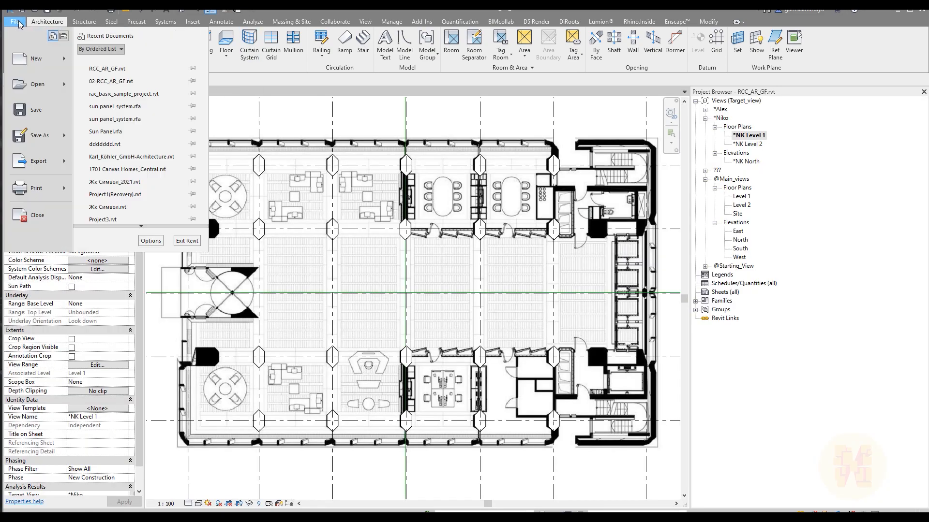
pyautogui.moveTo(64, 66)
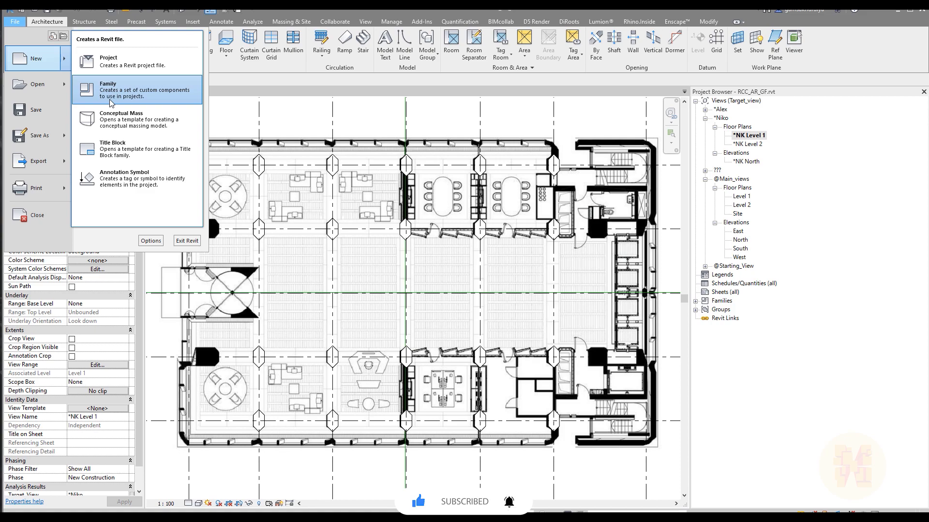
pyautogui.press('Escape')
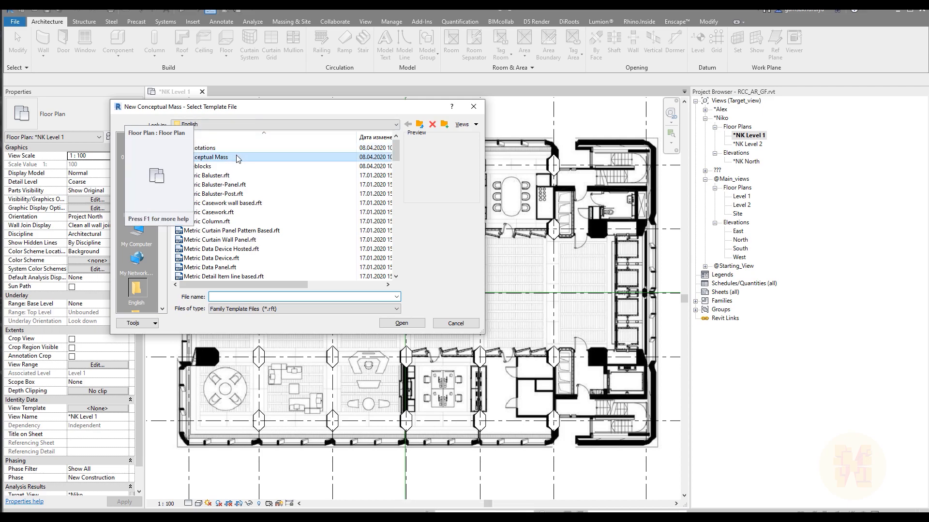
pyautogui.doubleClick(208, 157)
pyautogui.click(213, 147)
pyautogui.moveTo(255, 106); pyautogui.dragTo(370, 127)
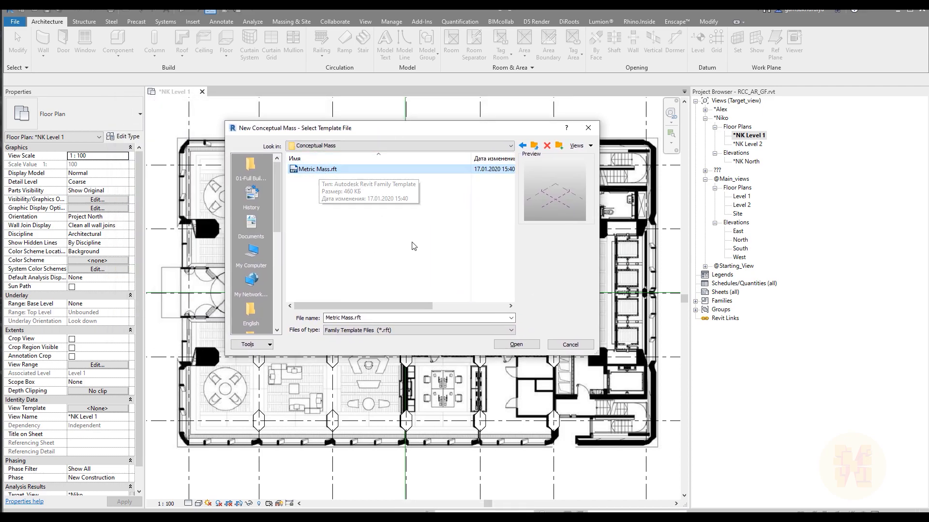
pyautogui.click(515, 344)
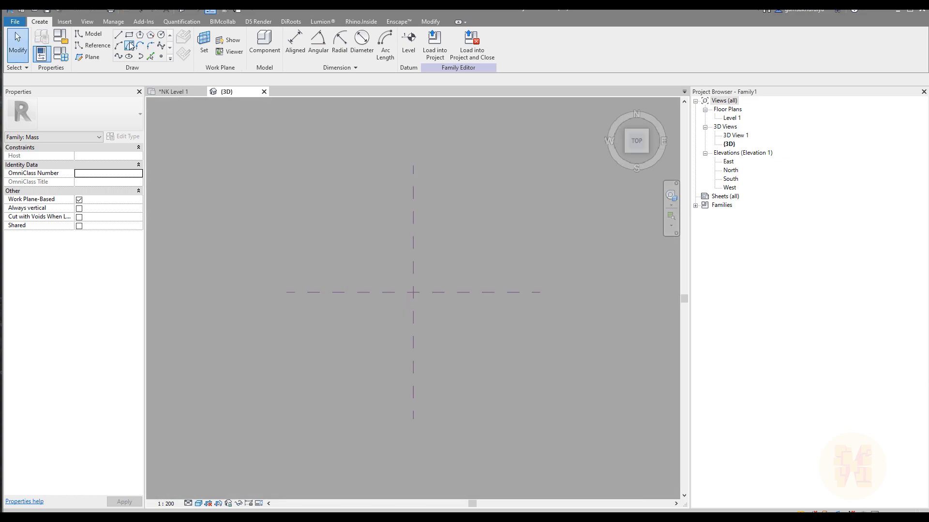
# - Draw a model line about 26000 mm long, parallel to and just in front of the horizontal reference plane
pyautogui.click(120, 40)
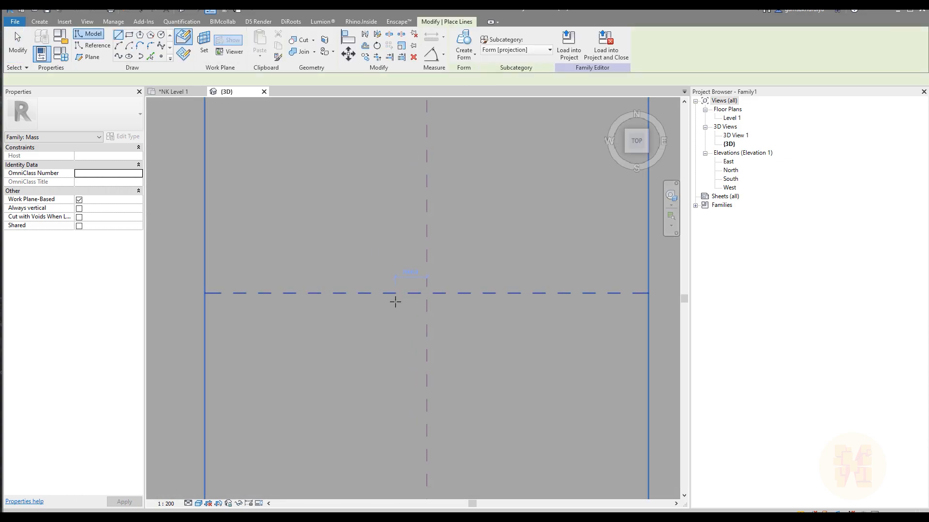
pyautogui.click(471, 318)
pyautogui.press('Escape')
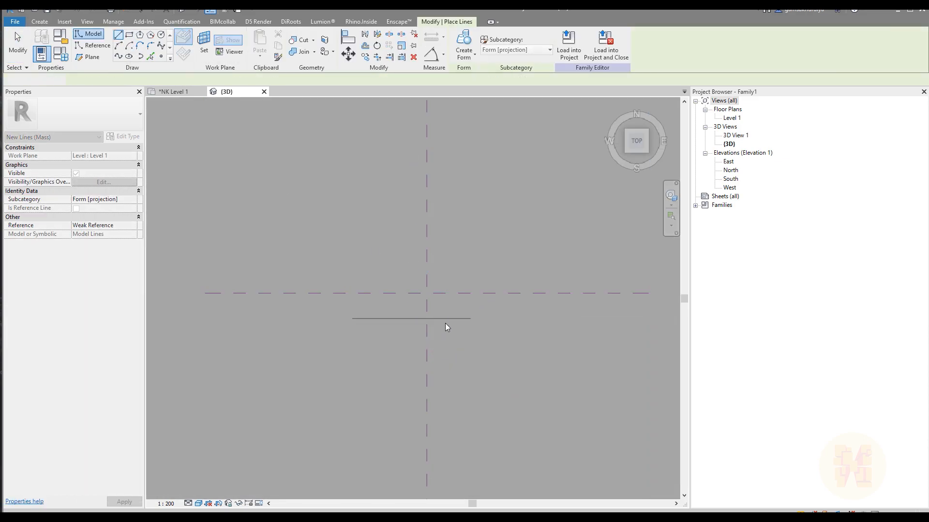
pyautogui.press('Escape')
# - Create a vertical surface form from the drawn model line
pyautogui.click(455, 319)
pyautogui.moveTo(498, 350)
pyautogui.keyDown('shift'); pyautogui.mouseDown(button='middle')
pyautogui.moveTo(425, 170)
pyautogui.moveTo(424, 137)
pyautogui.mouseUp(button='middle'); pyautogui.keyUp('shift')
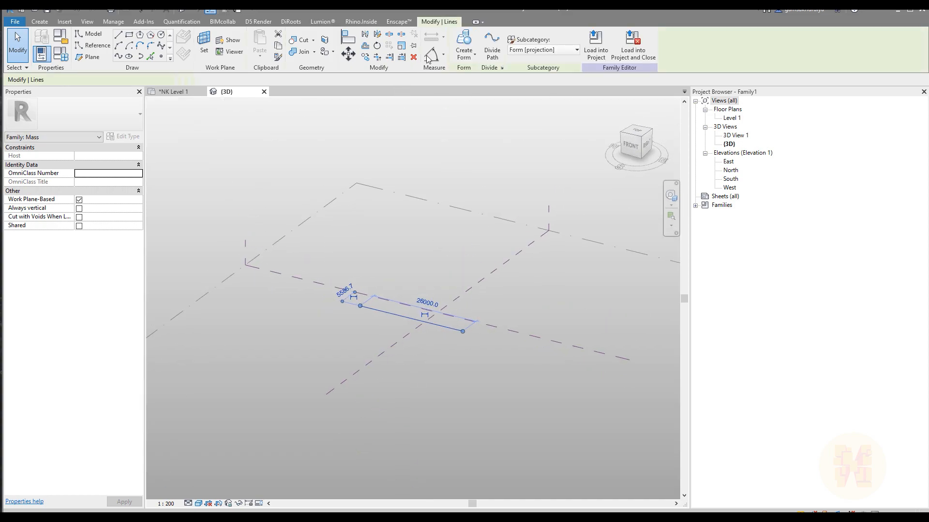
pyautogui.click(464, 43)
# - Raise the surface's top edge to a height of about 25070 mm and divide the surface into a UV grid
pyautogui.scroll(2, 416, 289)
pyautogui.click(406, 290)
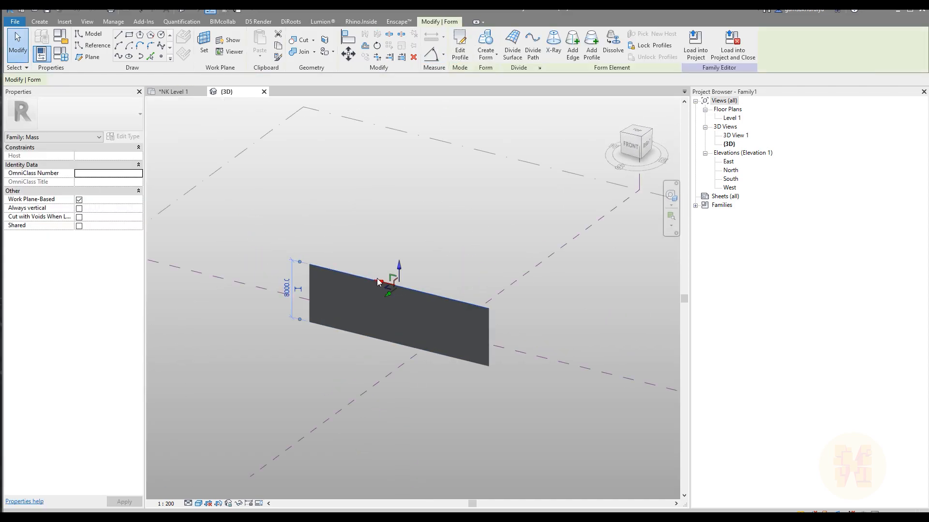
pyautogui.moveTo(409, 271); pyautogui.dragTo(413, 143)
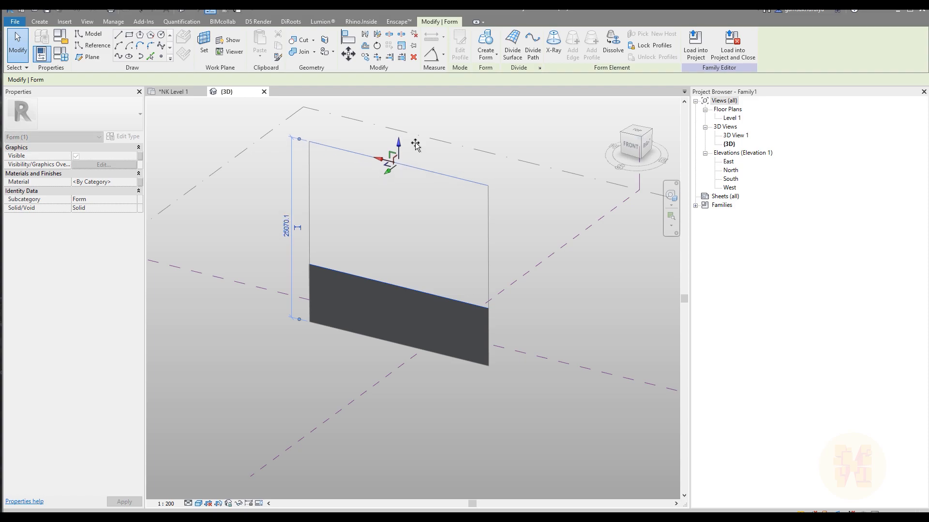
pyautogui.click(402, 245)
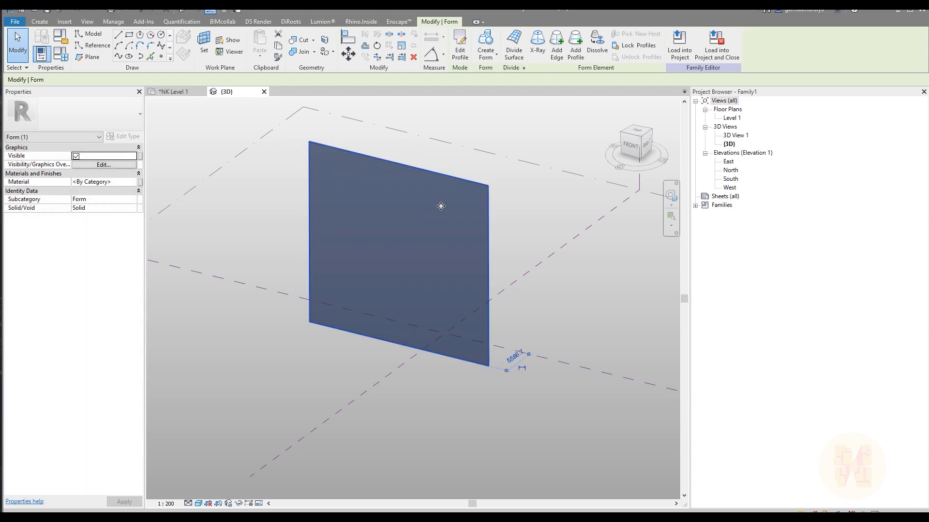
pyautogui.click(514, 45)
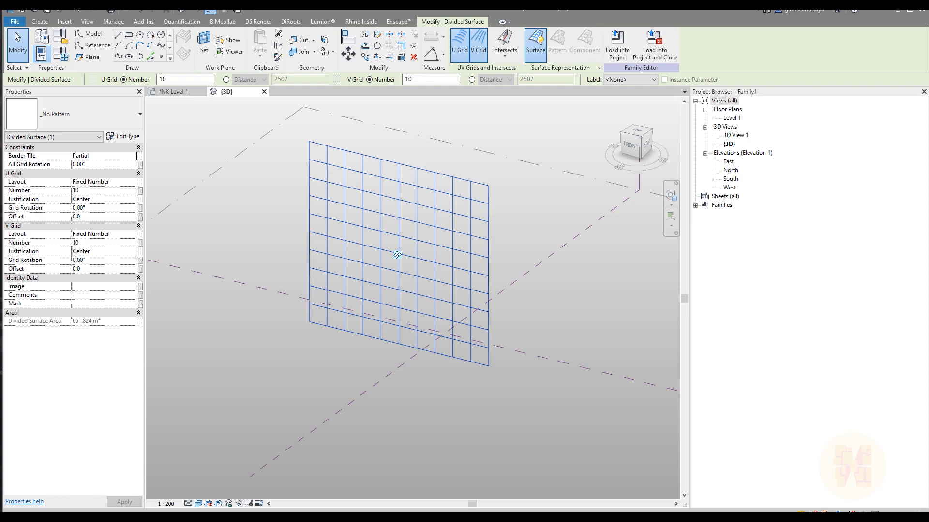
# - Open 19-Section.jpg from the Reference folder and examine the storey heights and the scale bar of the long section
pyautogui.hotkey('alt', 'Tab')
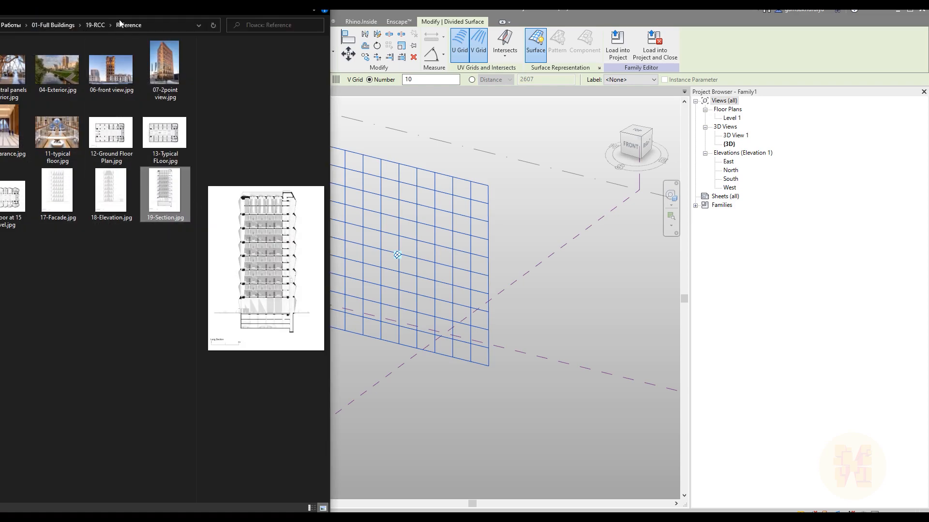
pyautogui.moveTo(122, 4); pyautogui.dragTo(436, 5)
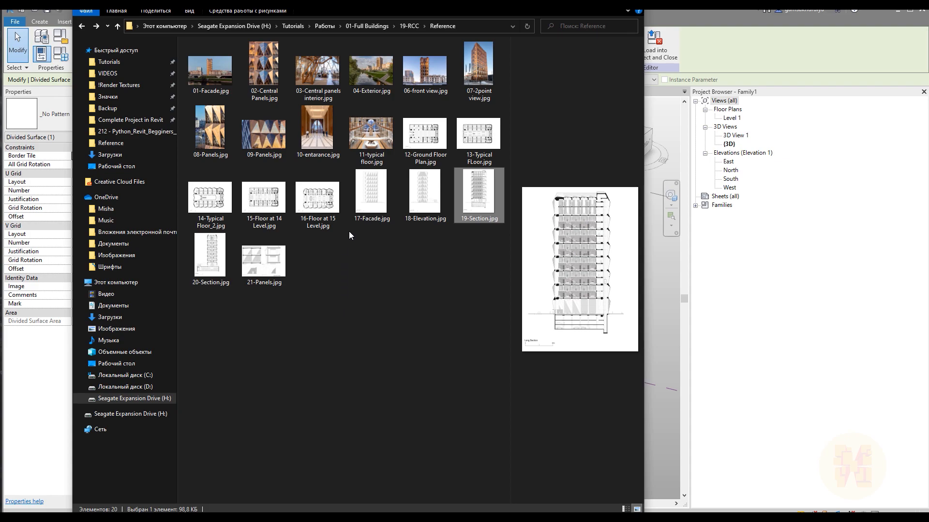
pyautogui.doubleClick(488, 191)
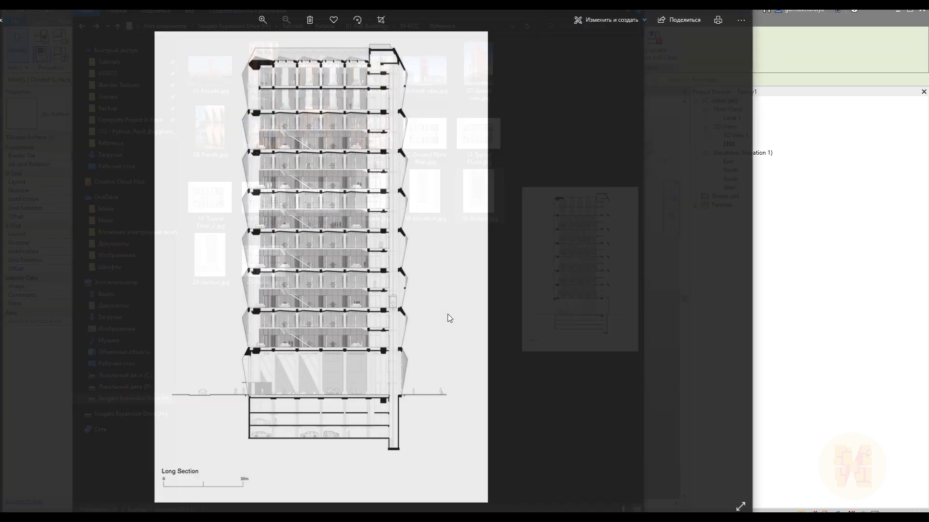
pyautogui.scroll(4, 285, 393)
pyautogui.scroll(3, 285, 393)
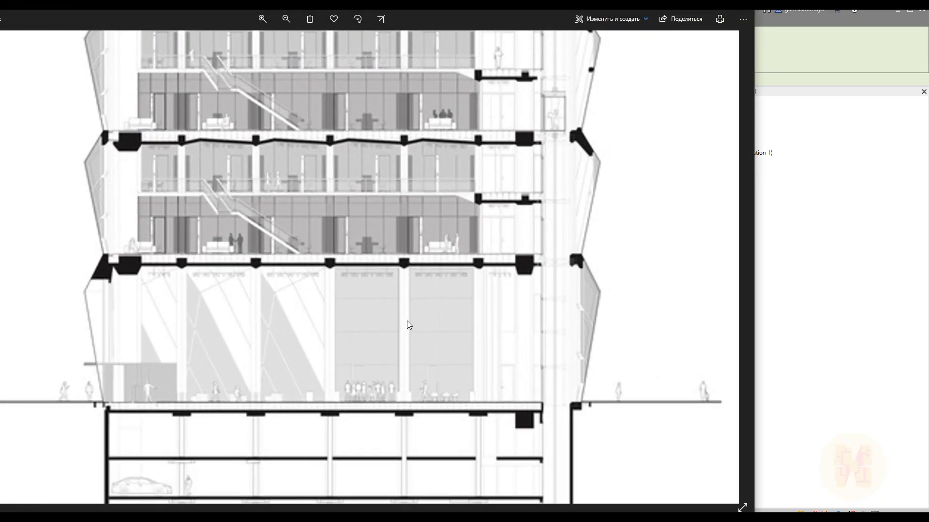
pyautogui.scroll(-5, 403, 372)
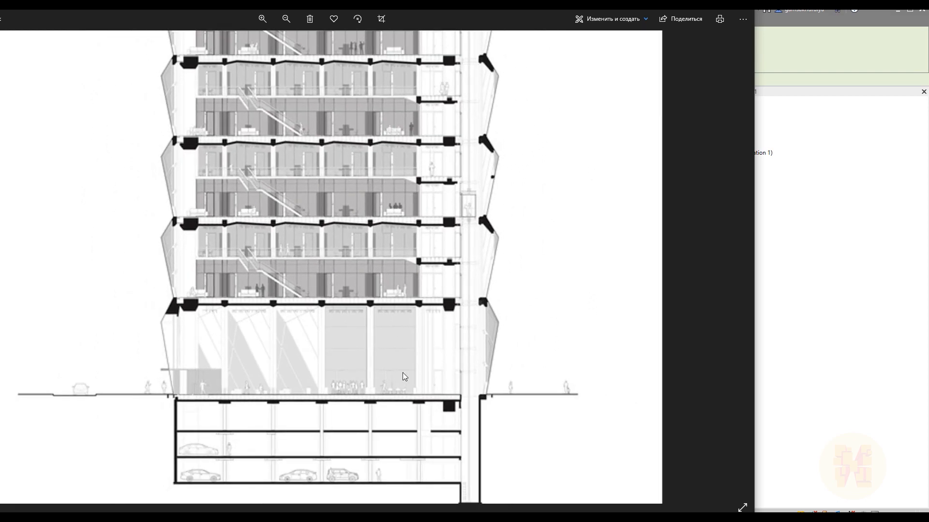
pyautogui.scroll(3, 251, 362)
pyautogui.moveTo(262, 433); pyautogui.dragTo(271, 260)
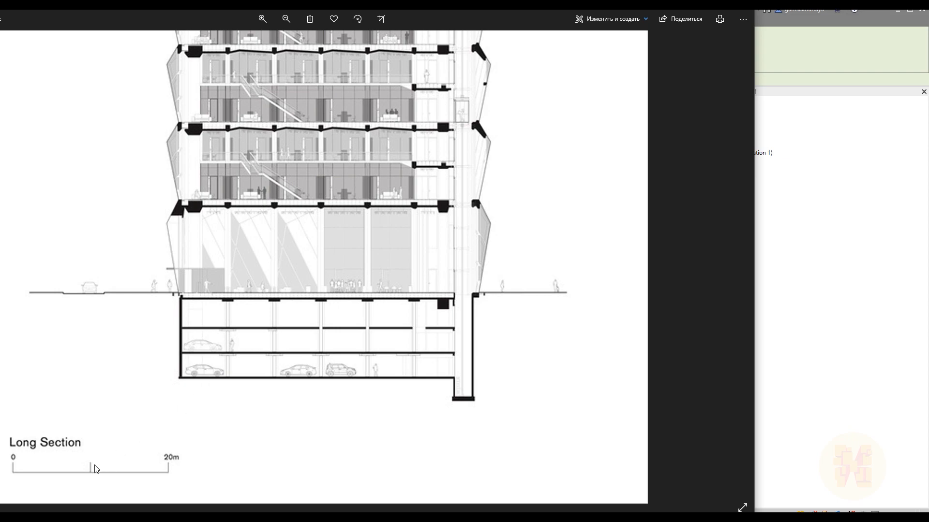
# - Return to the building project, open the *NK North elevation and check the height of Level 2
pyautogui.click(698, 6)
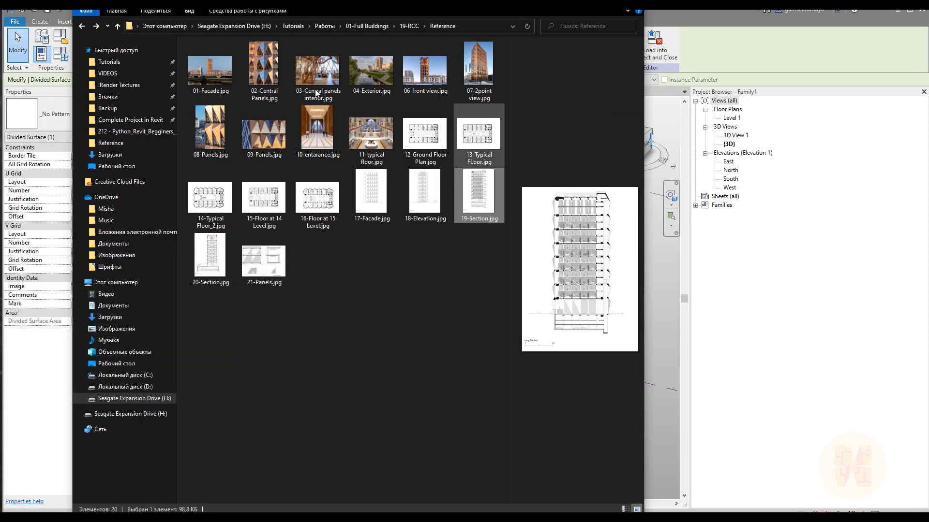
pyautogui.click(584, 6)
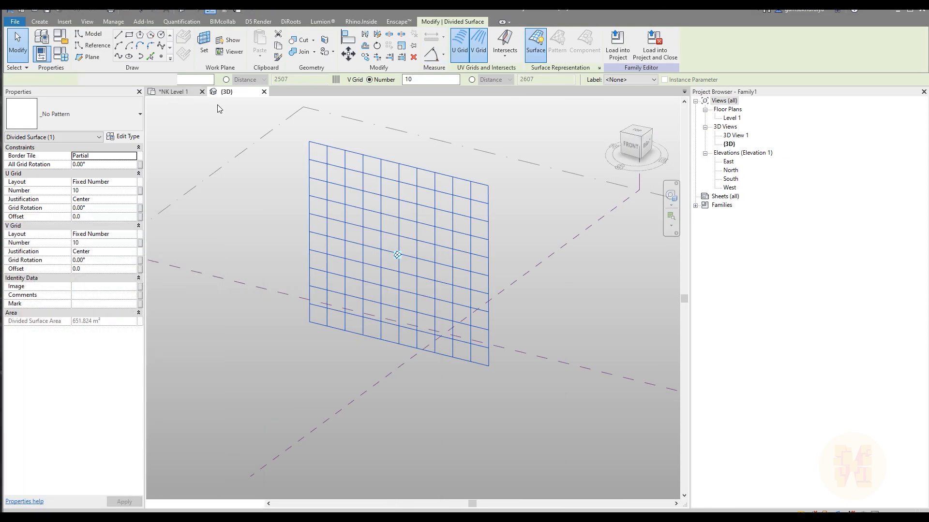
pyautogui.click(173, 91)
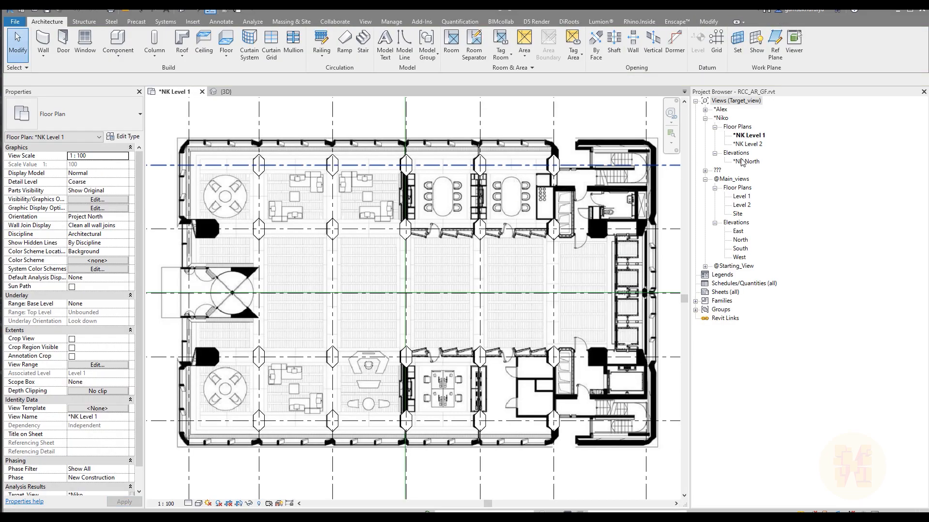
pyautogui.doubleClick(745, 162)
pyautogui.scroll(8, 500, 369)
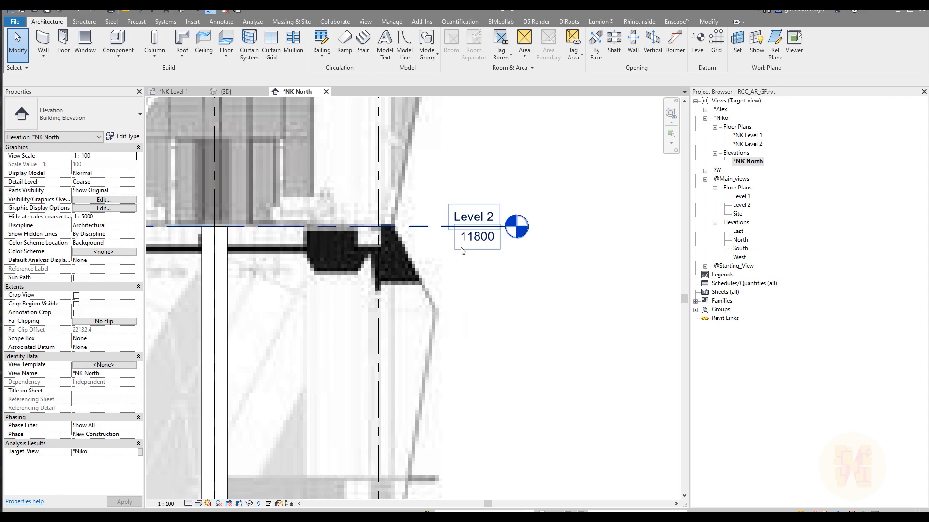
pyautogui.moveTo(537, 339); pyautogui.dragTo(537, 359, button='middle')
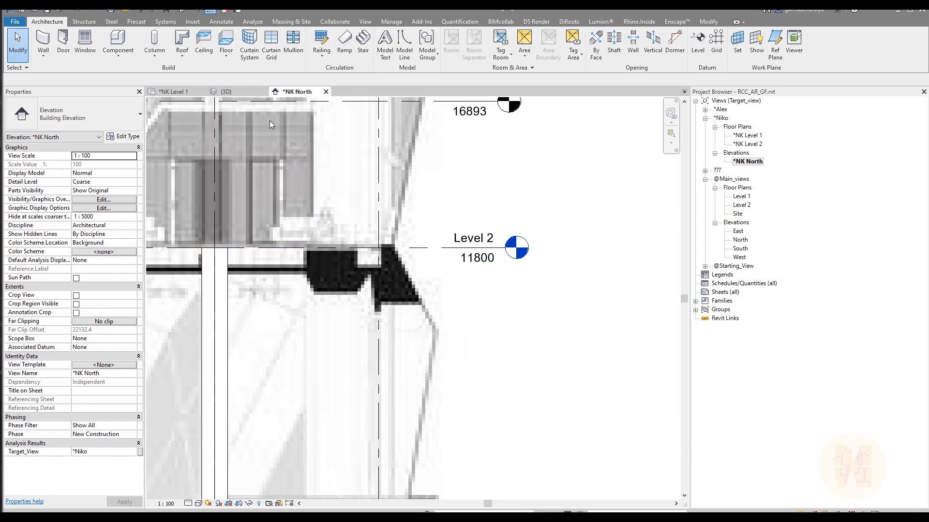
# - Set the layout of both the U grid and the V grid on the divided surface to Fixed Distance
pyautogui.click(224, 91)
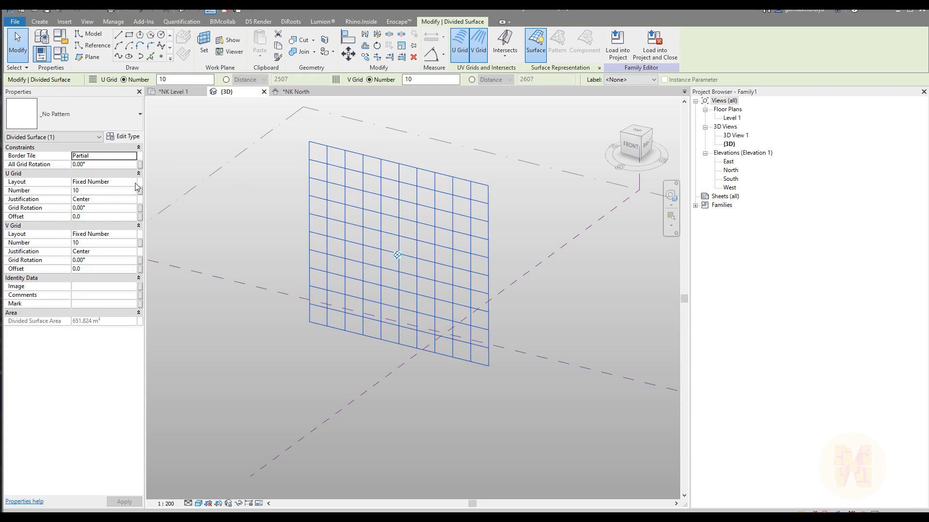
pyautogui.click(111, 182)
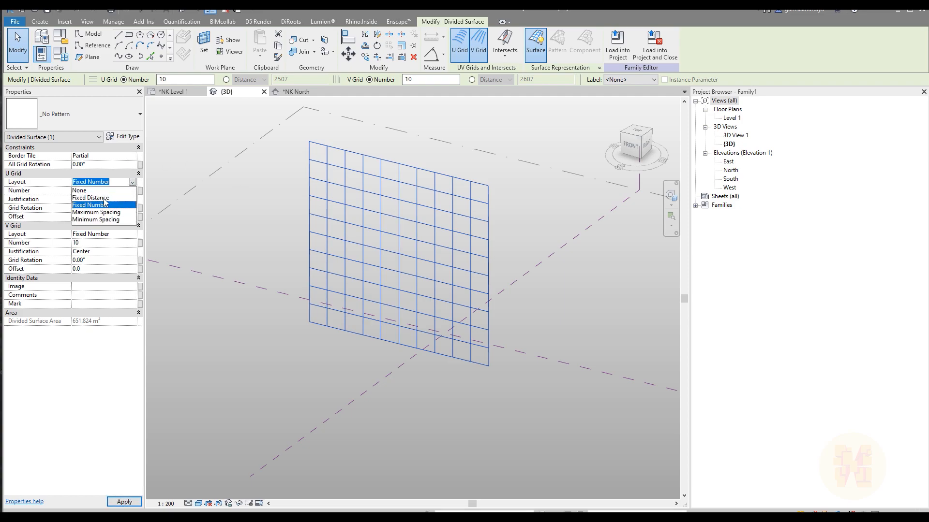
pyautogui.click(104, 198)
pyautogui.click(131, 236)
pyautogui.click(102, 251)
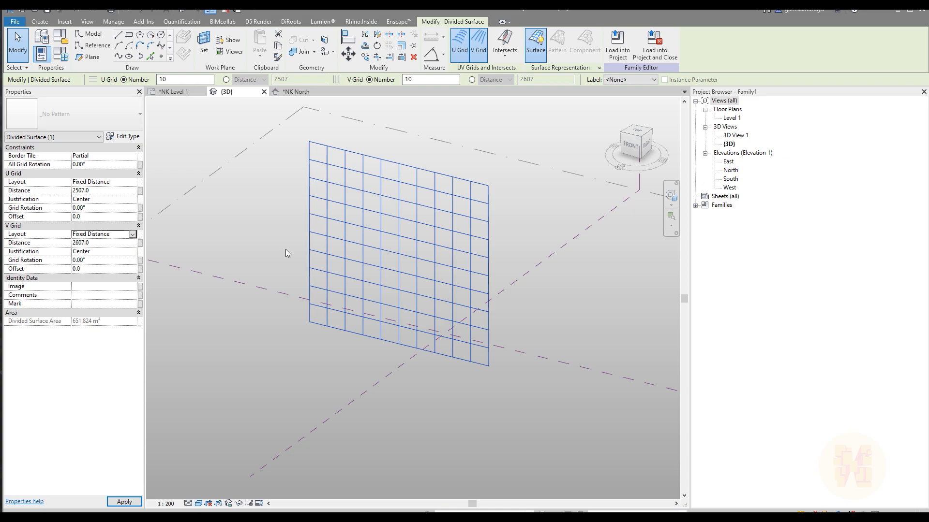
# - Set the divided surface's U grid distance to 11800 mm
pyautogui.click(82, 192)
pyautogui.write('11800')
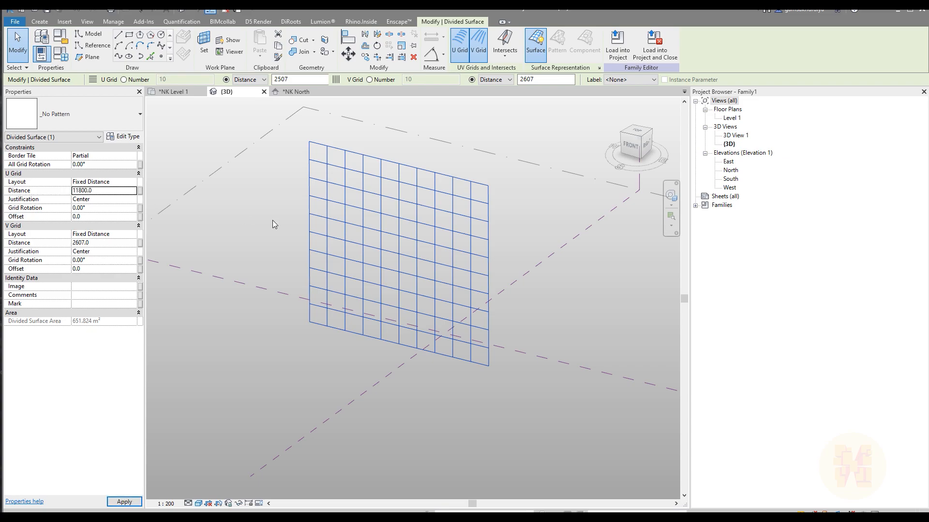
pyautogui.scroll(-3, 342, 271)
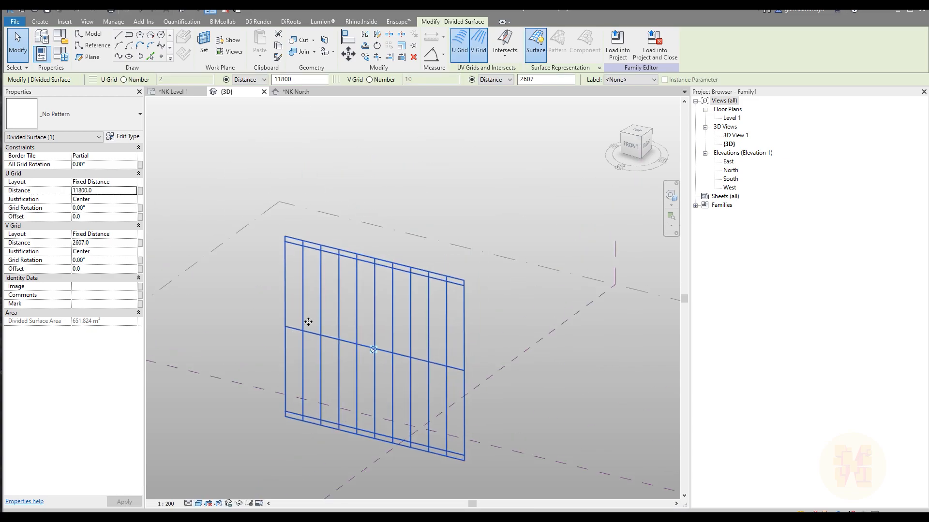
pyautogui.scroll(5, 312, 336)
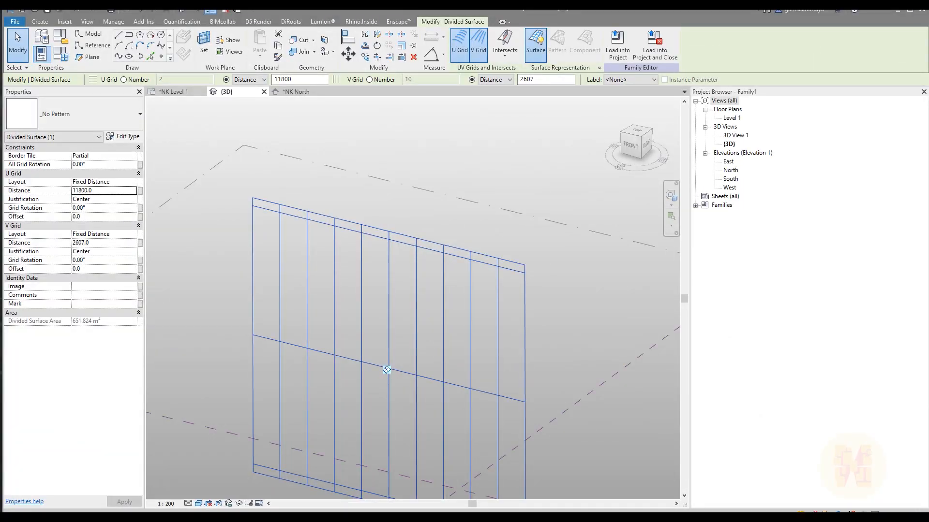
# - Examine the ground-floor storey and facade panels in the long section reference image, then return to the mass family
pyautogui.hotkey('alt', 'Tab')
pyautogui.moveTo(544, 174); pyautogui.dragTo(438, 281)
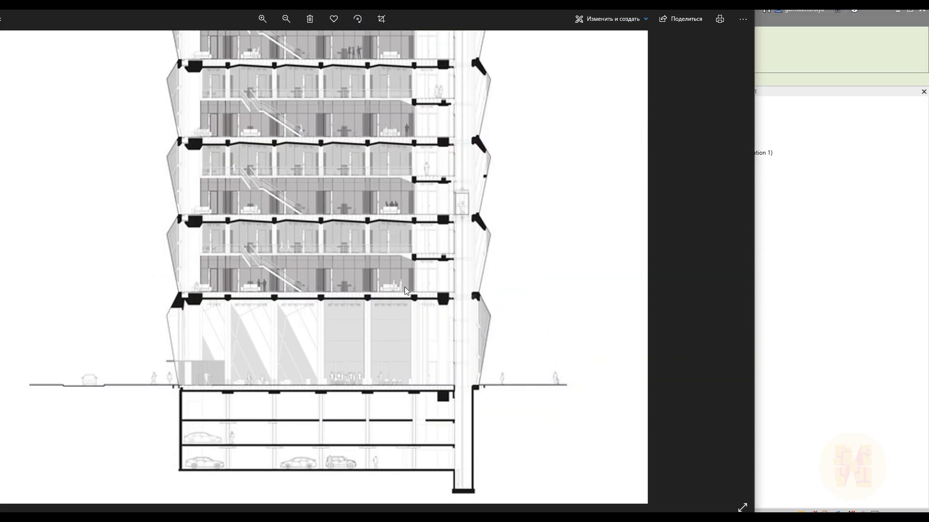
pyautogui.scroll(3, 172, 308)
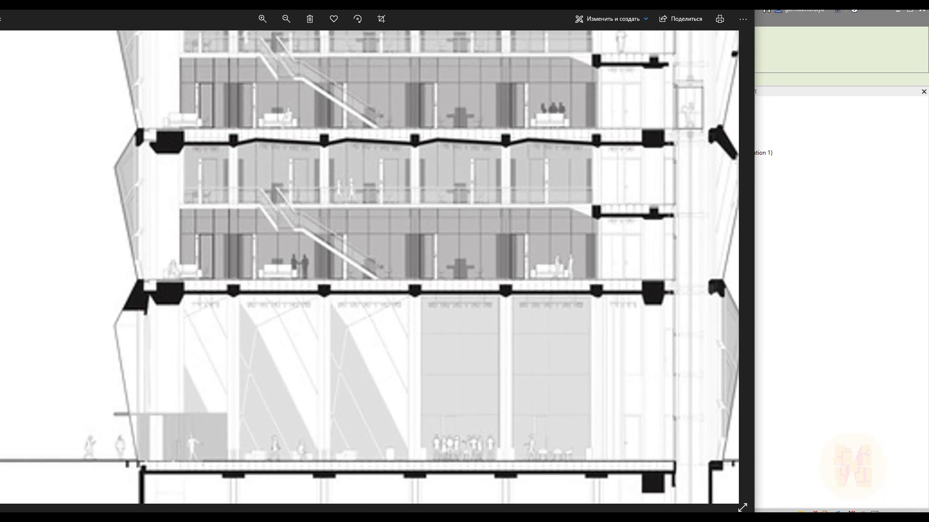
pyautogui.click(704, 4)
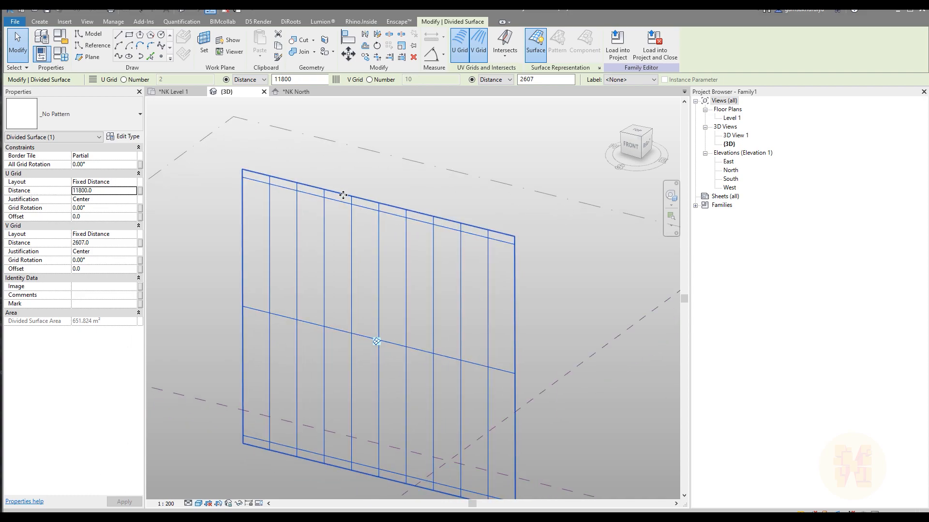
# - Set the divided surface's border tile option to Empty
pyautogui.click(343, 195)
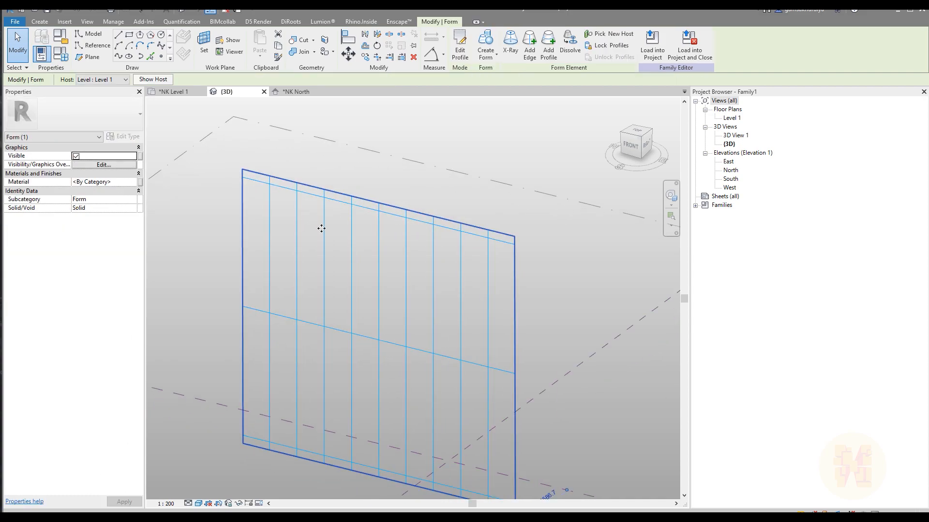
pyautogui.click(218, 211)
pyautogui.click(313, 240)
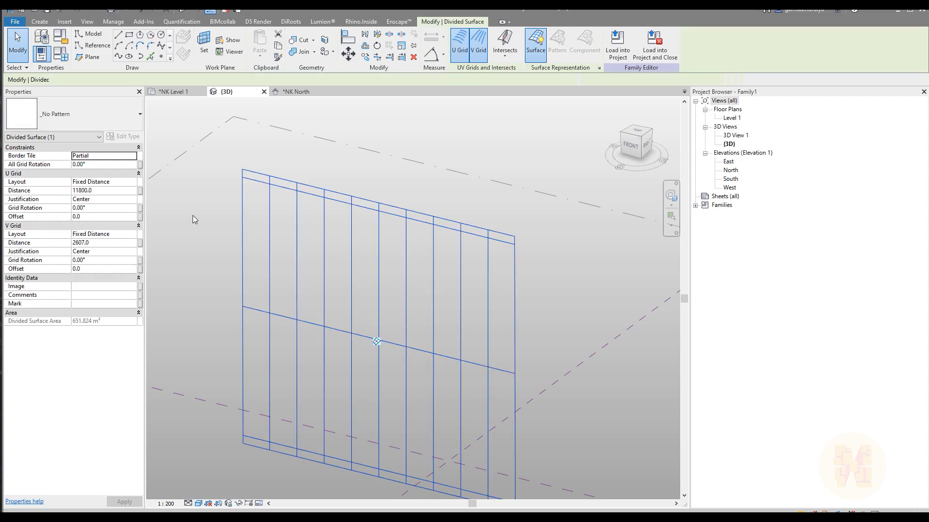
pyautogui.click(131, 156)
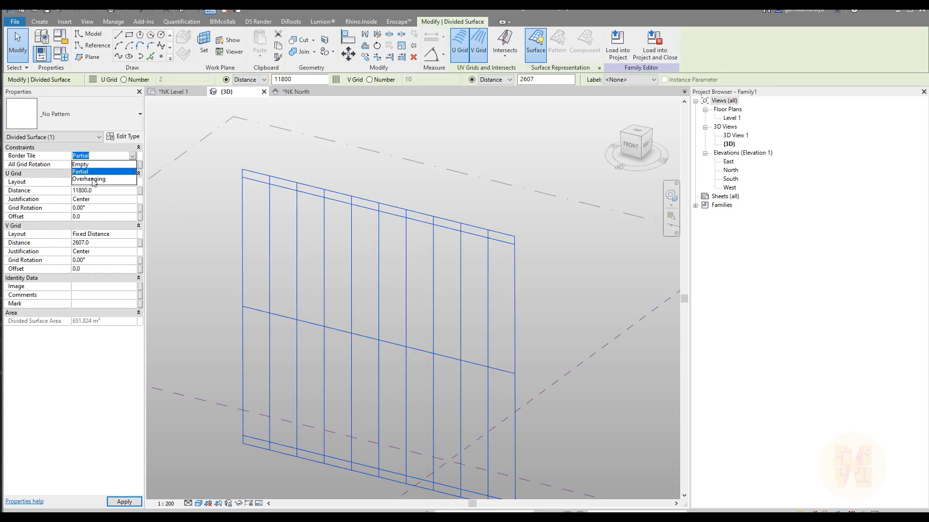
pyautogui.click(87, 166)
pyautogui.click(198, 203)
# - Set the surface's height to 11800 mm from its top edge
pyautogui.moveTo(286, 334); pyautogui.dragTo(303, 255, button='middle')
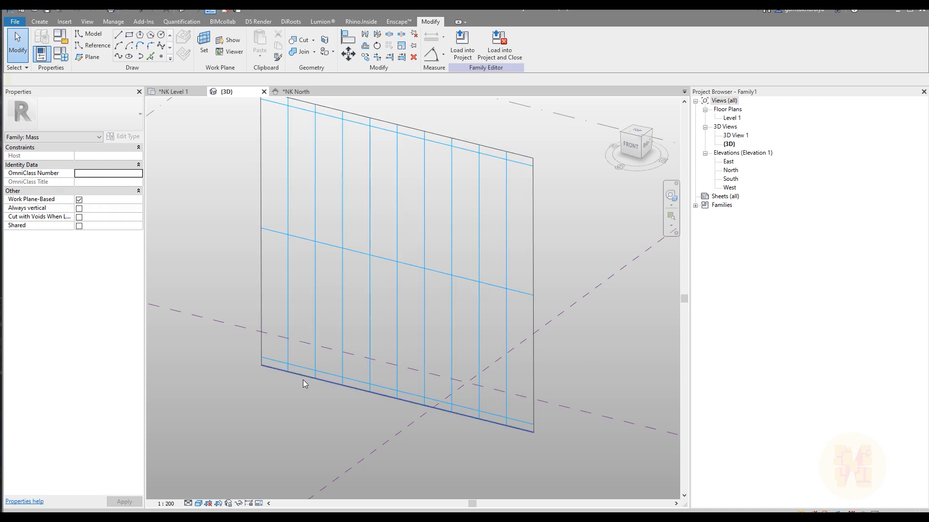
pyautogui.click(352, 114)
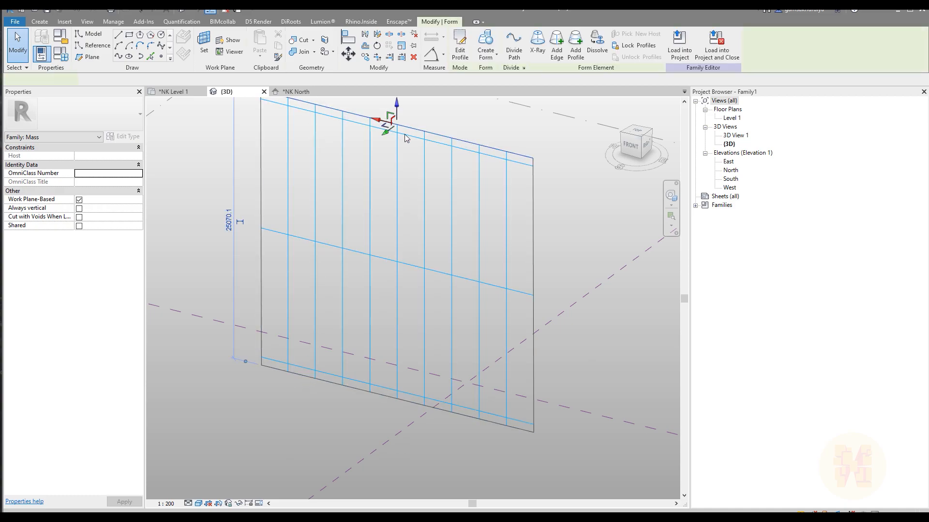
pyautogui.moveTo(290, 186); pyautogui.dragTo(271, 221, button='middle')
pyautogui.click(207, 259)
pyautogui.write('1')
pyautogui.press('Return')
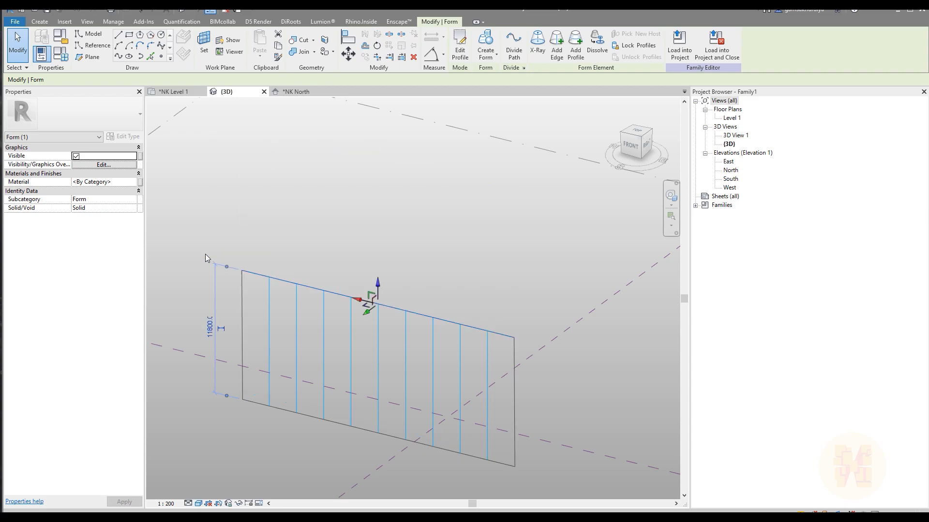
pyautogui.click(475, 233)
pyautogui.moveTo(483, 333); pyautogui.dragTo(464, 249, button='middle')
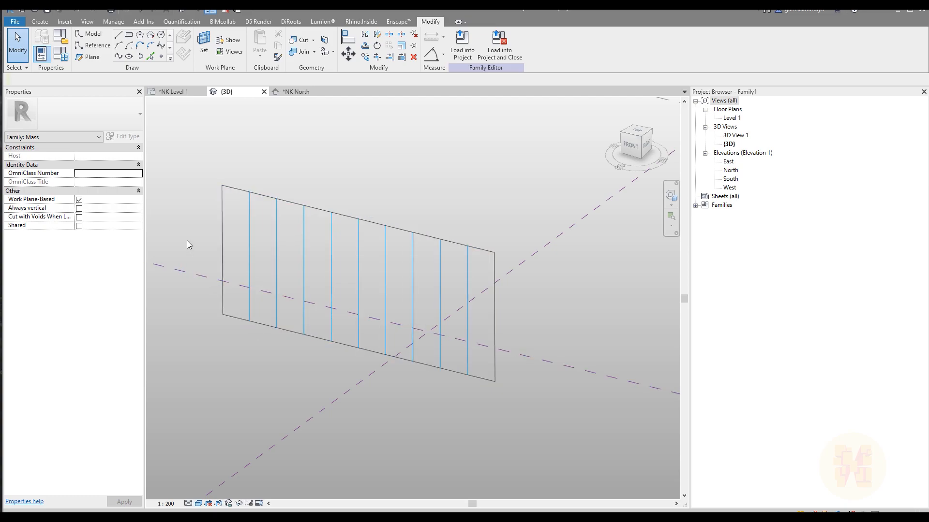
# - Measure the facade bay width in the *NK Level 1 plan, from the lower-left building corner to the adjacent column grid line
pyautogui.click(170, 92)
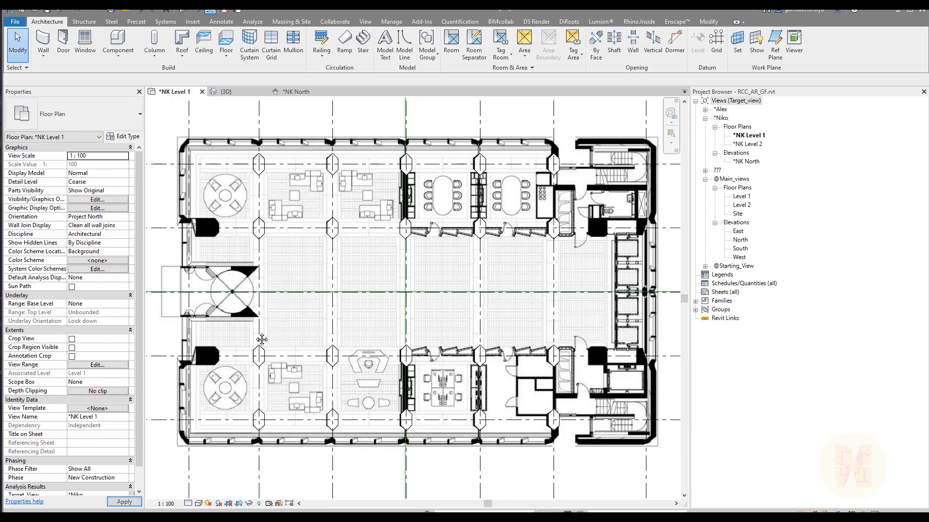
pyautogui.scroll(5, 209, 382)
pyautogui.scroll(2, 209, 382)
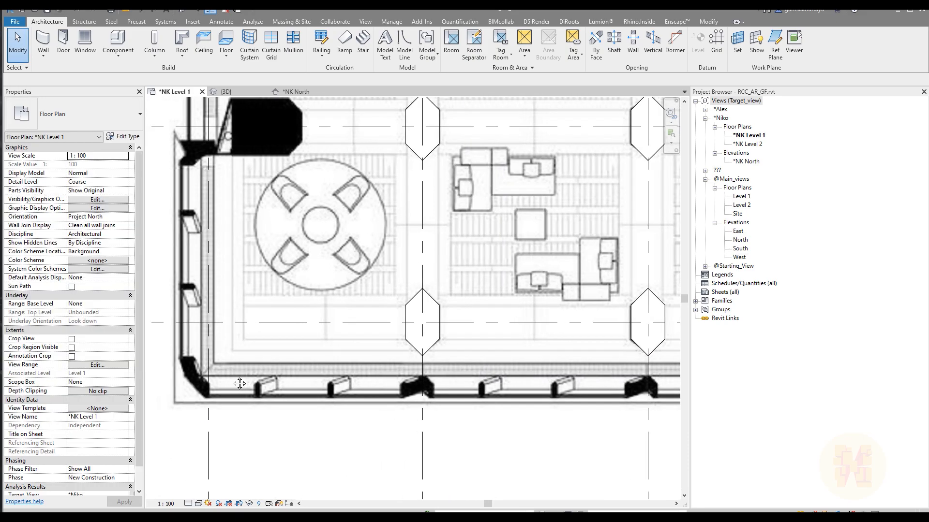
pyautogui.click(127, 10)
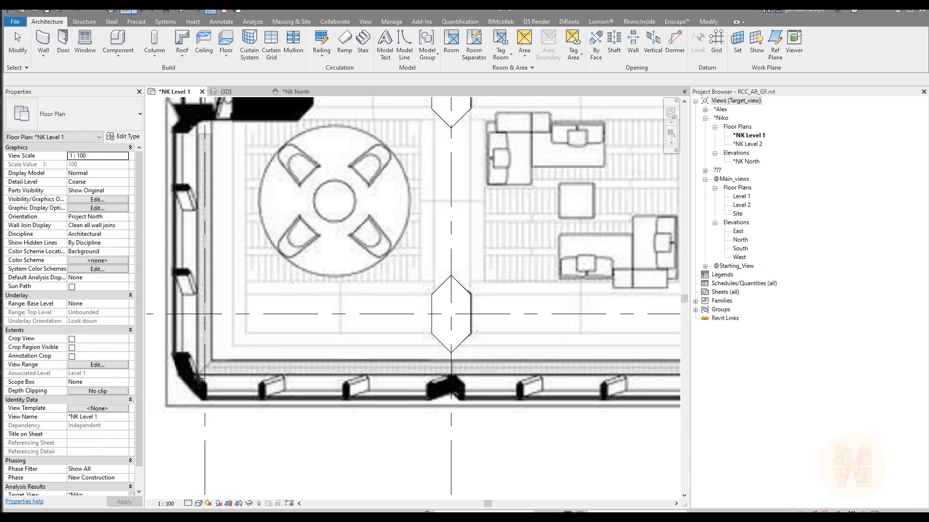
pyautogui.click(199, 374)
pyautogui.click(450, 374)
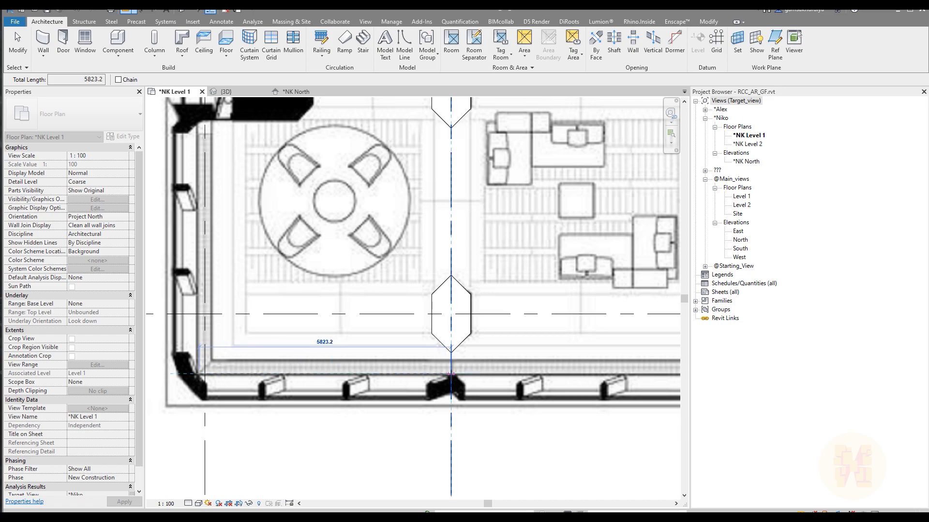
pyautogui.press('Escape')
pyautogui.press('Escape')
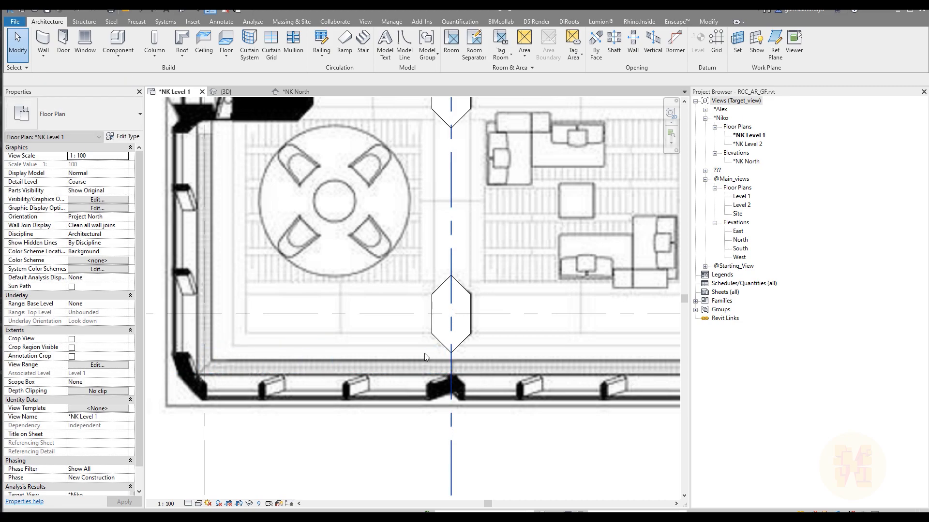
# - Set the V grid distance of the divided surface in the mass family to 5800 mm
pyautogui.click(294, 91)
pyautogui.click(234, 91)
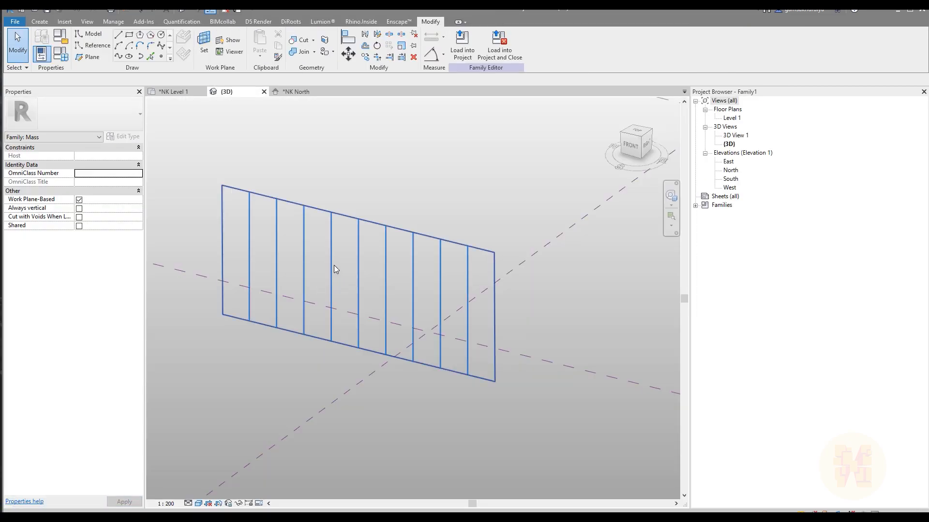
pyautogui.click(333, 265)
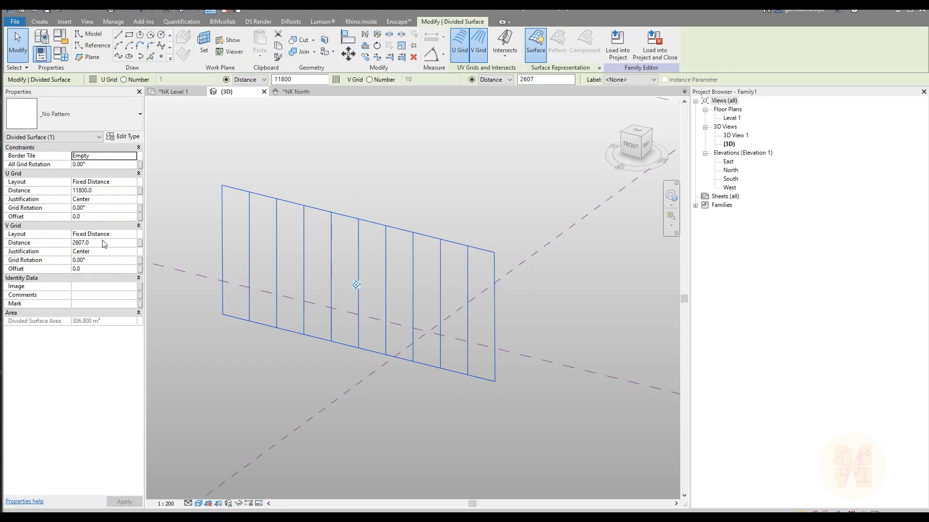
pyautogui.click(103, 243)
pyautogui.write('5800')
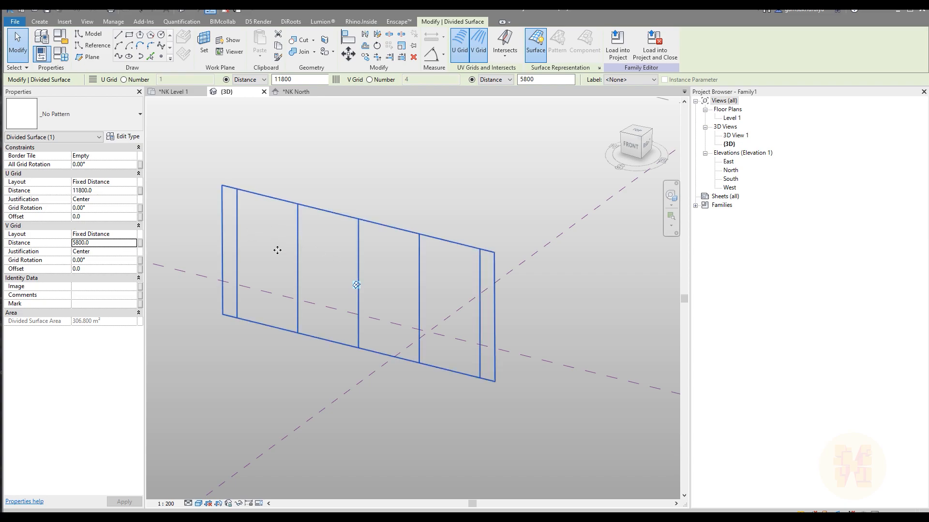
pyautogui.moveTo(257, 348); pyautogui.dragTo(305, 344, button='middle')
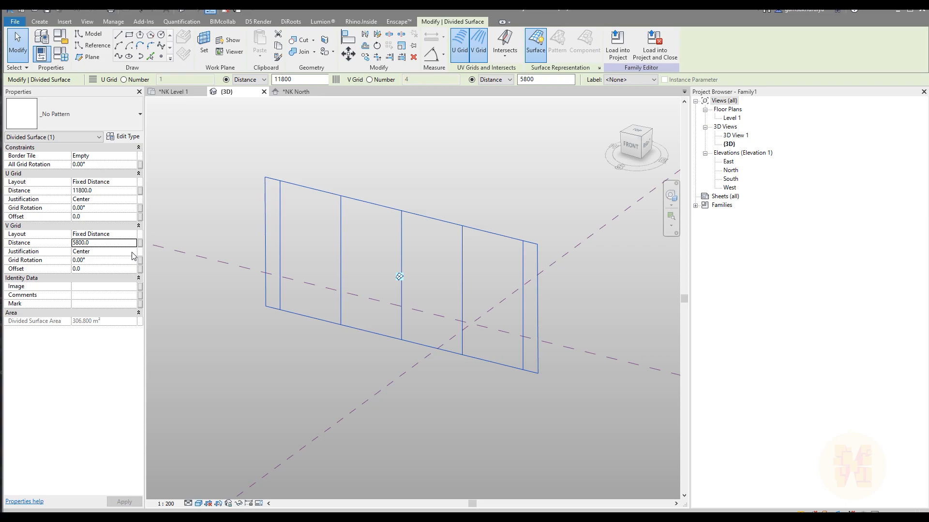
pyautogui.click(347, 158)
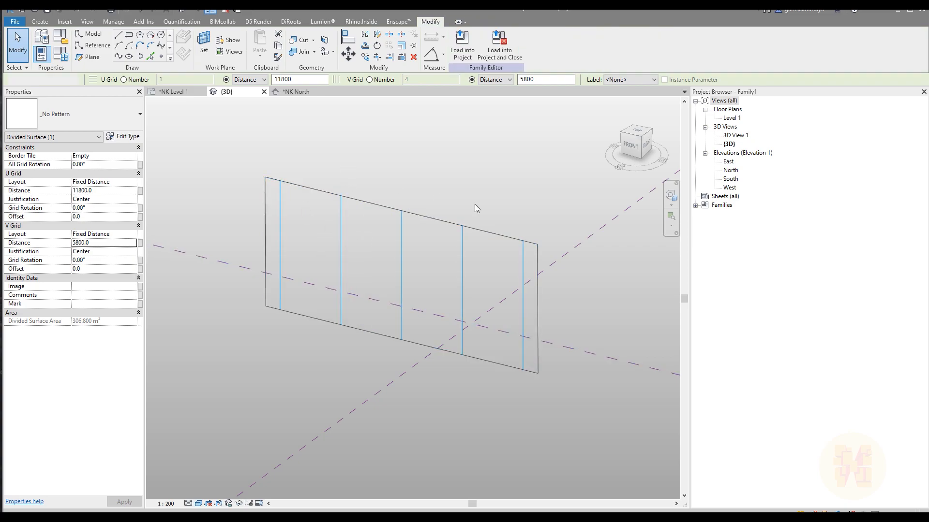
pyautogui.press('Escape')
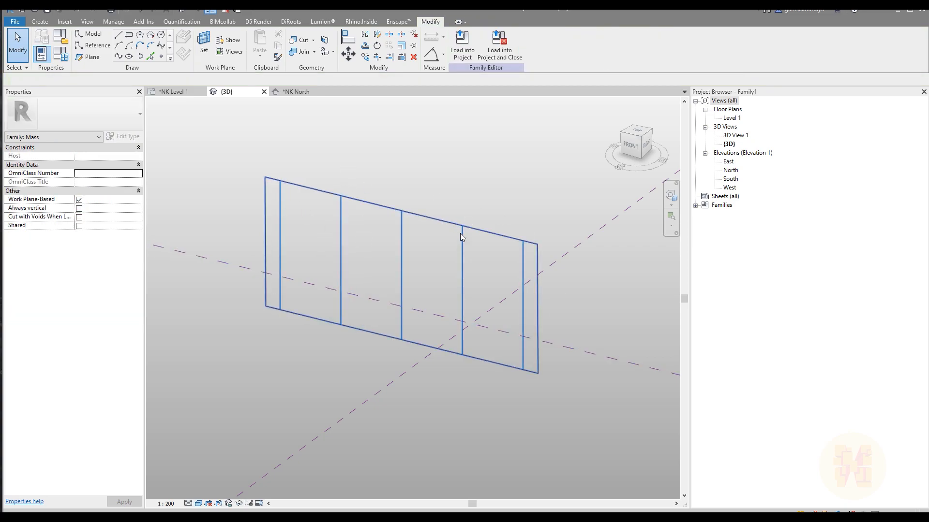
# - Try to set the divided surface's width to four 5800 mm bays from its vertical end edge
pyautogui.click(518, 319)
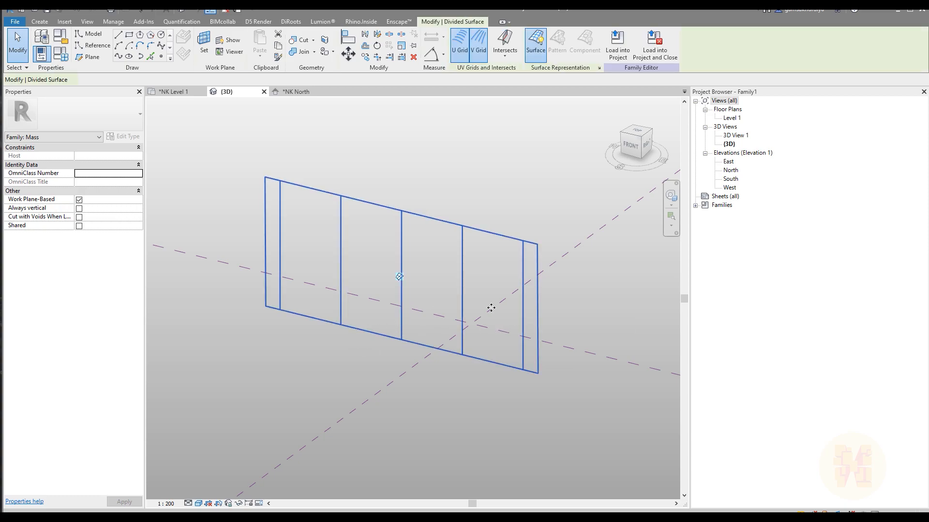
pyautogui.press('Escape')
pyautogui.click(539, 313)
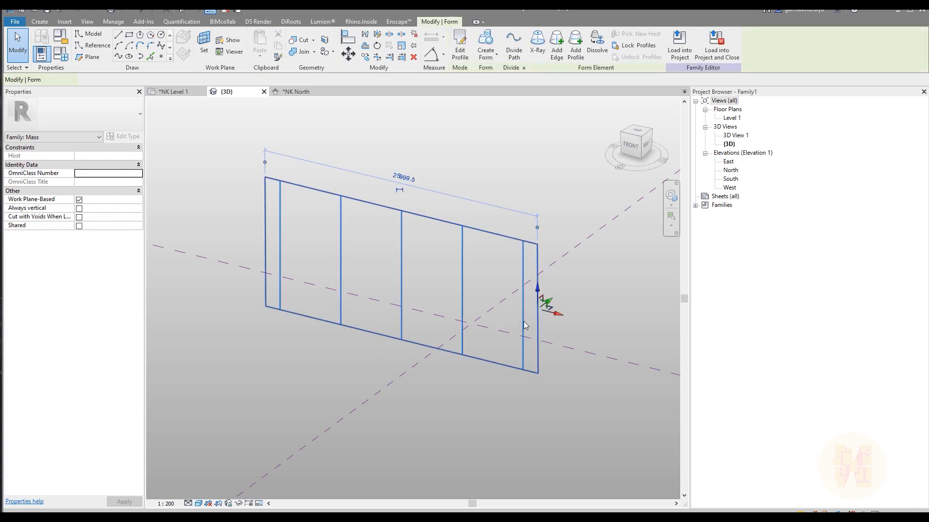
pyautogui.click(395, 176)
pyautogui.write('5800*')
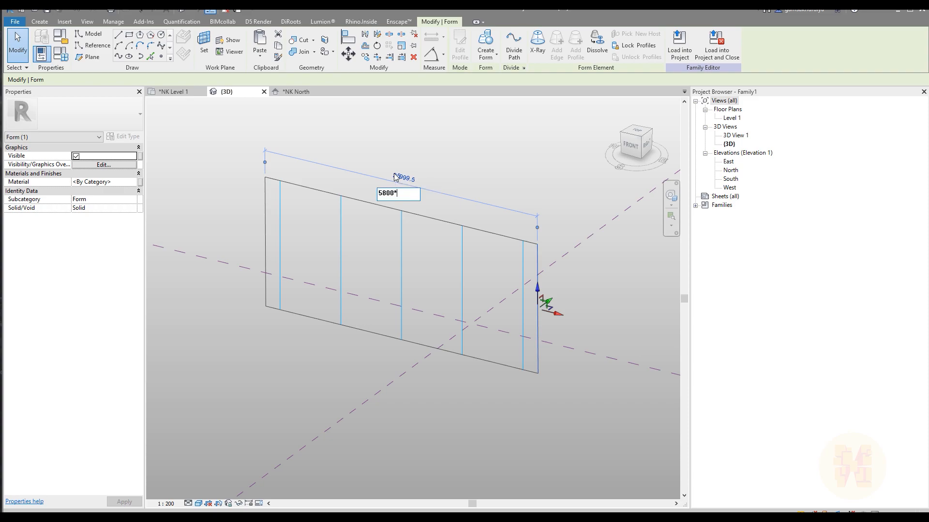
pyautogui.write('4,')
pyautogui.press('Return')
pyautogui.click(323, 234)
pyautogui.press('Return')
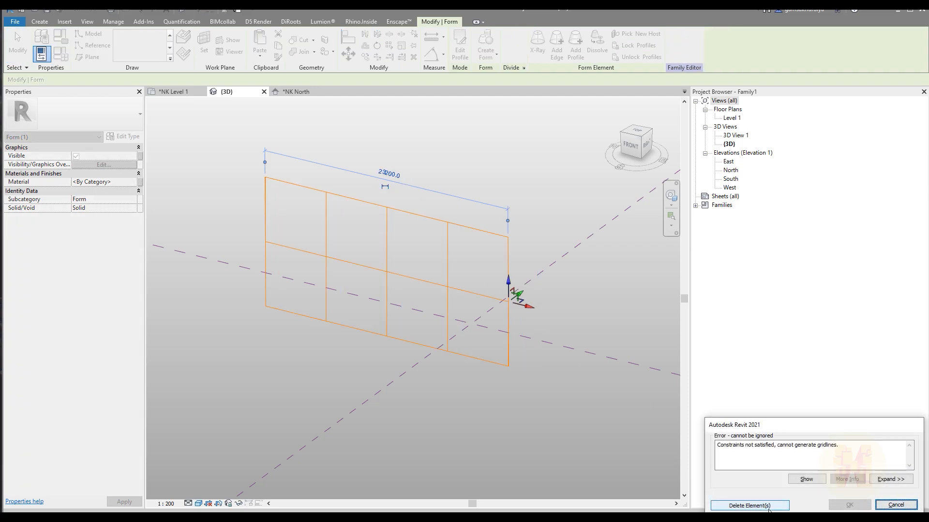
pyautogui.click(749, 506)
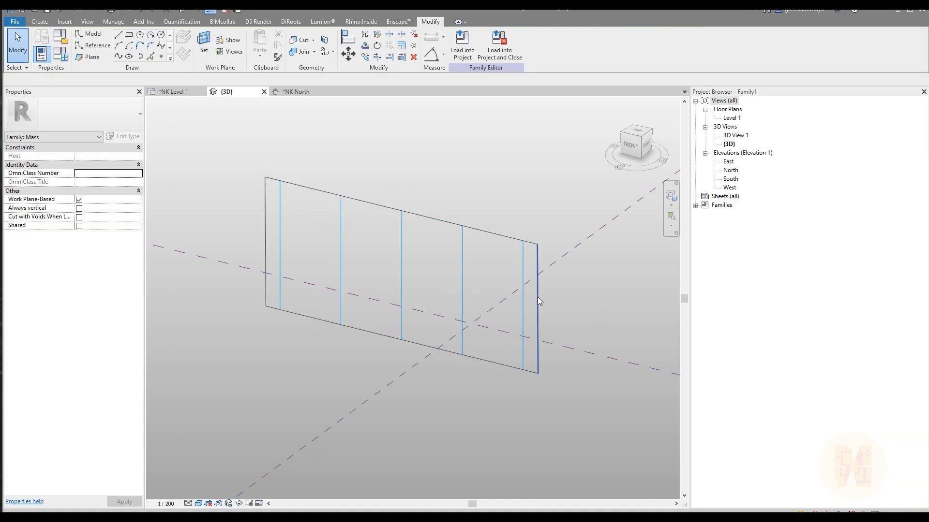
# - Pull the surface's vertical end edge inward until the surface is about 23703 mm wide
pyautogui.click(538, 297)
pyautogui.moveTo(556, 313); pyautogui.dragTo(532, 303)
# - Try to set the shortened surface's width with the formula =5800*4
pyautogui.click(399, 178)
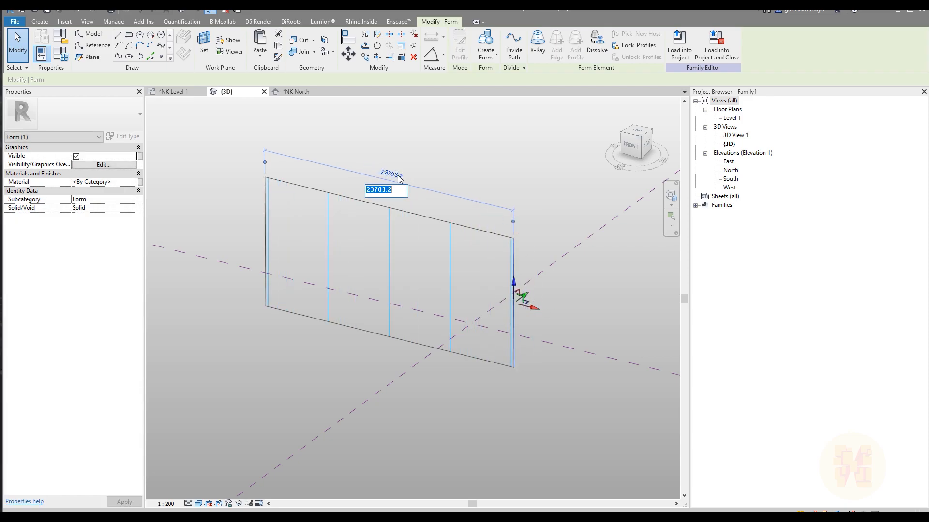
pyautogui.write('=5800*4')
pyautogui.press('Return')
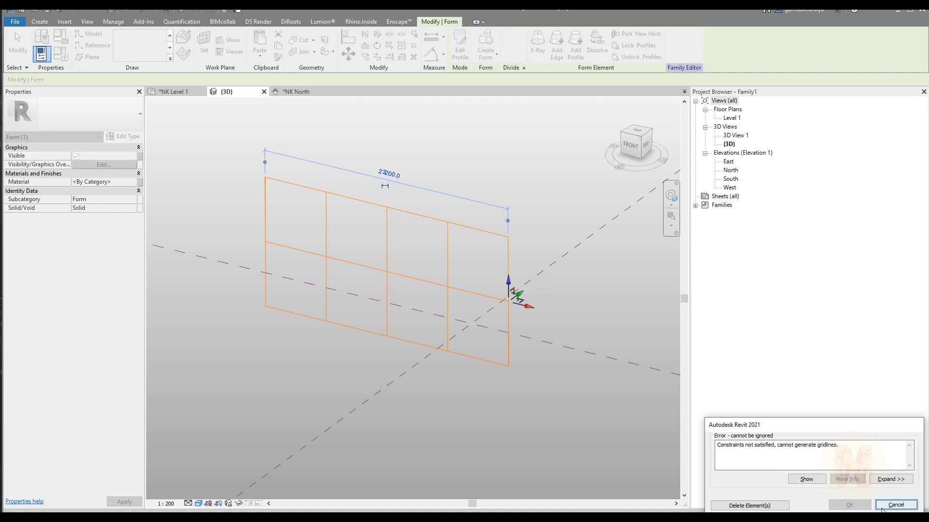
pyautogui.click(896, 505)
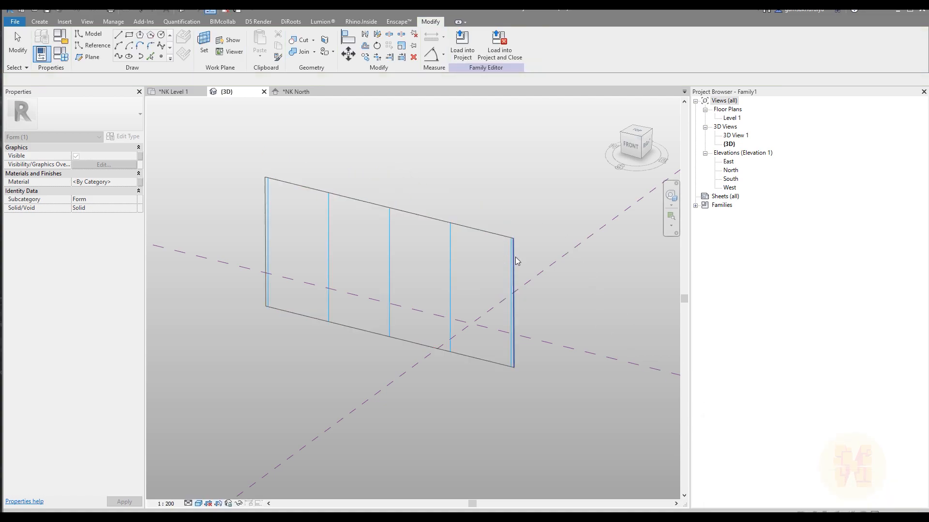
# - Try to set the surface's width to 23200 mm as a plain value, and cancel the change on error
pyautogui.click(474, 230)
pyautogui.click(391, 175)
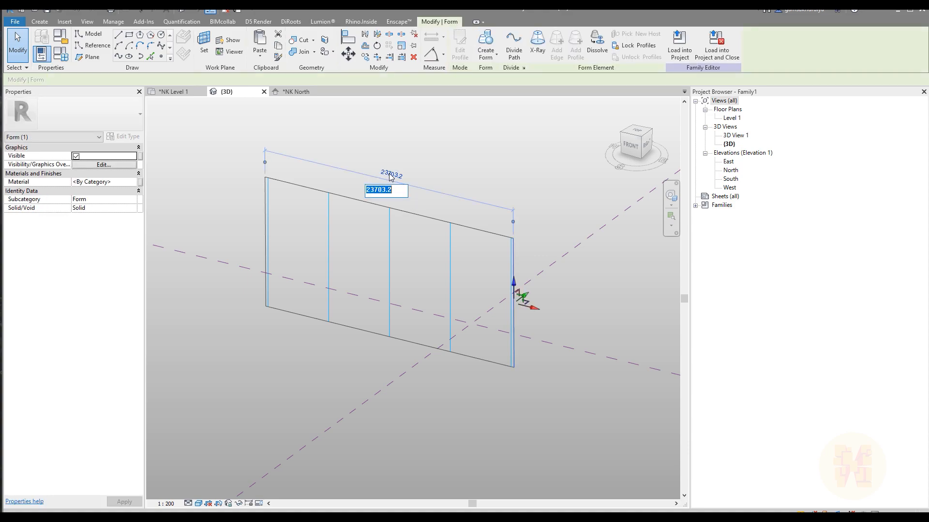
pyautogui.write('3')
pyautogui.write('2200')
pyautogui.press('Return')
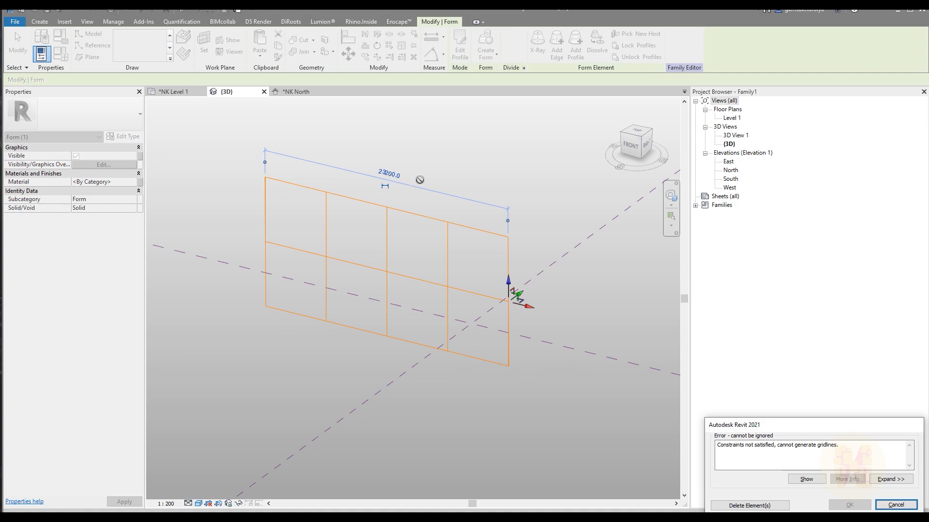
pyautogui.moveTo(768, 448); pyautogui.dragTo(837, 448)
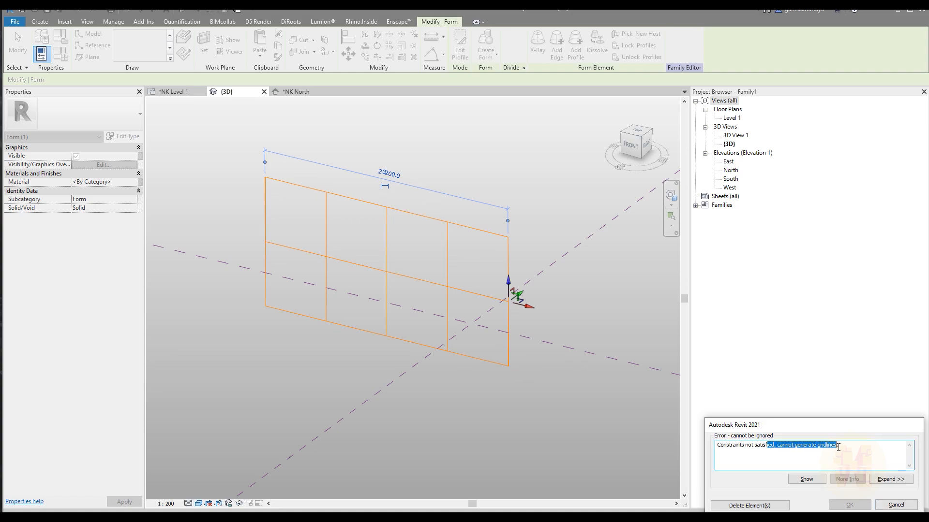
pyautogui.click(895, 504)
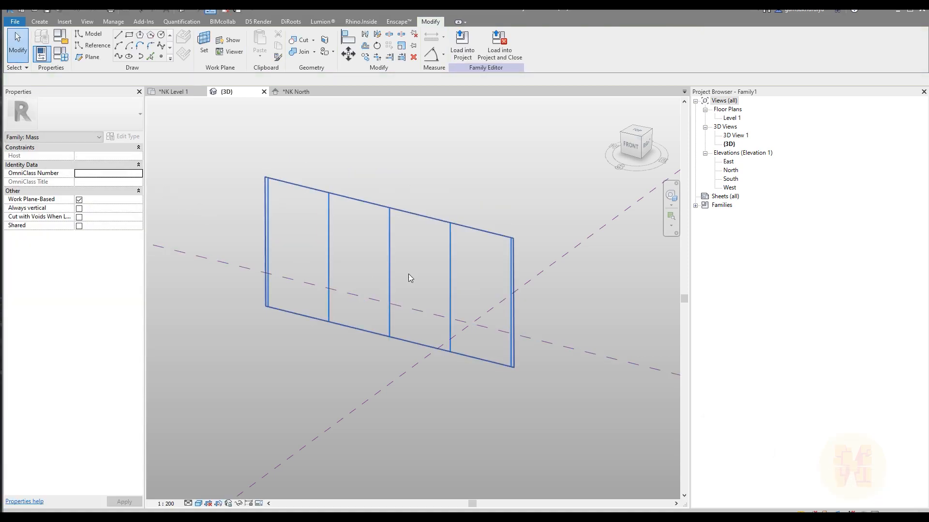
# - Set the divided surface's border tile option to Partial
pyautogui.click(330, 243)
pyautogui.click(97, 155)
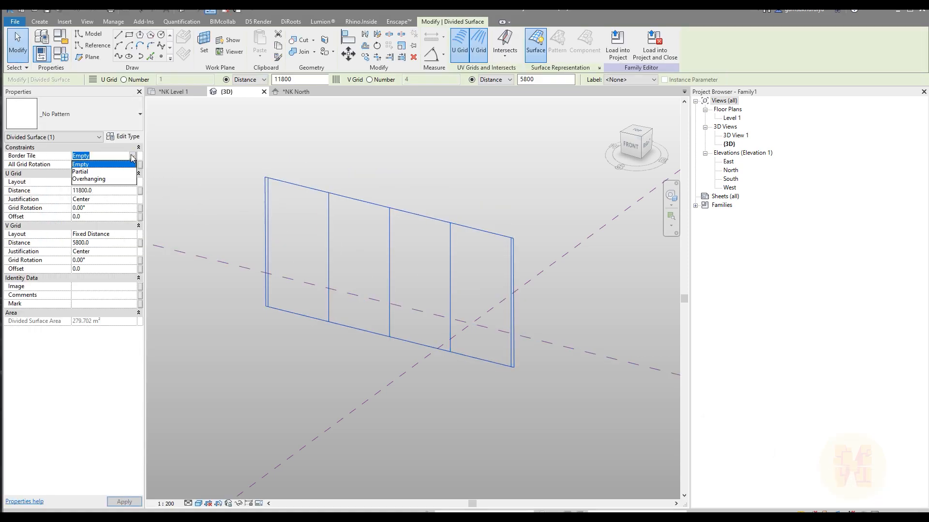
pyautogui.click(86, 172)
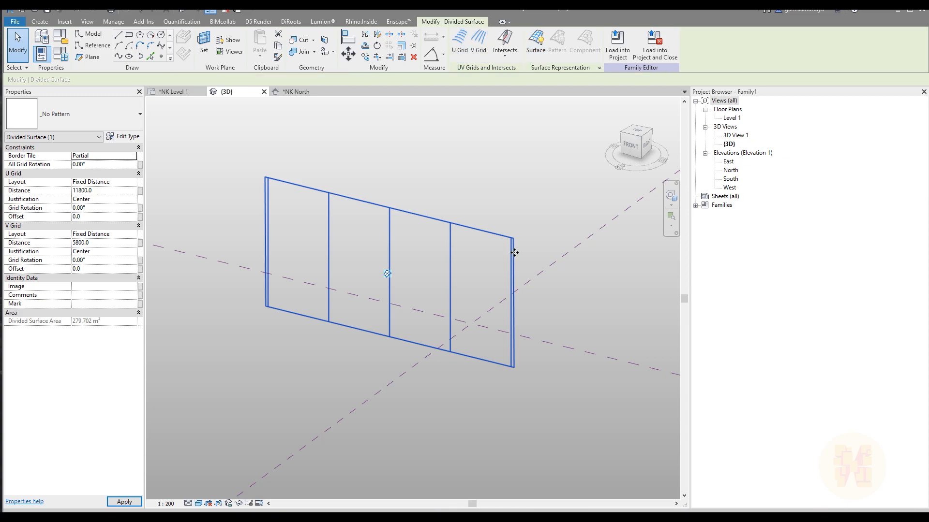
# - Retry the 23200 mm surface width from the vertical end edge with partial border tiles
pyautogui.click(514, 259)
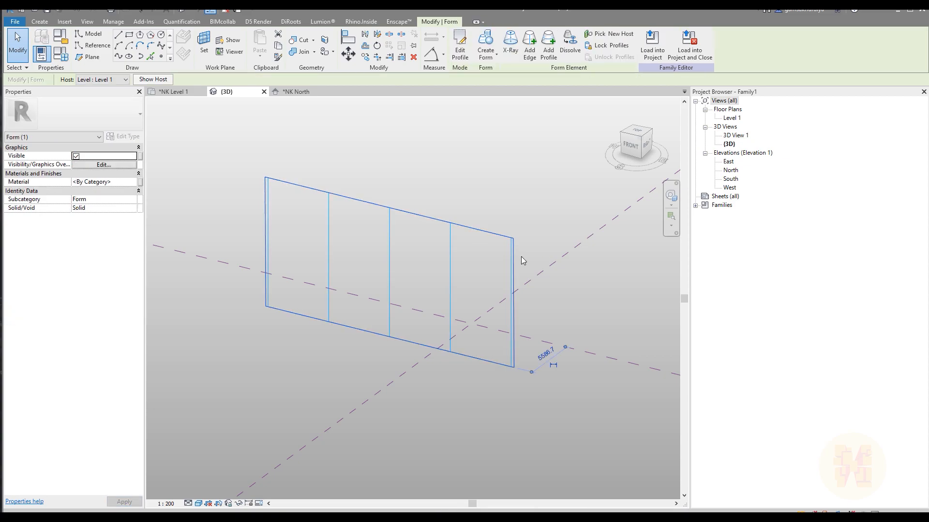
pyautogui.click(514, 291)
pyautogui.click(392, 174)
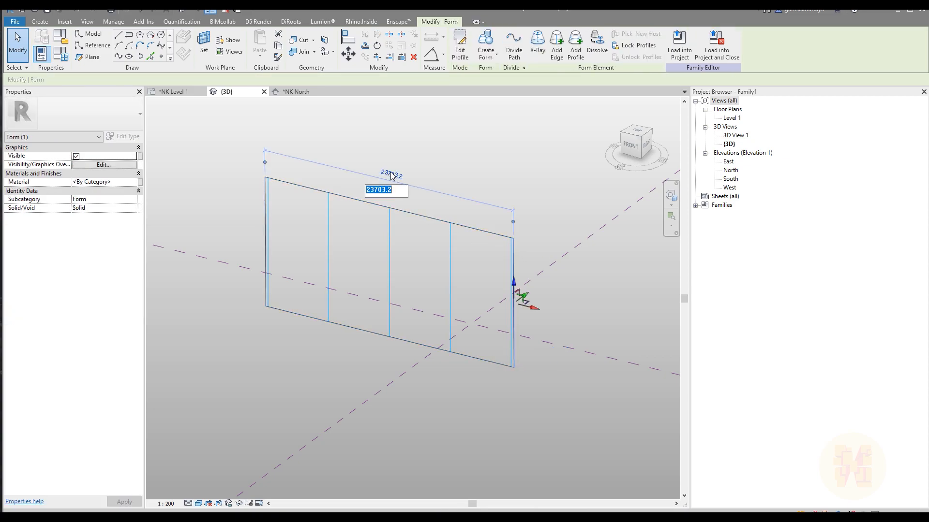
pyautogui.write('23200')
pyautogui.press('Return')
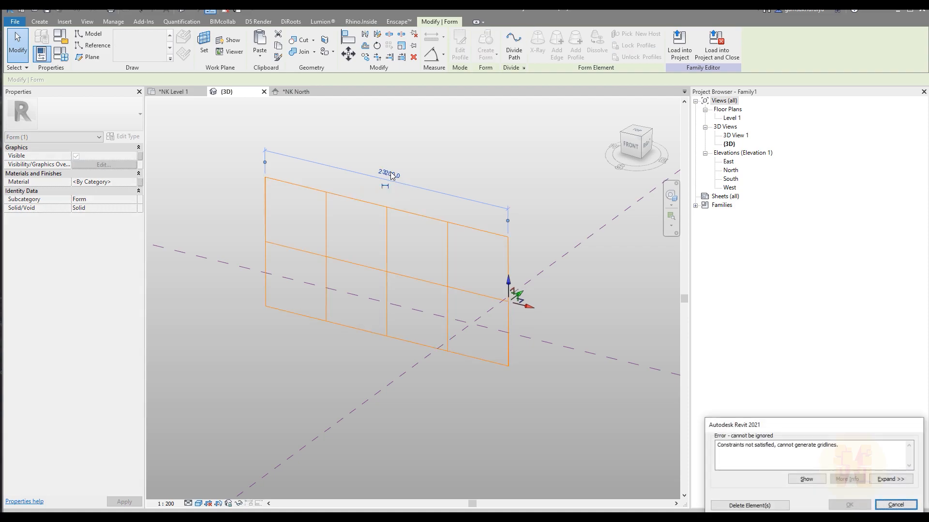
pyautogui.click(885, 505)
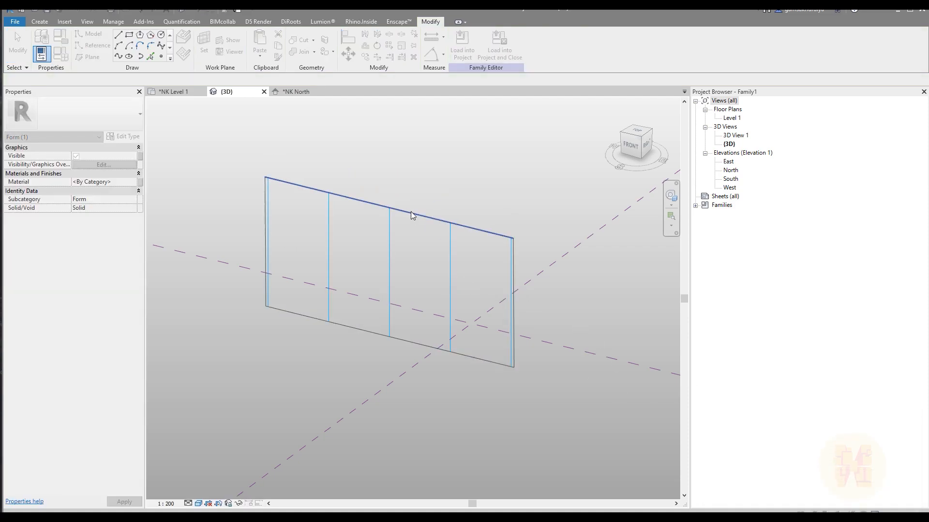
pyautogui.click(387, 252)
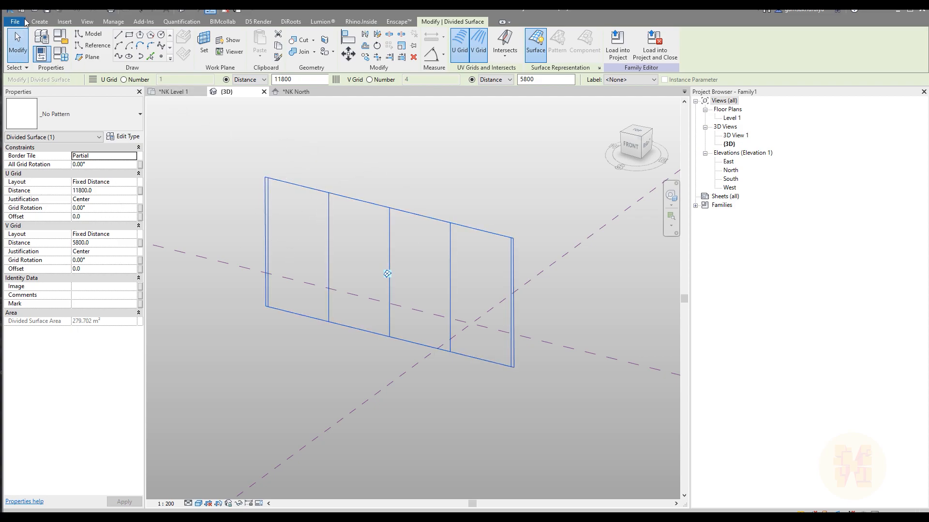
# - Create a new family from the English template Metric Curtain Panel Pattern Based.rft
pyautogui.click(15, 22)
pyautogui.moveTo(72, 58)
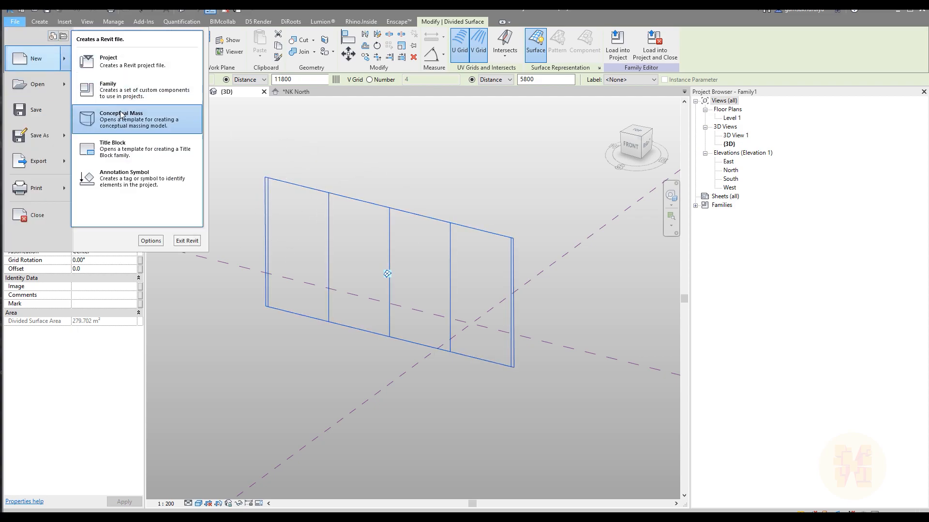
pyautogui.click(131, 96)
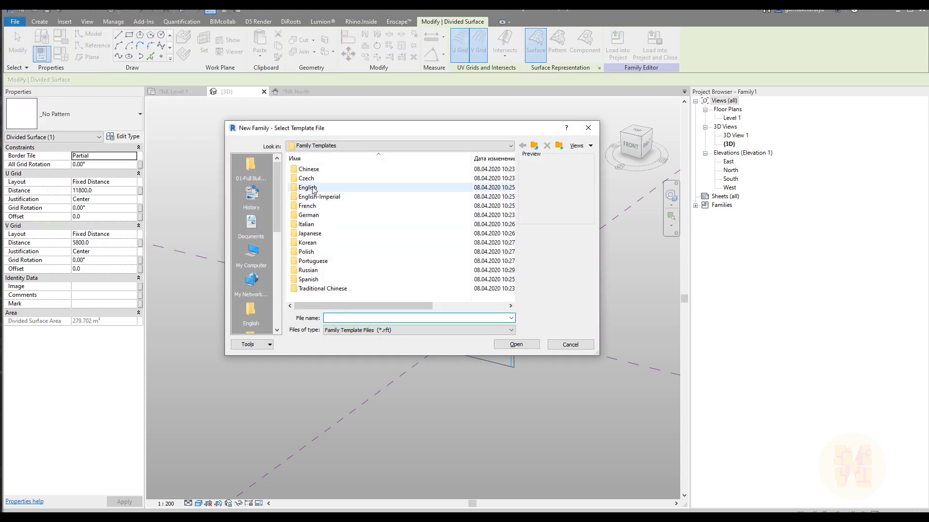
pyautogui.doubleClick(308, 188)
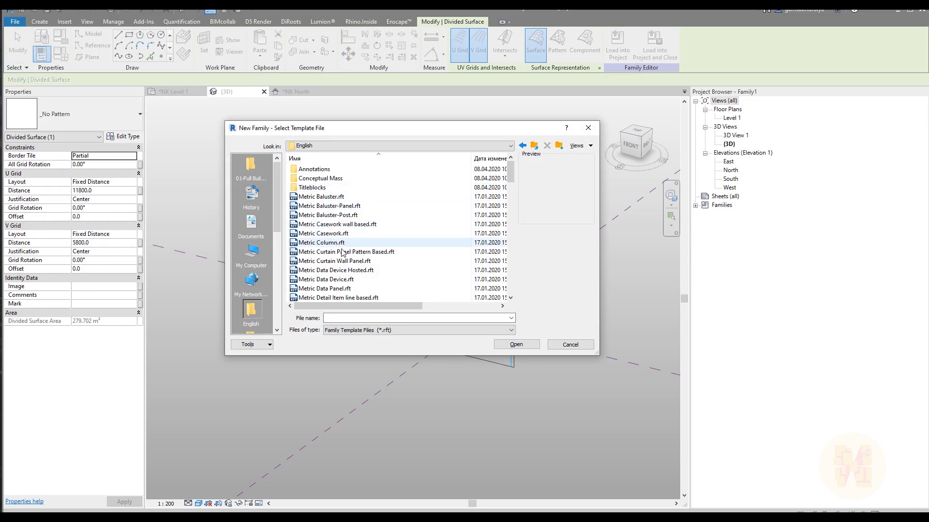
pyautogui.scroll(-2, 353, 208)
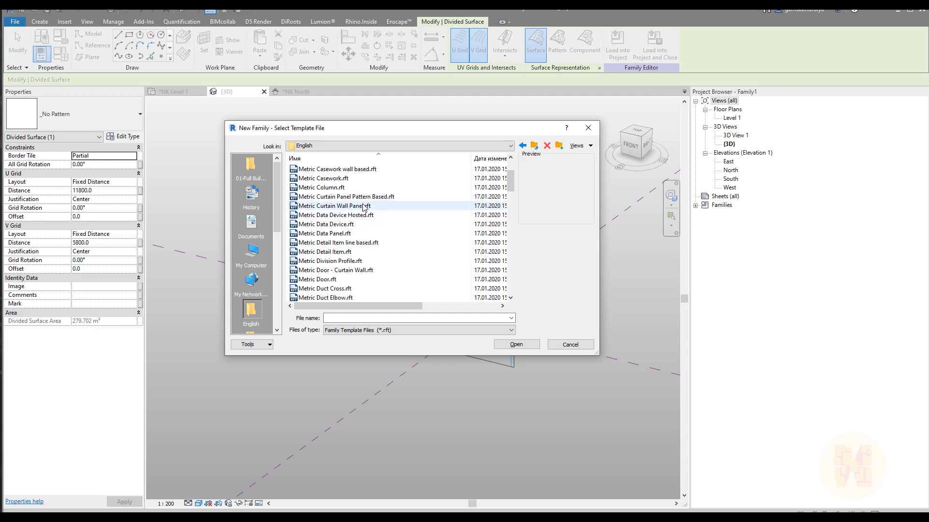
pyautogui.click(338, 206)
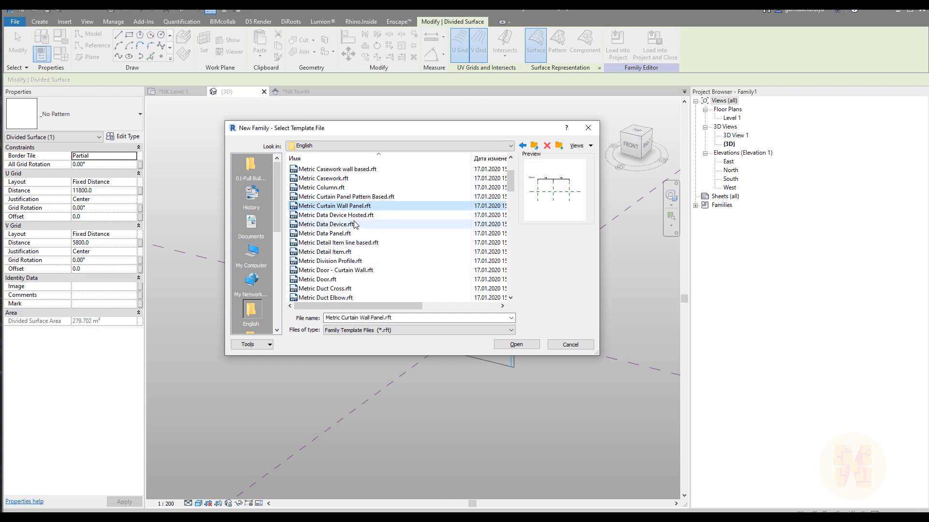
pyautogui.click(369, 198)
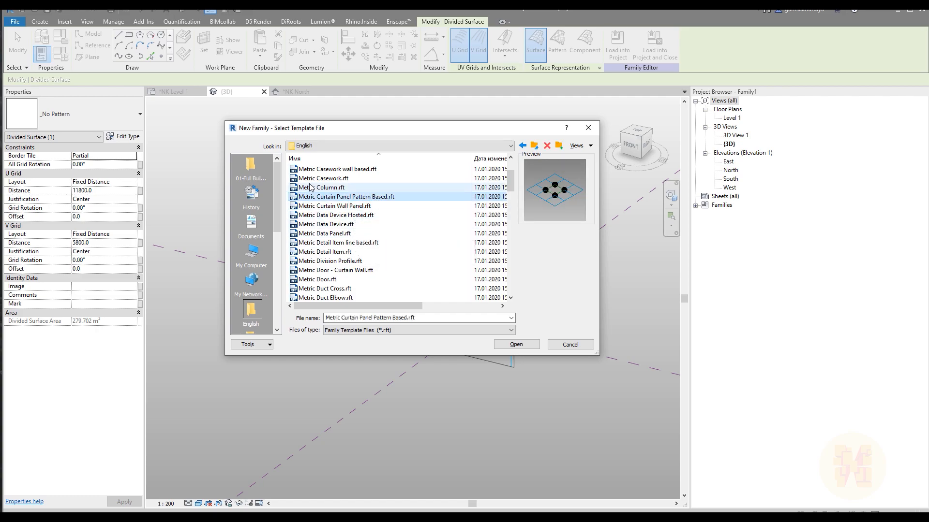
pyautogui.click(516, 344)
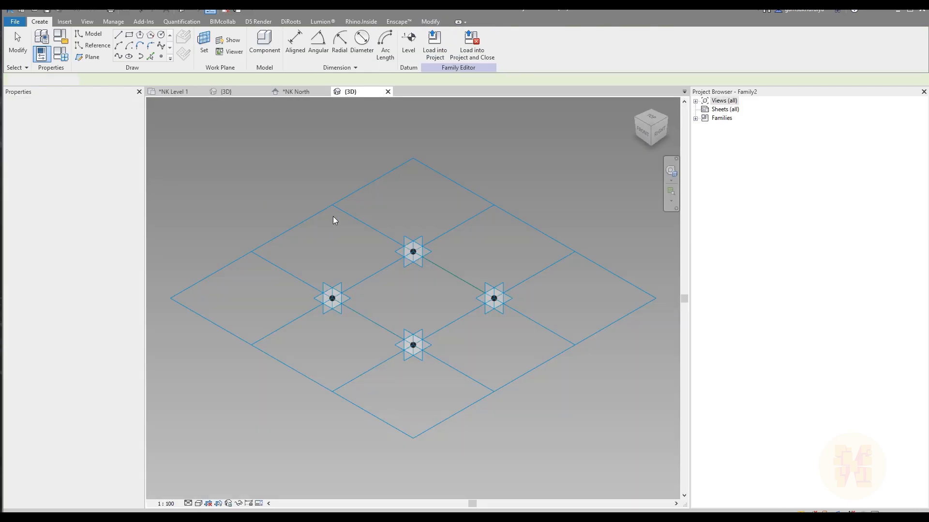
# - Set the vertical spacing of the curtain panel's tile pattern grid to 11800 mm
pyautogui.moveTo(368, 334); pyautogui.dragTo(318, 333, button='middle')
pyautogui.scroll(2, 342, 298)
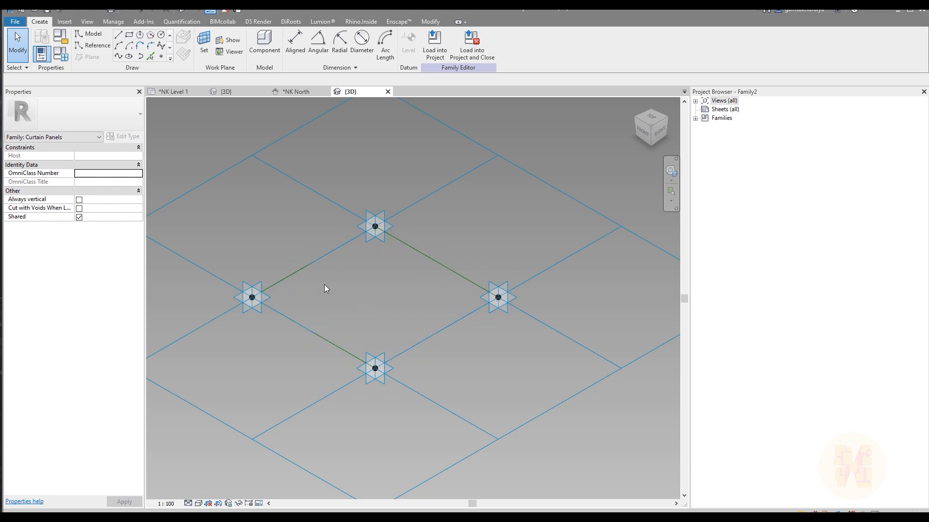
pyautogui.scroll(-4, 355, 299)
pyautogui.moveTo(354, 402); pyautogui.dragTo(288, 305)
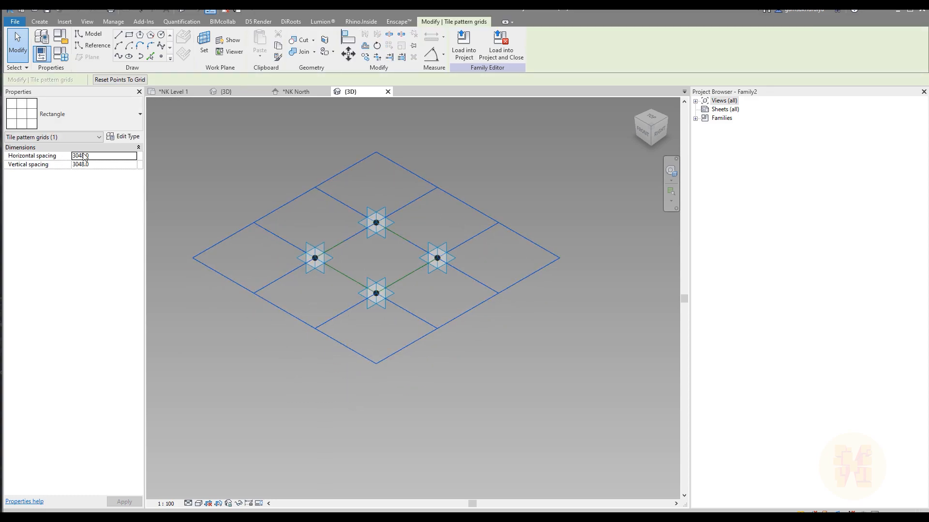
pyautogui.click(107, 168)
pyautogui.write('1')
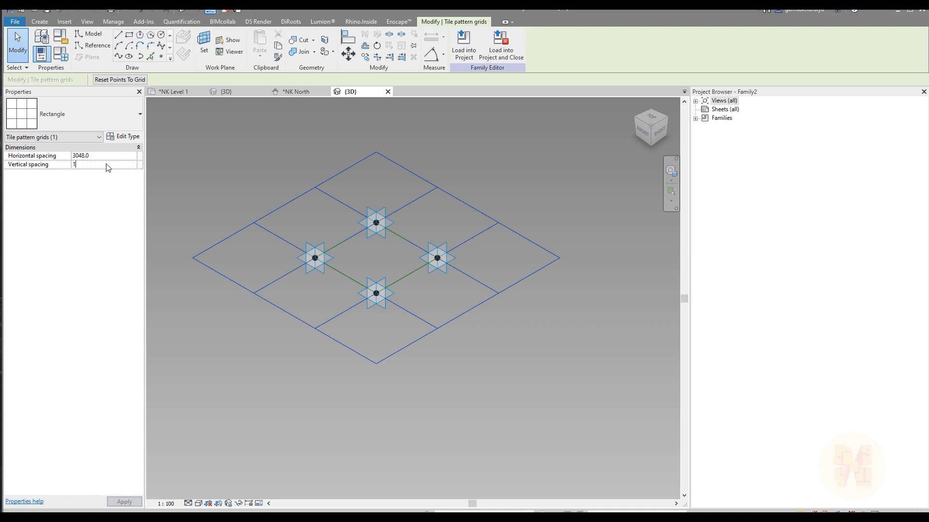
pyautogui.write('1800')
pyautogui.press('Return')
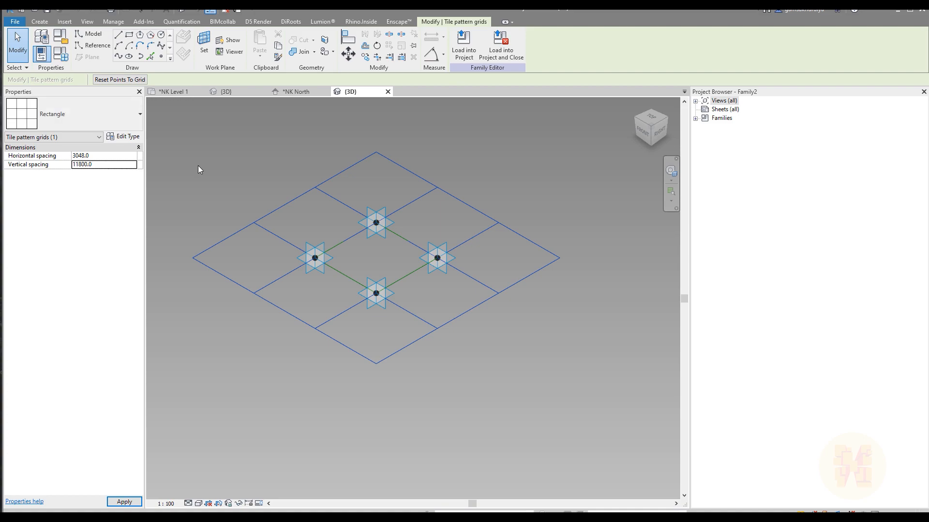
# - Set the horizontal spacing of the tile pattern grid to 5800 mm
pyautogui.moveTo(408, 228); pyautogui.dragTo(200, 417, button='middle')
pyautogui.click(99, 156)
pyautogui.write('5800')
pyautogui.press('Return')
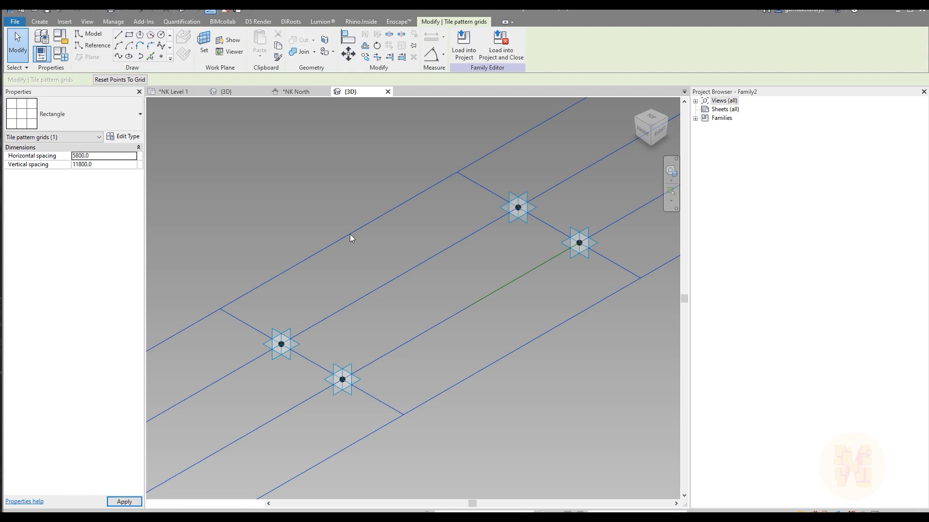
pyautogui.scroll(-5, 359, 219)
pyautogui.scroll(2, 385, 218)
pyautogui.keyDown('shift'); pyautogui.moveTo(380, 243); pyautogui.dragTo(405, 273, button='middle'); pyautogui.keyUp('shift')
pyautogui.scroll(3, 405, 220)
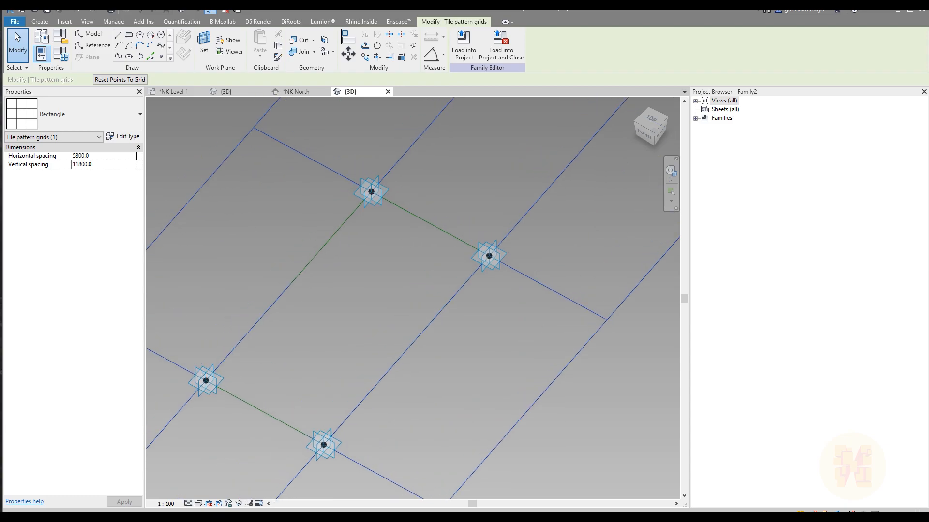
# - Switch to the Reference folder in File Explorer and open 02-Central Panels.jpg for a close look at a facade module
pyautogui.hotkey('alt', 'Tab')
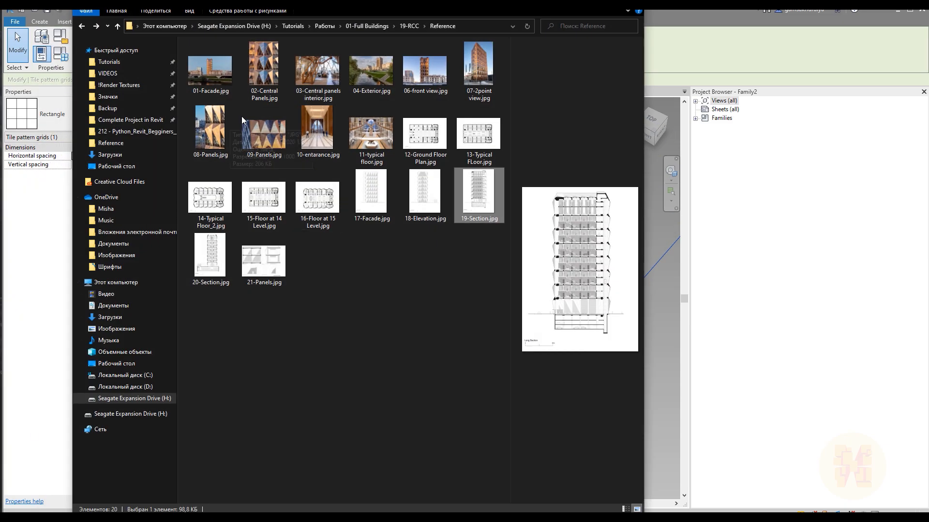
pyautogui.doubleClick(258, 62)
pyautogui.scroll(5, 290, 300)
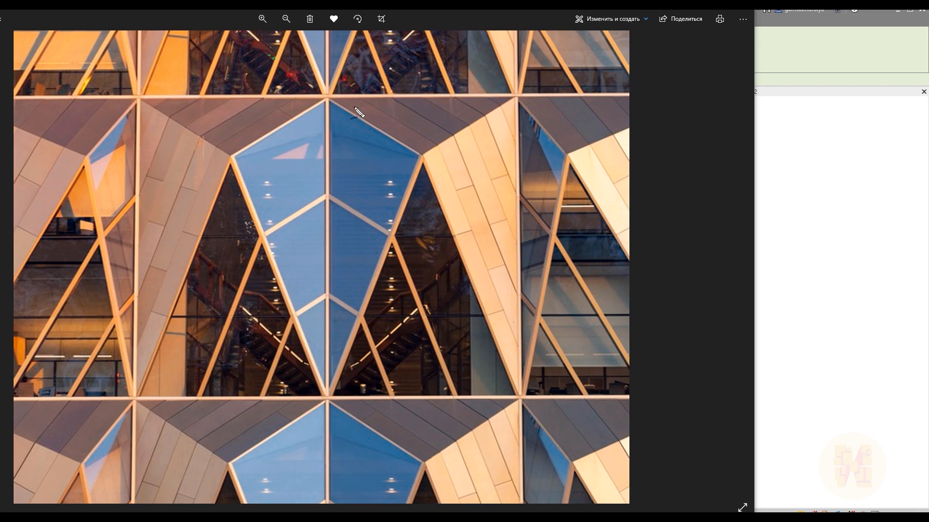
# - Circle the four corner points of one facade panel module on the reference photo with the pen
pyautogui.moveTo(329, 99); pyautogui.dragTo(328, 95)
pyautogui.moveTo(516, 95); pyautogui.dragTo(522, 95)
pyautogui.moveTo(332, 403)
pyautogui.mouseDown()
pyautogui.moveTo(343, 393)
pyautogui.moveTo(334, 387)
pyautogui.mouseUp()
pyautogui.moveTo(518, 383); pyautogui.dragTo(528, 395)
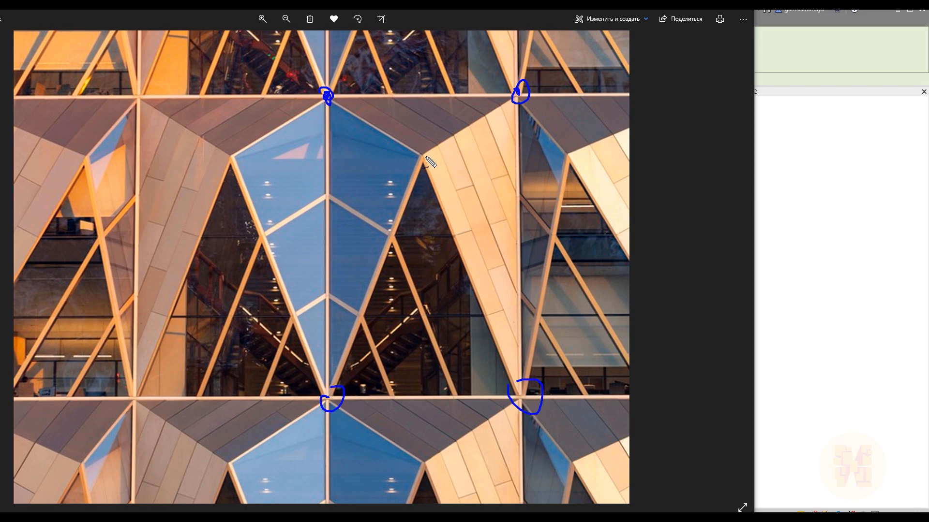
# - Mark the facade module's apex on the reference photo, with a horizontal line between its vertical edges and arrows for sideways movement
pyautogui.moveTo(420, 142)
pyautogui.mouseDown()
pyautogui.moveTo(412, 148)
pyautogui.moveTo(424, 173)
pyautogui.moveTo(435, 150)
pyautogui.moveTo(419, 140)
pyautogui.mouseUp()
pyautogui.moveTo(331, 147)
pyautogui.mouseDown()
pyautogui.moveTo(324, 161)
pyautogui.moveTo(333, 147)
pyautogui.mouseUp()
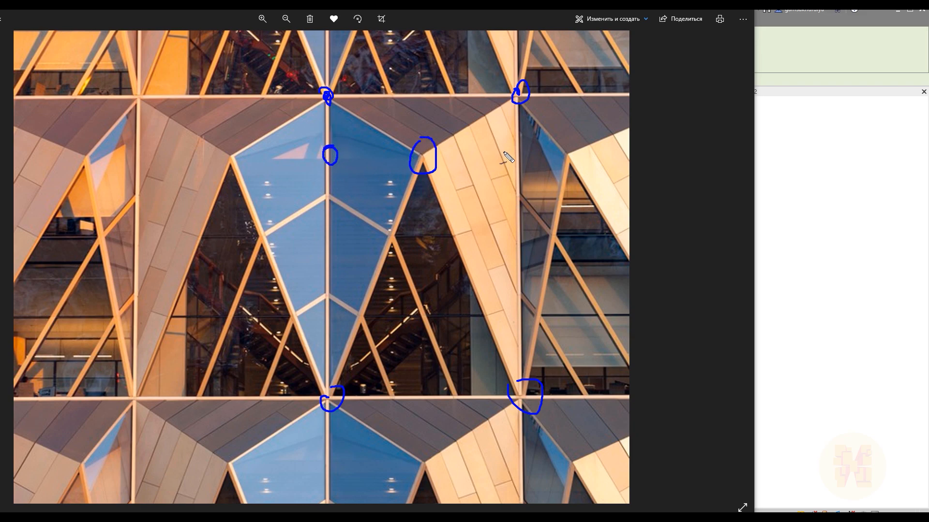
pyautogui.moveTo(517, 142); pyautogui.dragTo(510, 152)
pyautogui.moveTo(330, 155); pyautogui.dragTo(542, 158)
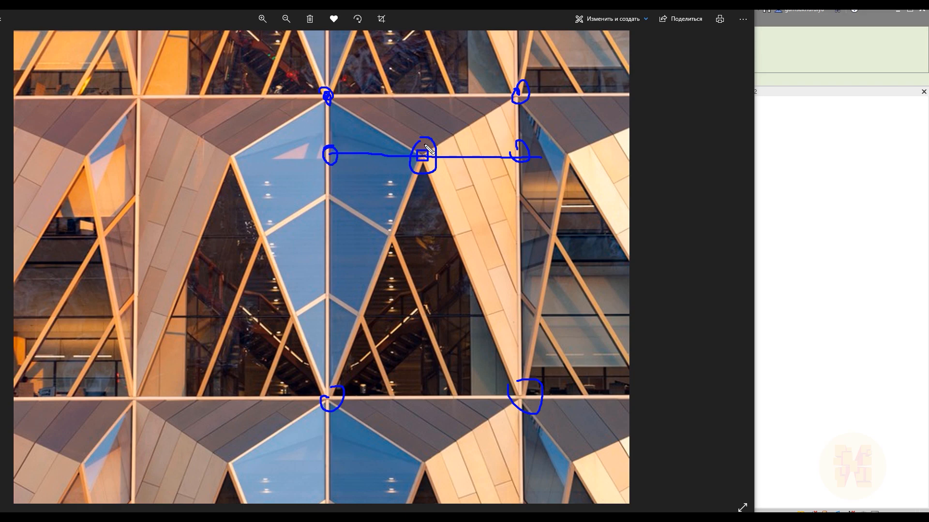
pyautogui.moveTo(369, 141)
pyautogui.mouseDown()
pyautogui.moveTo(498, 137)
pyautogui.moveTo(460, 133)
pyautogui.mouseUp()
pyautogui.moveTo(382, 144)
pyautogui.mouseDown()
pyautogui.moveTo(368, 139)
pyautogui.moveTo(394, 133)
pyautogui.mouseUp()
pyautogui.moveTo(422, 171)
pyautogui.mouseDown()
pyautogui.moveTo(389, 180)
pyautogui.moveTo(360, 153)
pyautogui.moveTo(432, 174)
pyautogui.moveTo(490, 159)
pyautogui.moveTo(495, 190)
pyautogui.mouseUp()
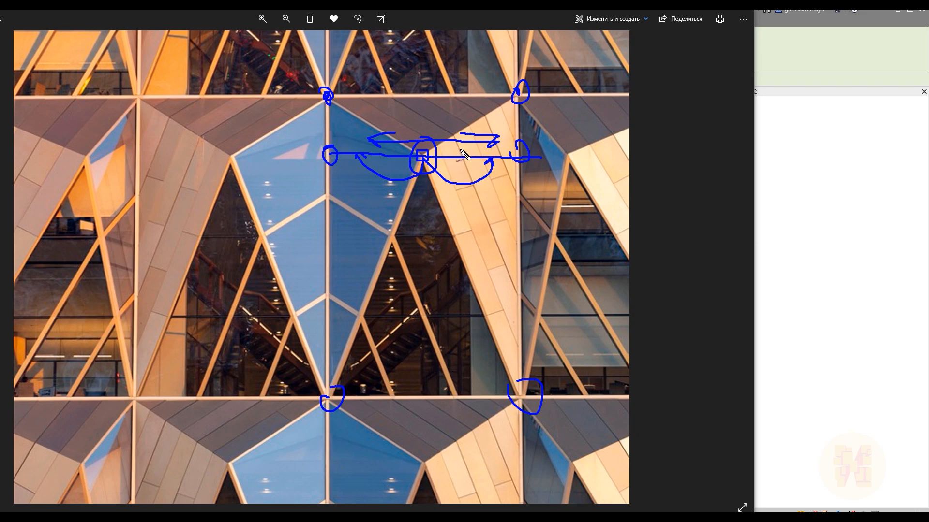
# - Mark the apex-to-edge widths of the two neighbouring modules with arrows for comparison, label the narrower one 3, and clear all pen markup
pyautogui.moveTo(86, 158)
pyautogui.mouseDown()
pyautogui.moveTo(137, 162)
pyautogui.moveTo(91, 164)
pyautogui.mouseUp()
pyautogui.moveTo(103, 170); pyautogui.dragTo(102, 186)
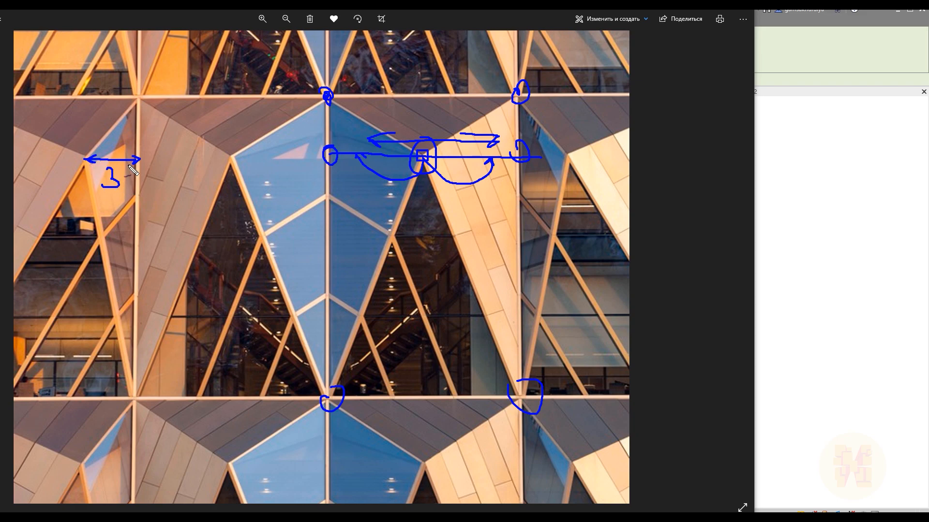
pyautogui.moveTo(227, 155)
pyautogui.mouseDown()
pyautogui.moveTo(329, 157)
pyautogui.moveTo(311, 147)
pyautogui.moveTo(228, 156)
pyautogui.moveTo(249, 147)
pyautogui.mouseUp()
pyautogui.moveTo(85, 261)
pyautogui.mouseDown()
pyautogui.moveTo(162, 301)
pyautogui.moveTo(209, 271)
pyautogui.mouseUp()
pyautogui.moveTo(209, 272); pyautogui.dragTo(213, 300)
pyautogui.moveTo(87, 263)
pyautogui.mouseDown()
pyautogui.moveTo(91, 280)
pyautogui.moveTo(103, 255)
pyautogui.mouseUp()
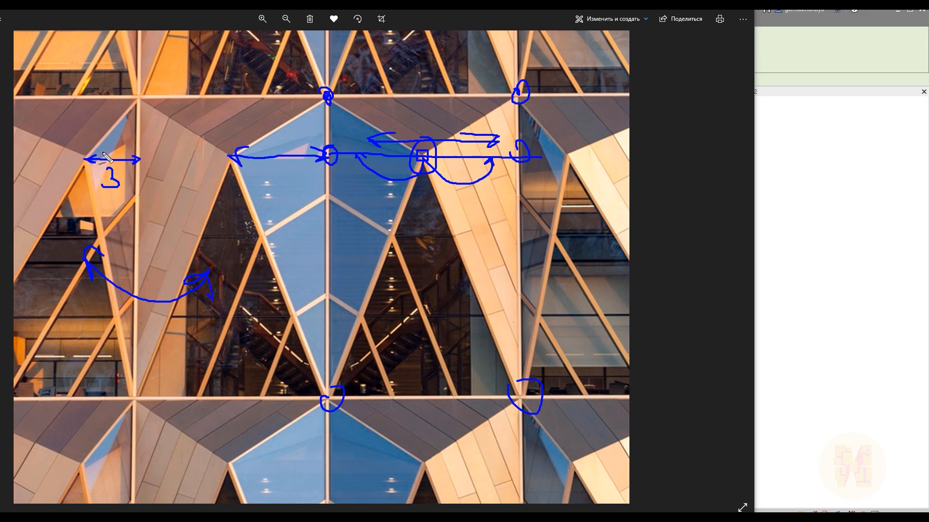
pyautogui.press('Escape')
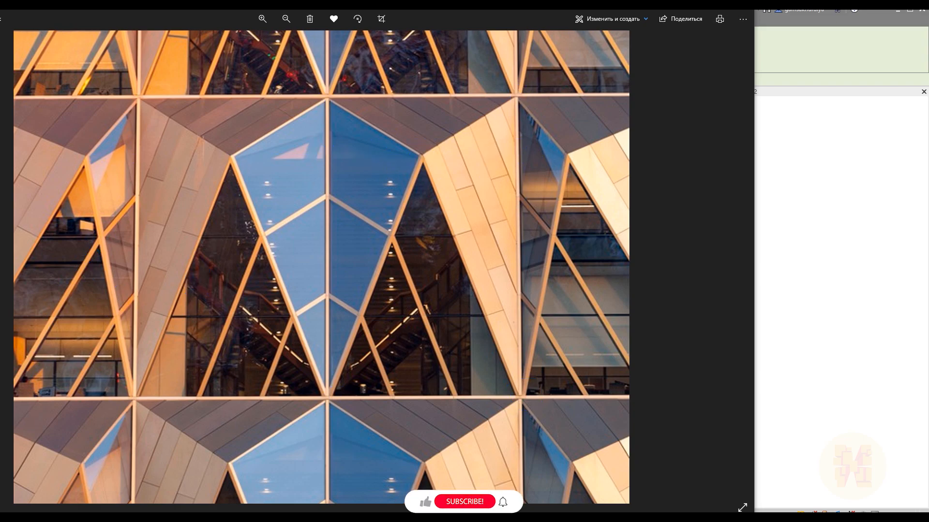
# - Switch back to Revit and, in the top view, place a reference point on each vertical reference line just below the panel's upper corners
pyautogui.click(743, 2)
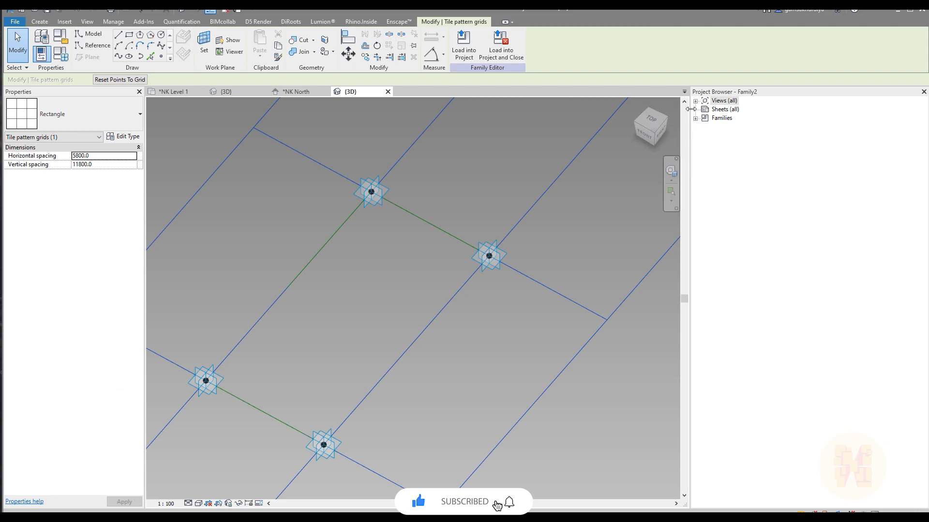
pyautogui.click(654, 129)
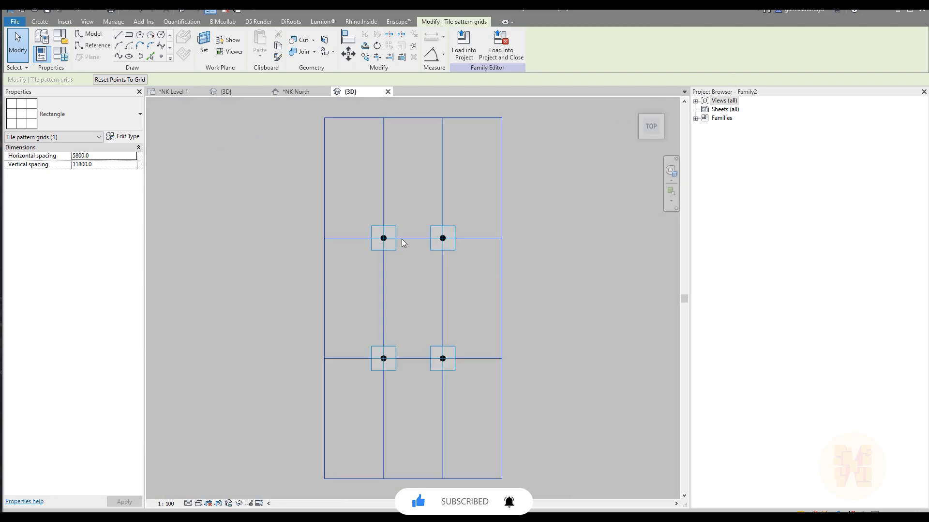
pyautogui.click(161, 56)
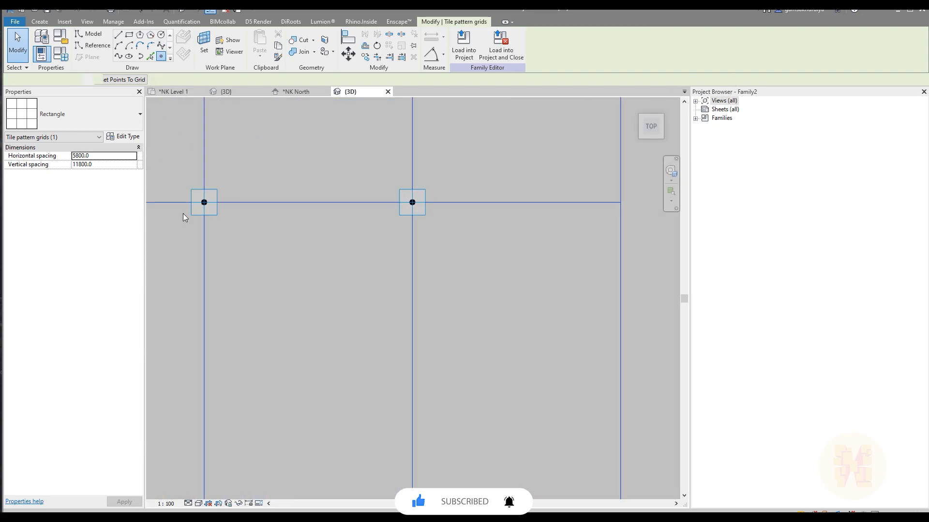
pyautogui.click(204, 232)
pyautogui.click(257, 234)
pyautogui.click(412, 232)
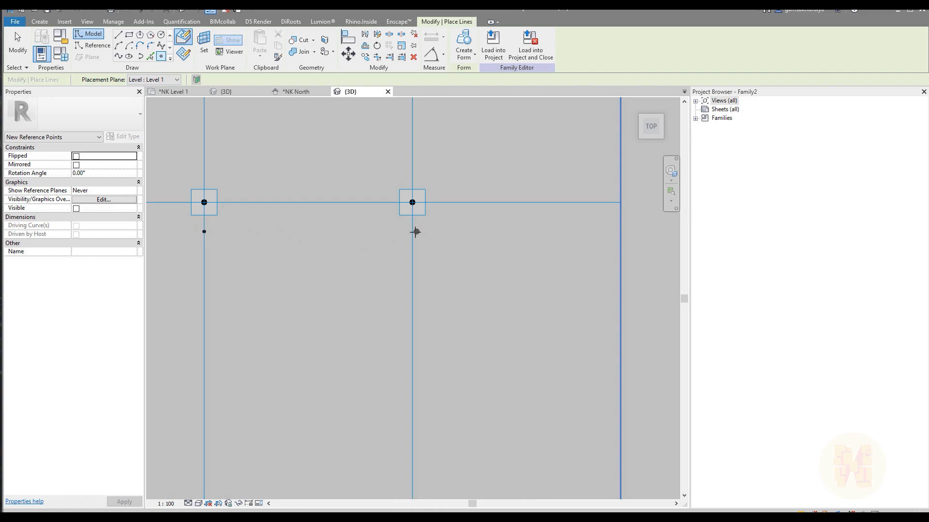
pyautogui.press('Escape')
# - Set the normalized curve parameter of the reference point on the left vertical line to 0.1
pyautogui.moveTo(183, 258); pyautogui.dragTo(229, 221)
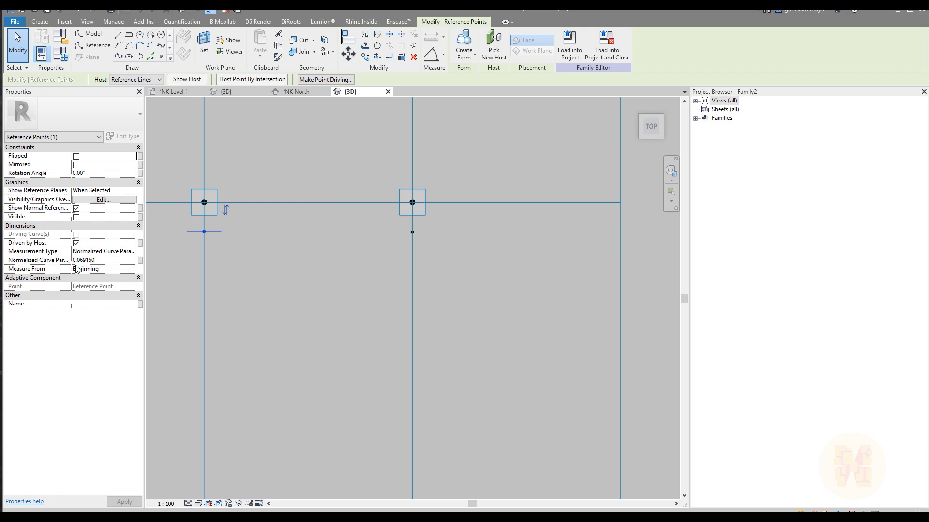
pyautogui.click(111, 261)
pyautogui.write('0,')
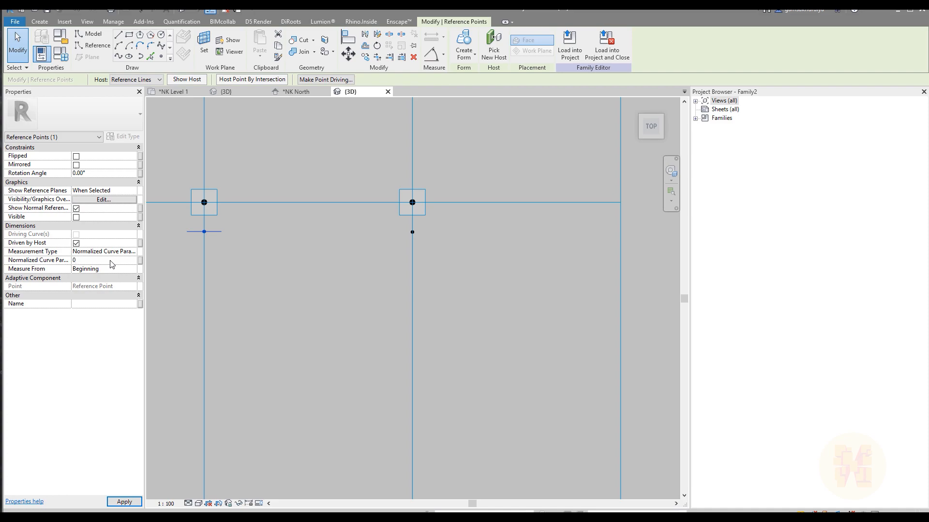
pyautogui.press('Return')
pyautogui.click(231, 264)
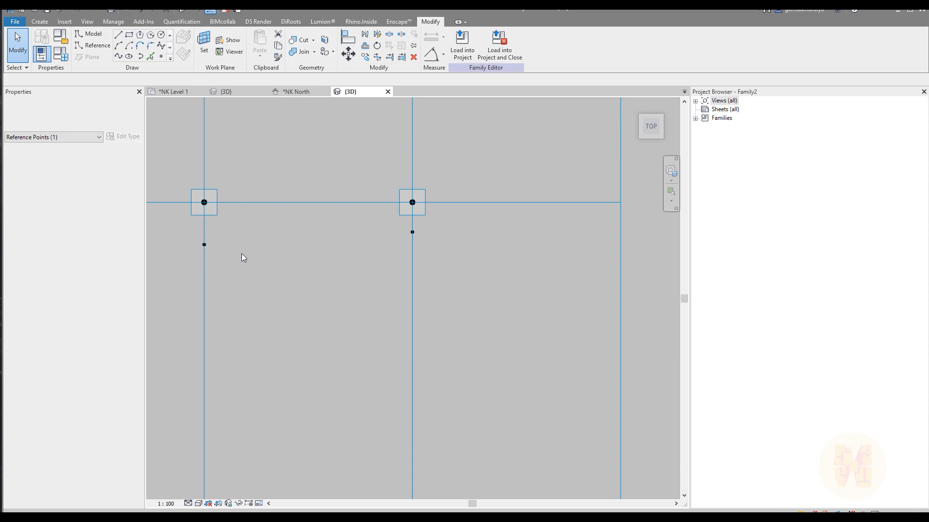
# - Measure the reference point on the right vertical line from End and set its normalized curve parameter to 0.1
pyautogui.moveTo(369, 265); pyautogui.dragTo(432, 223)
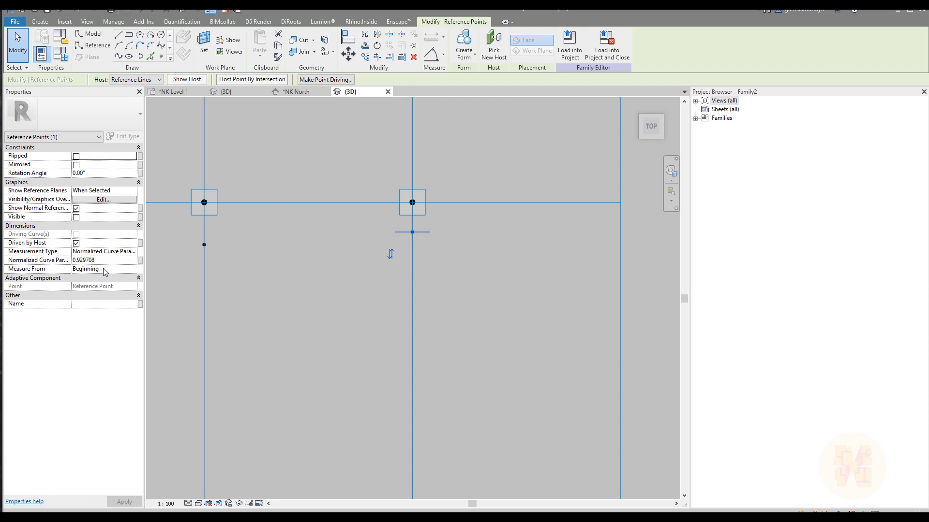
pyautogui.click(131, 269)
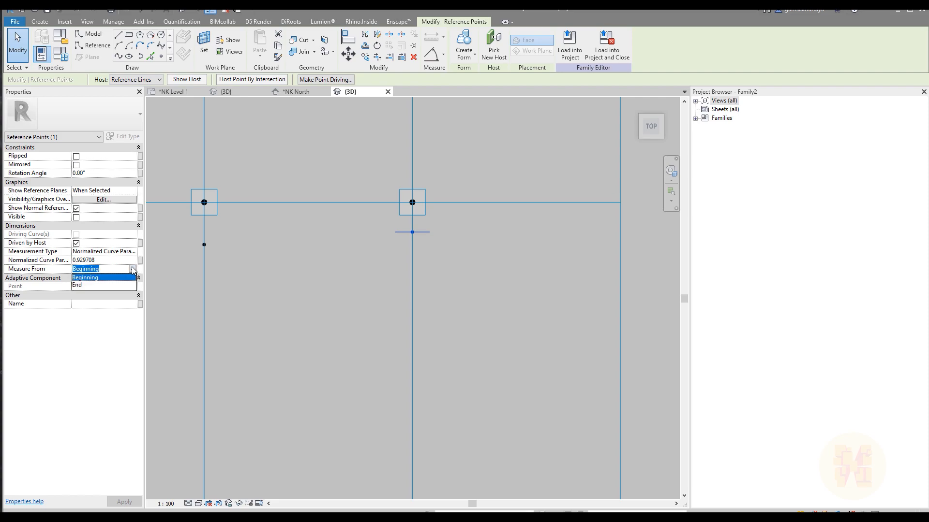
pyautogui.click(81, 285)
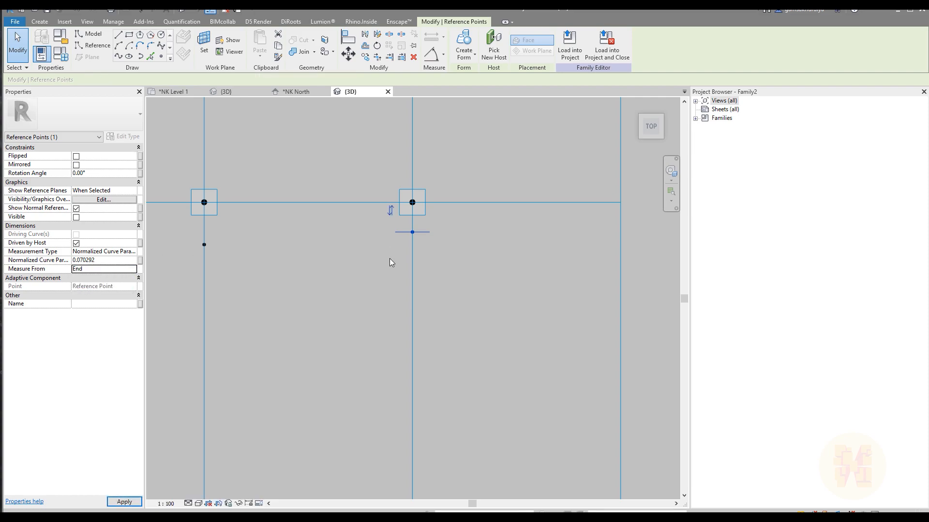
pyautogui.click(121, 260)
pyautogui.write('0.1')
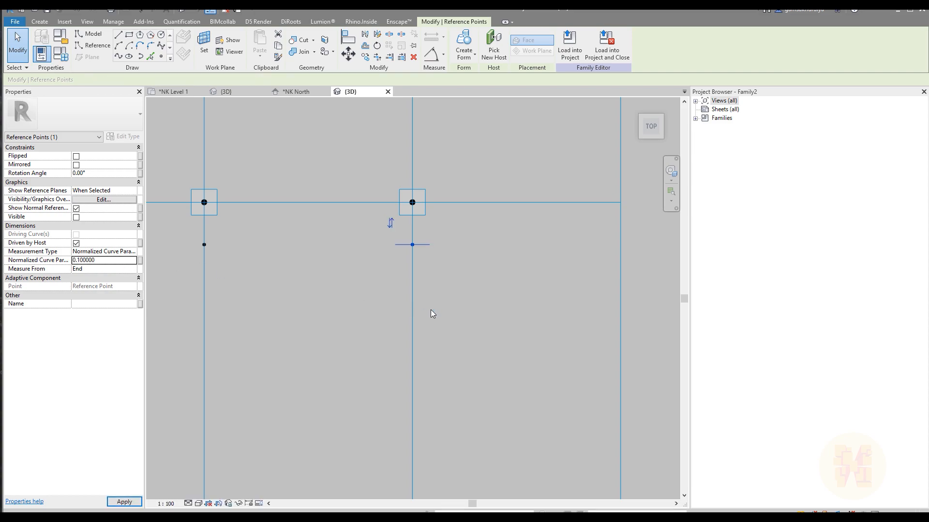
pyautogui.click(241, 273)
pyautogui.moveTo(178, 234); pyautogui.dragTo(475, 254)
pyautogui.click(289, 287)
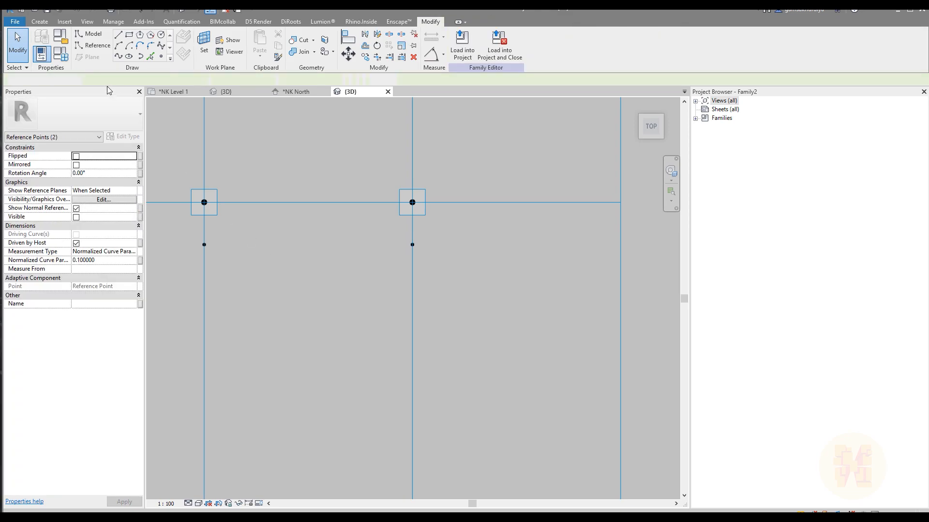
# - Draw a reference line with 3D snapping enabled between the two new reference points
pyautogui.click(93, 45)
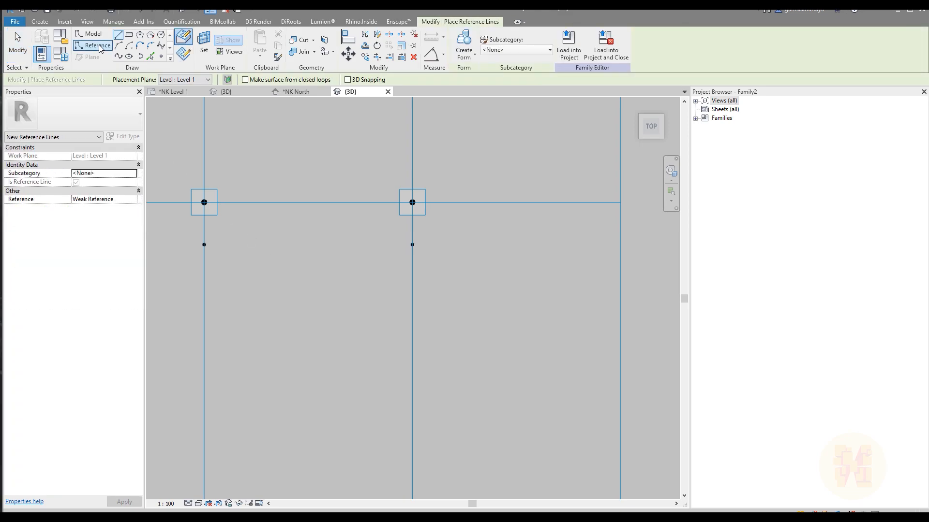
pyautogui.click(354, 80)
pyautogui.click(204, 244)
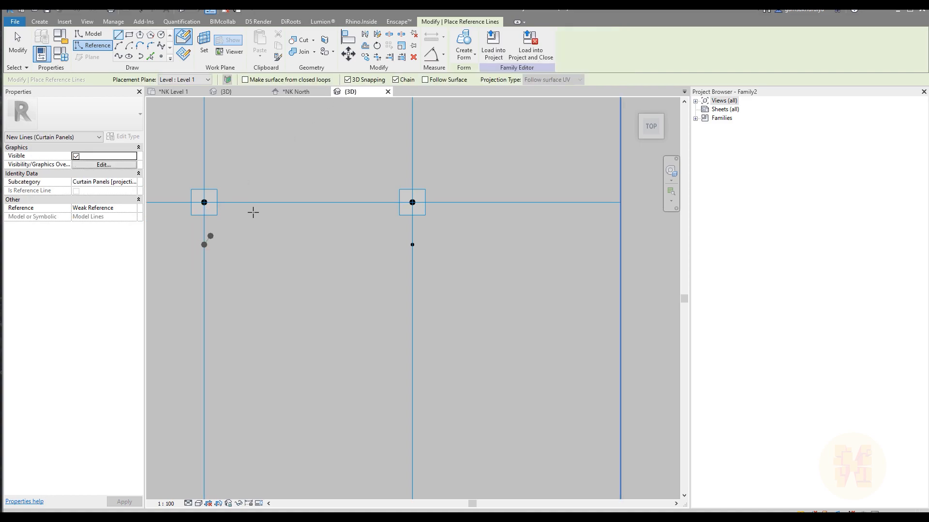
pyautogui.click(404, 250)
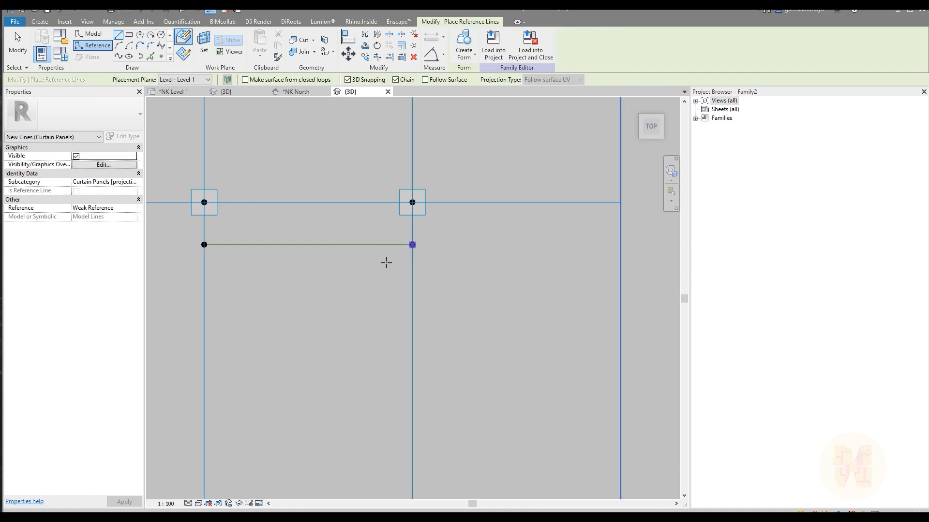
pyautogui.press('Escape')
pyautogui.press('Escape')
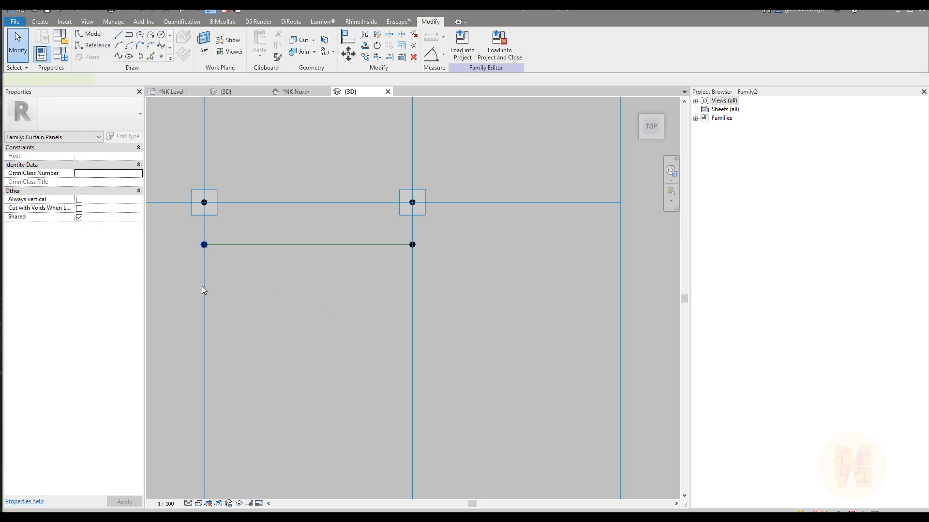
# - Associate the left point's normalized curve parameter with a new type family parameter named Secondary_Pont_Vertical
pyautogui.click(204, 244)
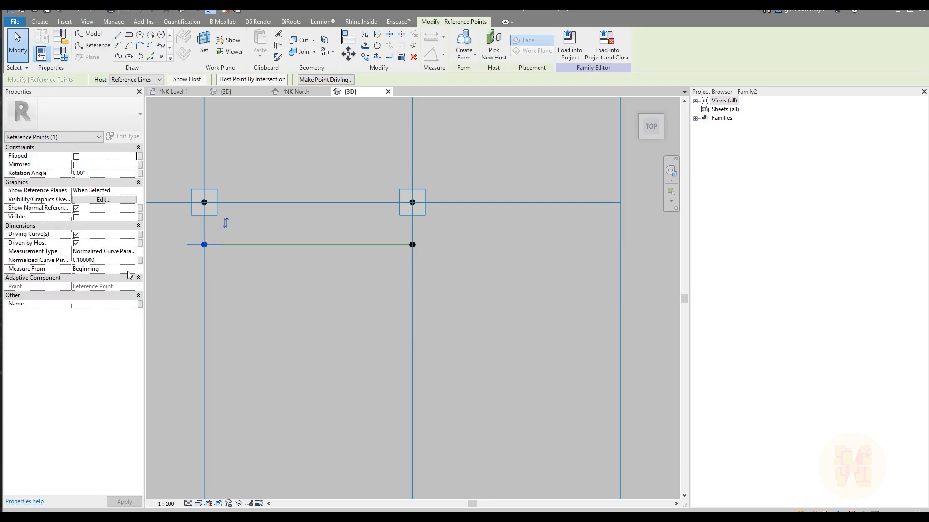
pyautogui.click(139, 262)
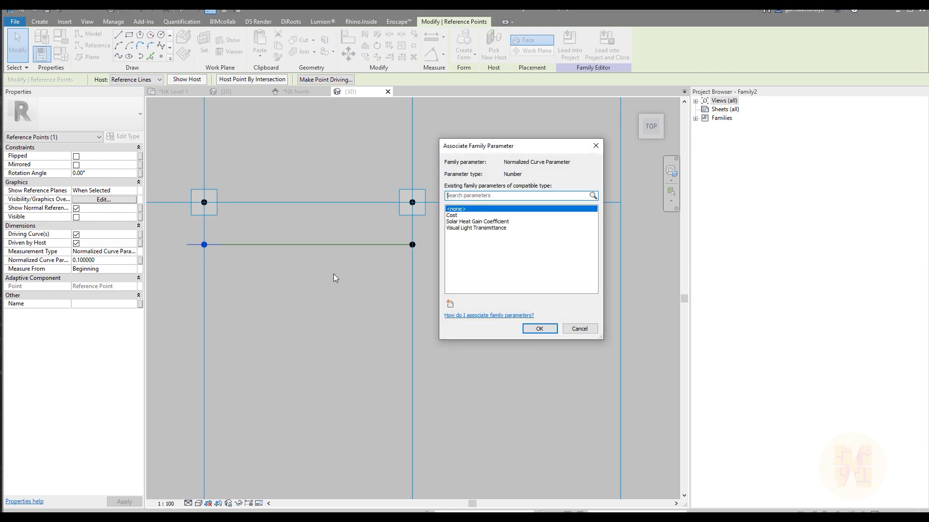
pyautogui.click(450, 304)
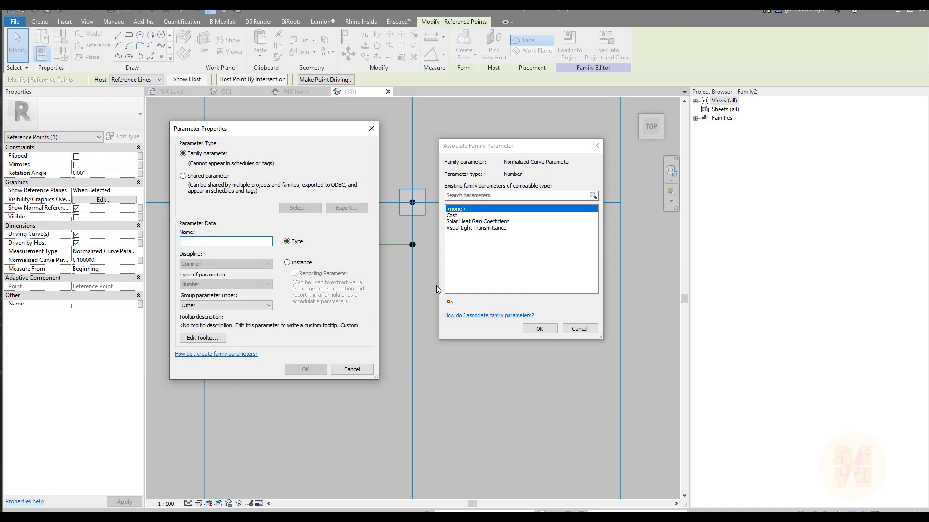
pyautogui.write('Secondary_Pont_Vertical')
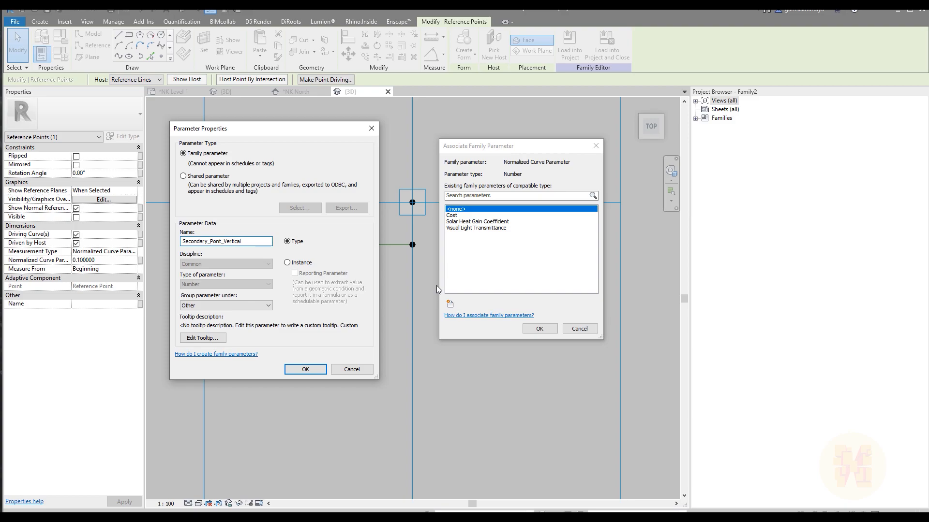
pyautogui.press('Return')
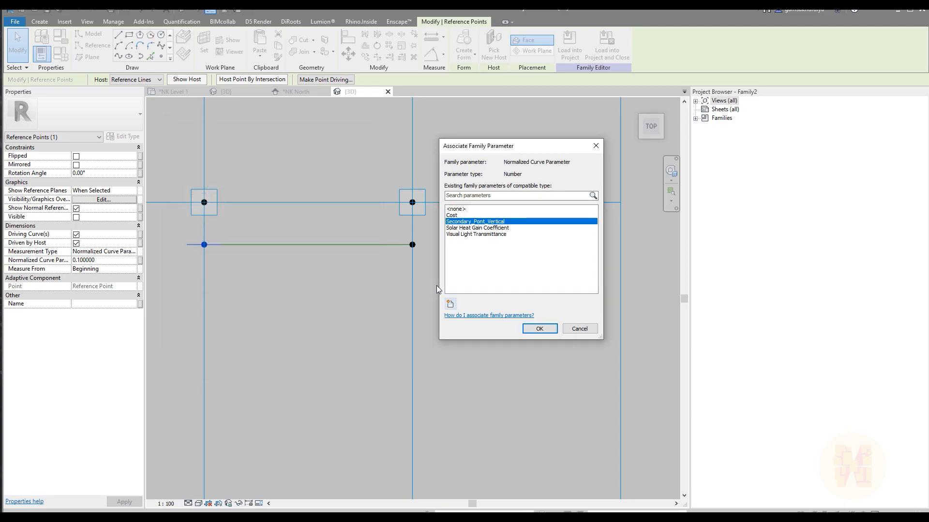
pyautogui.click(532, 330)
# - Associate the right point's normalized curve parameter with the existing Secondary_Pont_Vertical parameter
pyautogui.moveTo(388, 288); pyautogui.dragTo(439, 239)
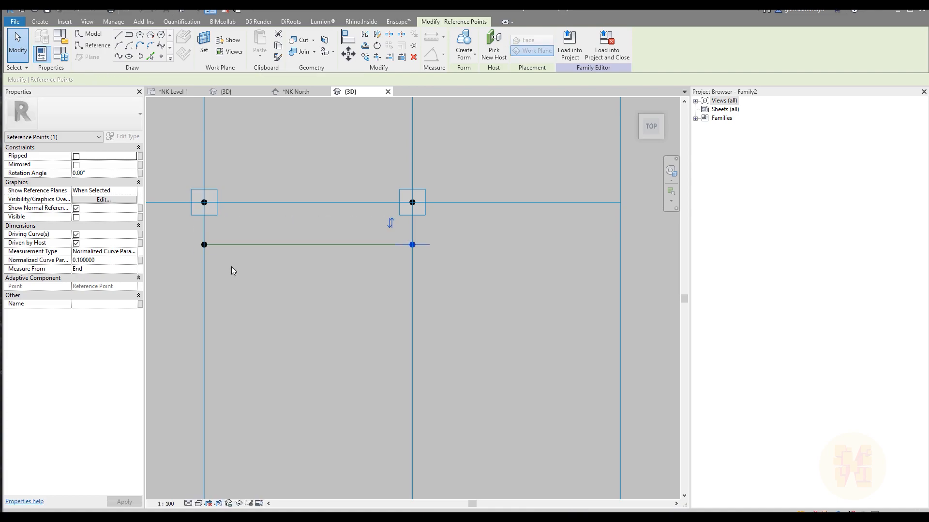
pyautogui.click(403, 255)
pyautogui.click(413, 245)
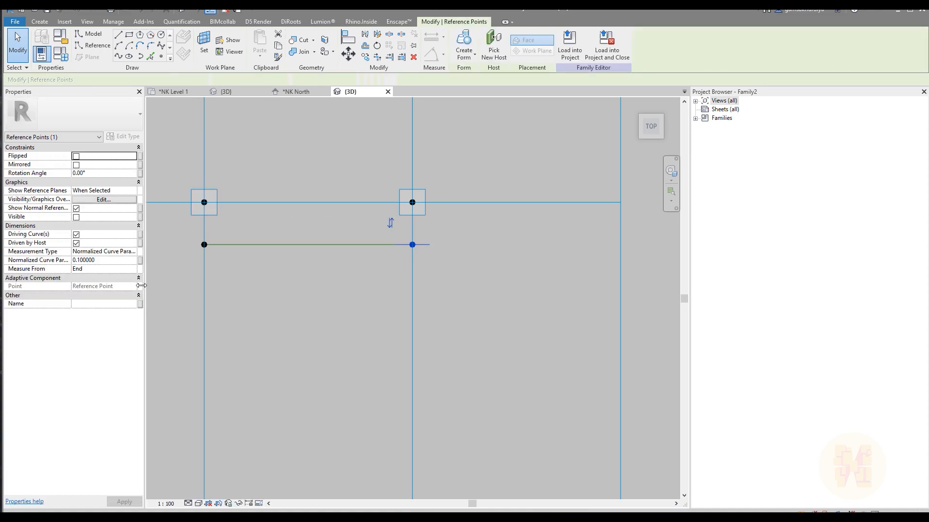
pyautogui.click(140, 261)
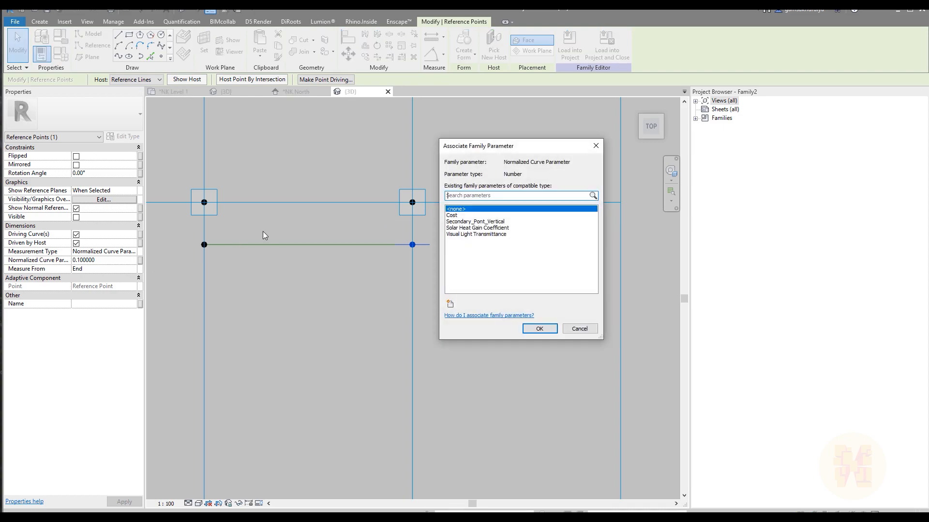
pyautogui.click(475, 222)
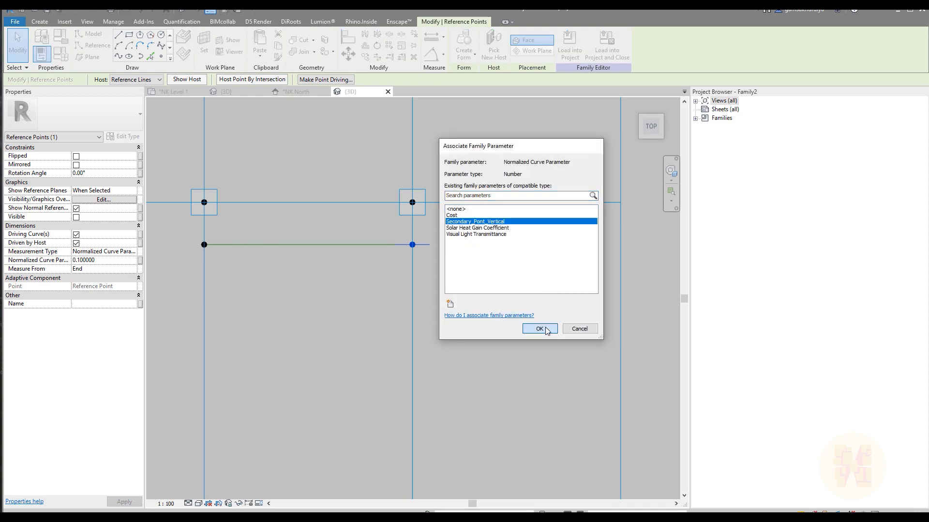
pyautogui.click(539, 328)
pyautogui.click(486, 321)
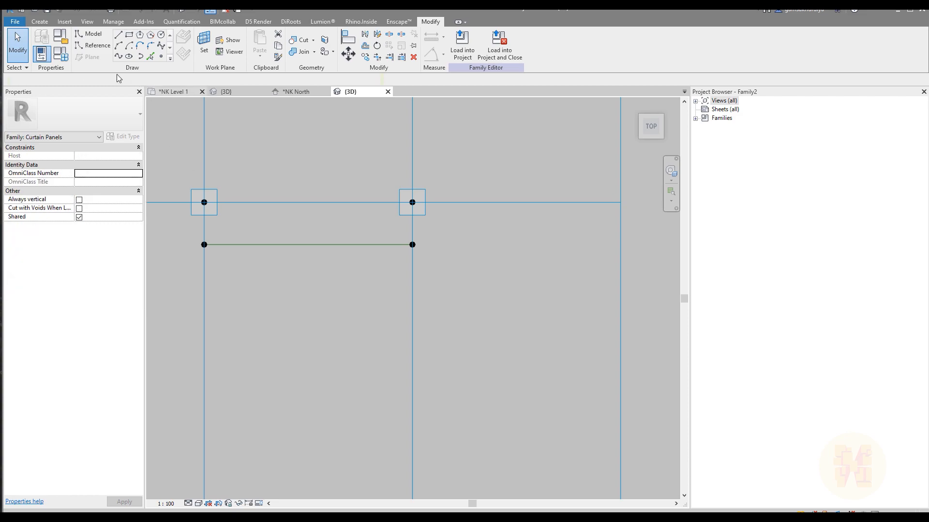
# - Flex the Secondary_Pont_Vertical family parameter by applying a value of 0.5, and return it to 0.1
pyautogui.click(60, 54)
pyautogui.moveTo(471, 91); pyautogui.dragTo(500, 102)
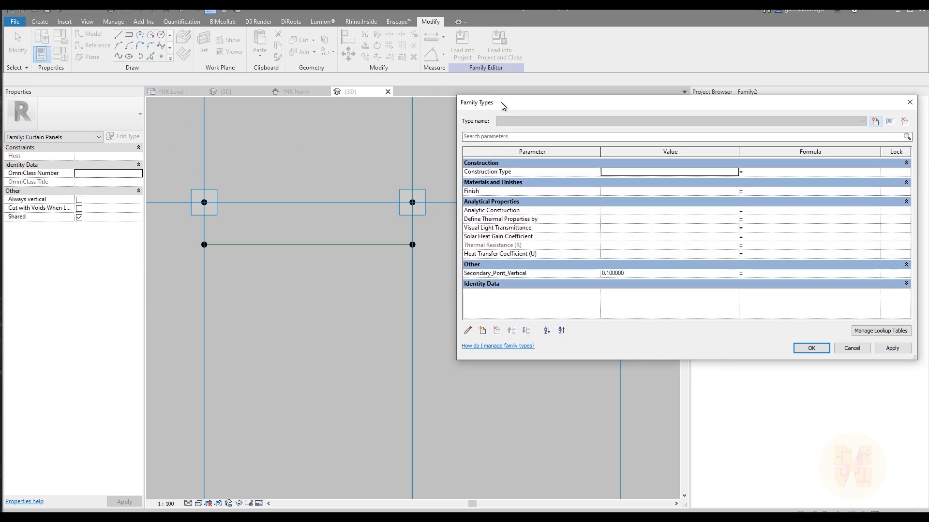
pyautogui.click(648, 274)
pyautogui.doubleClick(648, 274)
pyautogui.write('0.5')
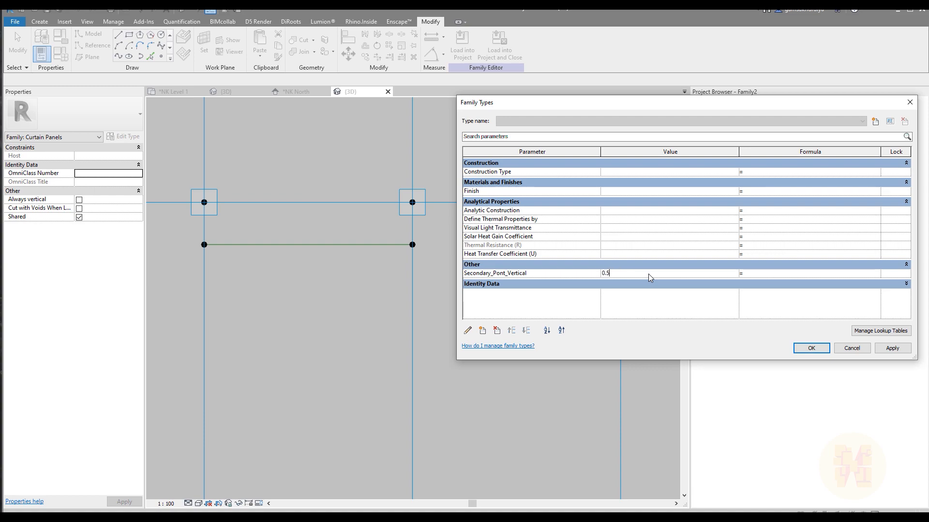
pyautogui.press('Tab')
pyautogui.click(892, 348)
pyautogui.doubleClick(652, 272)
pyautogui.write('0.1')
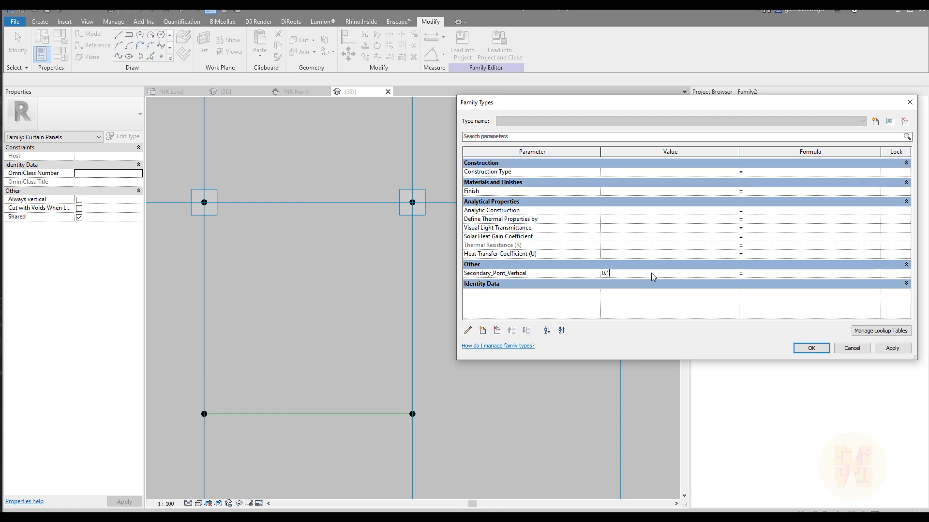
pyautogui.click(810, 348)
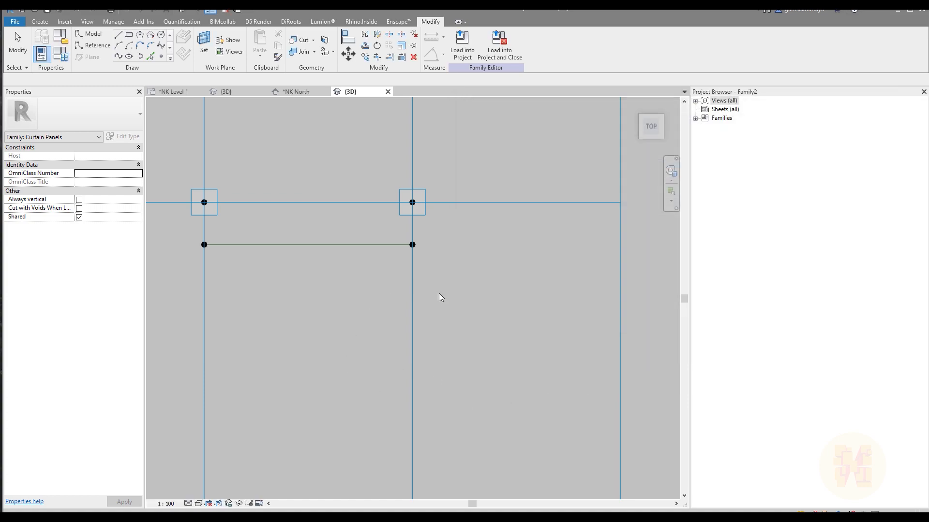
pyautogui.moveTo(372, 283); pyautogui.dragTo(389, 296, button='middle')
pyautogui.scroll(2, 311, 241)
pyautogui.moveTo(311, 239); pyautogui.dragTo(333, 245, button='middle')
pyautogui.click(94, 46)
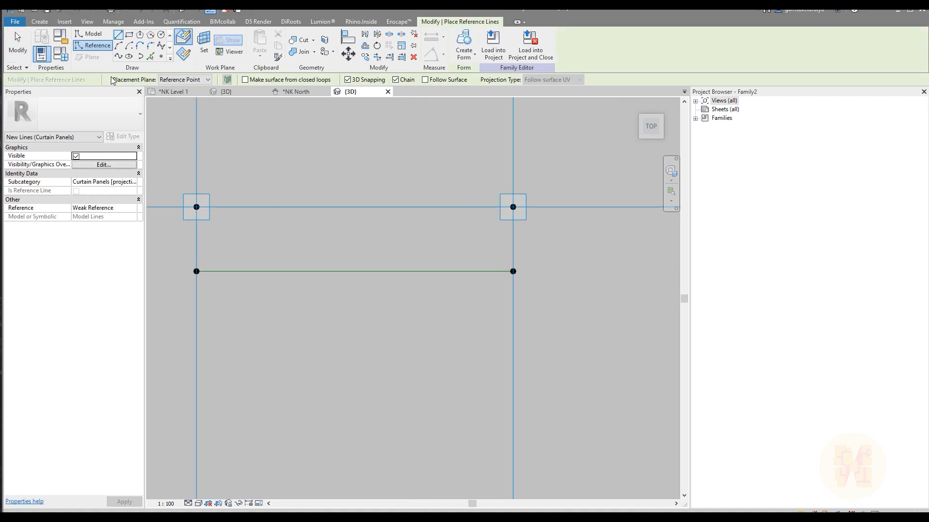
pyautogui.click(162, 56)
pyautogui.moveTo(319, 266); pyautogui.dragTo(321, 251, button='middle')
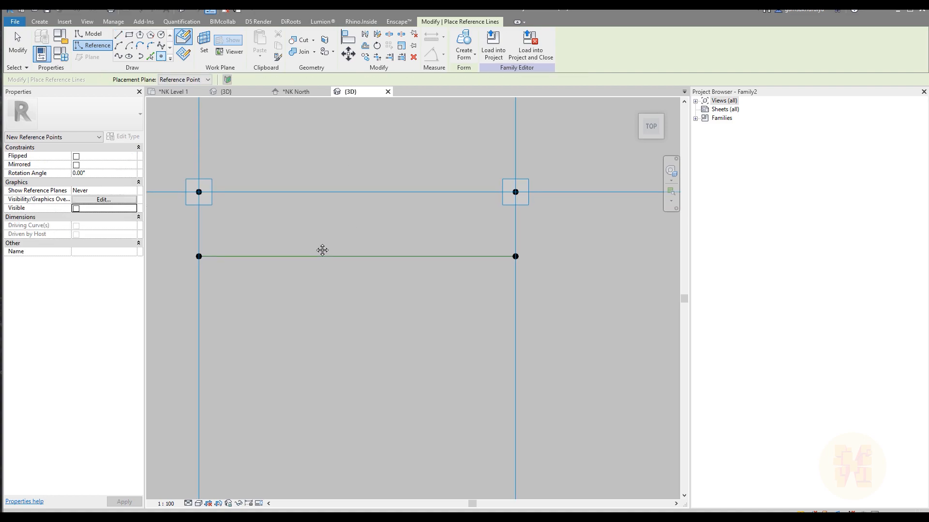
pyautogui.press('Escape')
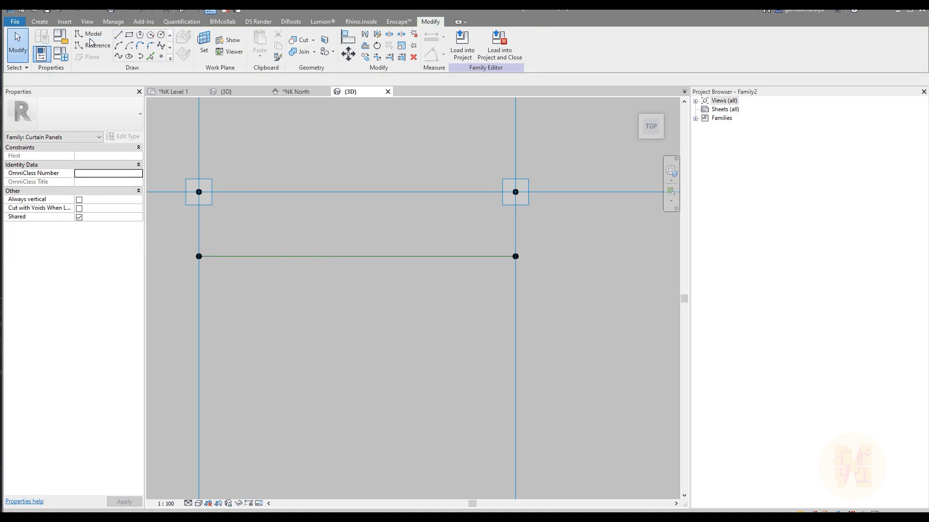
pyautogui.click(162, 56)
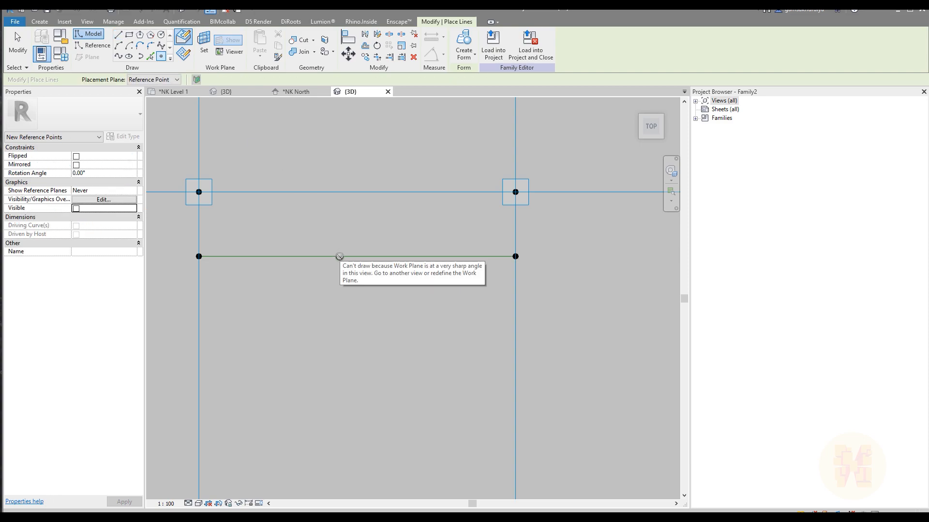
pyautogui.press('Escape')
# - Place a reference point near the middle of the reference line that joins the two secondary points
pyautogui.scroll(-3, 362, 241)
pyautogui.keyDown('shift'); pyautogui.moveTo(367, 242); pyautogui.dragTo(308, 166, button='middle'); pyautogui.keyUp('shift')
pyautogui.scroll(3, 474, 299)
pyautogui.scroll(2, 475, 305)
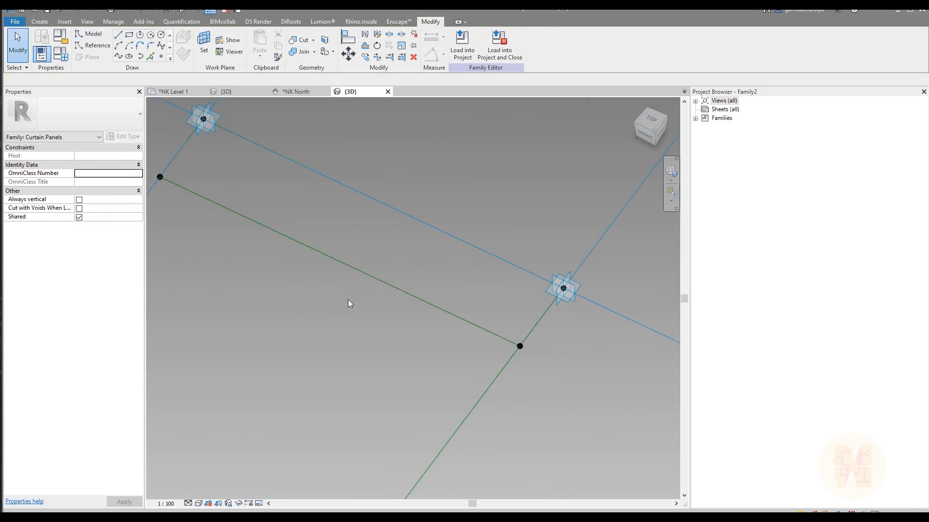
pyautogui.click(161, 56)
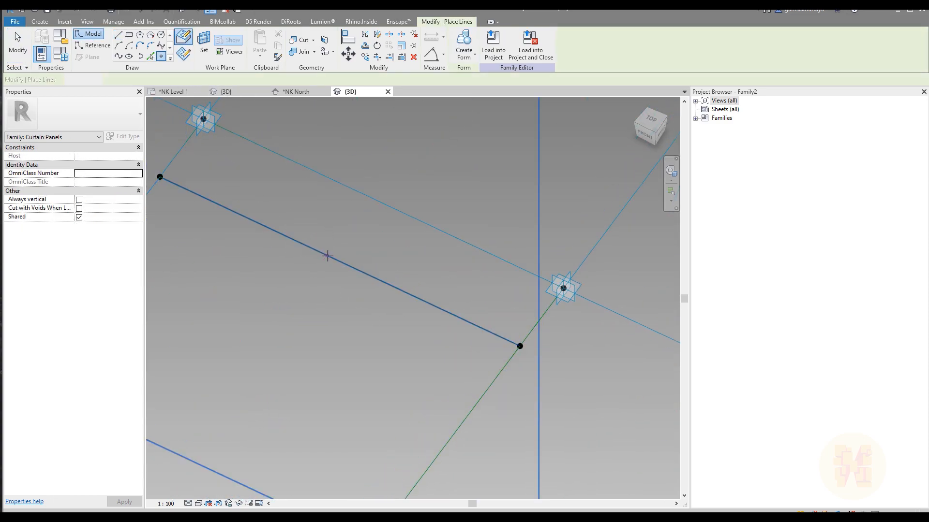
pyautogui.click(328, 255)
pyautogui.press('Escape')
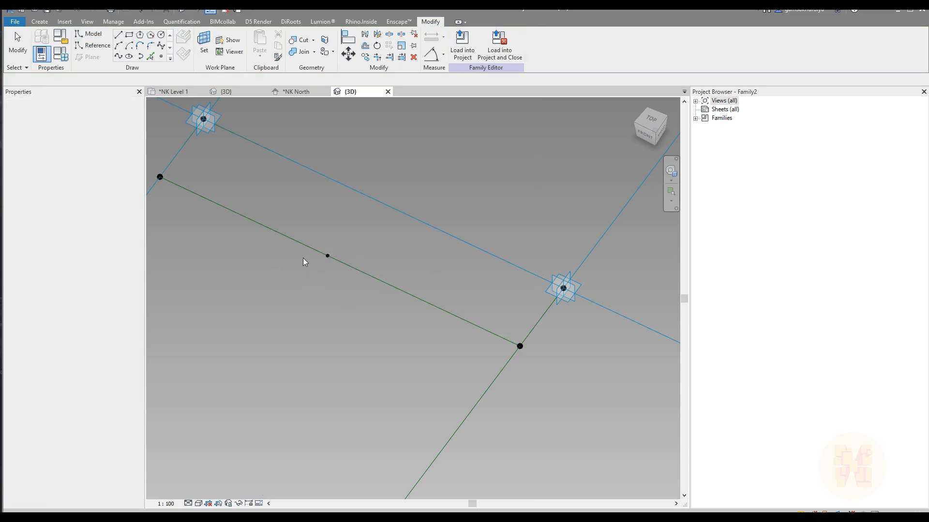
pyautogui.keyDown('shift'); pyautogui.moveTo(325, 261); pyautogui.dragTo(381, 279, button='middle'); pyautogui.keyUp('shift')
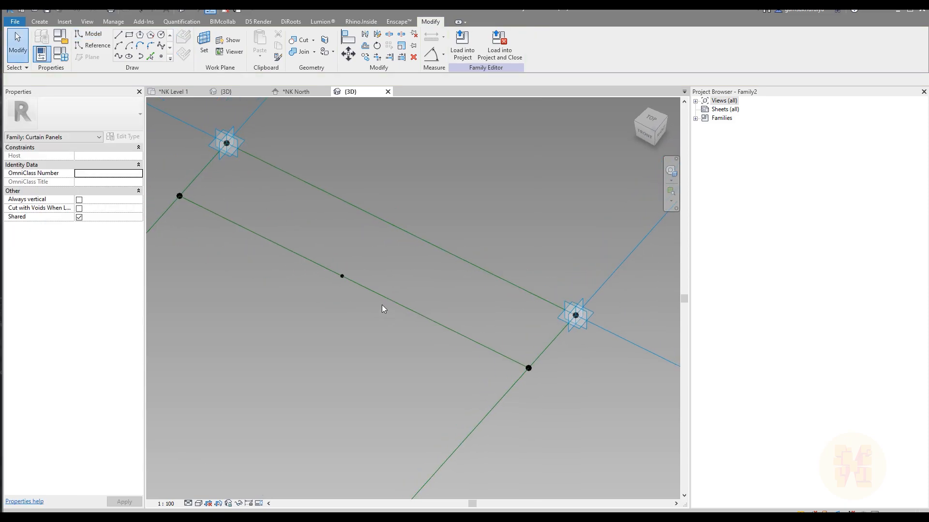
# - Try 0.1 as the new middle point's normalized curve parameter, check the facade photo, and set the parameter to 0.5
pyautogui.moveTo(363, 303); pyautogui.dragTo(368, 307)
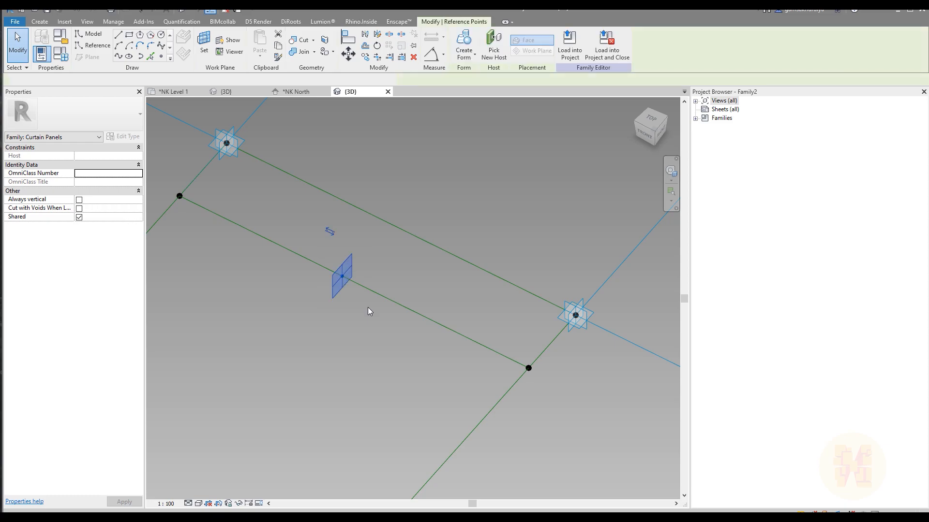
pyautogui.click(125, 260)
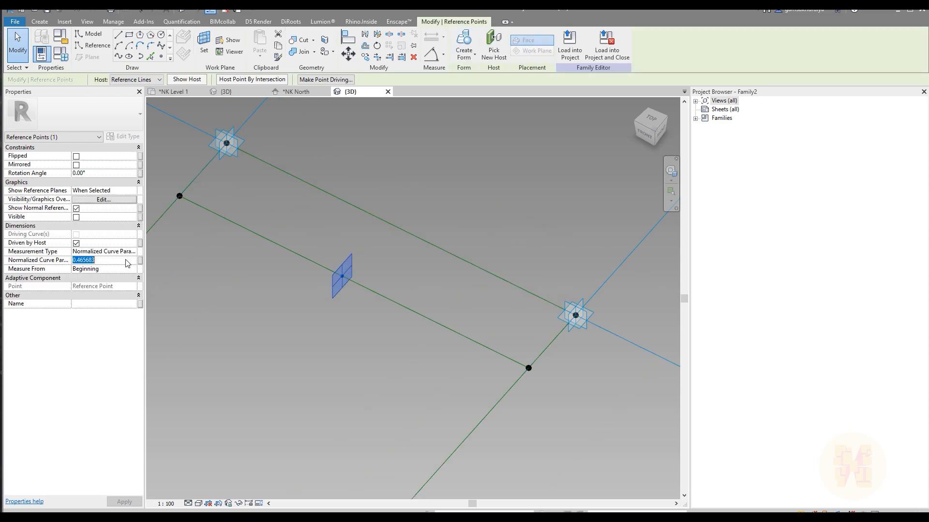
pyautogui.write('0.1')
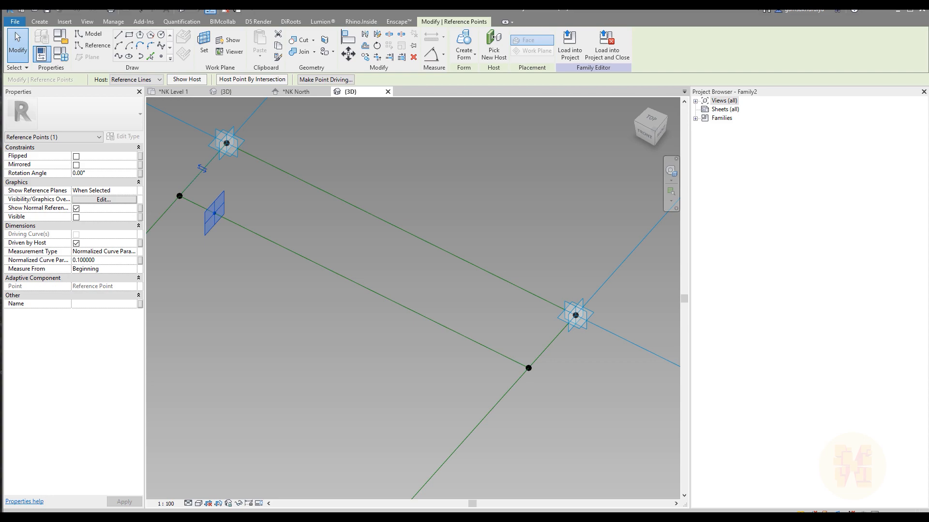
pyautogui.click(2, 502)
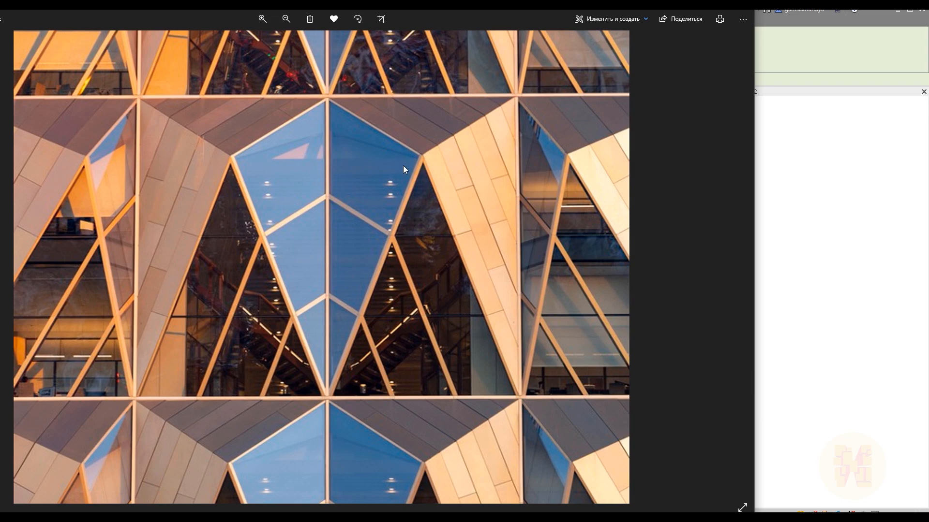
pyautogui.click(697, 6)
pyautogui.click(107, 260)
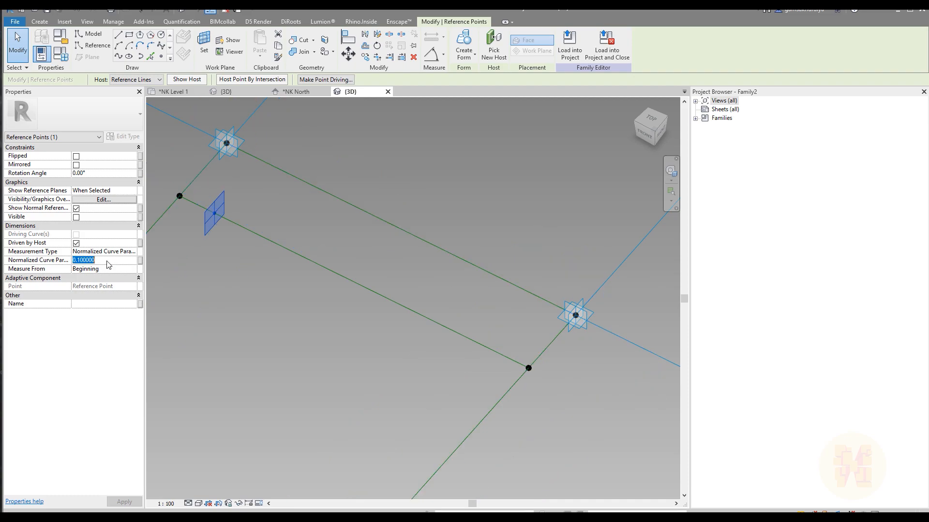
pyautogui.write('0.5')
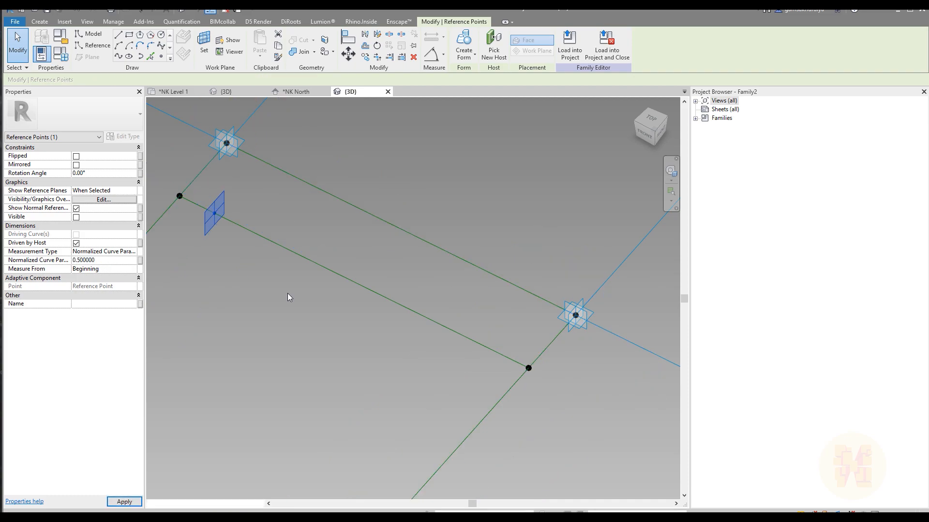
# - Associate the middle point's normalized curve parameter with a new type family parameter named Secondary_Point_Horizontal
pyautogui.click(141, 264)
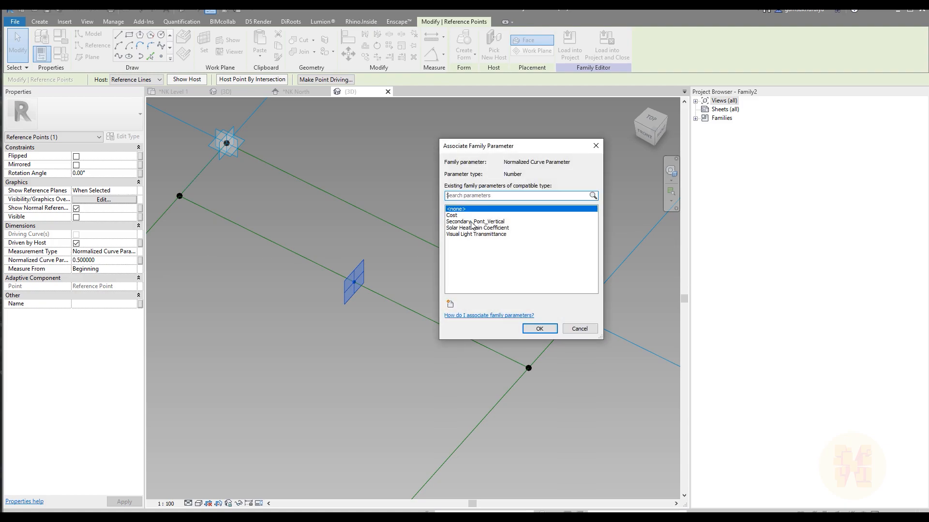
pyautogui.click(450, 304)
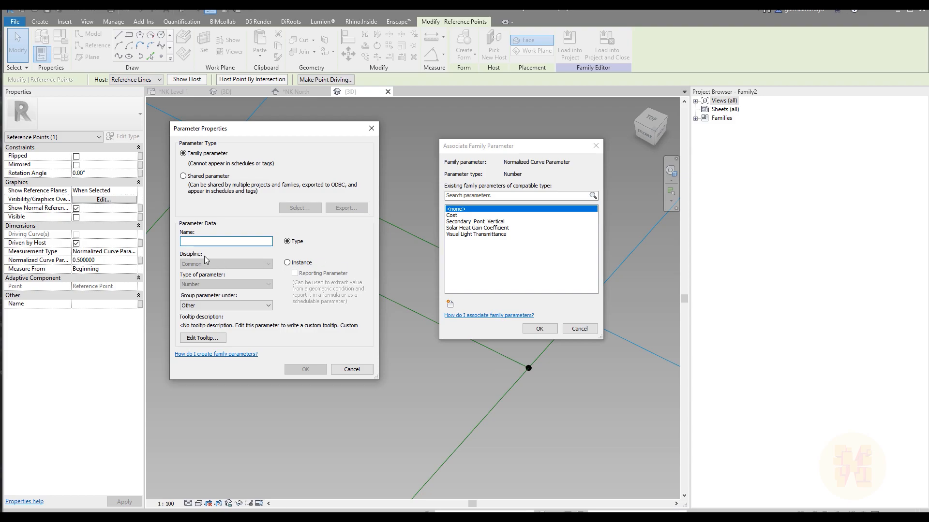
pyautogui.write('X')
pyautogui.press('BackSpace')
pyautogui.write('Secondary_Point_Horizontal')
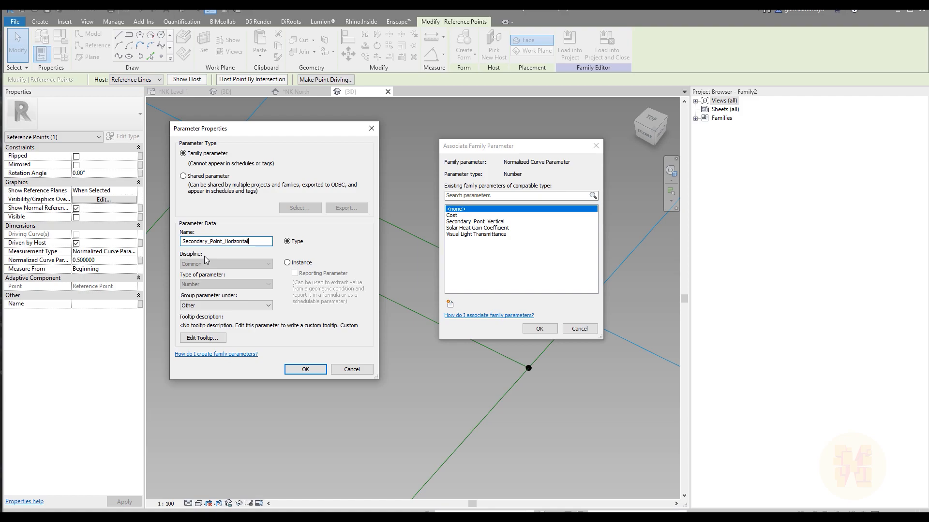
pyautogui.click(302, 369)
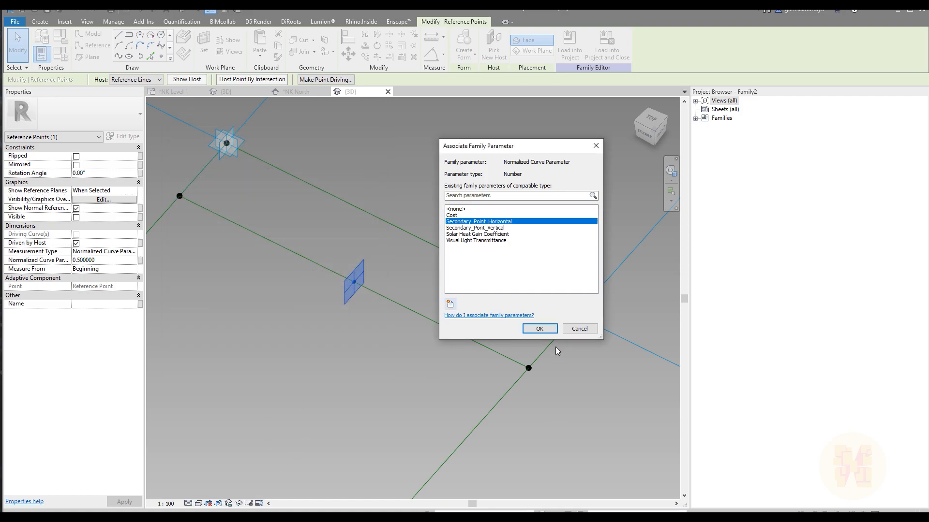
pyautogui.click(540, 329)
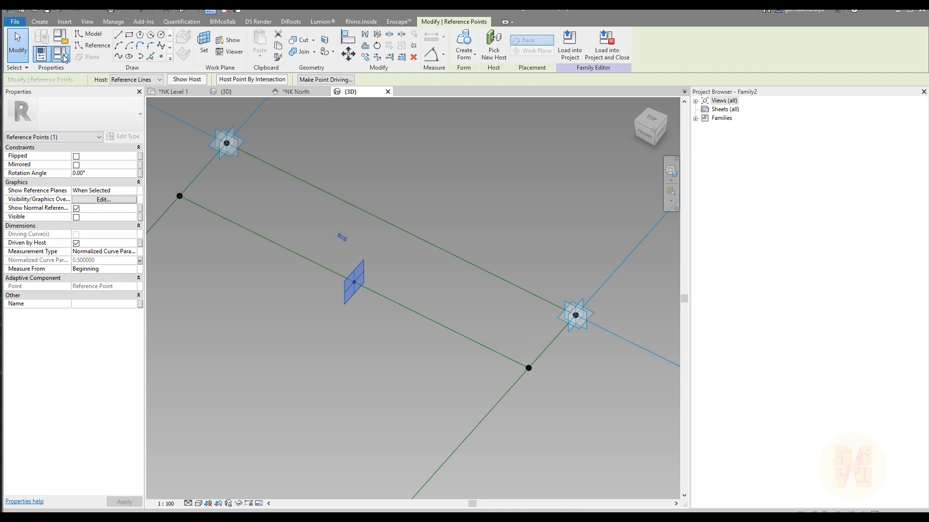
# - Review the horizontal and vertical secondary point parameters in the family types
pyautogui.click(61, 53)
pyautogui.click(500, 274)
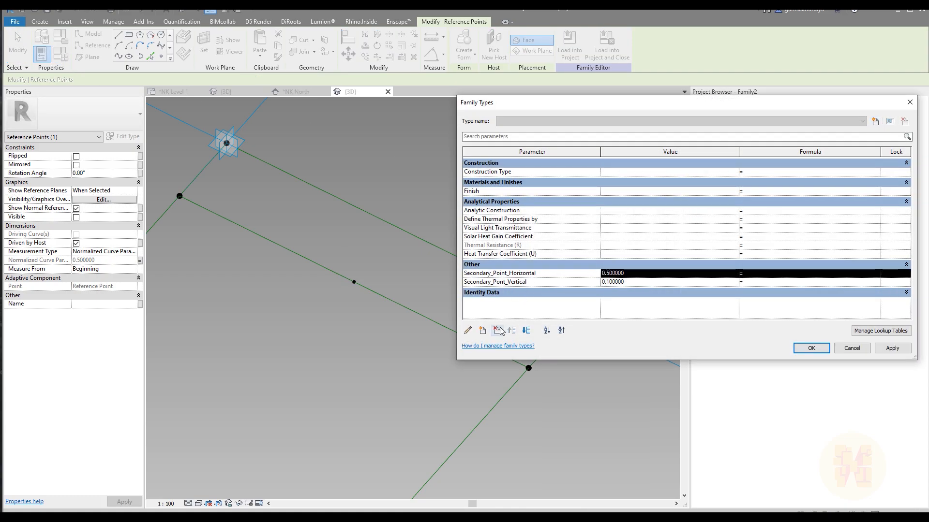
pyautogui.click(499, 238)
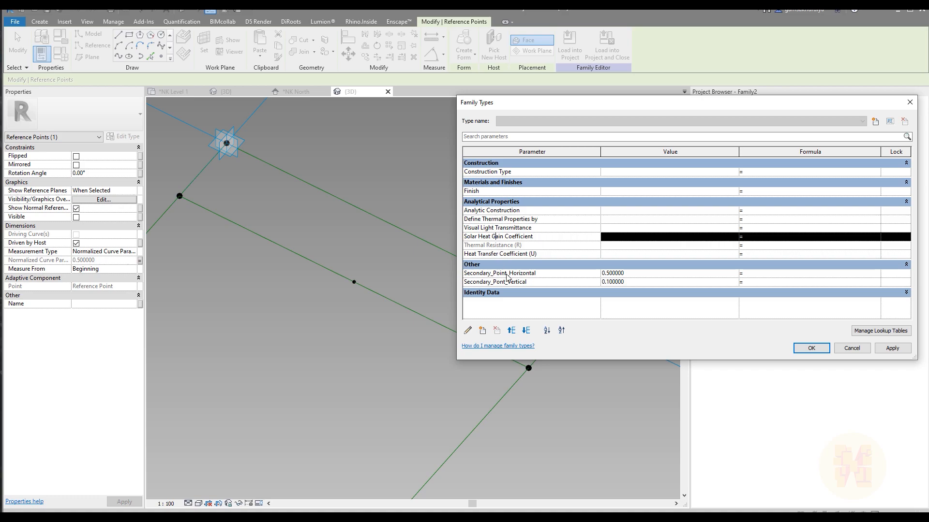
pyautogui.click(505, 255)
pyautogui.click(509, 230)
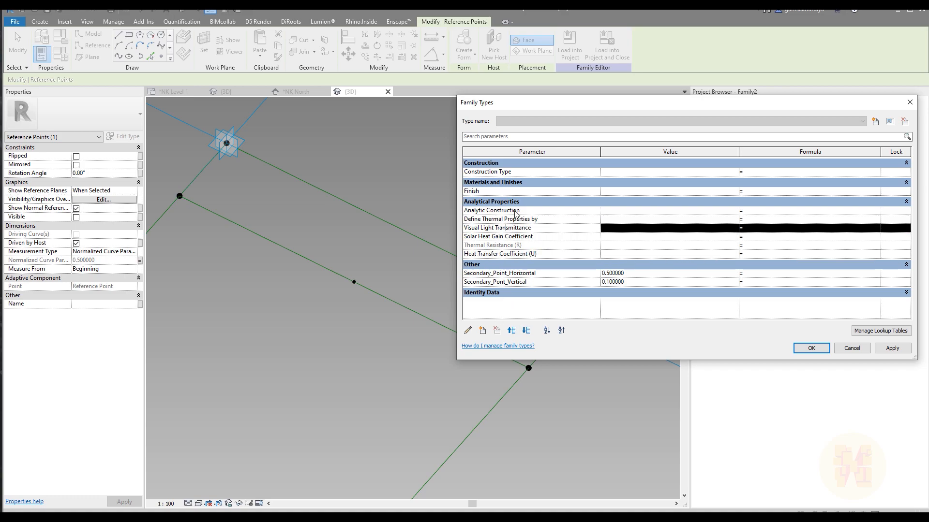
pyautogui.click(518, 211)
pyautogui.click(813, 348)
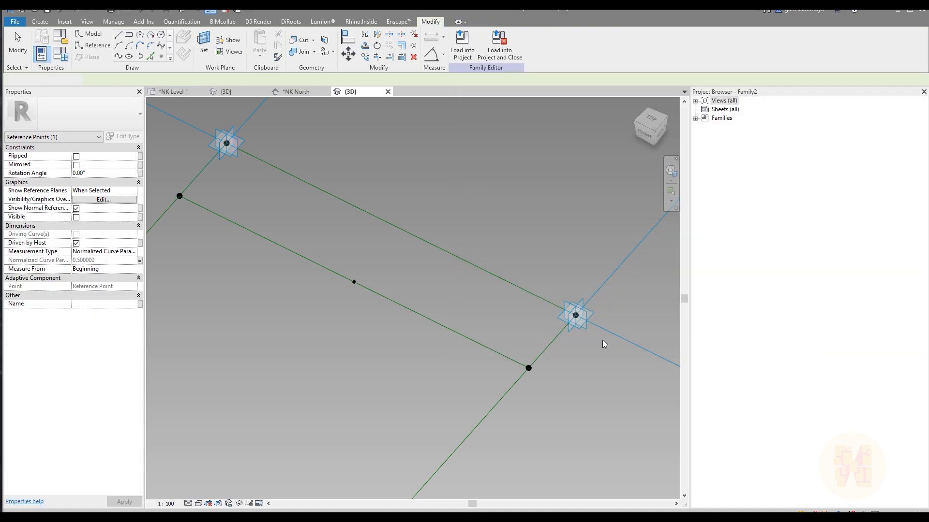
# - Set the middle point's reference planes to show Always and turn off showing only the normal reference plane
pyautogui.moveTo(350, 364); pyautogui.dragTo(352, 357, button='middle')
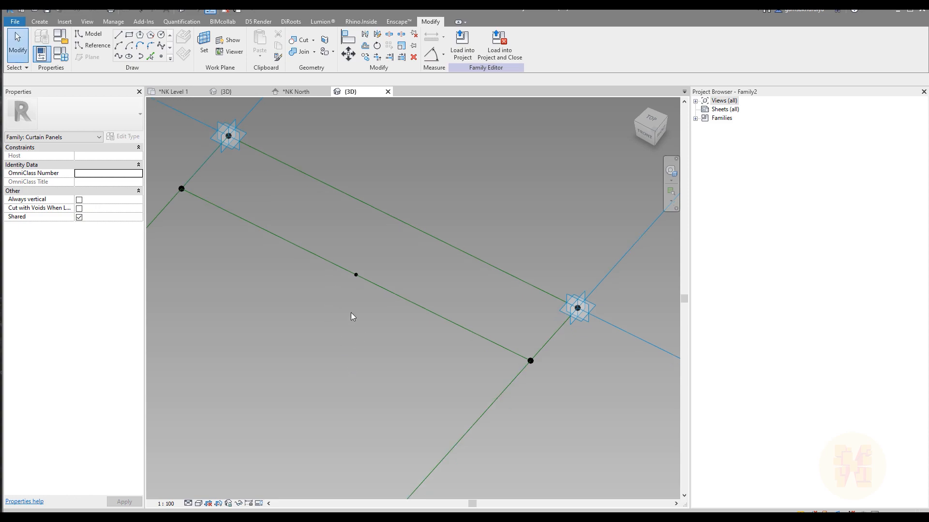
pyautogui.click(367, 298)
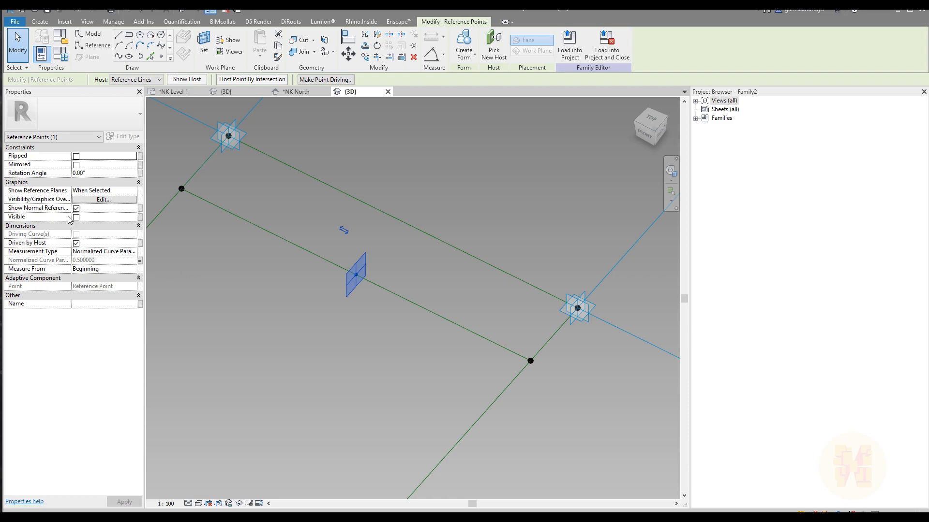
pyautogui.click(104, 190)
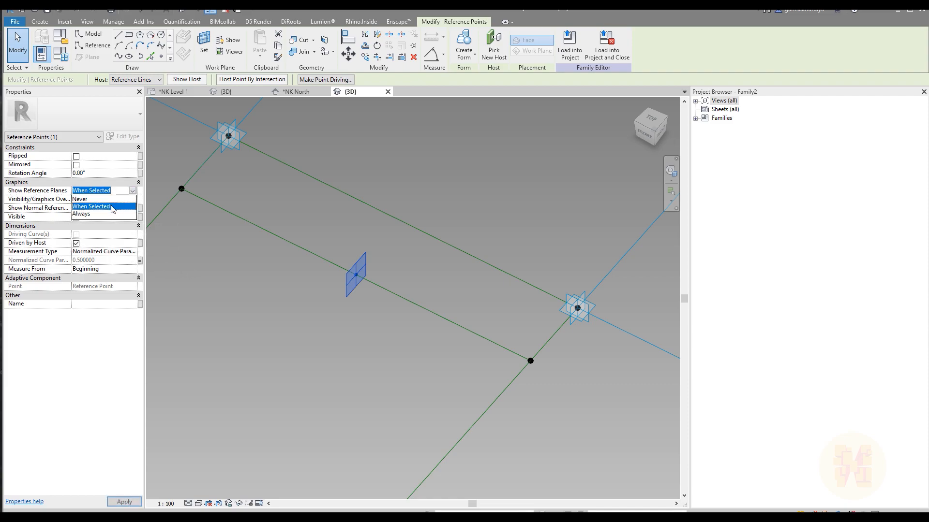
pyautogui.click(97, 214)
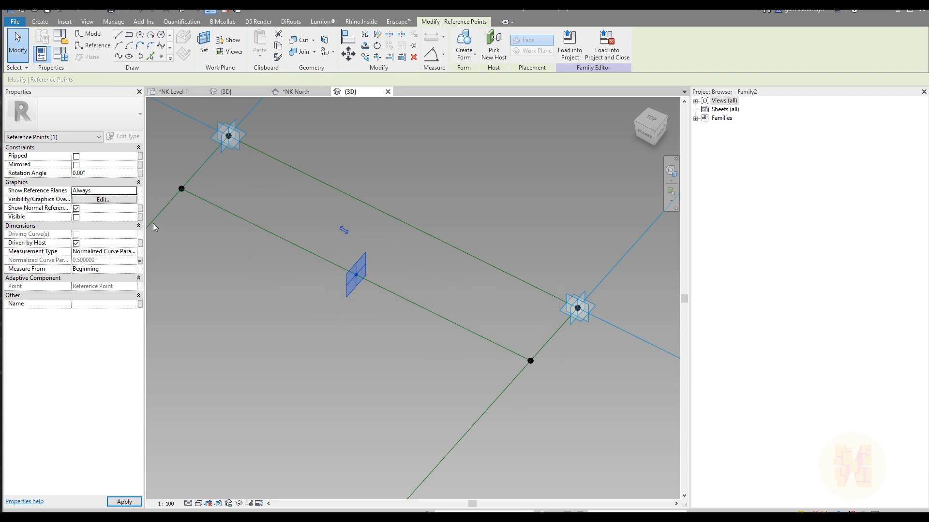
pyautogui.click(76, 210)
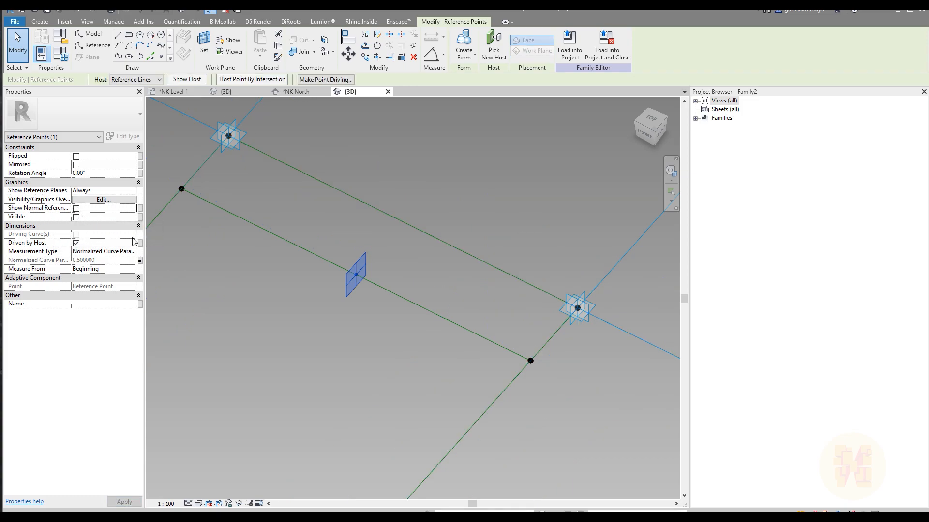
pyautogui.click(329, 298)
pyautogui.keyDown('shift'); pyautogui.moveTo(357, 298); pyautogui.dragTo(373, 353, button='middle'); pyautogui.keyUp('shift')
pyautogui.scroll(3, 373, 324)
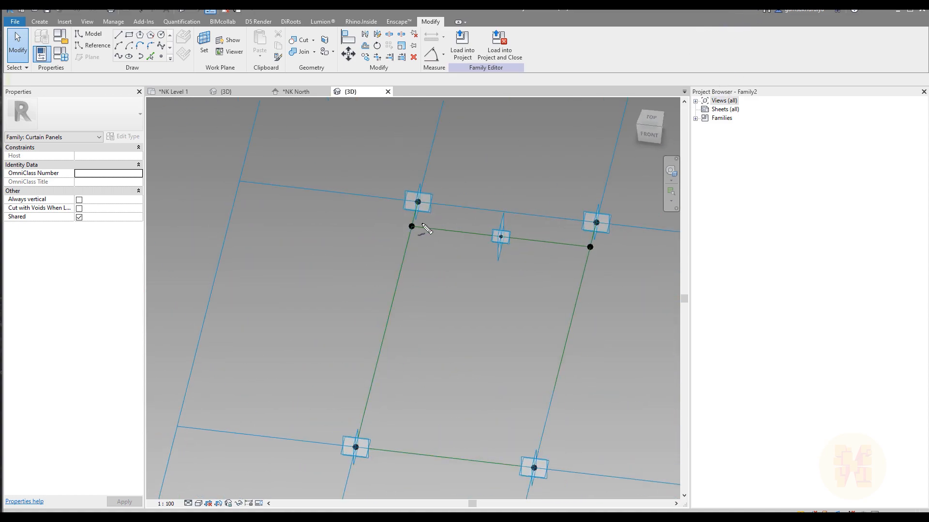
pyautogui.moveTo(415, 235); pyautogui.dragTo(579, 262)
pyautogui.moveTo(554, 252); pyautogui.dragTo(552, 271)
pyautogui.moveTo(440, 254); pyautogui.dragTo(440, 227)
pyautogui.moveTo(487, 247)
pyautogui.mouseDown()
pyautogui.moveTo(492, 183)
pyautogui.moveTo(480, 135)
pyautogui.moveTo(504, 161)
pyautogui.mouseUp()
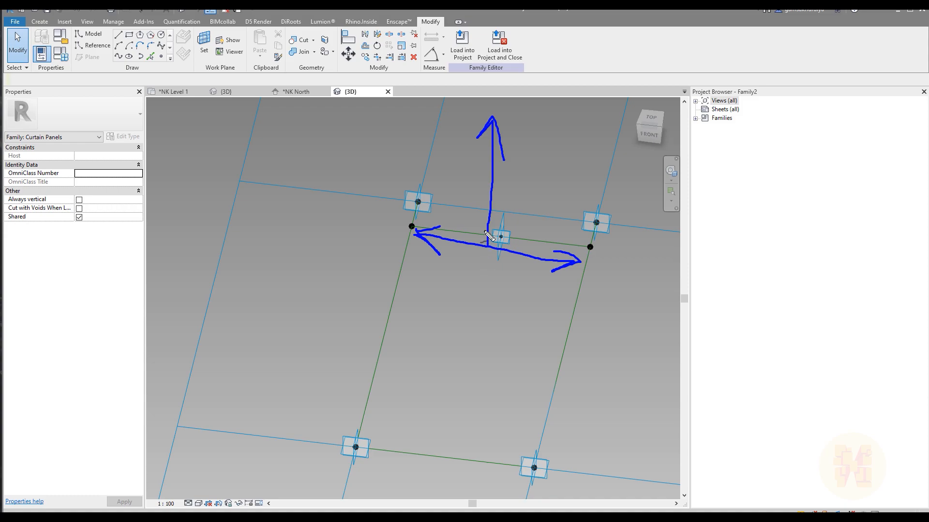
pyautogui.click(501, 198)
pyautogui.moveTo(501, 198); pyautogui.dragTo(501, 235)
pyautogui.press('Escape')
pyautogui.moveTo(479, 266); pyautogui.dragTo(375, 303, button='middle')
pyautogui.scroll(4, 245, 257)
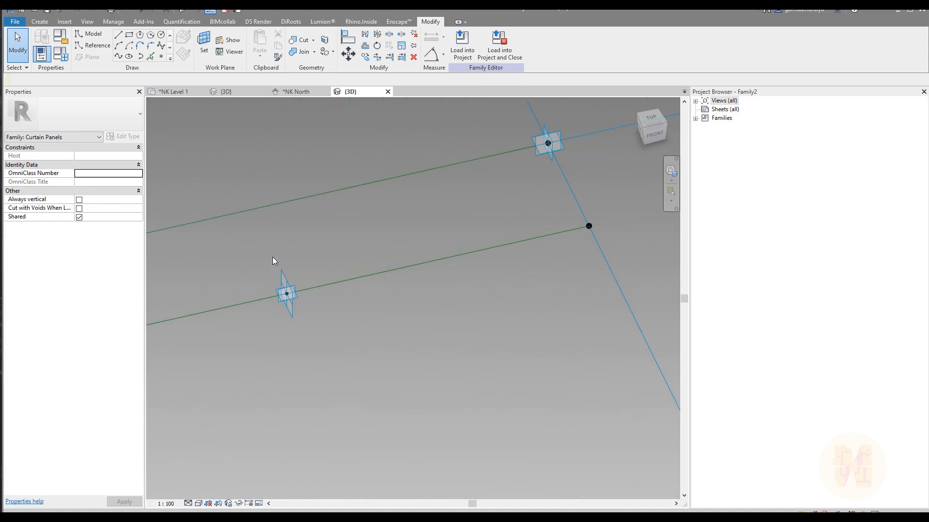
# - Set the middle point's horizontal reference plane as the work plane and place a new reference point on it at the middle point's location
pyautogui.click(206, 39)
pyautogui.press('Tab')
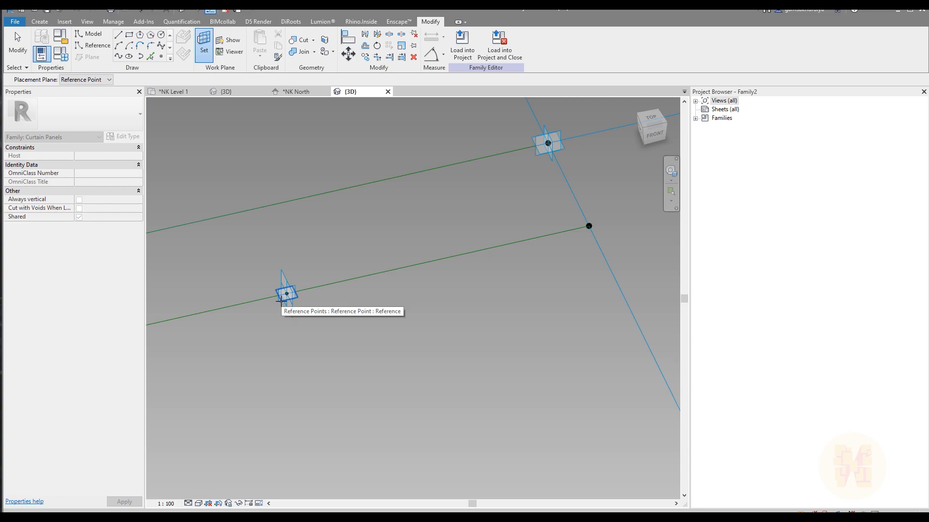
pyautogui.click(281, 301)
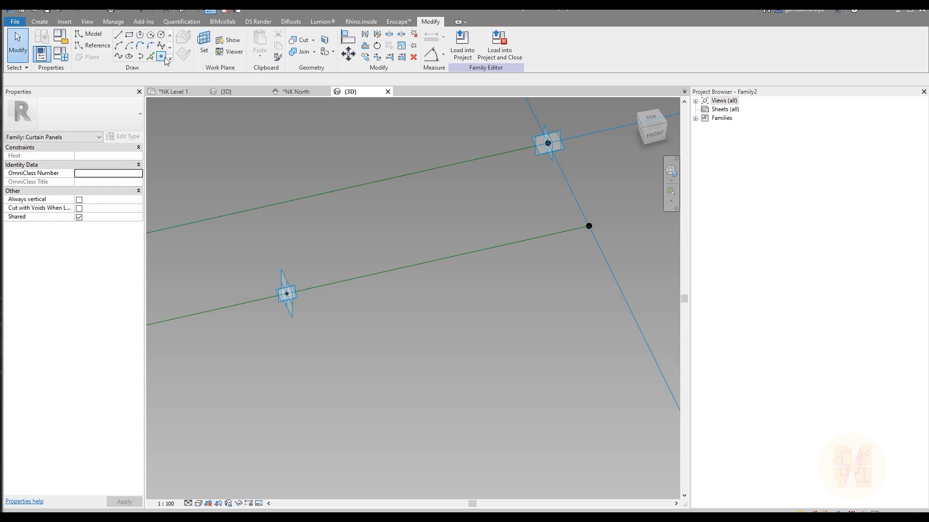
pyautogui.click(161, 56)
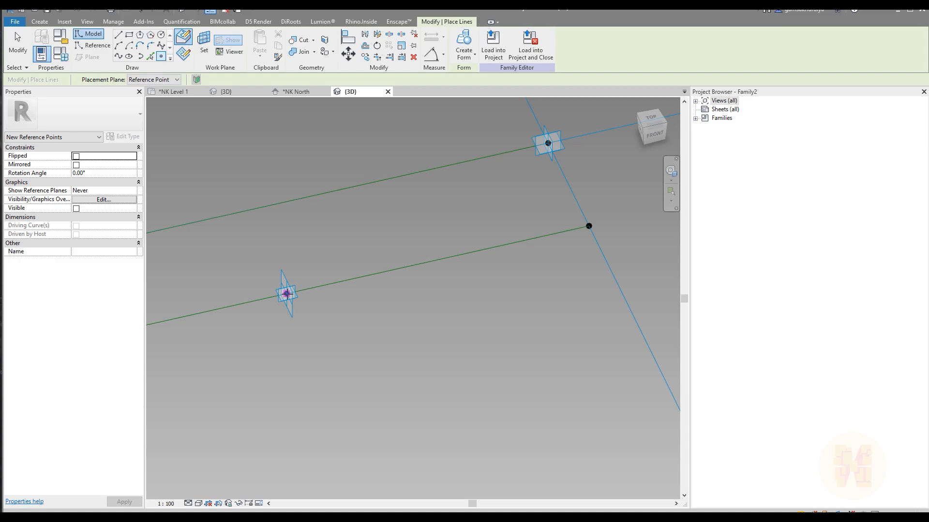
pyautogui.click(286, 293)
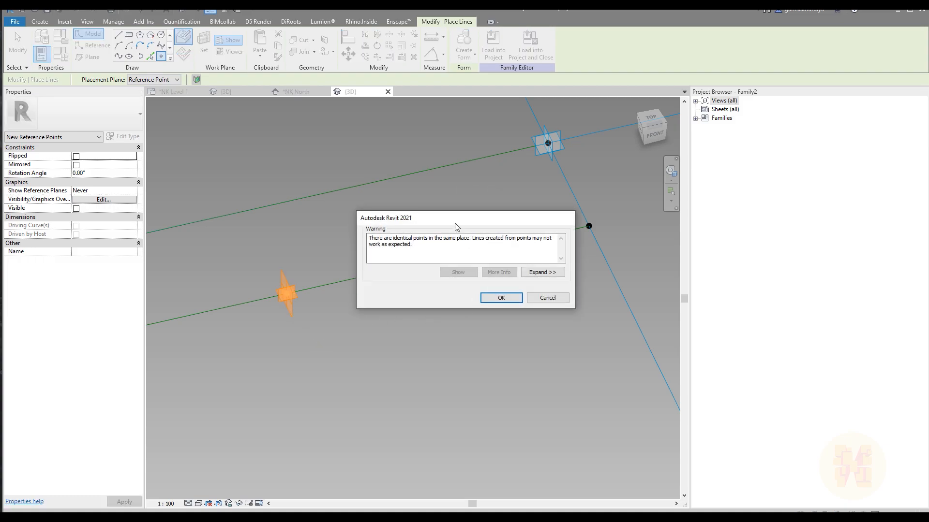
pyautogui.moveTo(456, 224); pyautogui.dragTo(356, 159)
pyautogui.click(402, 235)
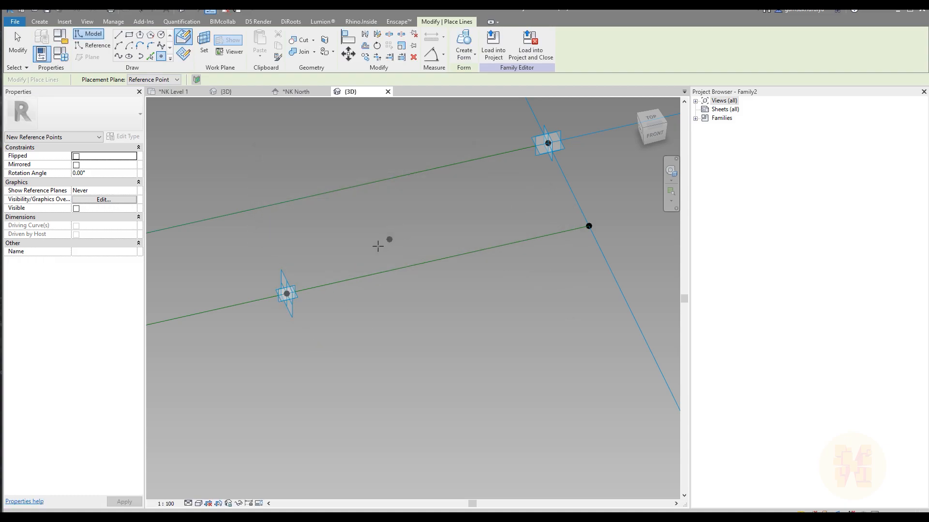
pyautogui.press('Escape')
pyautogui.press('Escape')
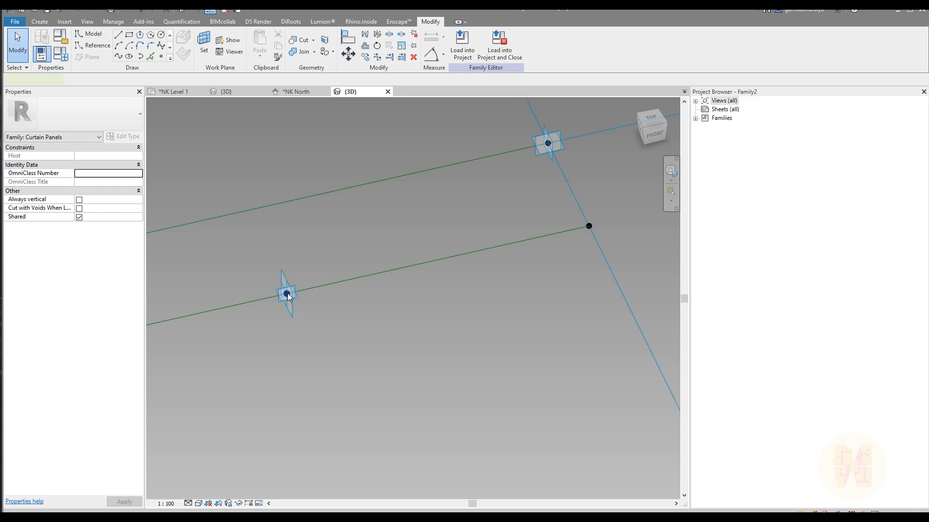
# - Set the offset of the newly placed reference point from its host plane to 500
pyautogui.click(288, 296)
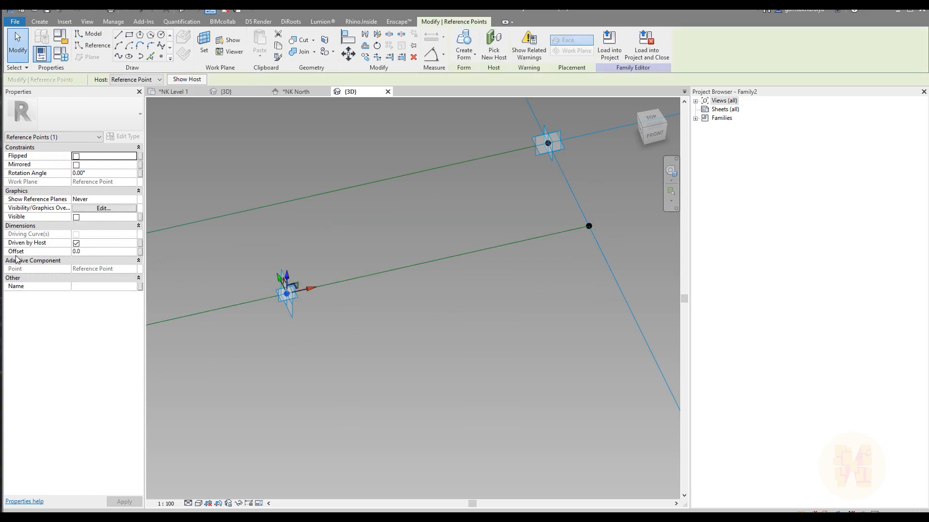
pyautogui.click(96, 252)
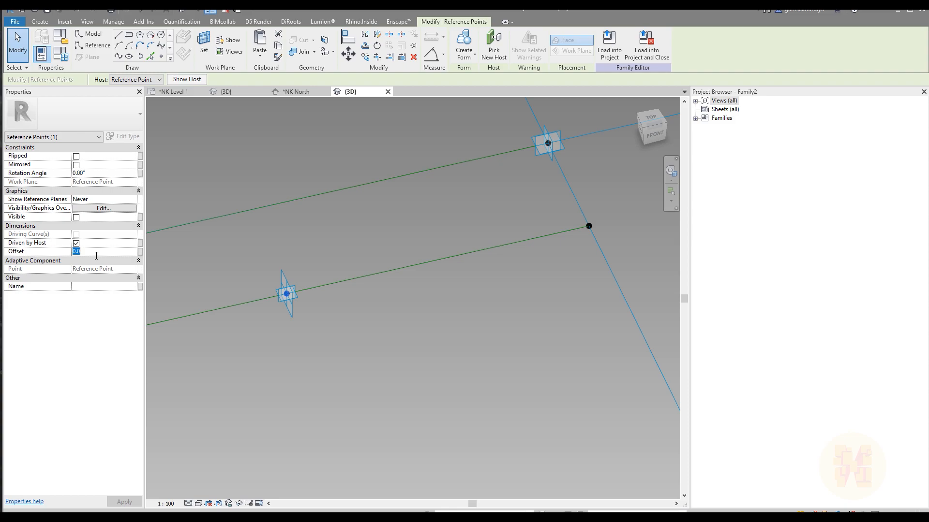
pyautogui.write('500')
pyautogui.press('Return')
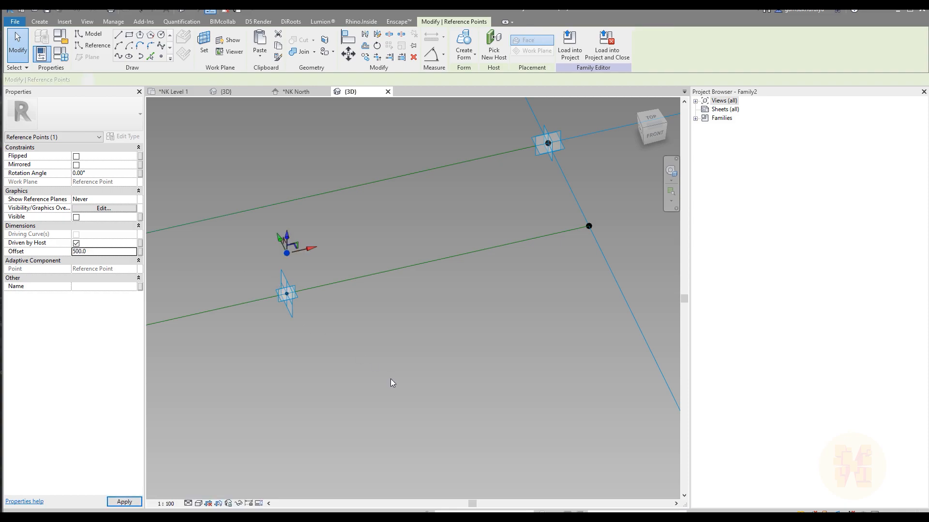
# - Associate the new point's offset with a new type family parameter named Secindory_Point_Offset
pyautogui.keyDown('shift'); pyautogui.moveTo(399, 361); pyautogui.dragTo(257, 296, button='middle'); pyautogui.keyUp('shift')
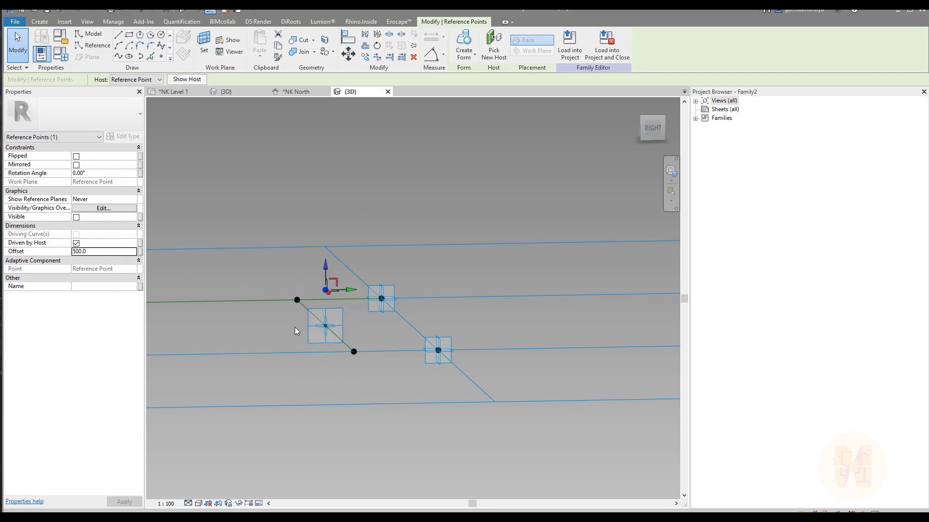
pyautogui.keyDown('shift'); pyautogui.moveTo(294, 328); pyautogui.dragTo(366, 390, button='middle'); pyautogui.keyUp('shift')
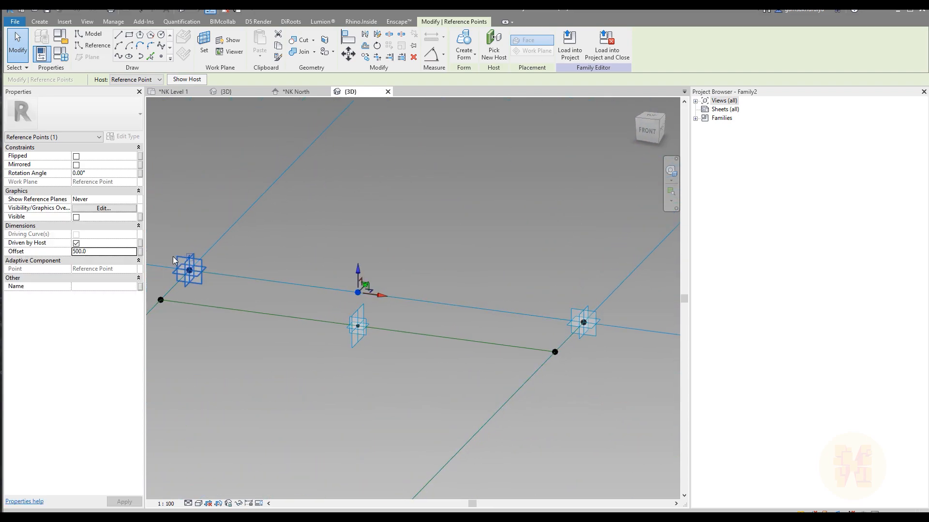
pyautogui.click(140, 254)
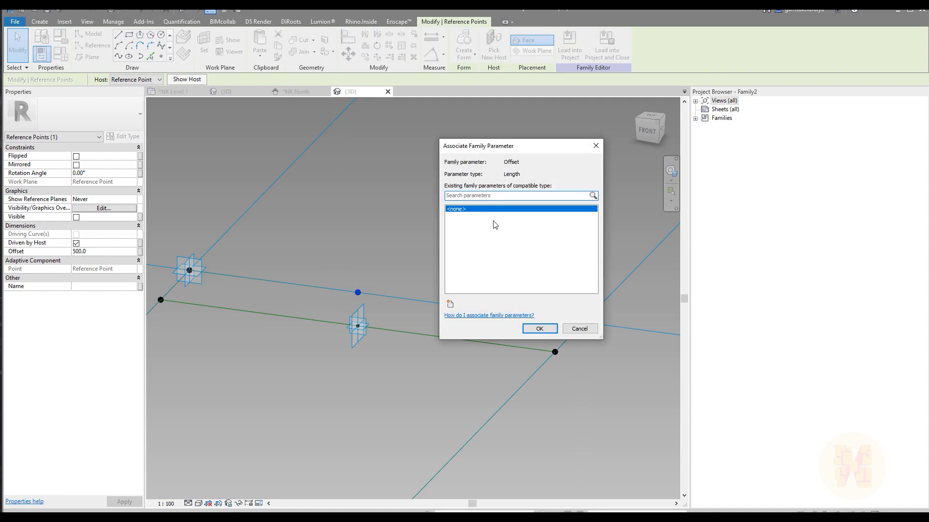
pyautogui.click(453, 304)
pyautogui.write('S')
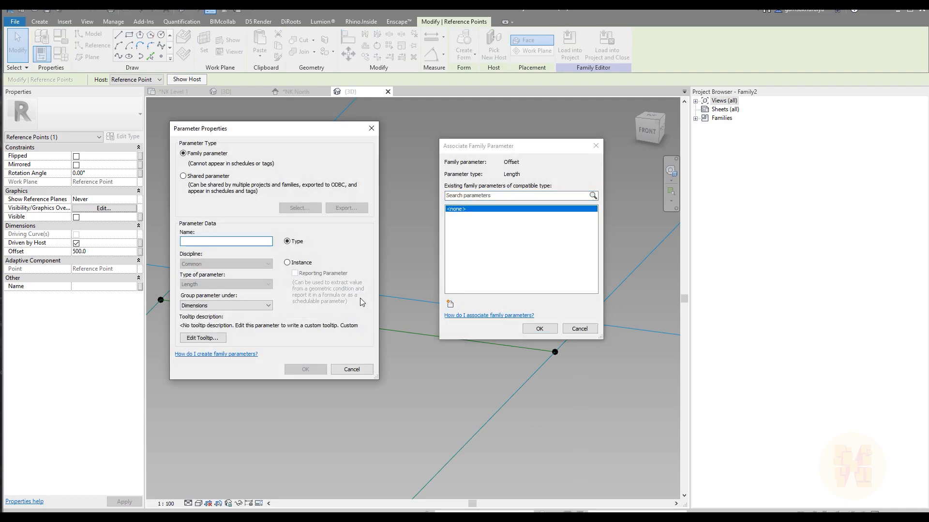
pyautogui.write('ec')
pyautogui.write('indar')
pyautogui.write('oint_Offset')
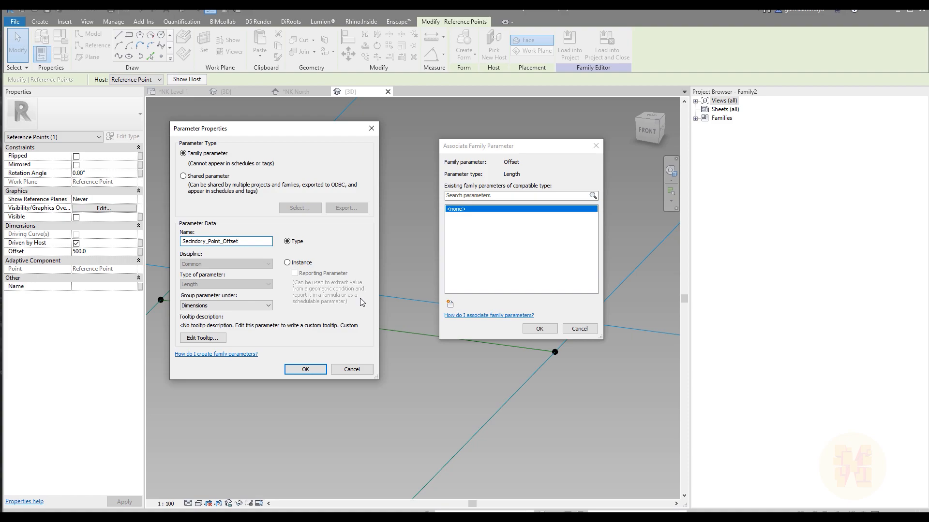
pyautogui.press('Return')
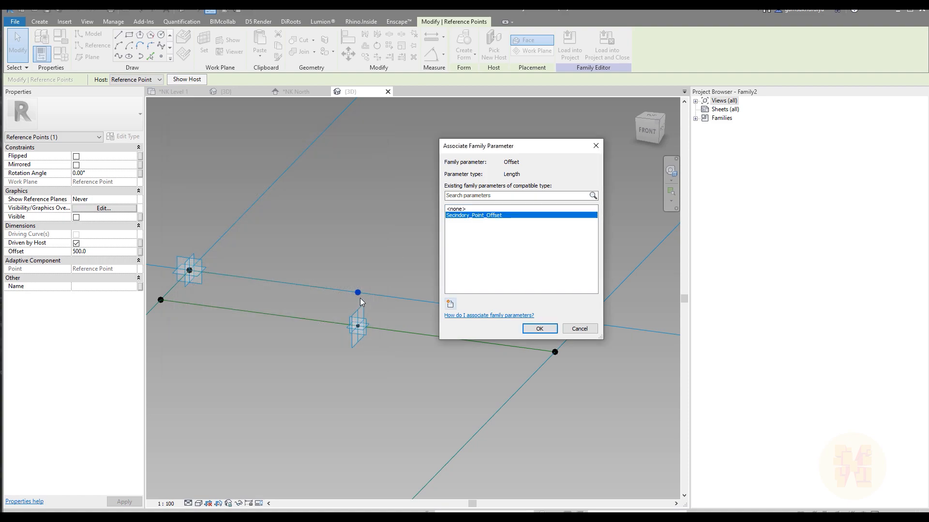
pyautogui.click(547, 329)
# - Edit the secondary point offset parameter in the family types and group it under Other
pyautogui.click(61, 54)
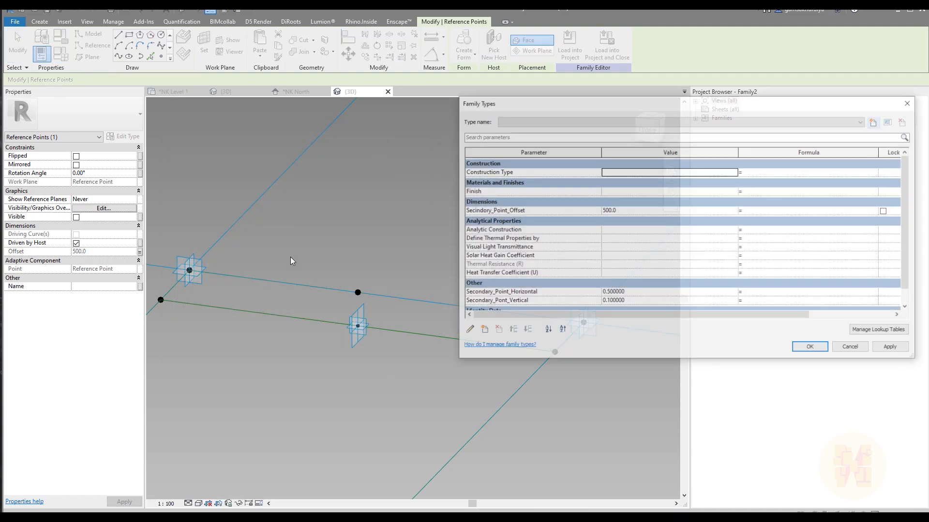
pyautogui.scroll(-1, 528, 264)
pyautogui.scroll(1, 487, 262)
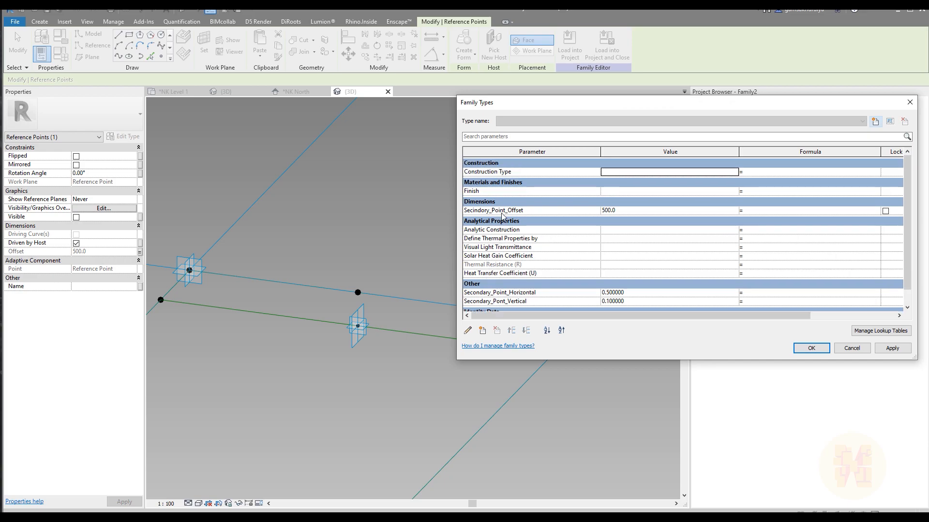
pyautogui.click(507, 210)
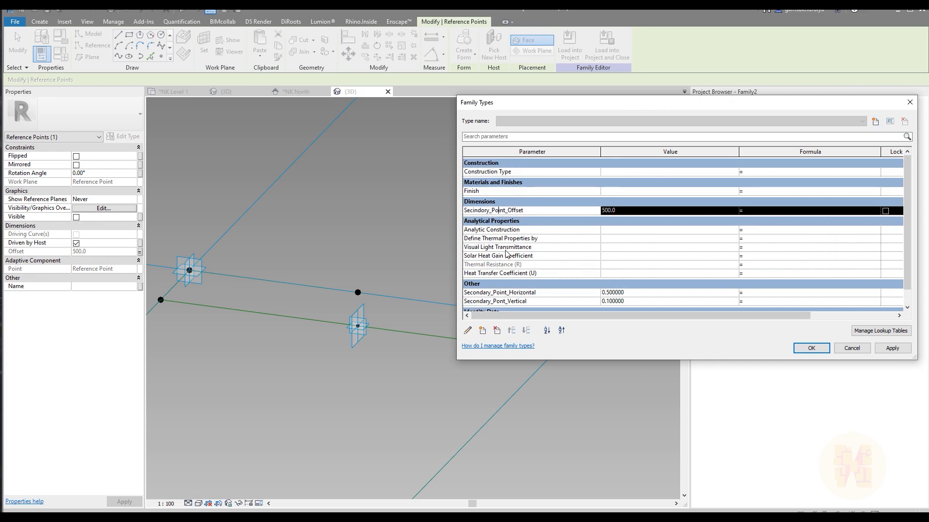
pyautogui.scroll(-1, 510, 246)
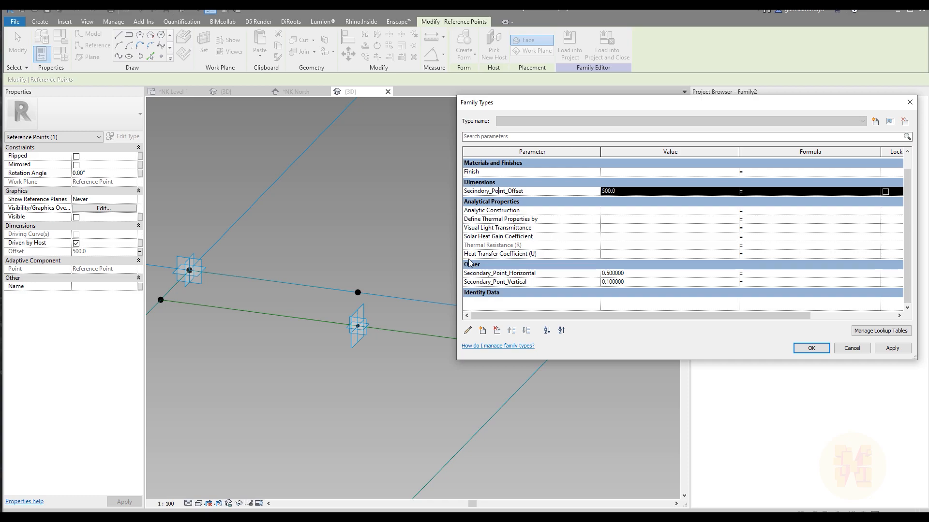
pyautogui.click(468, 332)
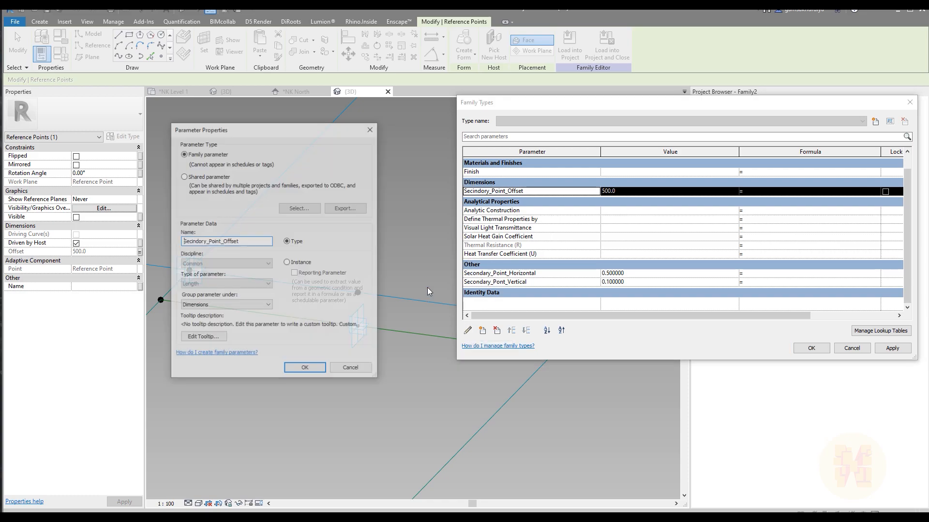
pyautogui.click(262, 305)
pyautogui.scroll(-1, 232, 338)
pyautogui.click(204, 434)
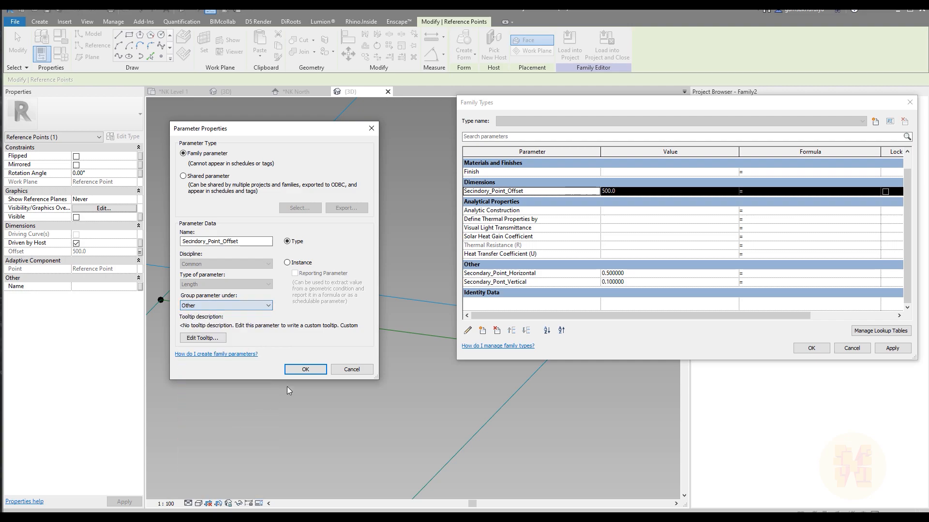
# - Correct the offset parameter's name to Secondary_Point_Offset and accept the parameter changes
pyautogui.click(193, 241)
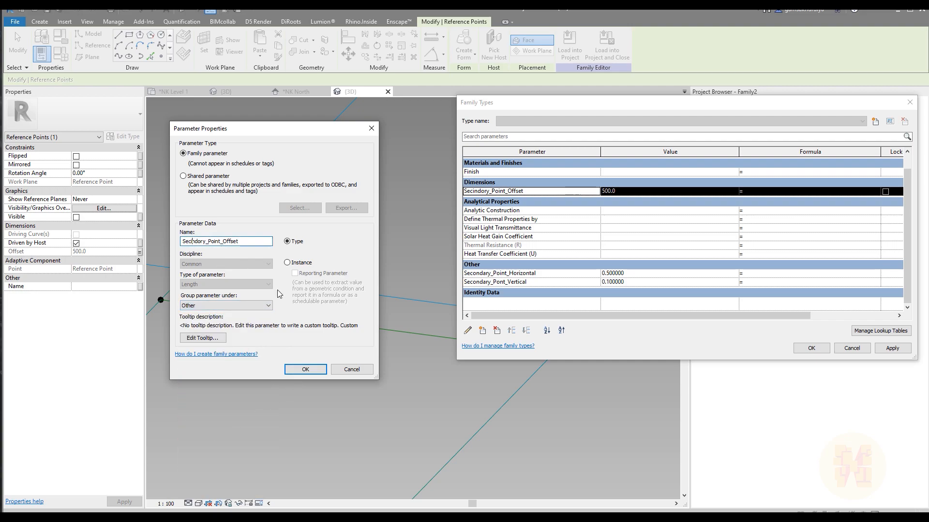
pyautogui.press('BackSpace')
pyautogui.write('onda')
pyautogui.click(299, 369)
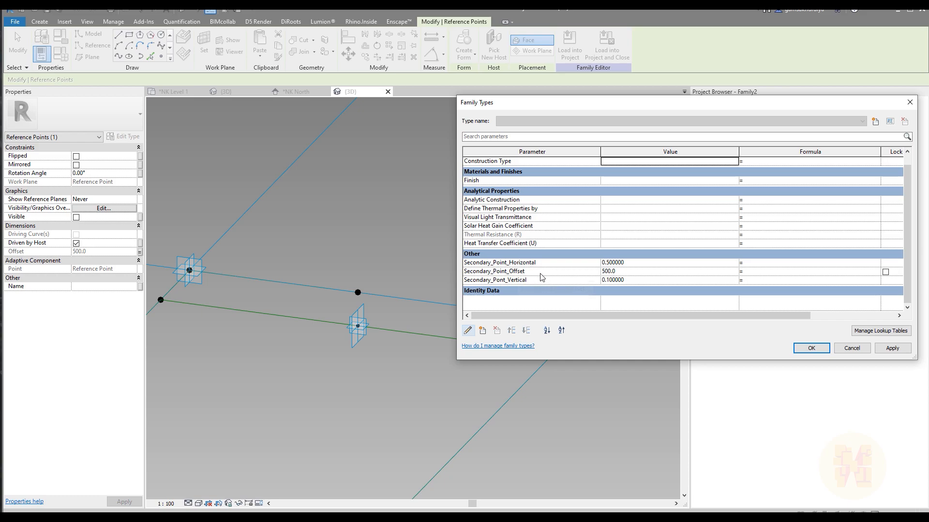
# - Try a Secondary_Pont_Vertical value of 0.2 and restore the parameter to 0.1
pyautogui.click(638, 282)
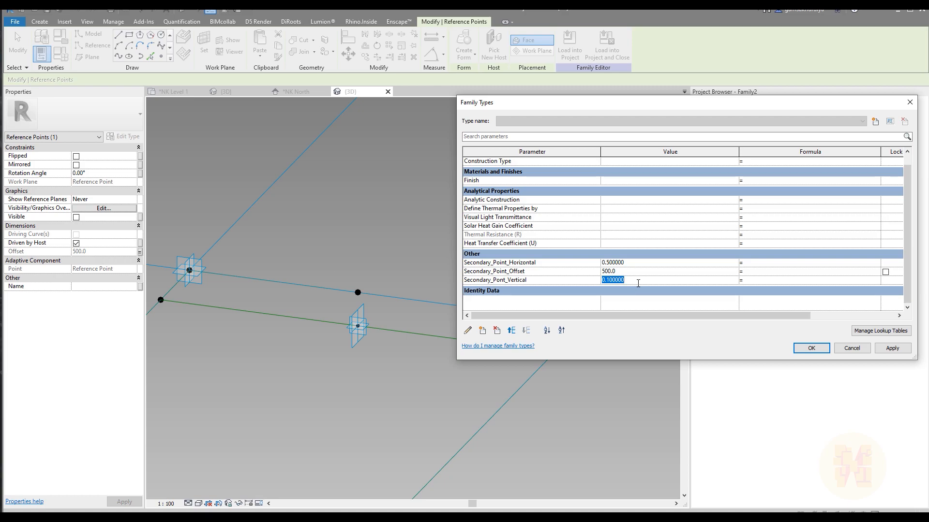
pyautogui.write('0.2')
pyautogui.click(889, 349)
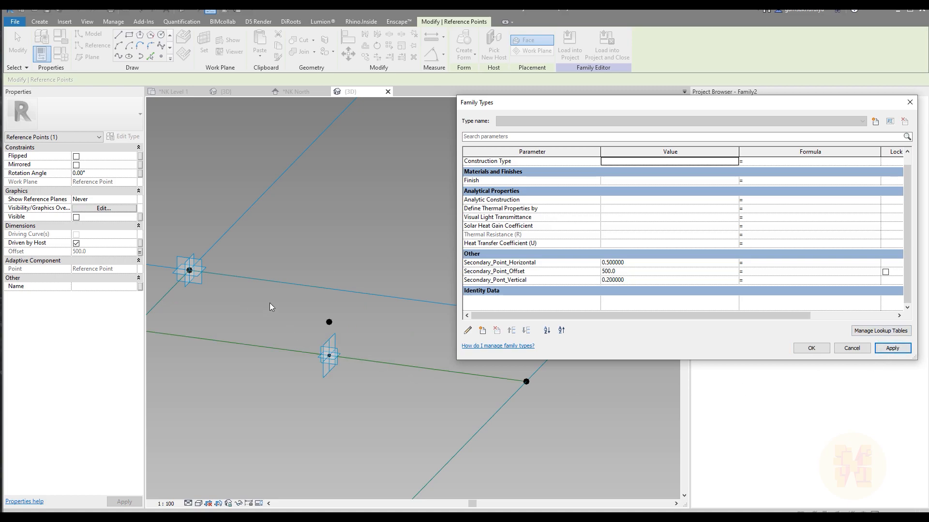
pyautogui.click(647, 282)
pyautogui.write('0.1')
pyautogui.click(796, 349)
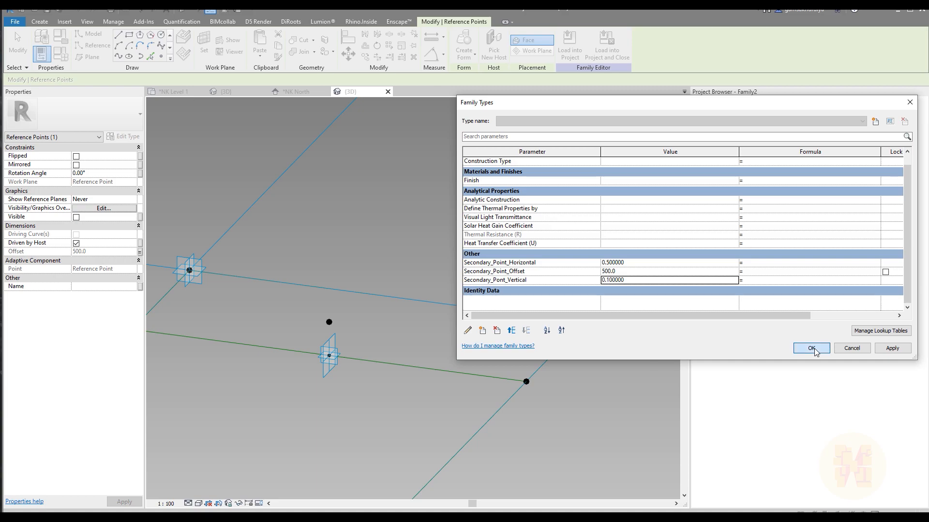
# - Examine the facade reference photo, marking the mullion junctions and the diagonal running down to the panel's base, and return to the Revit family
pyautogui.keyDown('shift'); pyautogui.moveTo(405, 216); pyautogui.dragTo(493, 273, button='middle'); pyautogui.keyUp('shift')
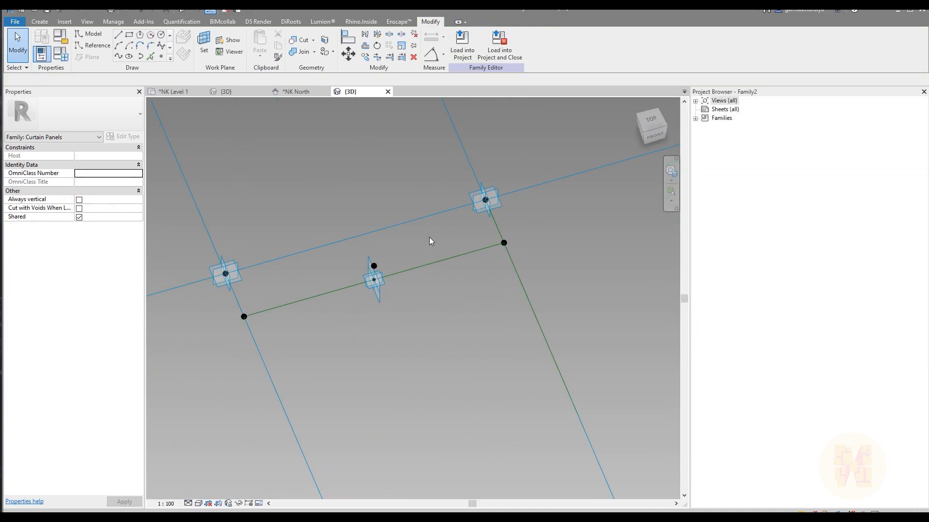
pyautogui.keyDown('shift'); pyautogui.moveTo(399, 295); pyautogui.dragTo(370, 257, button='middle'); pyautogui.keyUp('shift')
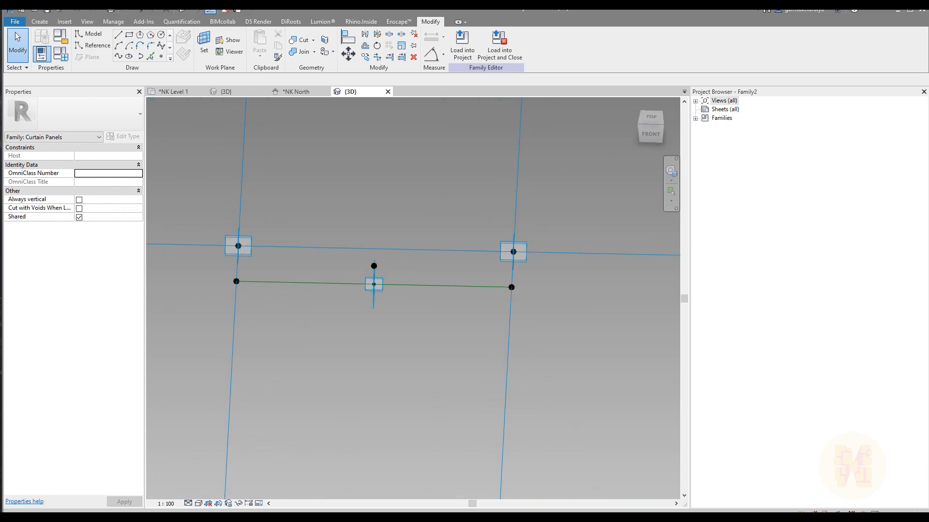
pyautogui.click(3, 515)
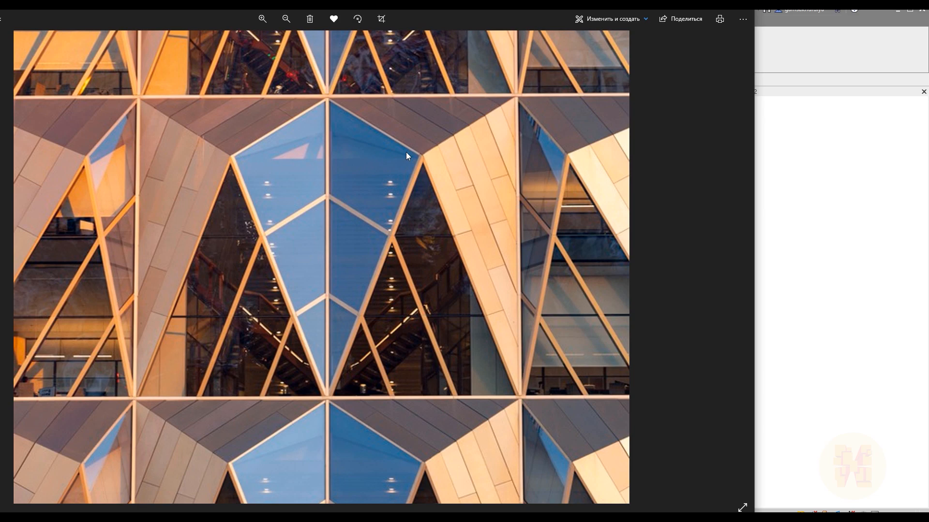
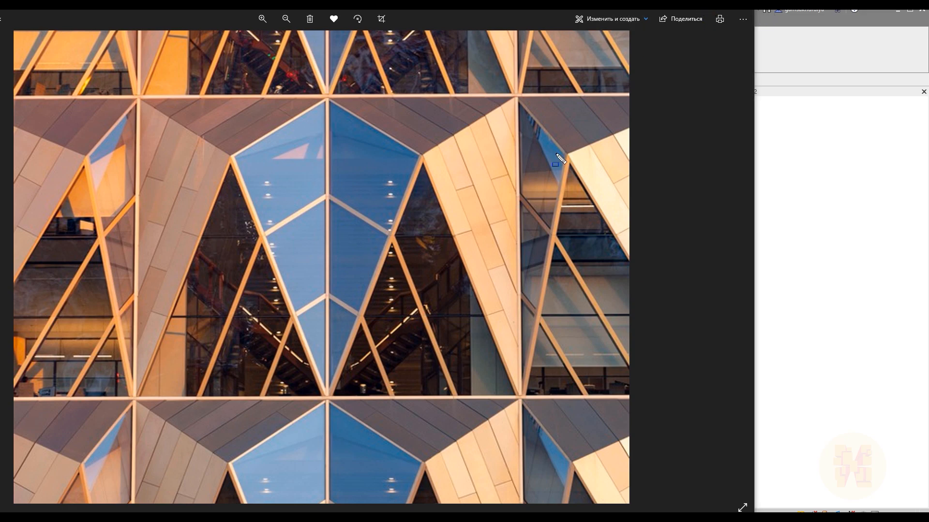
pyautogui.moveTo(377, 222); pyautogui.dragTo(397, 248)
pyautogui.moveTo(349, 306); pyautogui.dragTo(366, 326)
pyautogui.moveTo(370, 387)
pyautogui.mouseDown()
pyautogui.moveTo(397, 411)
pyautogui.moveTo(459, 407)
pyautogui.mouseUp()
pyautogui.moveTo(323, 288); pyautogui.dragTo(340, 307)
pyautogui.moveTo(327, 190); pyautogui.dragTo(342, 212)
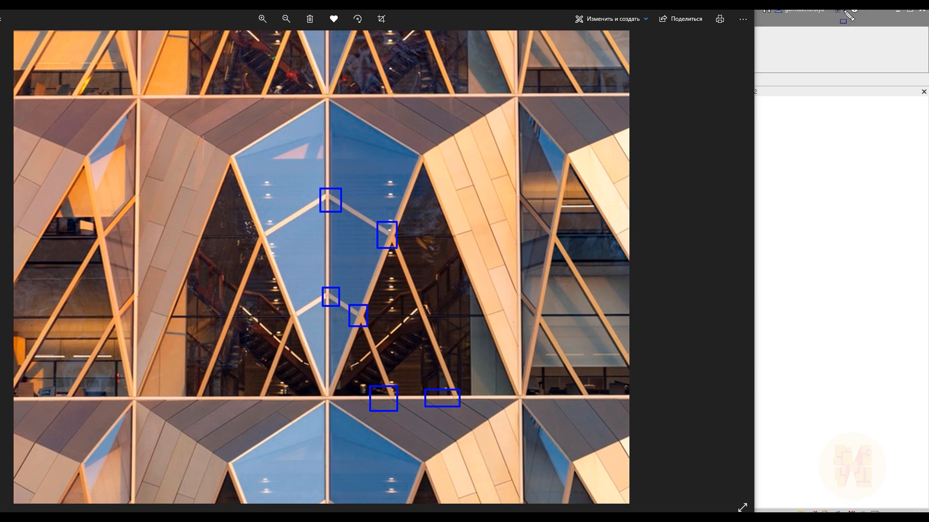
pyautogui.moveTo(408, 146)
pyautogui.mouseDown()
pyautogui.moveTo(419, 168)
pyautogui.moveTo(423, 235)
pyautogui.moveTo(357, 314)
pyautogui.moveTo(329, 390)
pyautogui.mouseUp()
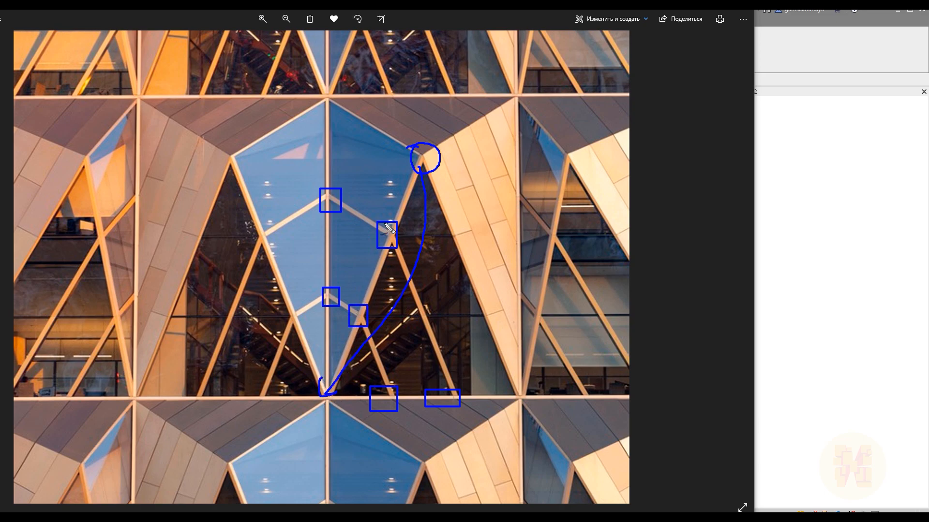
pyautogui.press('Escape')
pyautogui.click(700, 6)
# - Draw a reference line from the offset secondary point to the adaptive point at the panel's lower-left corner
pyautogui.keyDown('shift'); pyautogui.moveTo(396, 284); pyautogui.dragTo(367, 290, button='middle'); pyautogui.keyUp('shift')
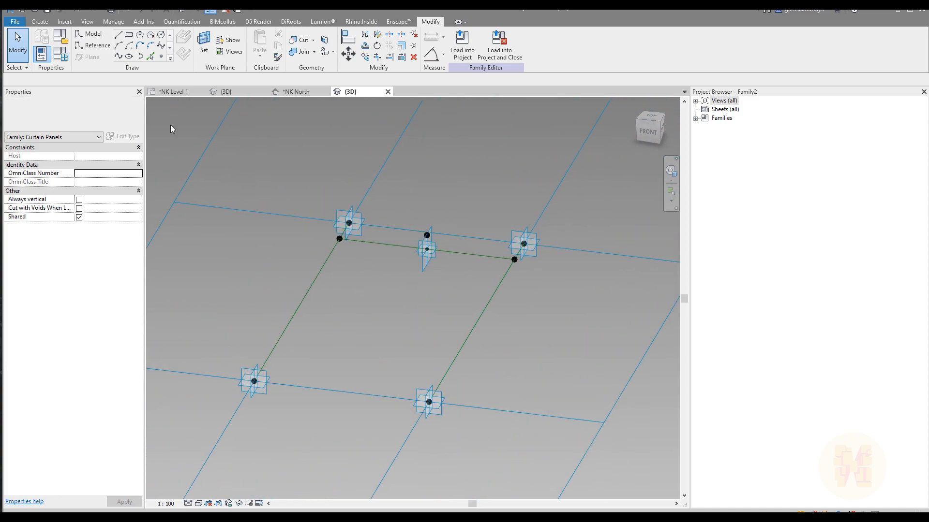
pyautogui.click(103, 48)
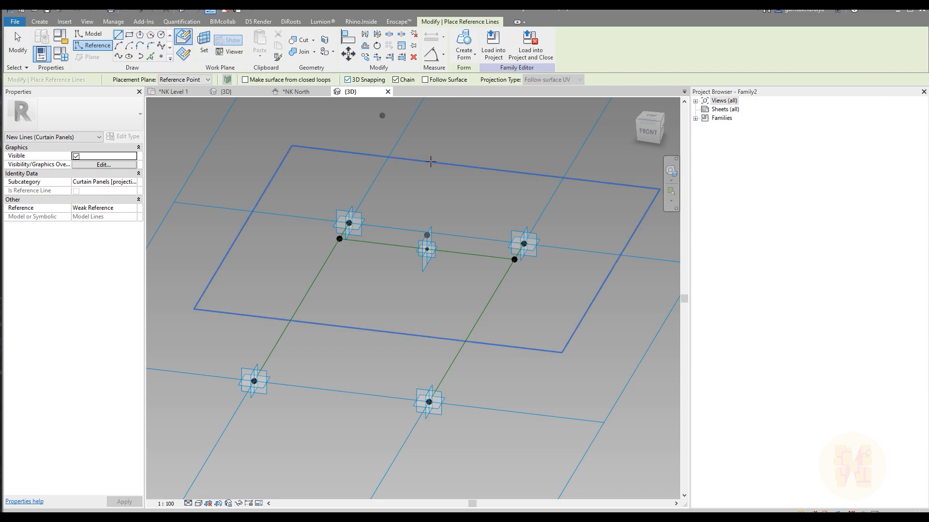
pyautogui.click(426, 232)
pyautogui.click(254, 381)
pyautogui.press('Escape')
pyautogui.press('Escape')
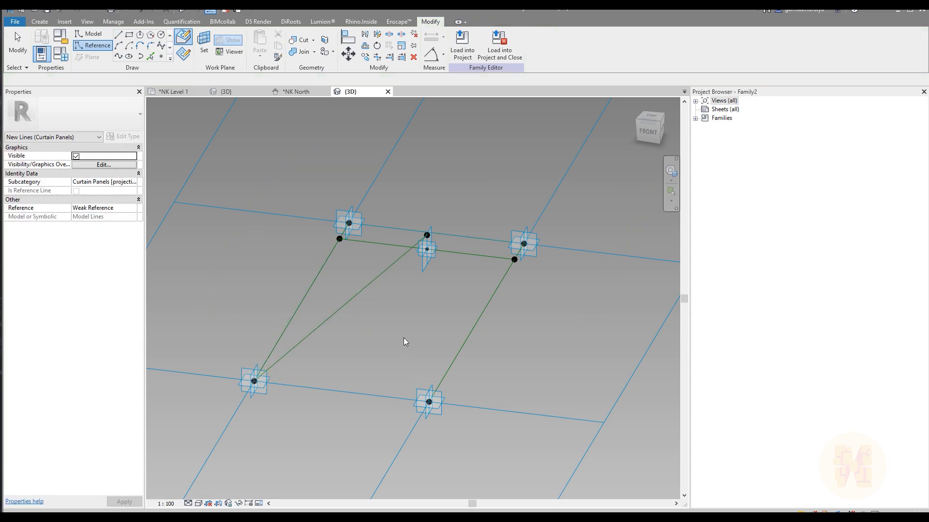
# - Set the Secondary_Point_Offset family parameter to 1500
pyautogui.scroll(-4, 405, 342)
pyautogui.keyDown('shift'); pyautogui.moveTo(419, 342); pyautogui.dragTo(400, 354, button='middle'); pyautogui.keyUp('shift')
pyautogui.scroll(2, 340, 299)
pyautogui.click(63, 54)
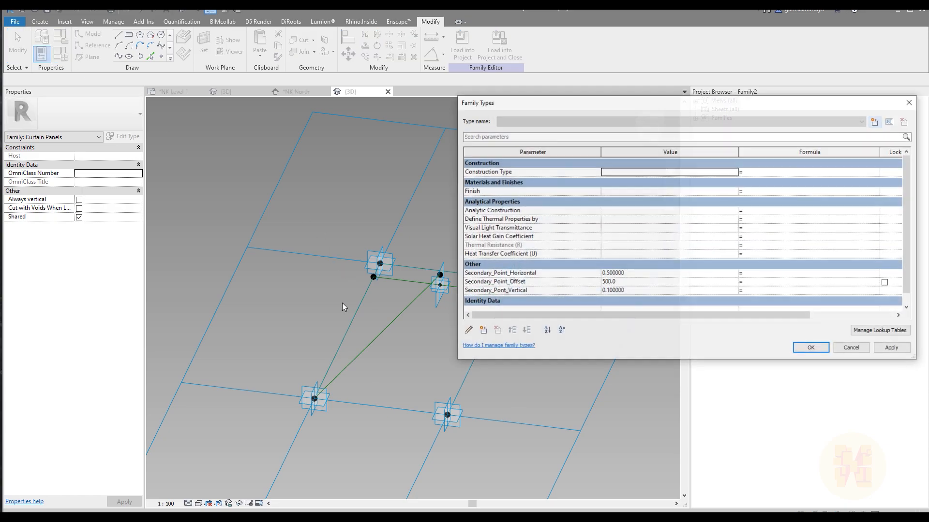
pyautogui.click(641, 285)
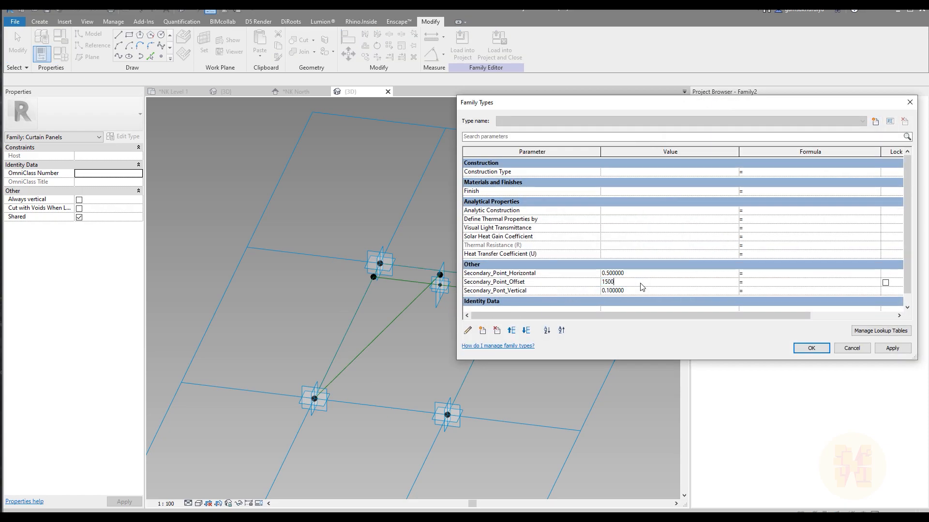
pyautogui.click(799, 350)
# - Place two reference points along the diagonal reference line
pyautogui.keyDown('shift'); pyautogui.moveTo(471, 346); pyautogui.dragTo(458, 375, button='middle'); pyautogui.keyUp('shift')
pyautogui.scroll(2, 435, 348)
pyautogui.scroll(1, 404, 311)
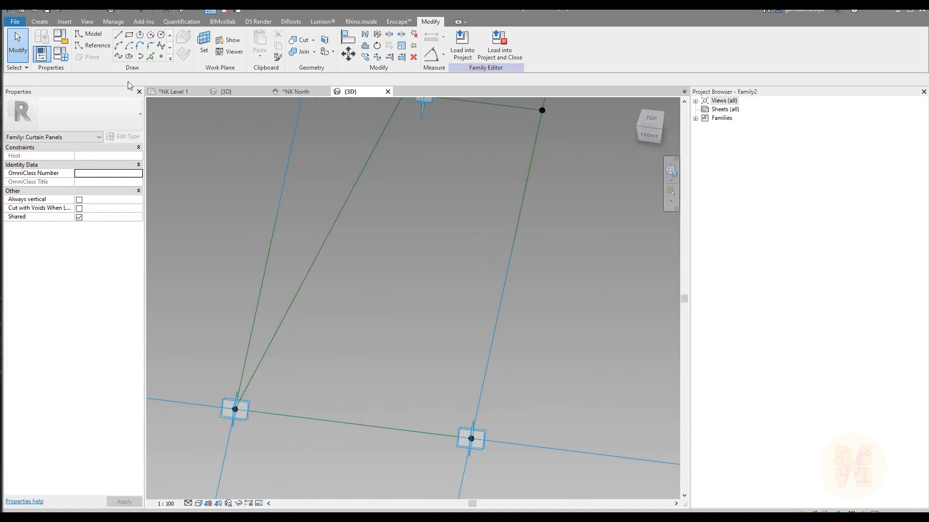
pyautogui.click(161, 56)
pyautogui.click(286, 313)
pyautogui.click(338, 216)
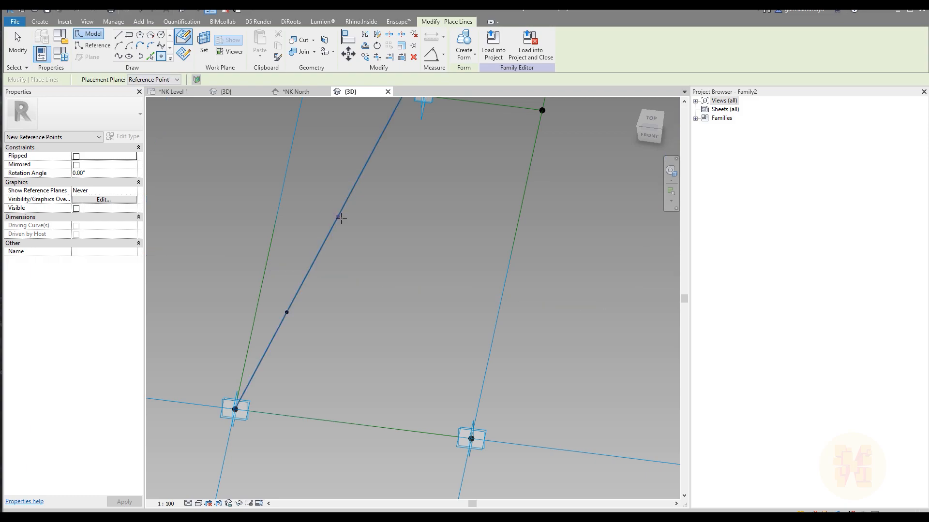
pyautogui.press('Escape')
pyautogui.press('Escape')
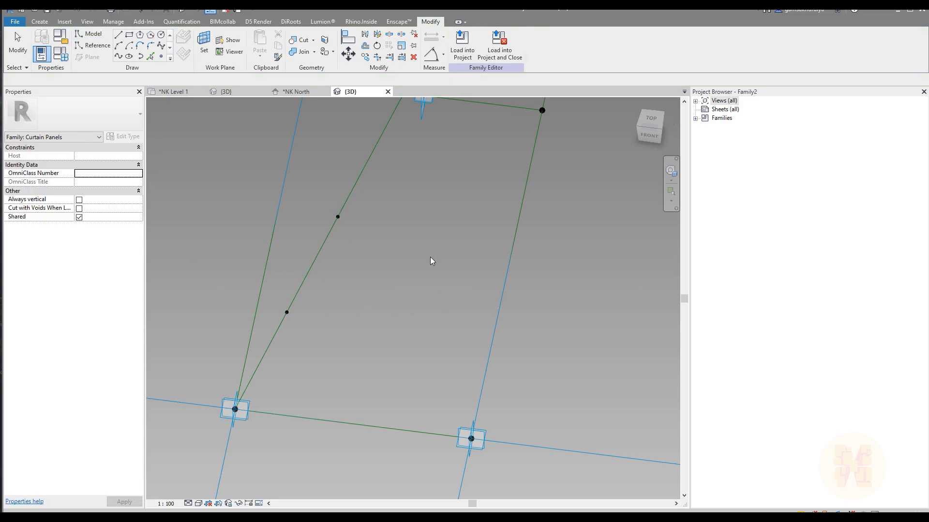
pyautogui.press('Escape')
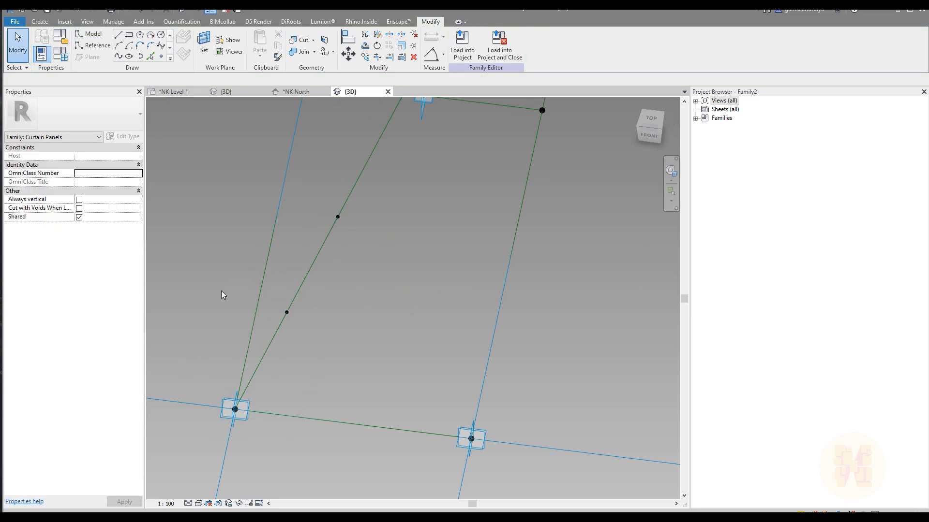
# - Set the normalized curve parameter to 0.7 for the lower point on the diagonal and 0.4 for the upper one
pyautogui.moveTo(213, 274); pyautogui.dragTo(368, 343)
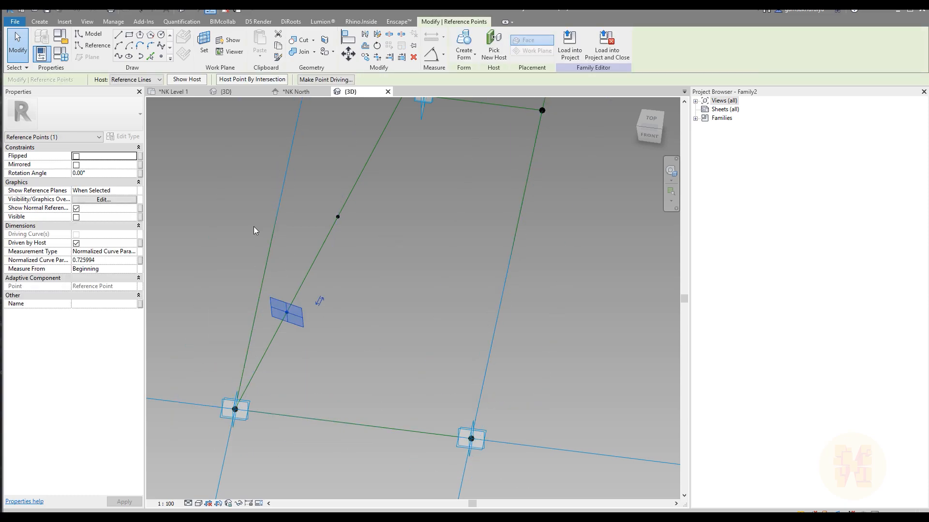
pyautogui.click(118, 260)
pyautogui.write('0.7')
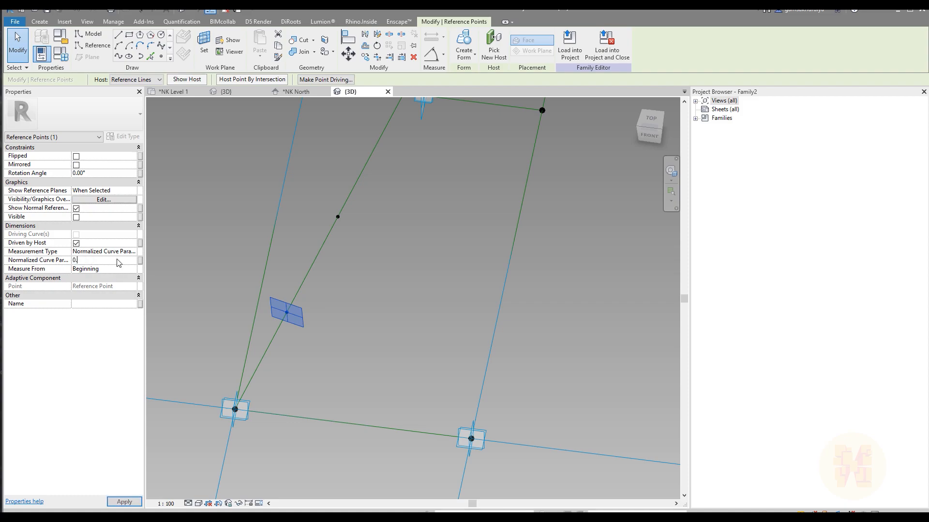
pyautogui.moveTo(315, 197); pyautogui.dragTo(373, 226)
pyautogui.click(114, 261)
pyautogui.write('0.4')
pyautogui.click(406, 303)
# - Try normalized curve parameters of 0.6 and 0.5 for the upper point on the diagonal
pyautogui.keyDown('shift'); pyautogui.moveTo(407, 303); pyautogui.dragTo(439, 394, button='middle'); pyautogui.keyUp('shift')
pyautogui.scroll(3, 413, 296)
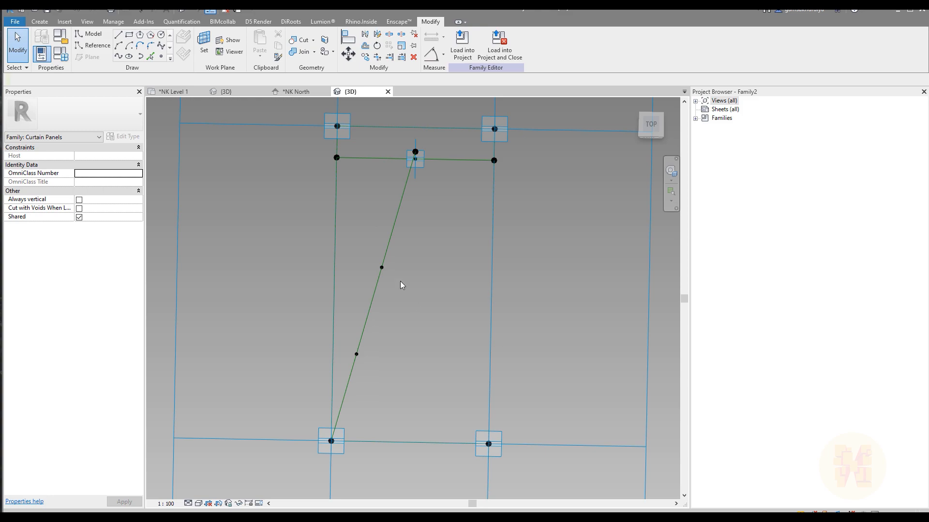
pyautogui.click(398, 281)
pyautogui.click(109, 261)
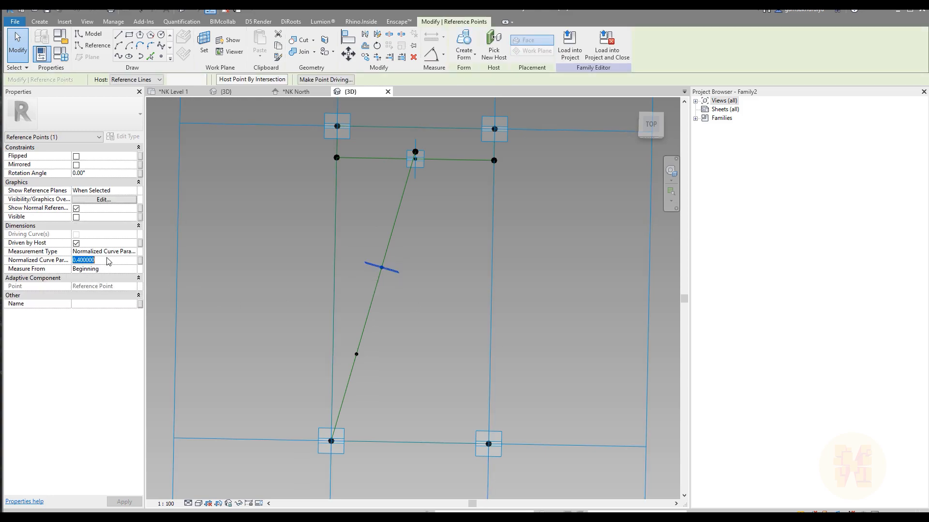
pyautogui.write('0.600000')
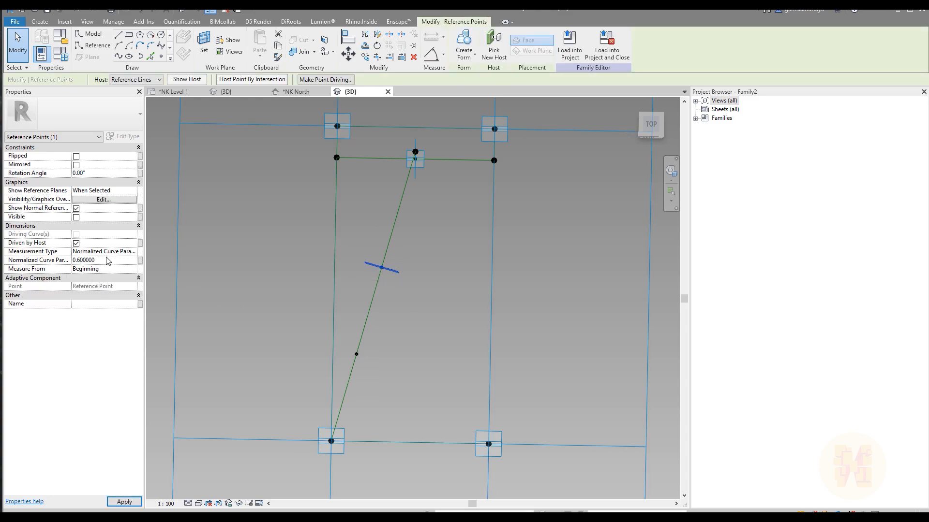
pyautogui.click(126, 262)
pyautogui.write('0.5')
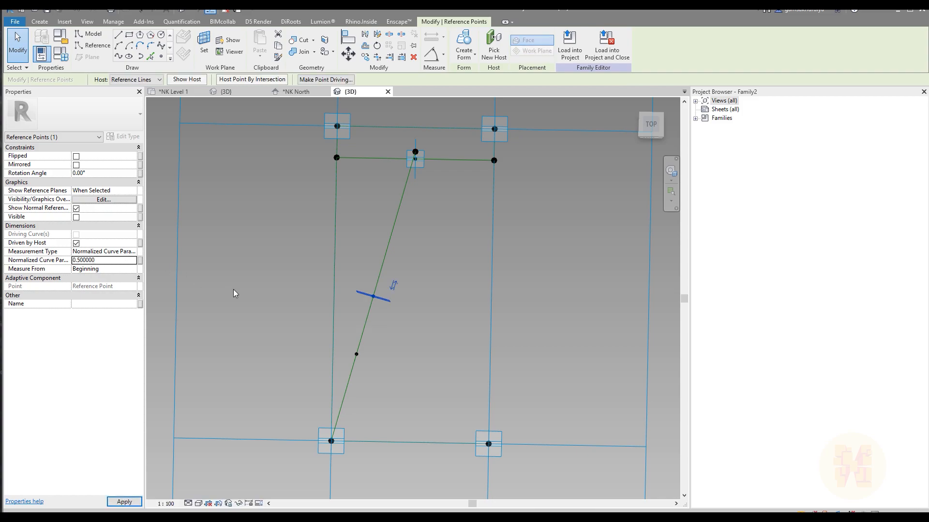
pyautogui.click(233, 293)
pyautogui.keyDown('shift'); pyautogui.moveTo(437, 348); pyautogui.dragTo(410, 353, button='middle'); pyautogui.keyUp('shift')
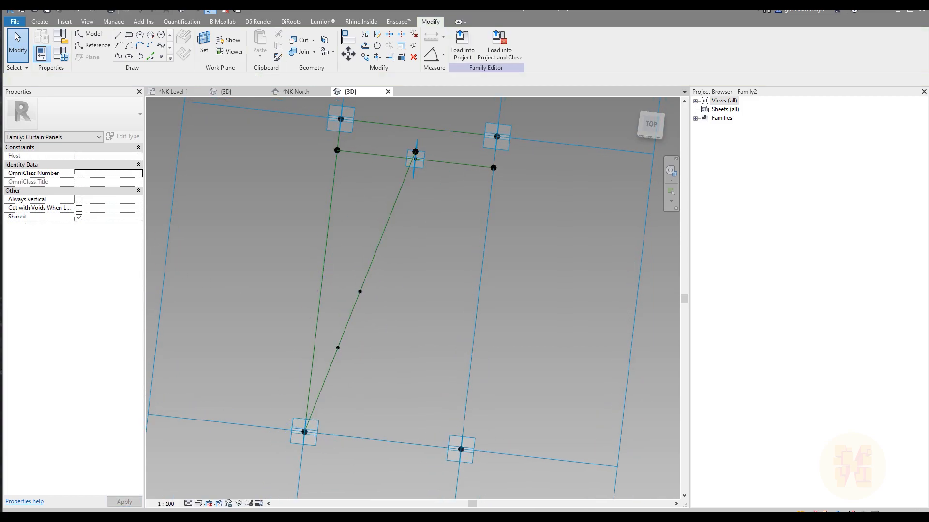
# - Check the facade photo and set the upper diagonal point's normalized curve parameter to 0.4 in the top view
pyautogui.hotkey('alt', 'Tab')
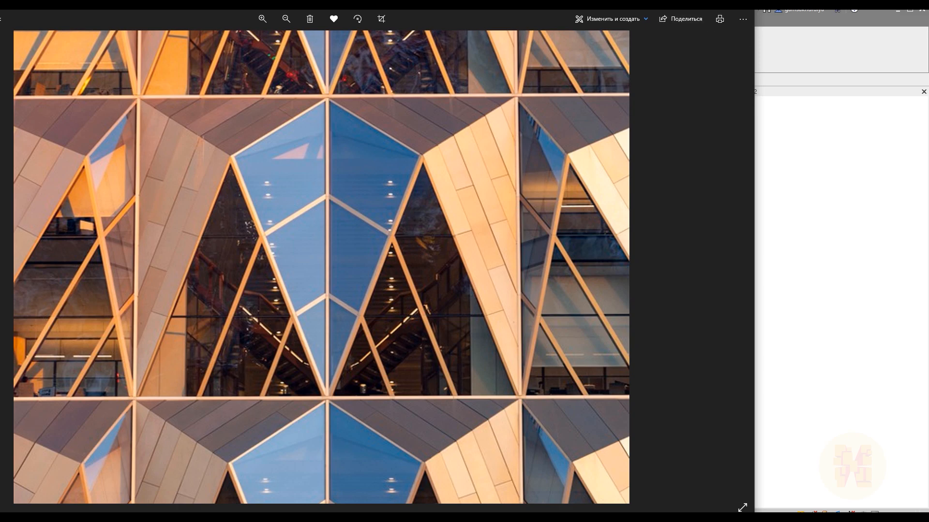
pyautogui.hotkey('alt', 'Tab')
pyautogui.click(649, 135)
pyautogui.scroll(4, 436, 324)
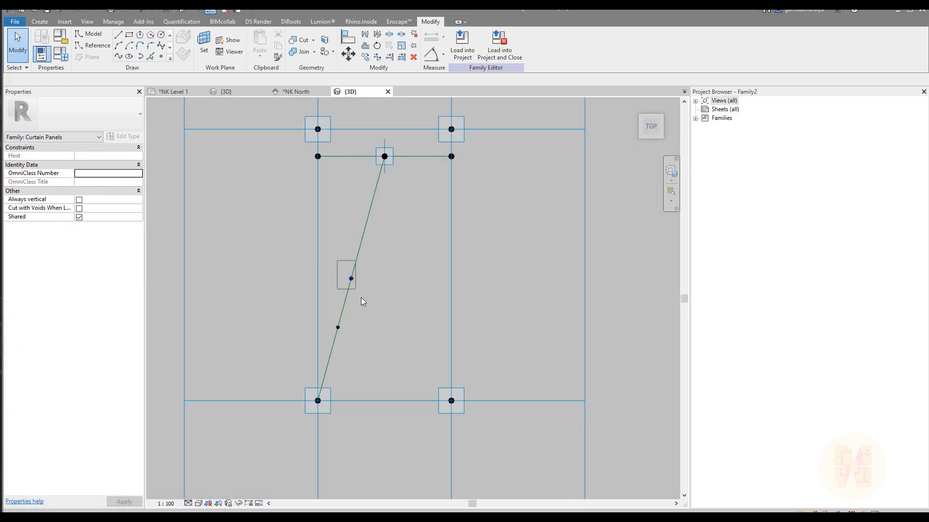
pyautogui.click(350, 279)
pyautogui.click(104, 260)
pyautogui.write('0.4')
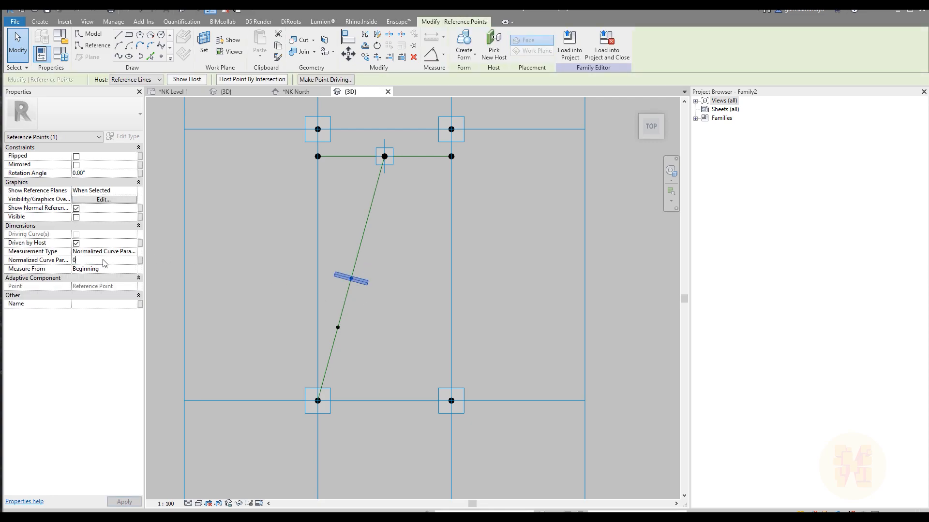
pyautogui.click(289, 300)
pyautogui.moveTo(418, 291); pyautogui.dragTo(397, 299, button='middle')
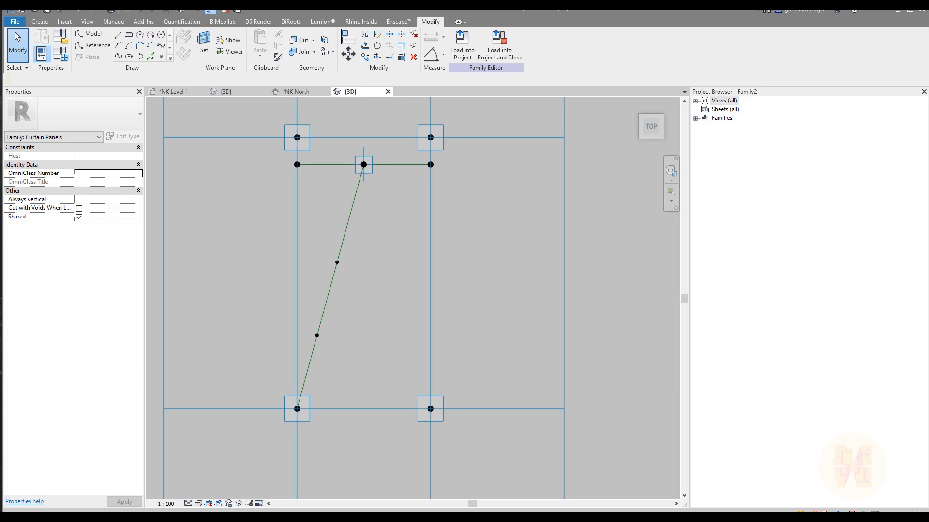
# - Compare the facade photo side by side with the model and mark the matching point locations on the panel's left edge
pyautogui.click(3, 511)
pyautogui.moveTo(227, 6)
pyautogui.mouseDown()
pyautogui.moveTo(450, 18)
pyautogui.moveTo(758, 12)
pyautogui.mouseUp()
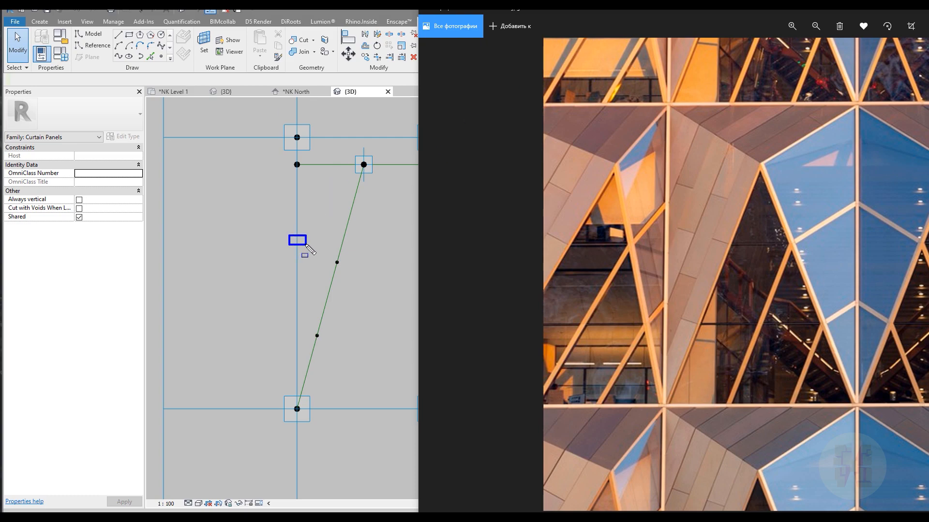
pyautogui.moveTo(290, 304); pyautogui.dragTo(301, 317)
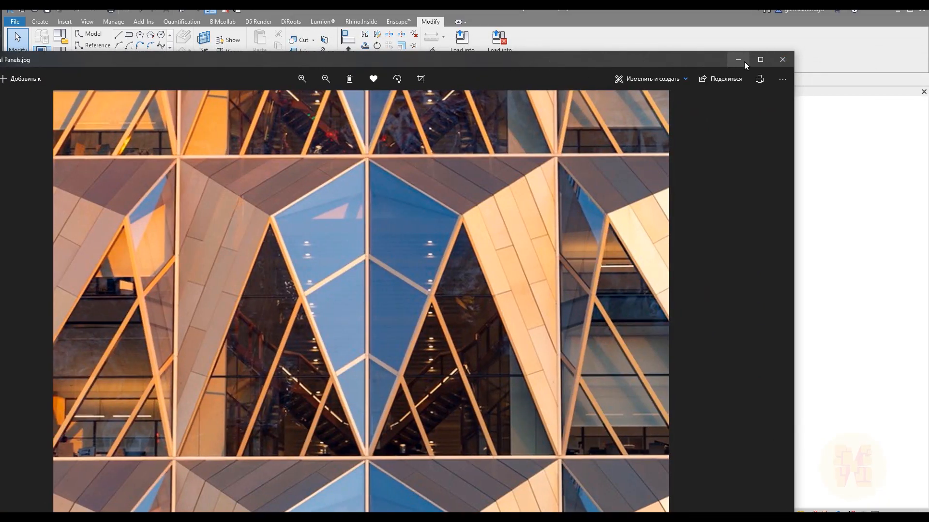
pyautogui.click(738, 63)
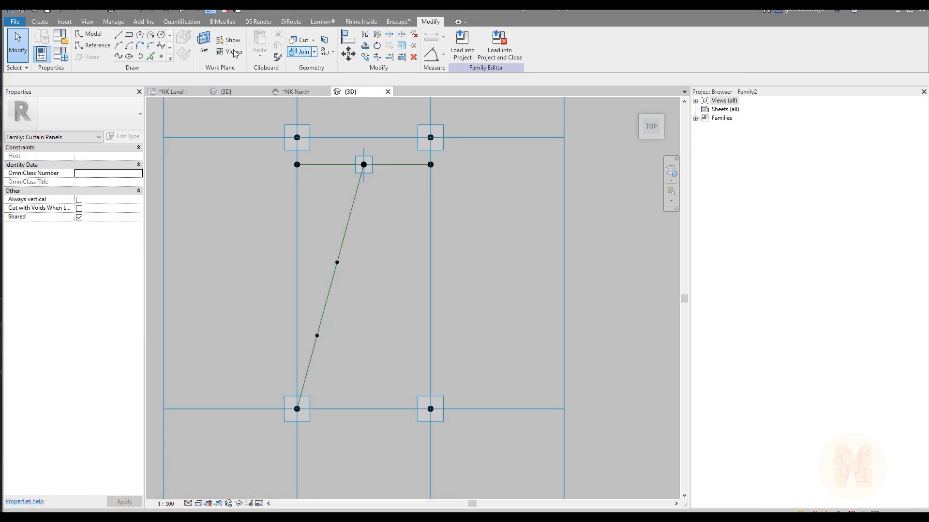
# - Place two reference points on the vertical reference line along the panel's left edge
pyautogui.click(161, 56)
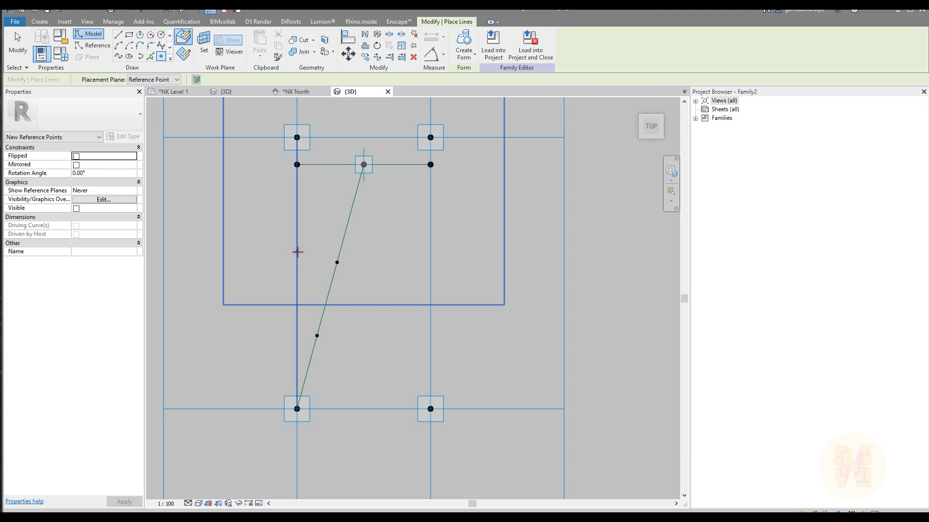
pyautogui.click(297, 309)
pyautogui.press('Escape')
pyautogui.press('Escape')
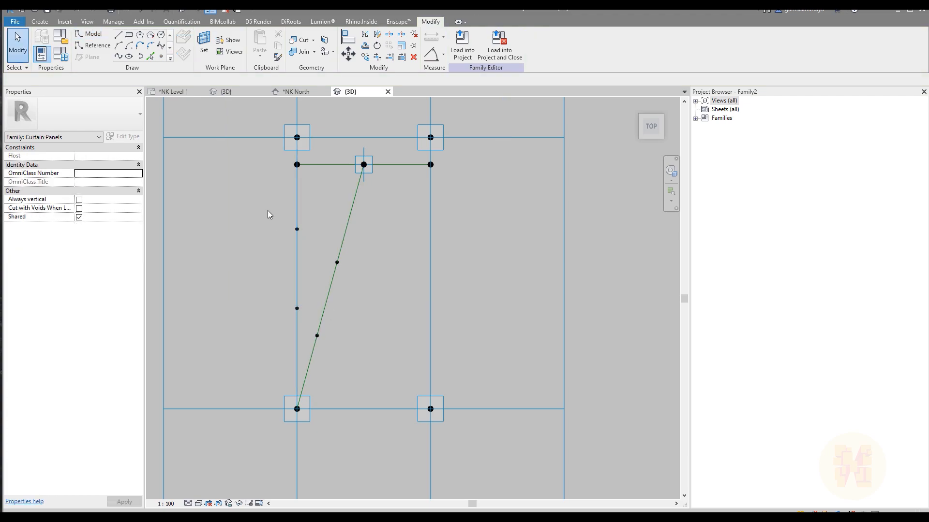
# - Try a normalized curve parameter of 0.3 for the upper reference point on the panel's left edge
pyautogui.click(304, 236)
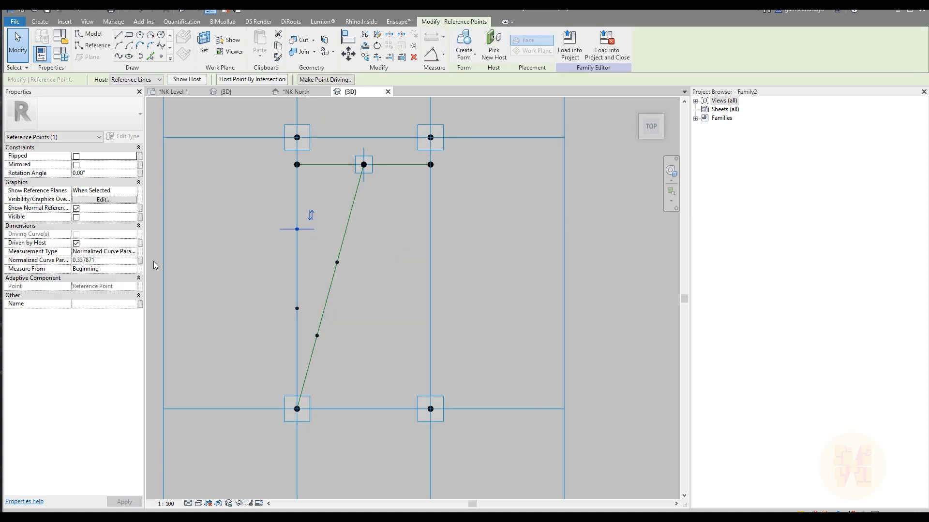
pyautogui.click(117, 262)
pyautogui.write('0.300000')
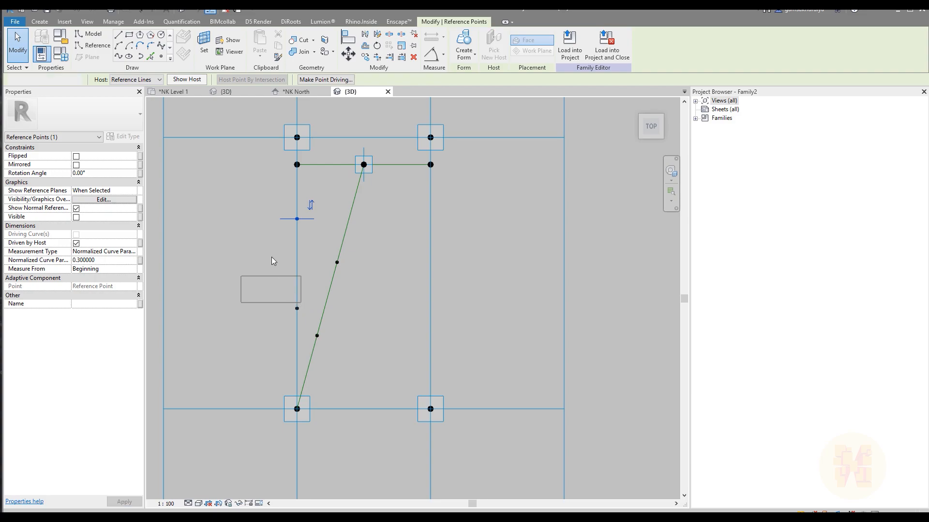
pyautogui.click(267, 212)
# - Set the normalized curve parameter of the left edge's upper reference point to 0.35
pyautogui.moveTo(268, 199); pyautogui.dragTo(309, 229)
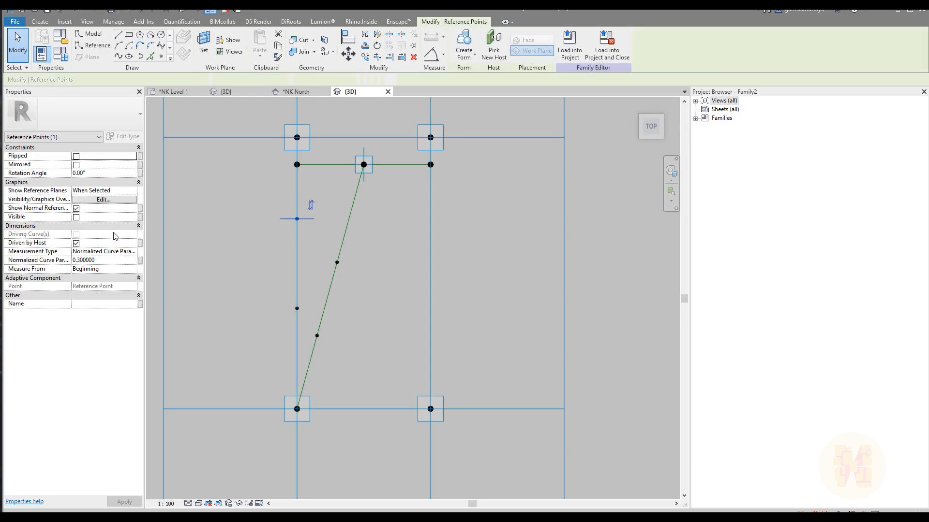
pyautogui.click(116, 263)
pyautogui.write('0.3')
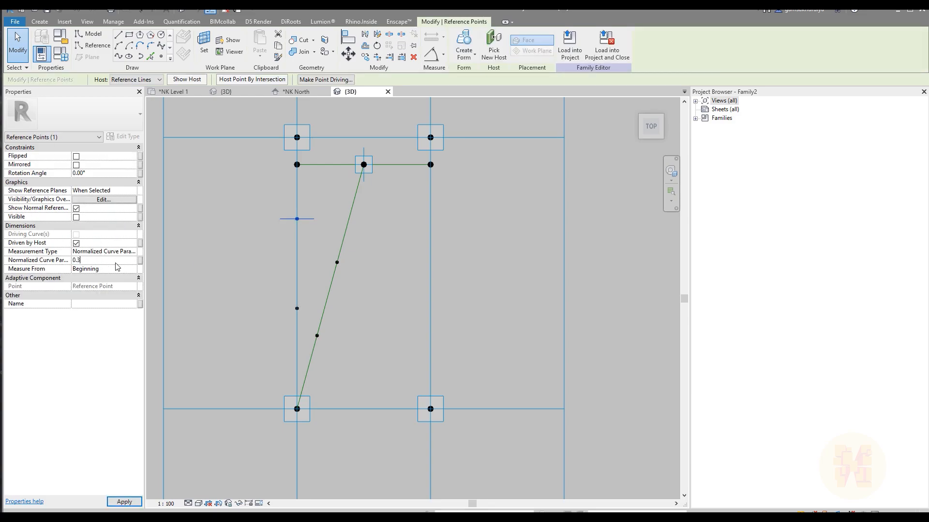
pyautogui.press('Tab')
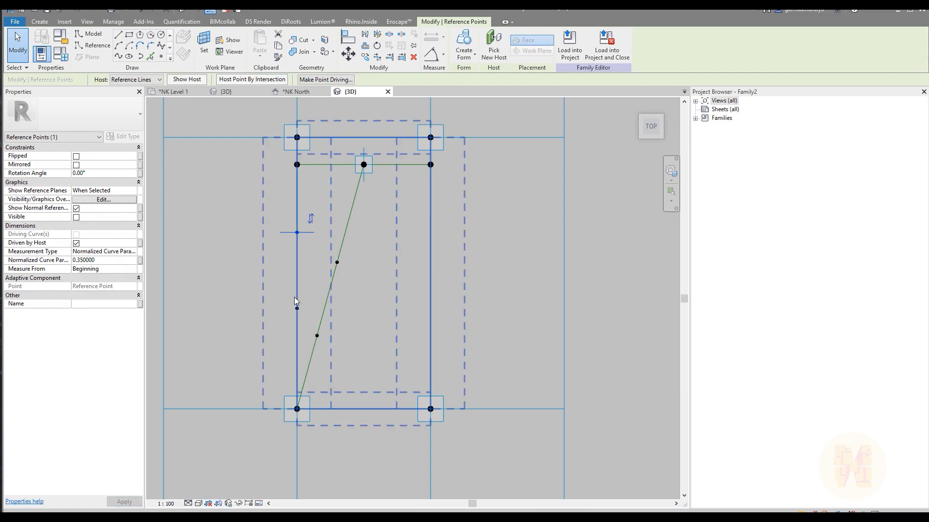
pyautogui.click(294, 297)
# - Try normalized curve parameters of 0.55 and 0.6 for the lower reference point on the panel's left edge
pyautogui.moveTo(234, 281); pyautogui.dragTo(300, 319)
pyautogui.click(115, 262)
pyautogui.write('0.55')
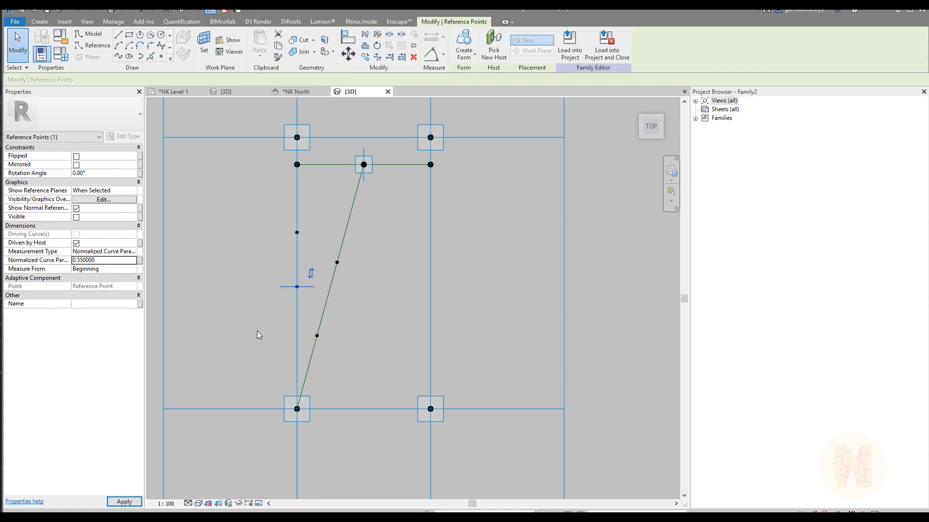
pyautogui.click(263, 326)
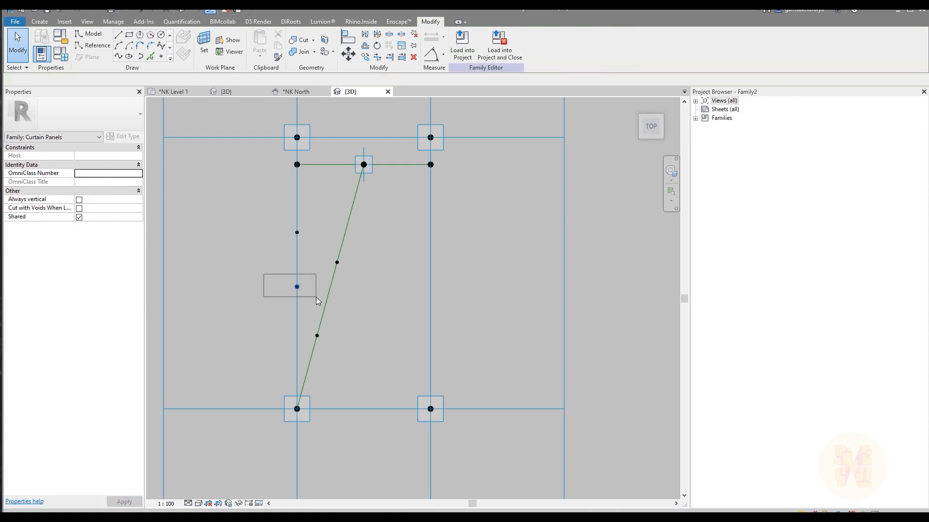
pyautogui.moveTo(317, 301); pyautogui.dragTo(316, 300)
pyautogui.click(111, 263)
pyautogui.write('0.6')
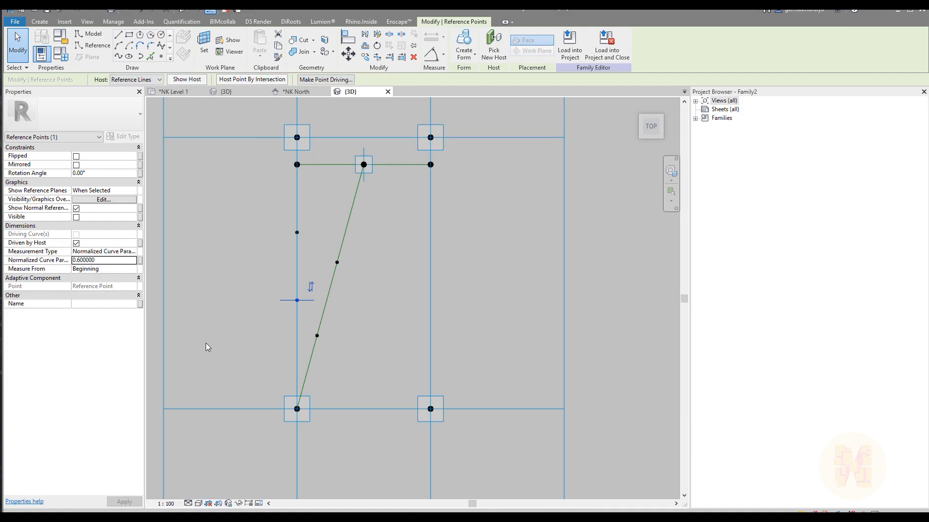
pyautogui.click(228, 338)
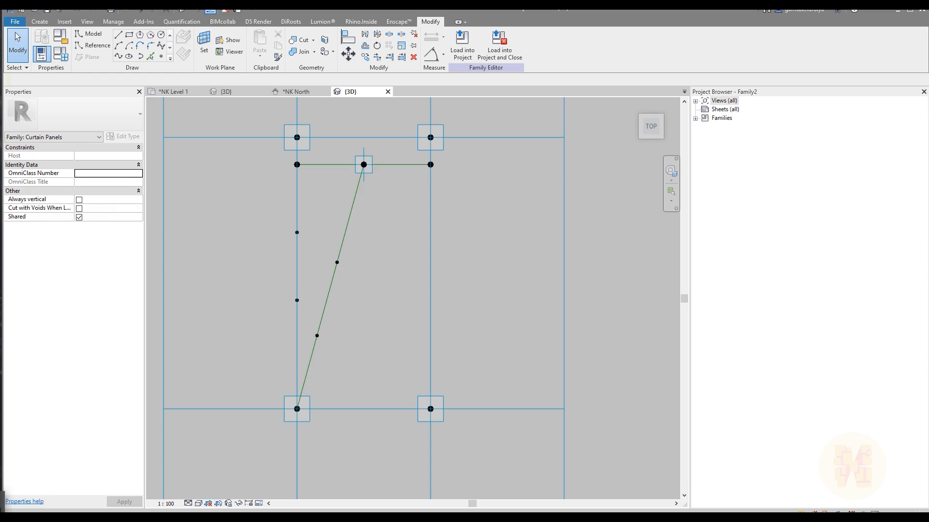
# - Compare the model with the facade photo and set the left edge's lower point to a normalized curve parameter of 0.65
pyautogui.hotkey('alt', 'Tab')
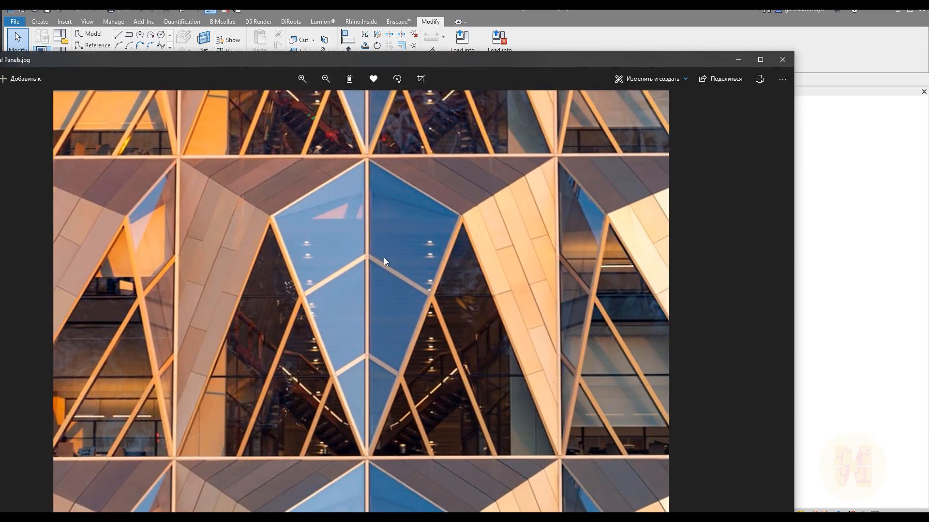
pyautogui.moveTo(379, 54); pyautogui.dragTo(791, 52)
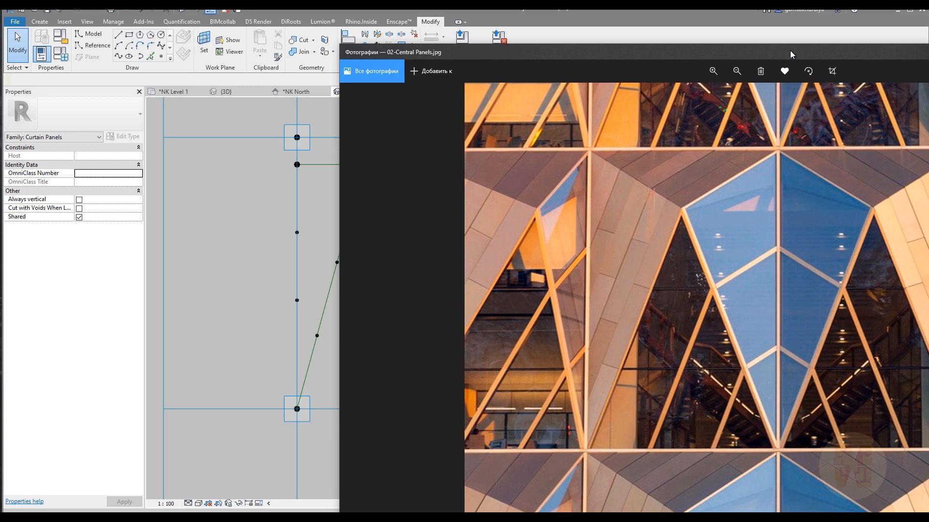
pyautogui.click(268, 295)
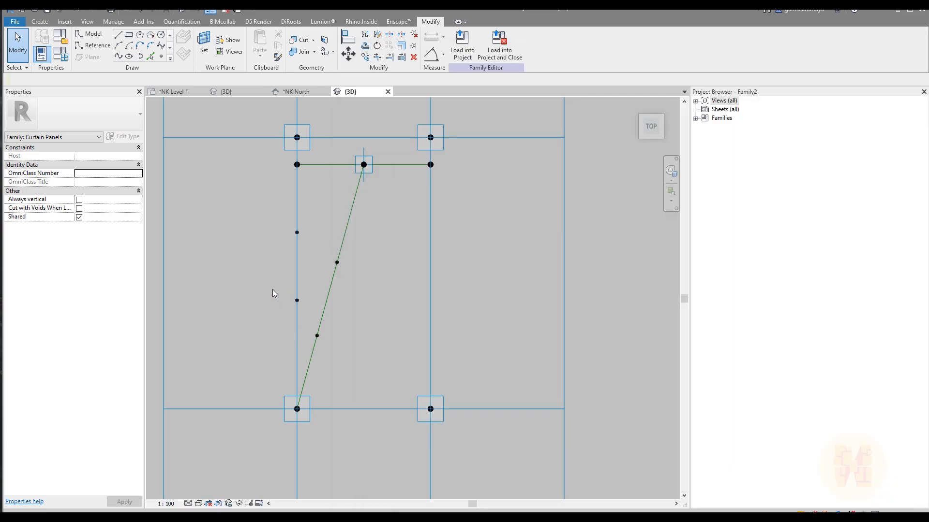
pyautogui.click(303, 310)
pyautogui.click(103, 261)
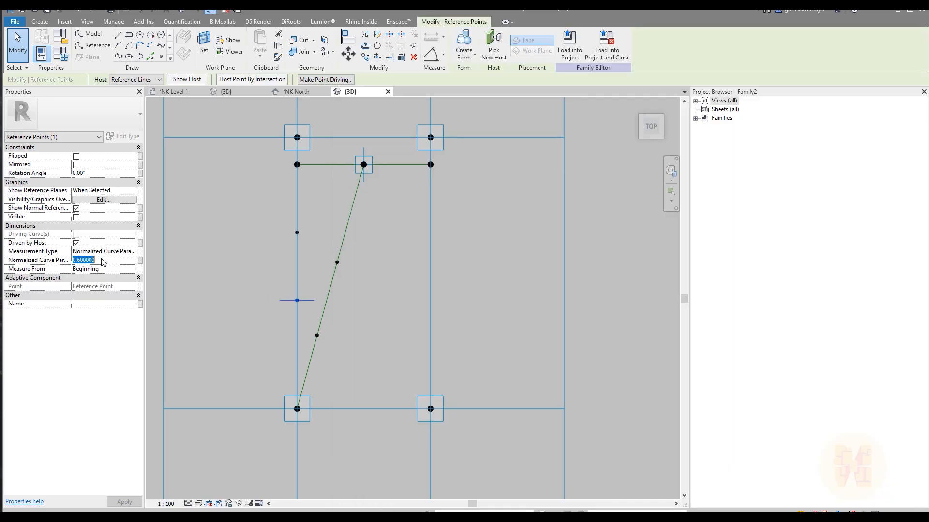
pyautogui.write('0.6')
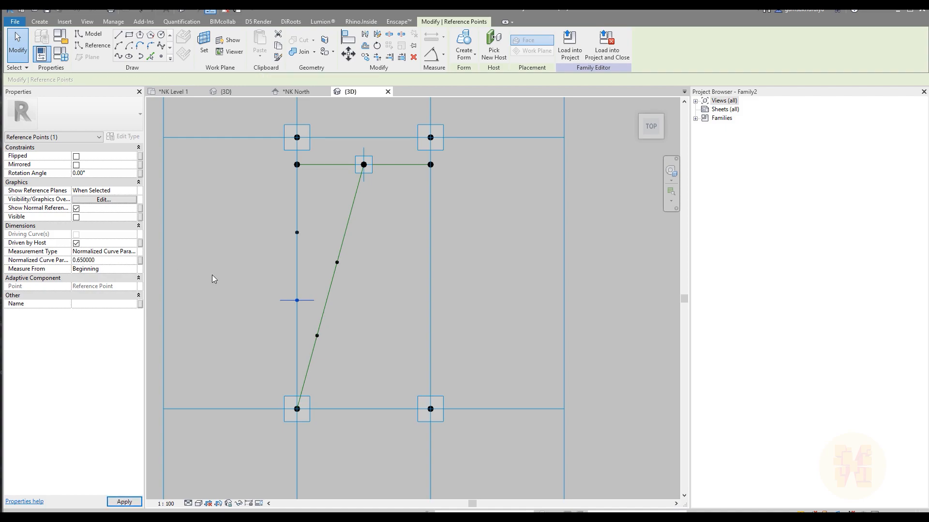
pyautogui.click(247, 287)
# - Place two reference points on the panel's bottom edge line between its two corner points
pyautogui.moveTo(275, 301); pyautogui.dragTo(242, 274, button='middle')
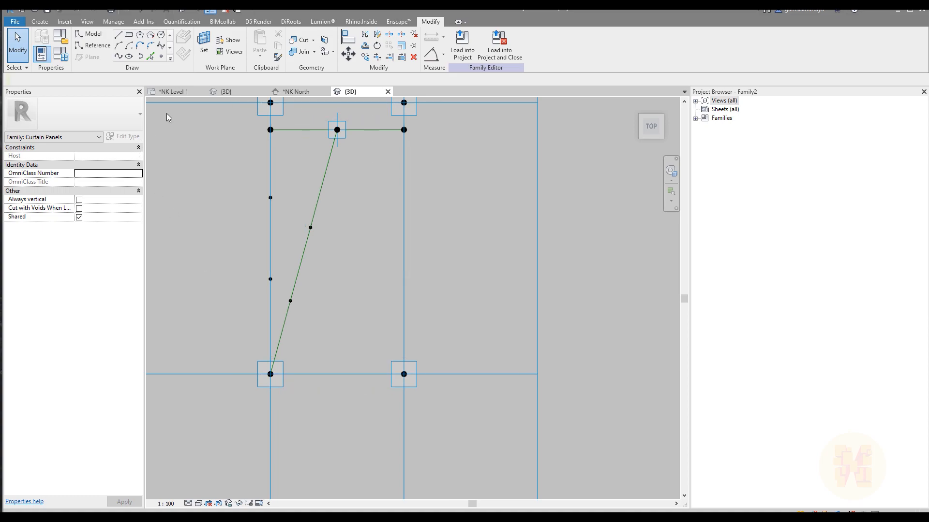
pyautogui.click(161, 57)
pyautogui.click(309, 374)
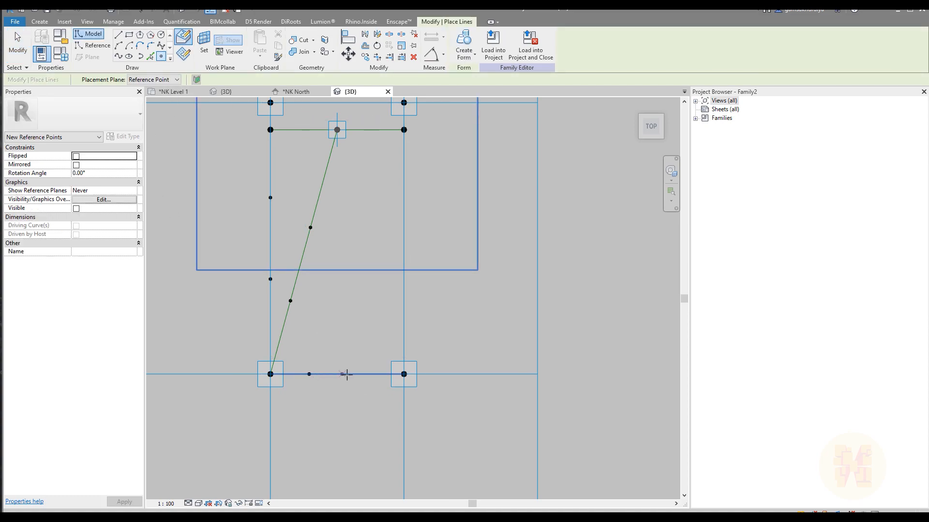
pyautogui.click(351, 373)
pyautogui.press('Escape')
# - Set the normalized curve parameters of the bottom edge's two inner points to 0.3 for the first and 0.6 for the second
pyautogui.moveTo(299, 355); pyautogui.dragTo(315, 388)
pyautogui.click(111, 261)
pyautogui.write('0.3')
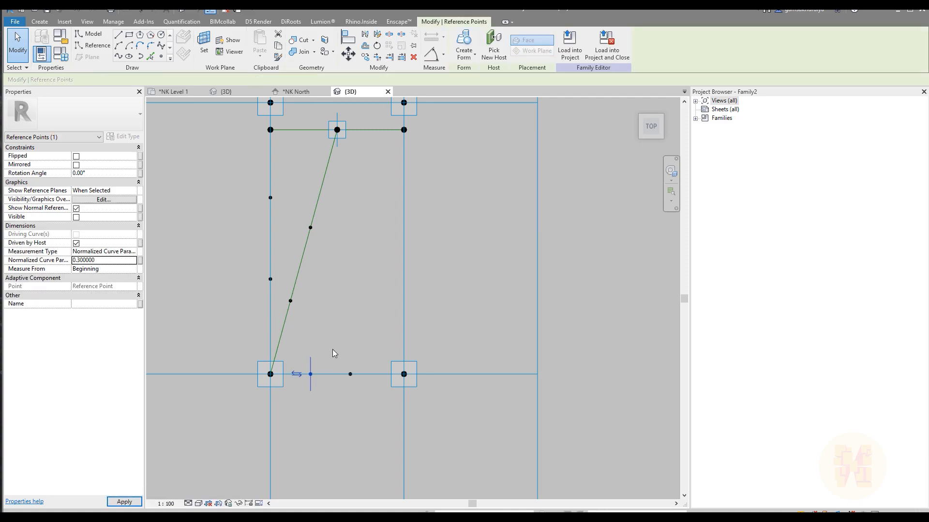
pyautogui.click(350, 374)
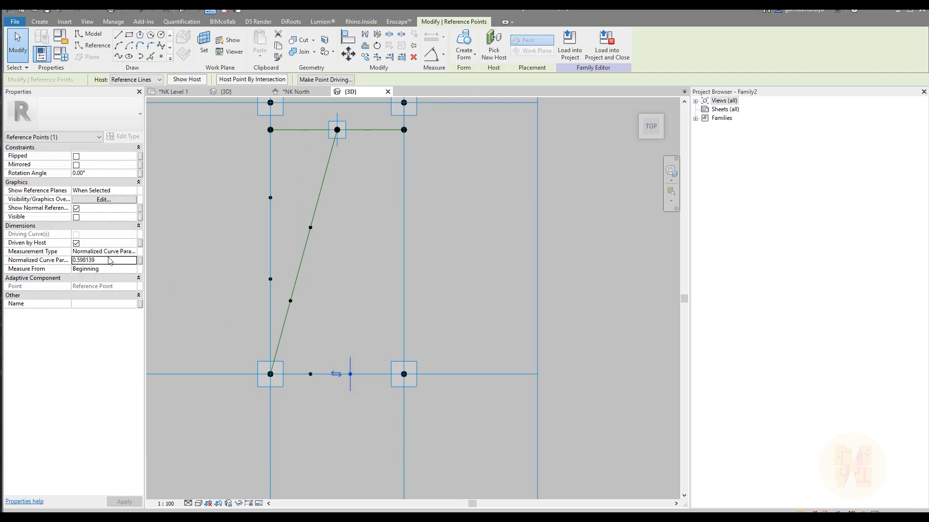
pyautogui.click(111, 262)
pyautogui.write('0.6')
pyautogui.click(313, 362)
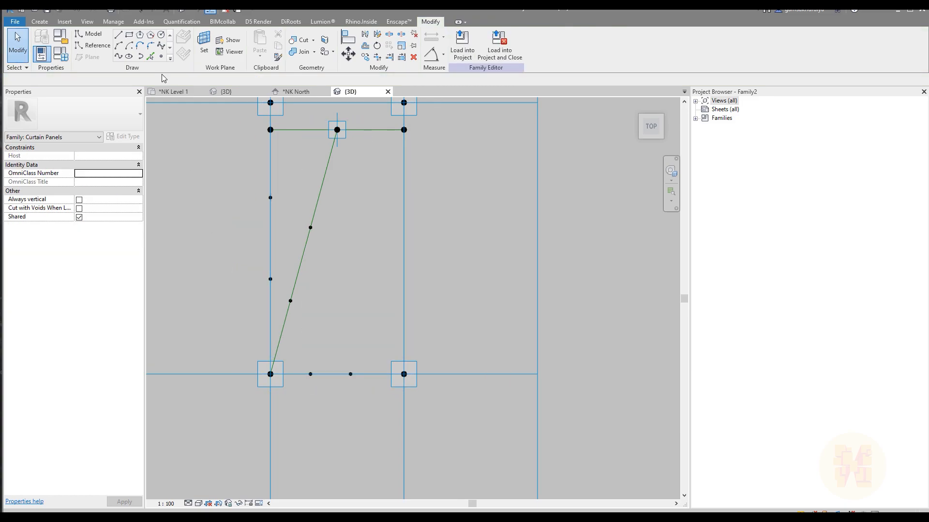
# - Draw chained reference lines from the left edge's upper point through the diagonal's upper point to the bottom edge's 0.6 point
pyautogui.click(92, 46)
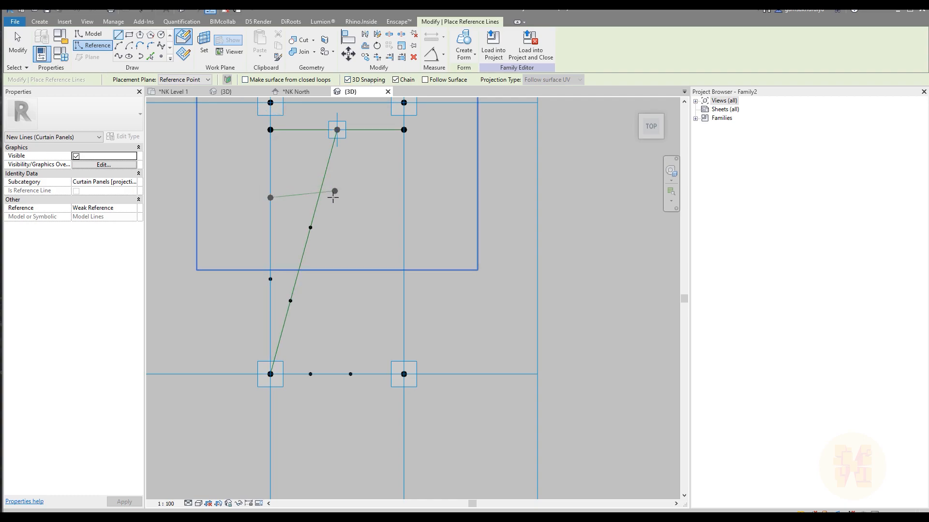
pyautogui.click(310, 228)
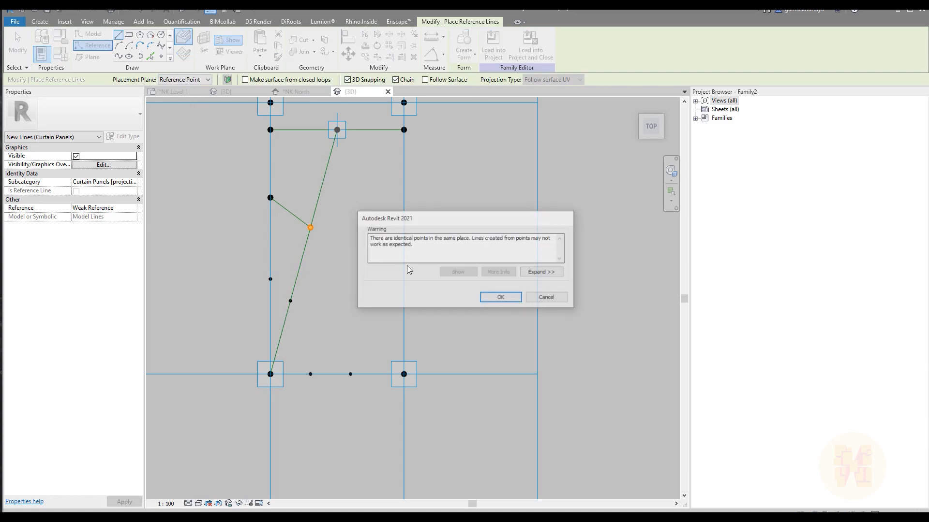
pyautogui.click(499, 296)
pyautogui.click(351, 374)
pyautogui.press('Escape')
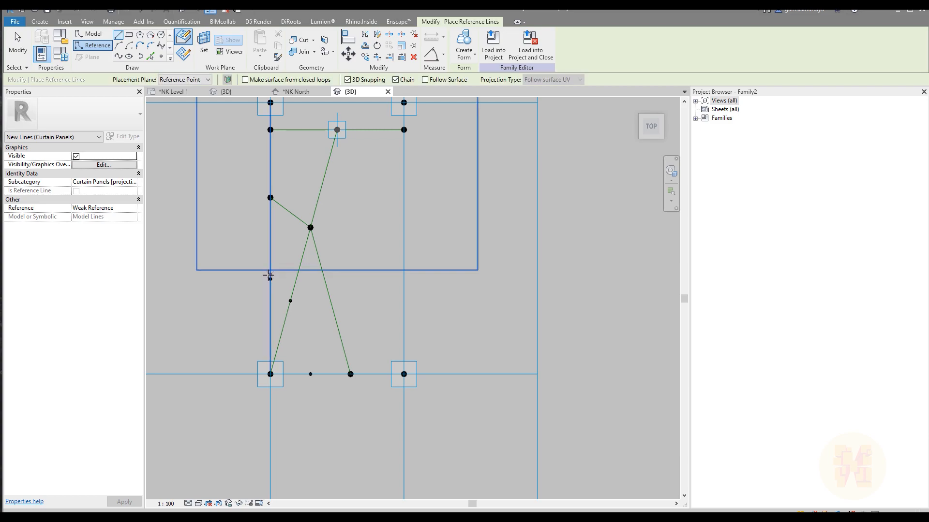
# - Draw reference lines from the left edge's lower point to the diagonal's lower point and on to the bottom edge's 0.3 point
pyautogui.click(270, 279)
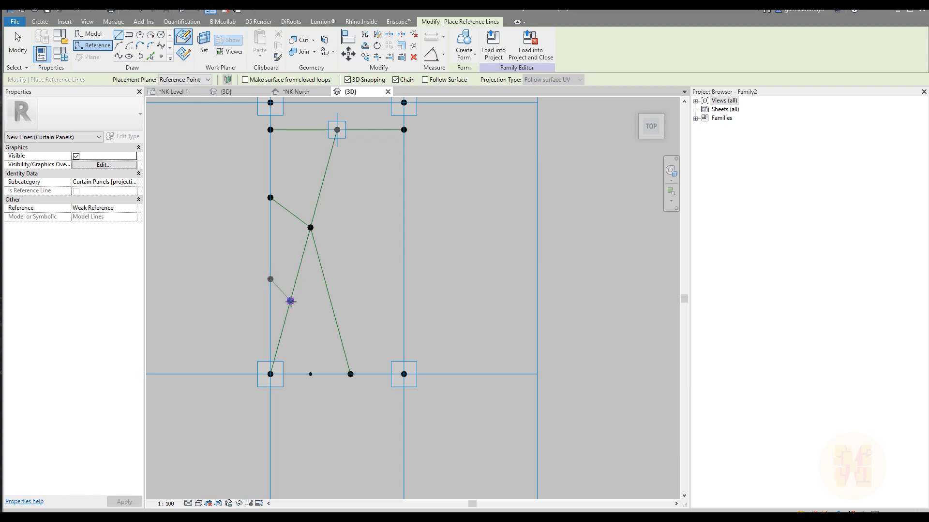
pyautogui.click(296, 302)
pyautogui.press('Escape')
pyautogui.click(291, 301)
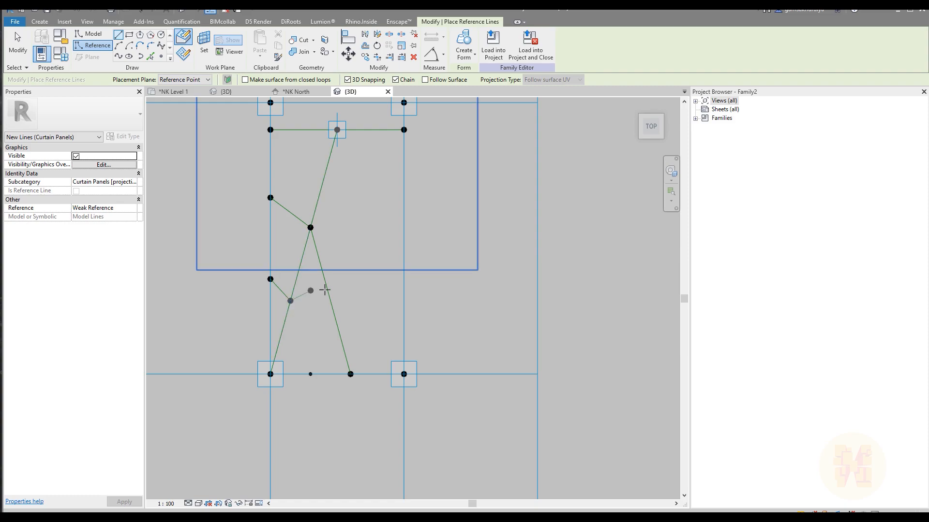
pyautogui.click(310, 374)
pyautogui.press('Escape')
pyautogui.press('Escape')
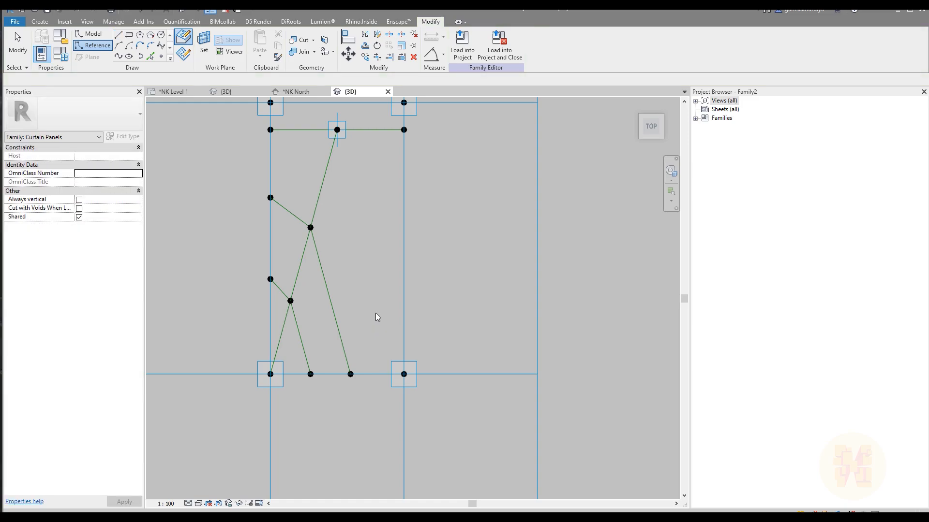
# - Set the Secondary_Point_Offset family parameter to 2500 and apply it to the panel framework
pyautogui.scroll(-3, 378, 317)
pyautogui.keyDown('shift'); pyautogui.moveTo(454, 338); pyautogui.dragTo(465, 318, button='middle'); pyautogui.keyUp('shift')
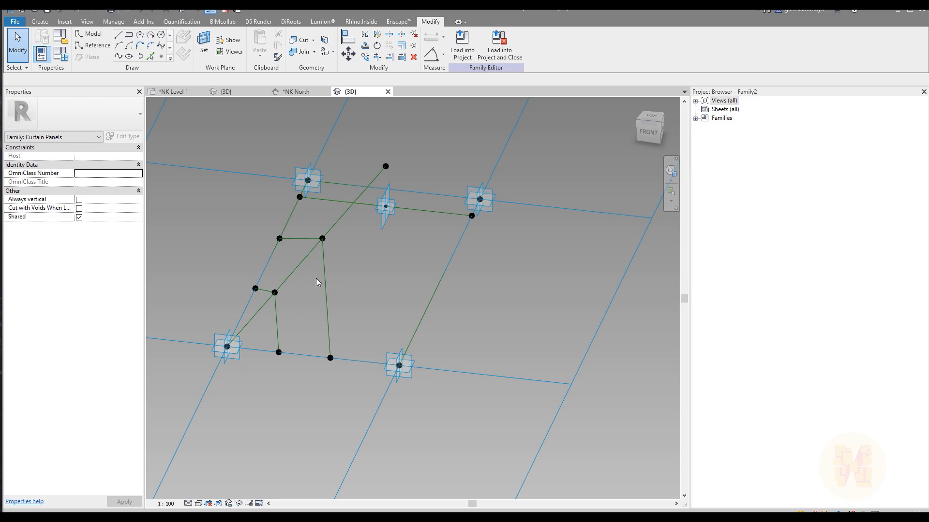
pyautogui.keyDown('shift'); pyautogui.moveTo(433, 318); pyautogui.dragTo(385, 322, button='middle'); pyautogui.keyUp('shift')
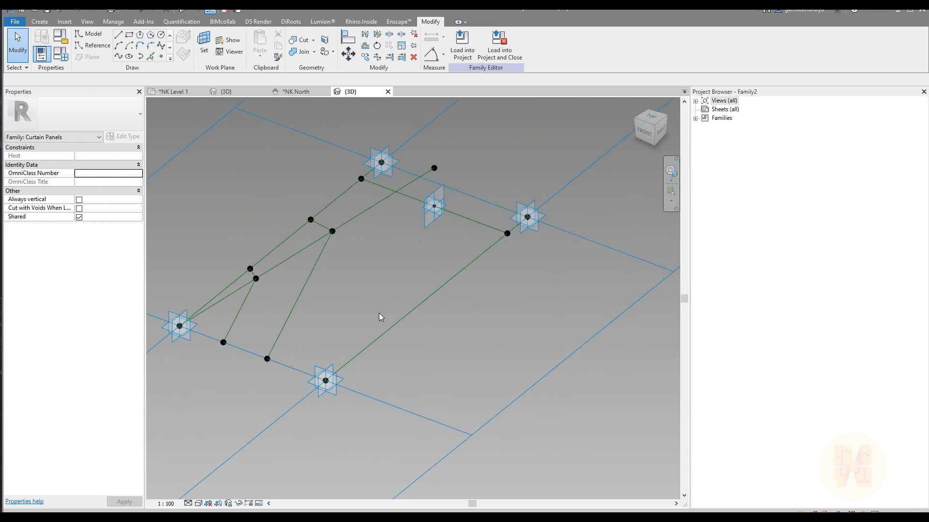
pyautogui.click(61, 53)
pyautogui.click(650, 284)
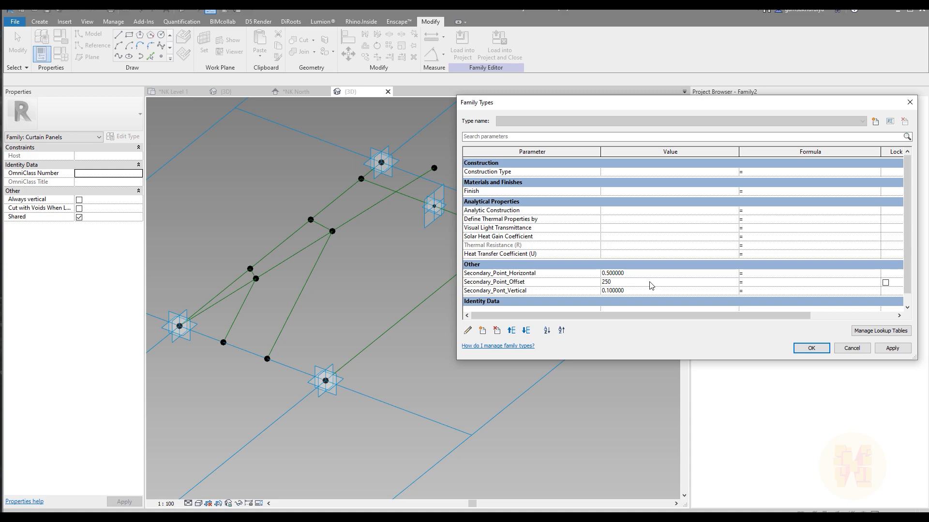
pyautogui.click(892, 348)
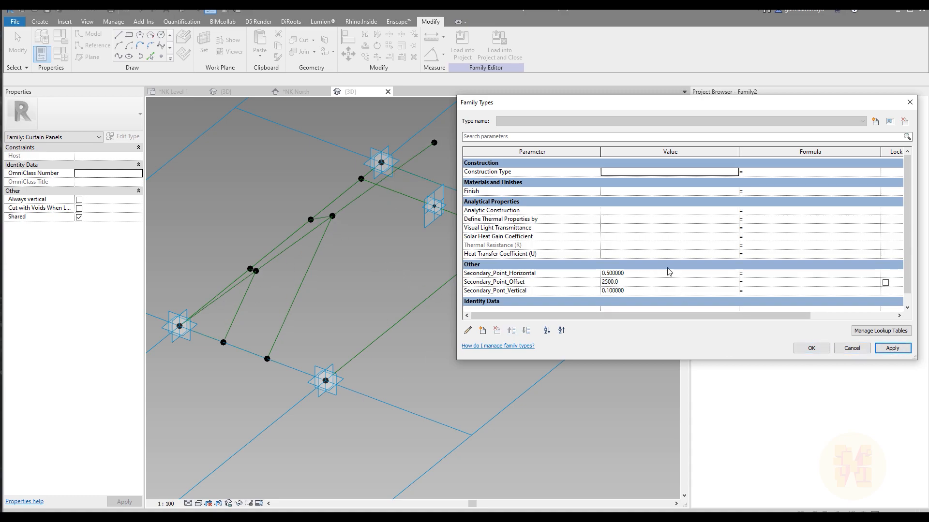
# - Flex the family with Secondary_Pont_Vertical set to 0.5 and inspect the panel framework from several angles
pyautogui.click(637, 293)
pyautogui.write('0.')
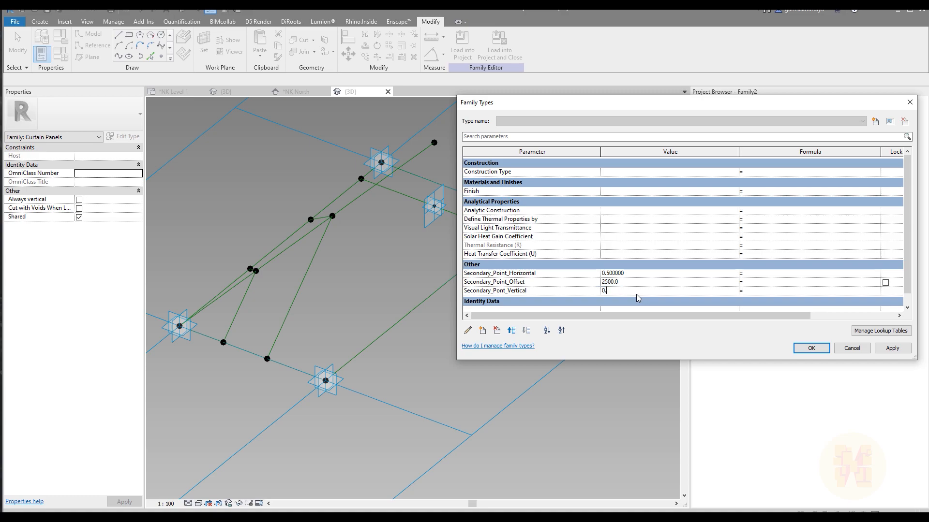
pyautogui.write('5')
pyautogui.click(892, 348)
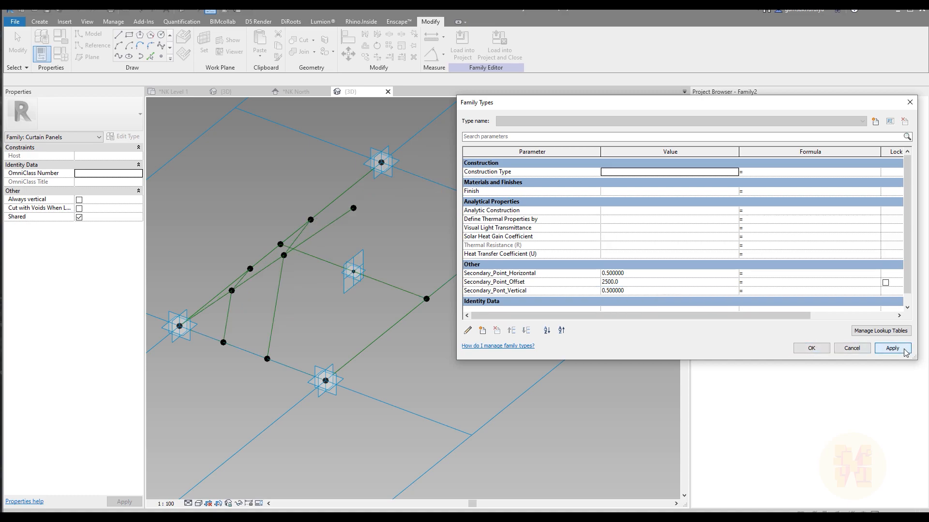
pyautogui.click(811, 349)
pyautogui.keyDown('shift'); pyautogui.moveTo(278, 329); pyautogui.dragTo(220, 310, button='middle'); pyautogui.keyUp('shift')
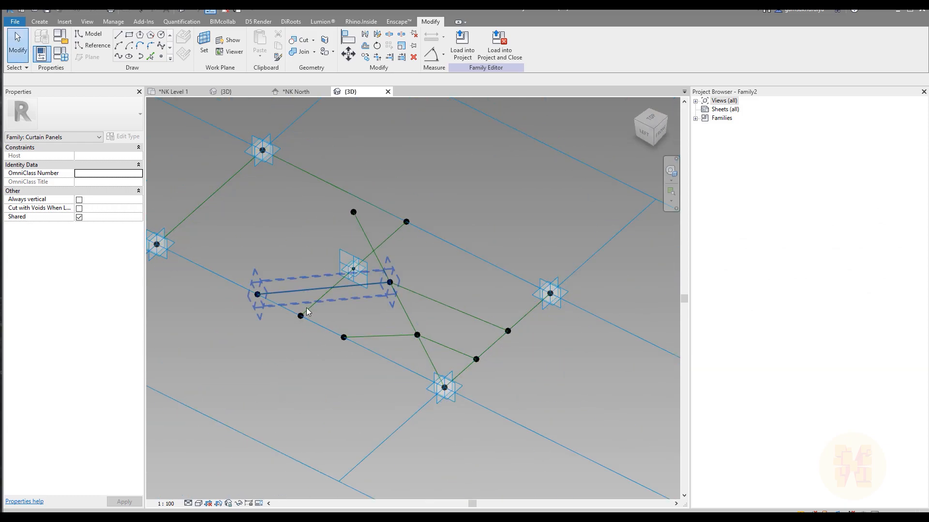
pyautogui.keyDown('shift'); pyautogui.moveTo(609, 344); pyautogui.dragTo(427, 355, button='middle'); pyautogui.keyUp('shift')
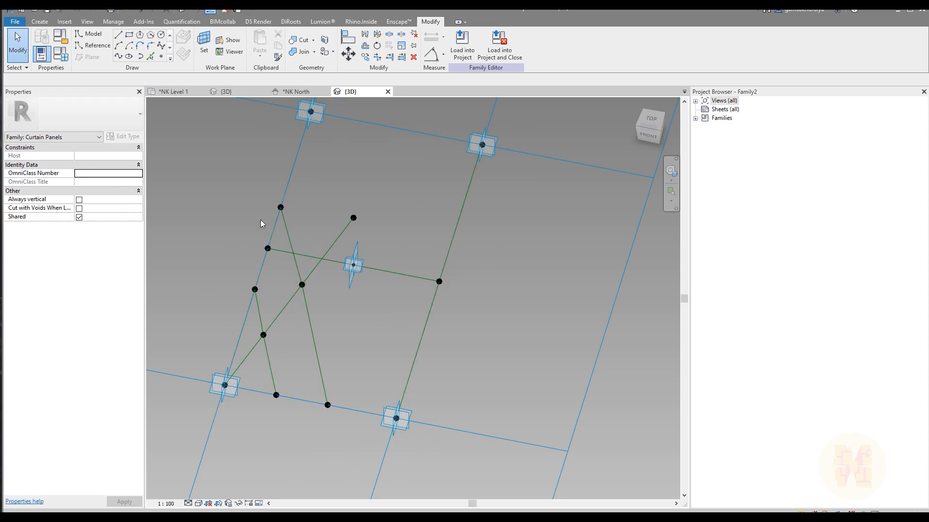
# - Flex the family with Secondary_Pont_Vertical set to 0.1 and inspect the panel framework
pyautogui.press('f')
pyautogui.press('t')
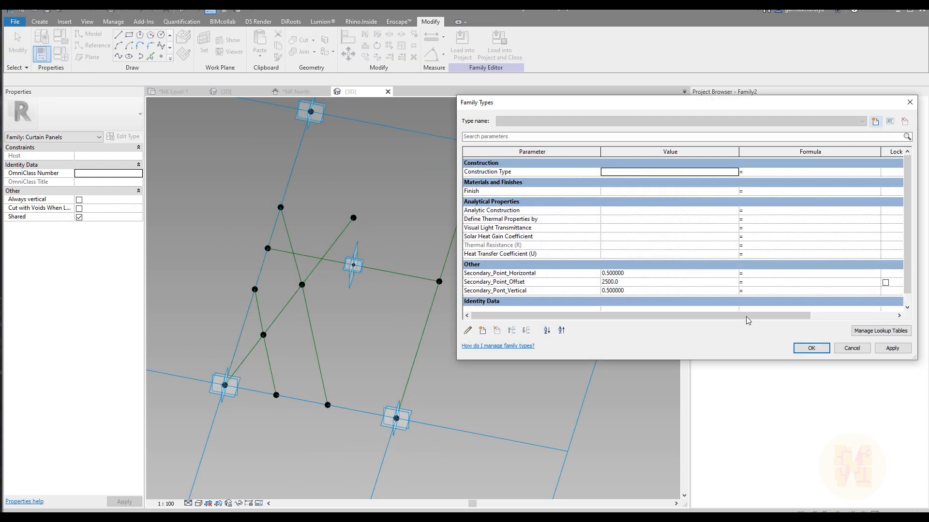
pyautogui.click(642, 285)
pyautogui.click(660, 293)
pyautogui.write('0.1')
pyautogui.press('Tab')
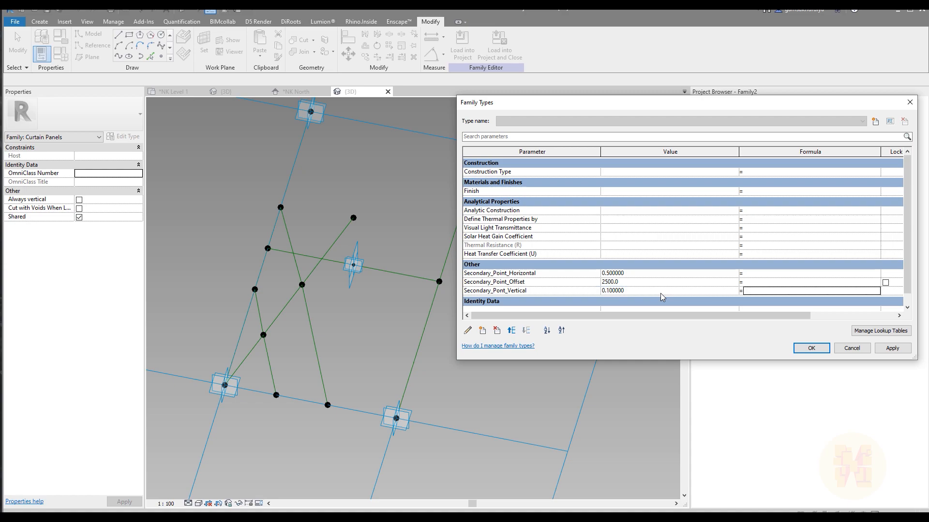
pyautogui.click(811, 349)
pyautogui.keyDown('shift'); pyautogui.moveTo(485, 276); pyautogui.dragTo(341, 275, button='middle'); pyautogui.keyUp('shift')
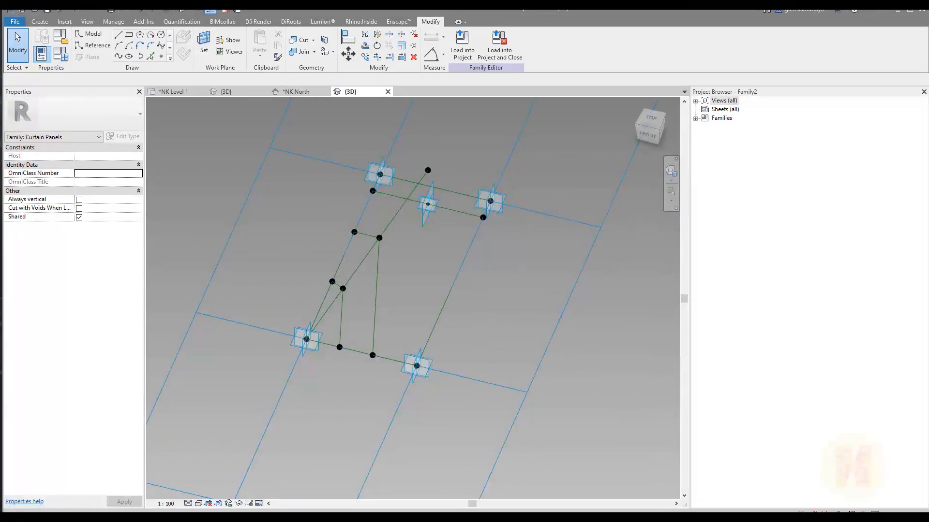
# - Compare the framework with the facade reference photo 02-Central Panels.jpg, and return to Revit to examine it from the top
pyautogui.click(2, 513)
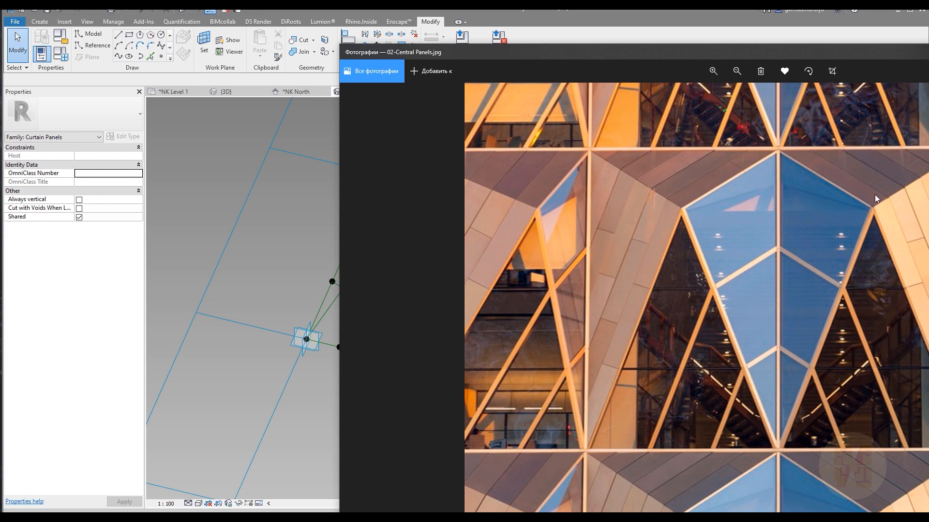
pyautogui.moveTo(928, 54); pyautogui.dragTo(613, 60)
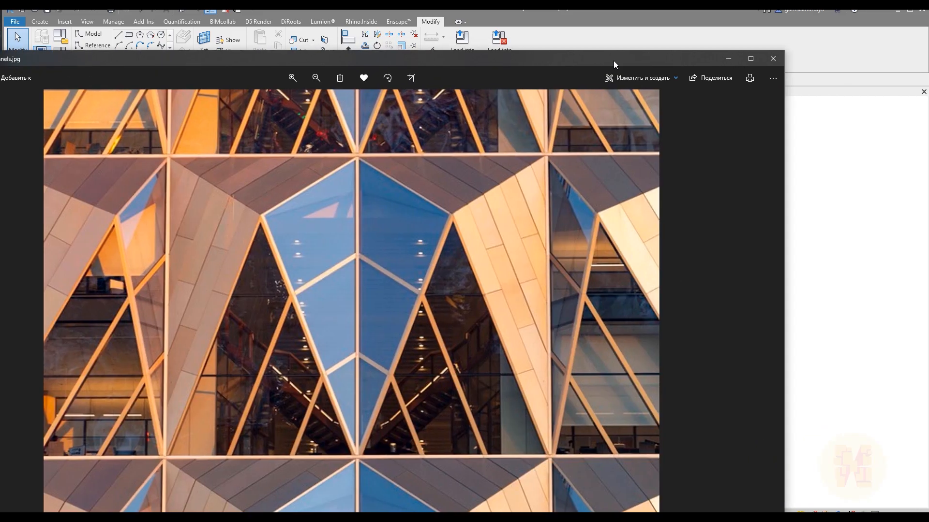
pyautogui.click(727, 59)
pyautogui.keyDown('shift'); pyautogui.moveTo(468, 312); pyautogui.dragTo(562, 479, button='middle'); pyautogui.keyUp('shift')
pyautogui.scroll(2, 563, 479)
pyautogui.keyDown('shift'); pyautogui.moveTo(508, 322); pyautogui.dragTo(428, 323, button='middle'); pyautogui.keyUp('shift')
pyautogui.click(651, 127)
pyautogui.scroll(4, 433, 236)
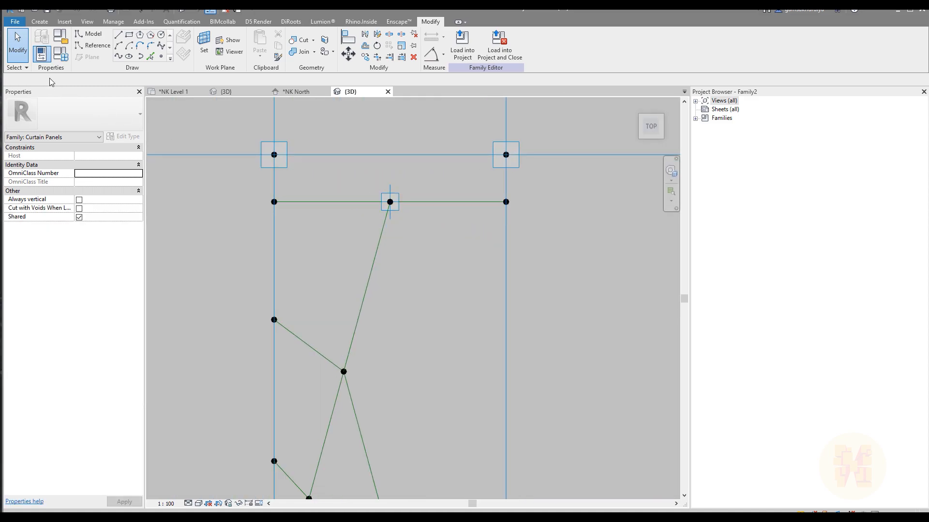
# - Set the Secondary_Pont_Vertical family parameter to 0.2 and inspect the whole panel framework
pyautogui.click(61, 54)
pyautogui.click(666, 290)
pyautogui.write('0.2')
pyautogui.click(892, 348)
pyautogui.click(810, 349)
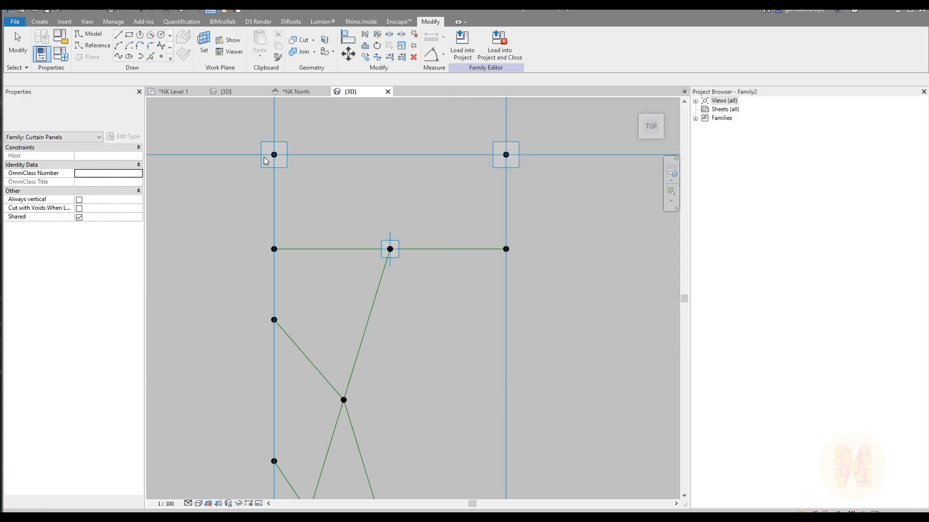
pyautogui.scroll(-3, 448, 217)
pyautogui.moveTo(456, 265); pyautogui.dragTo(427, 221, button='middle')
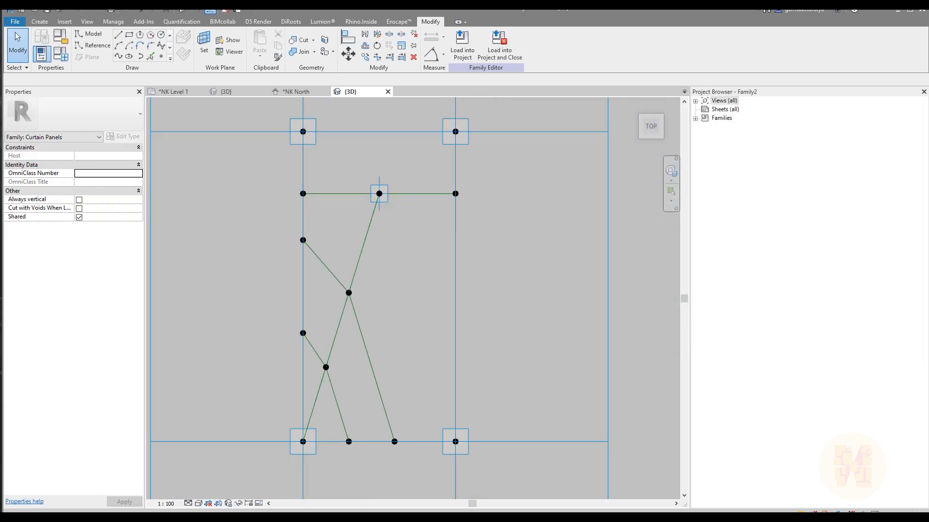
# - Recheck the facade reference photo and set the Secondary_Pont_Vertical family parameter to 0.25
pyautogui.click(5, 505)
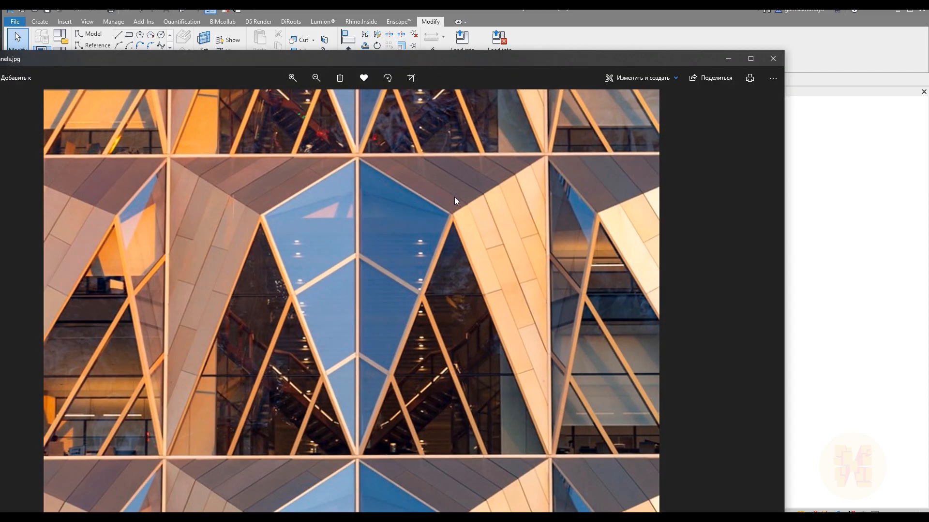
pyautogui.click(728, 59)
pyautogui.press('f')
pyautogui.press('t')
pyautogui.click(652, 291)
pyautogui.write('0.25')
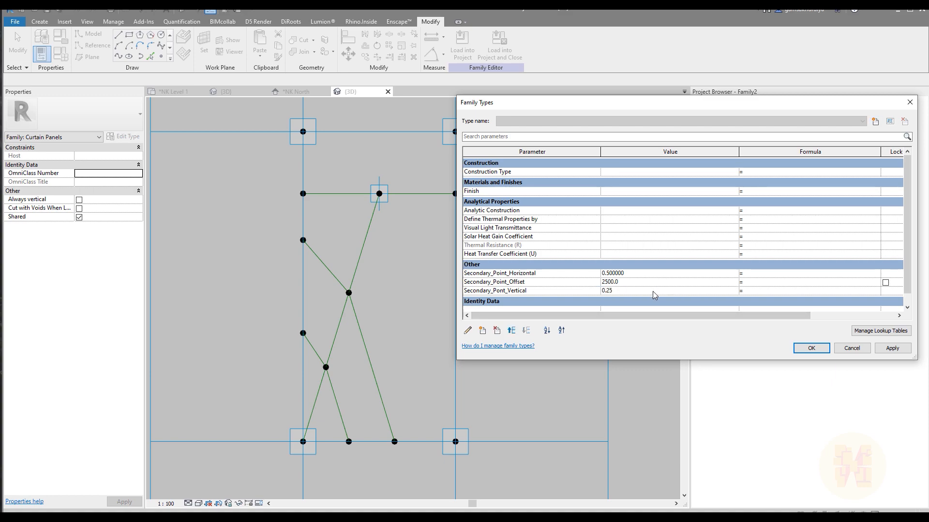
pyautogui.click(811, 348)
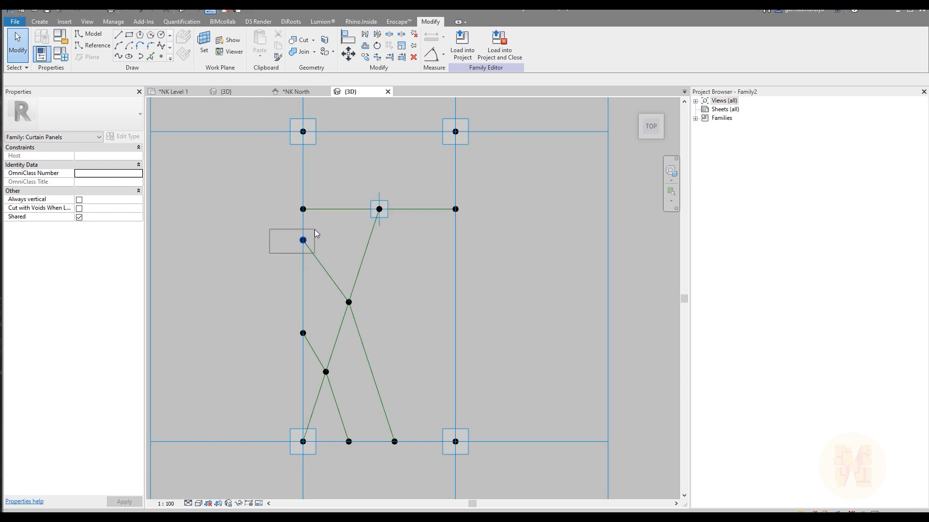
# - Set the normalized curve parameter of the left edge's upper diagonal-line reference point to 0.45
pyautogui.click(303, 240)
pyautogui.click(113, 261)
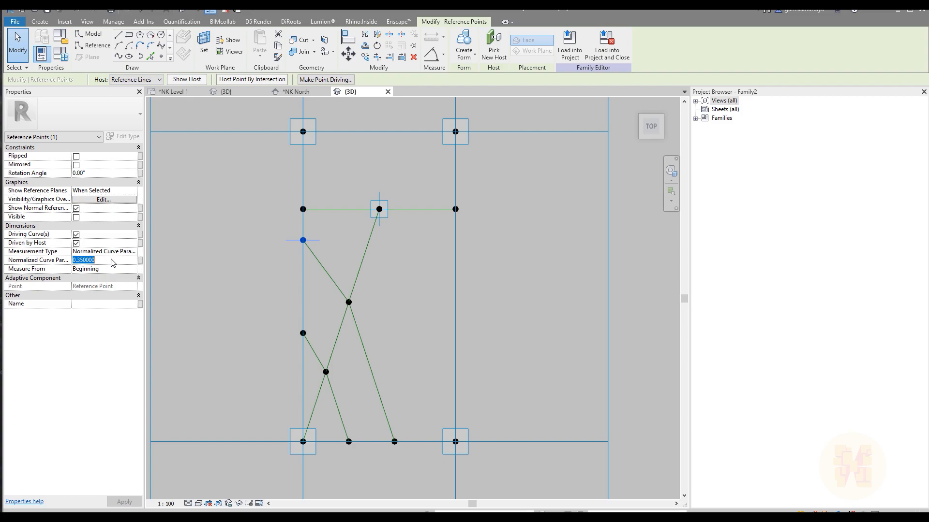
pyautogui.write('0.54')
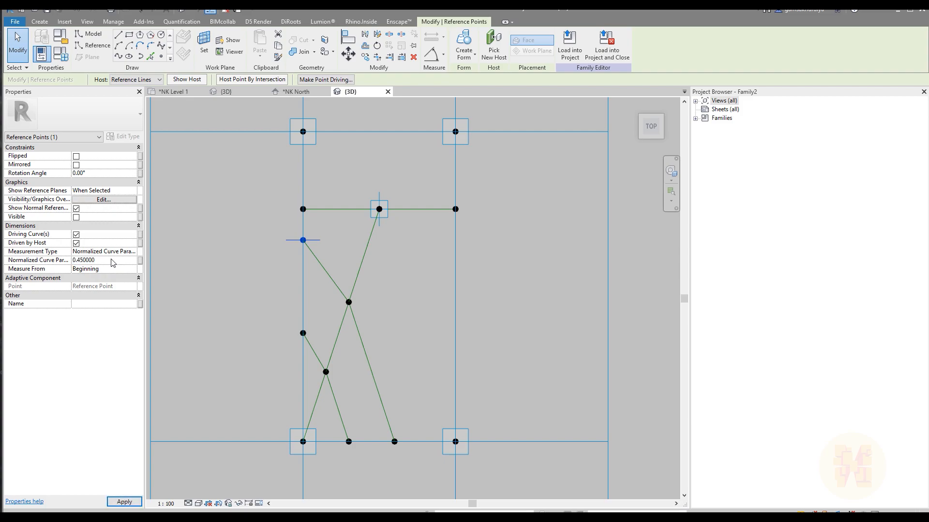
# - Try 0.75 as the normalized curve parameter of the left edge's lower reference point and settle on 0.7
pyautogui.click(303, 333)
pyautogui.click(114, 261)
pyautogui.write('0.75')
pyautogui.press('Return')
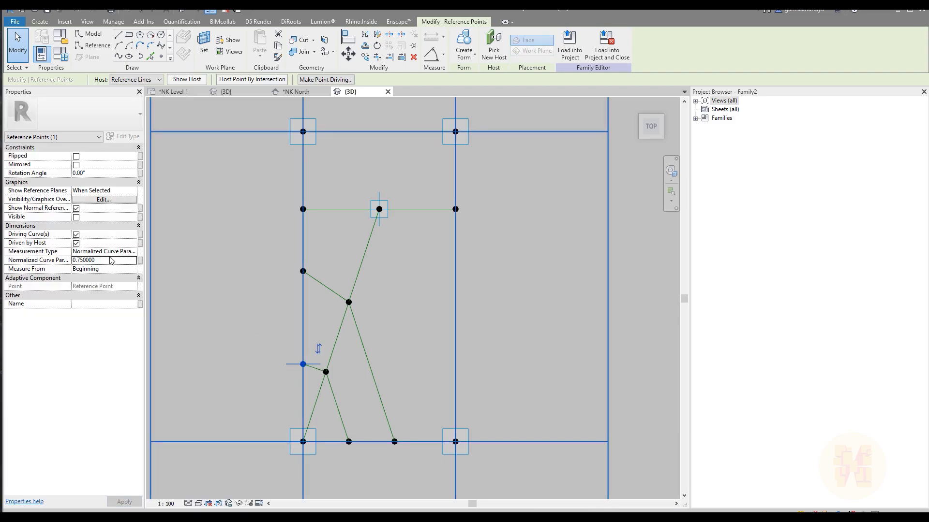
pyautogui.write('0.7')
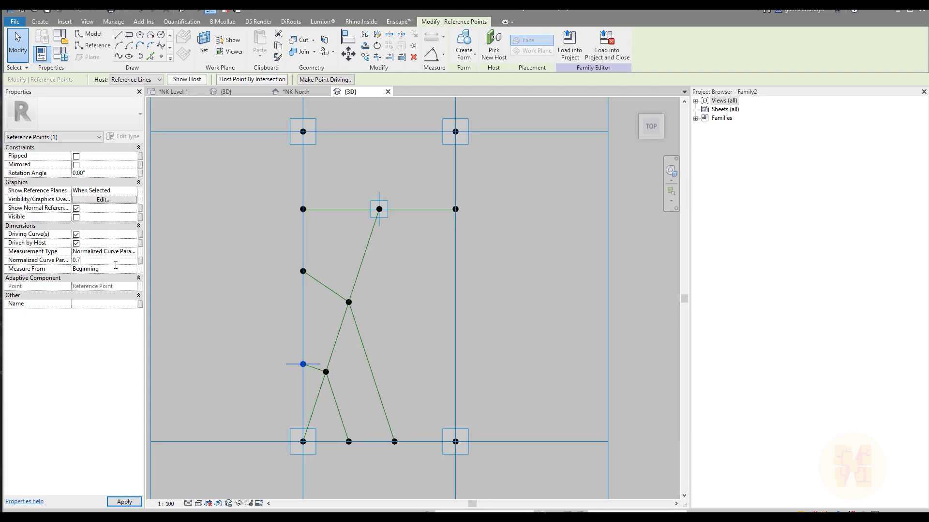
pyautogui.click(248, 312)
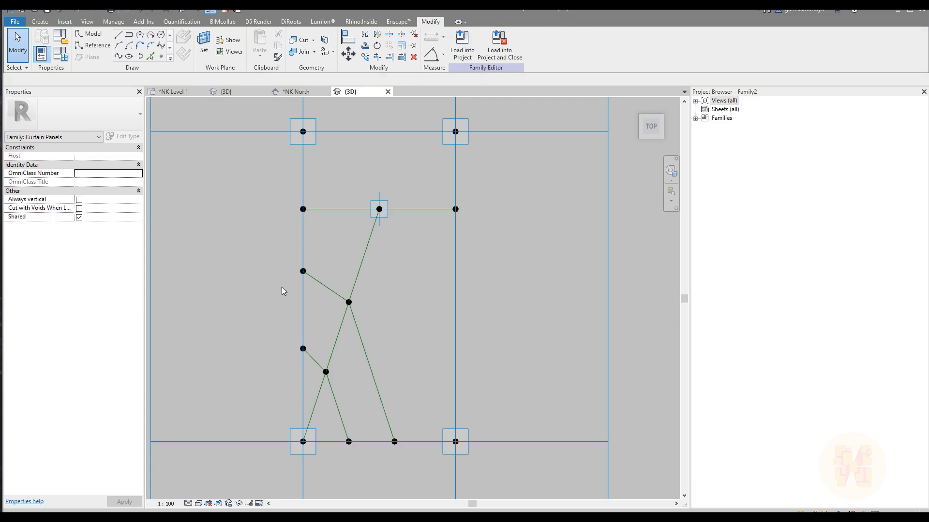
pyautogui.click(303, 272)
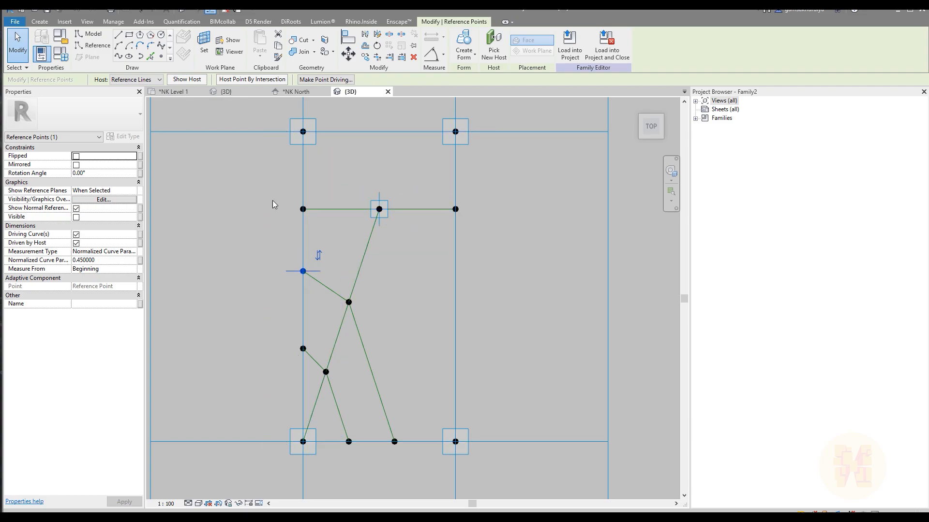
pyautogui.click(303, 209)
pyautogui.click(262, 248)
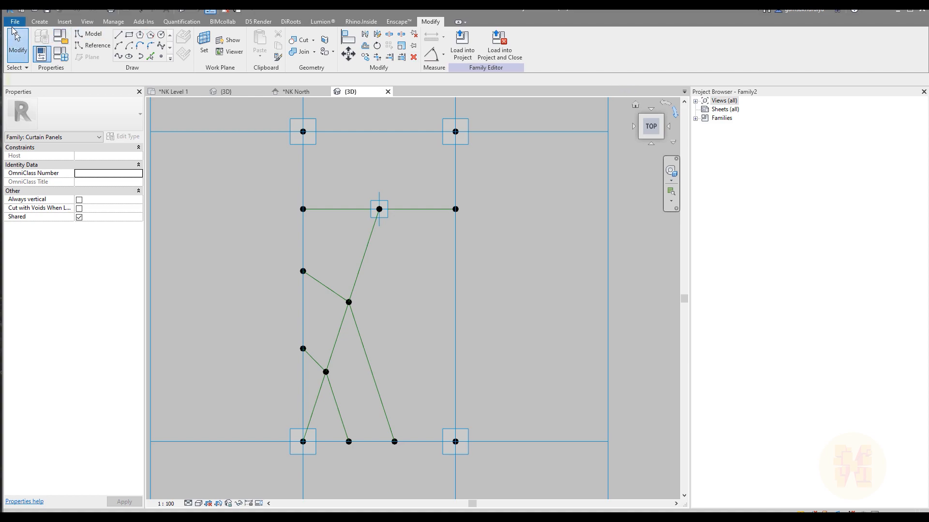
# - Create a new family from the English template Metric Generic Model Adaptive.rft
pyautogui.click(15, 22)
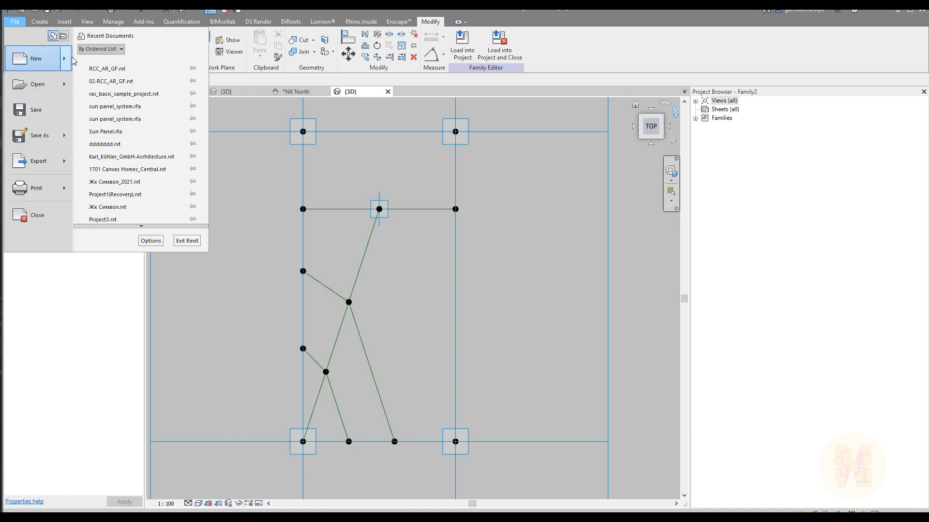
pyautogui.moveTo(67, 62)
pyautogui.click(99, 85)
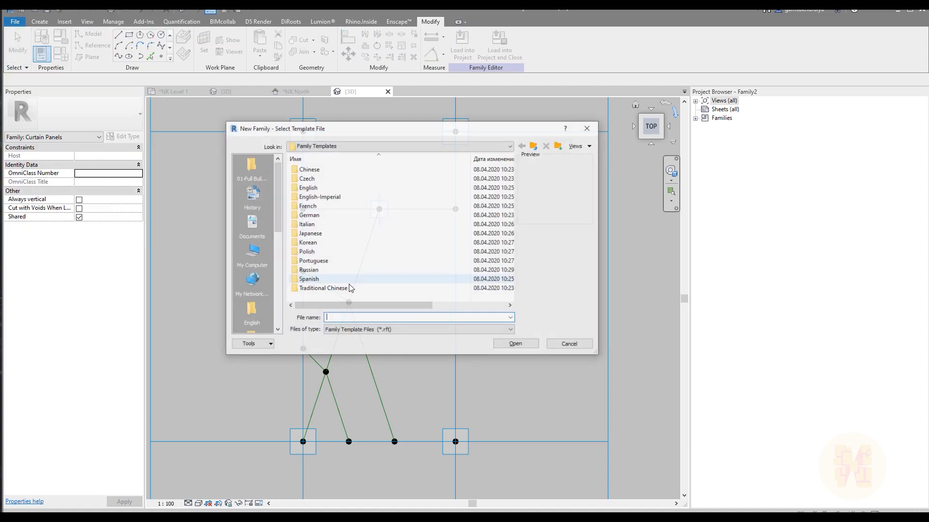
pyautogui.doubleClick(309, 188)
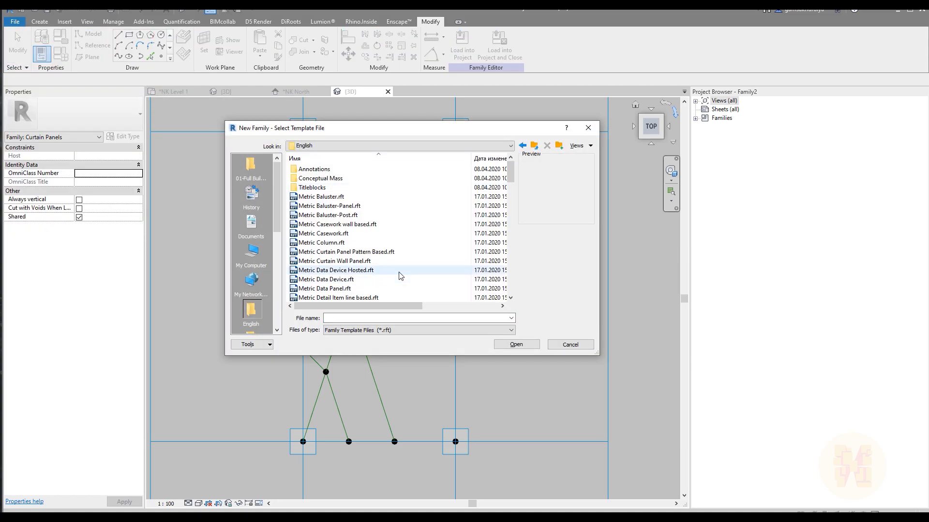
pyautogui.scroll(-4, 397, 268)
pyautogui.scroll(-10, 398, 268)
pyautogui.scroll(5, 398, 268)
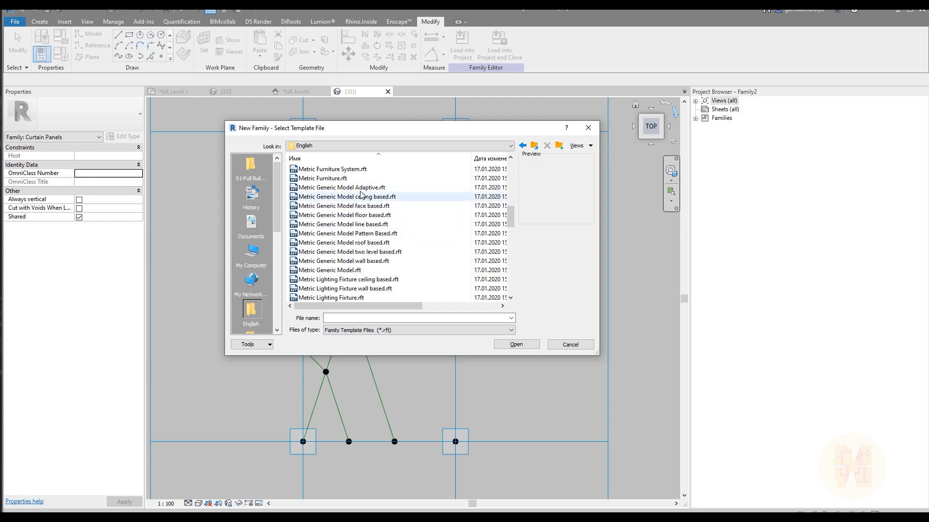
pyautogui.click(377, 187)
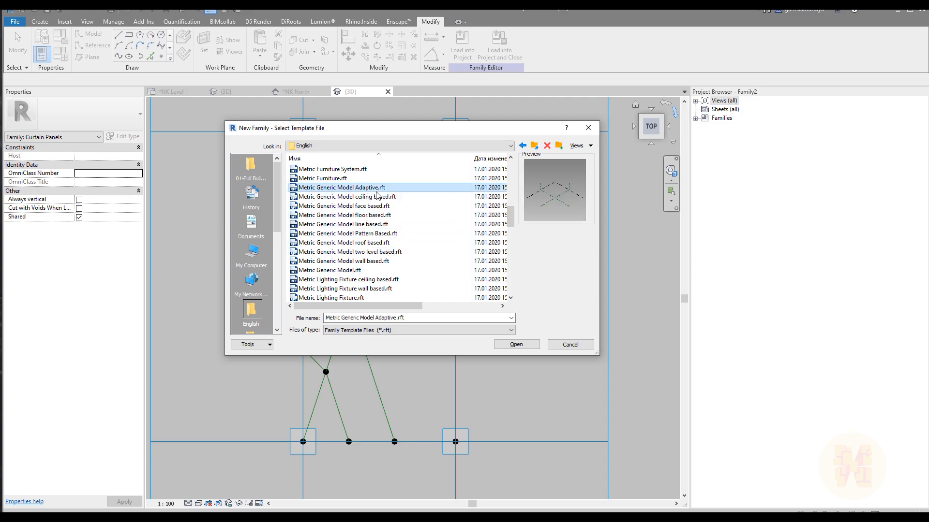
pyautogui.click(516, 344)
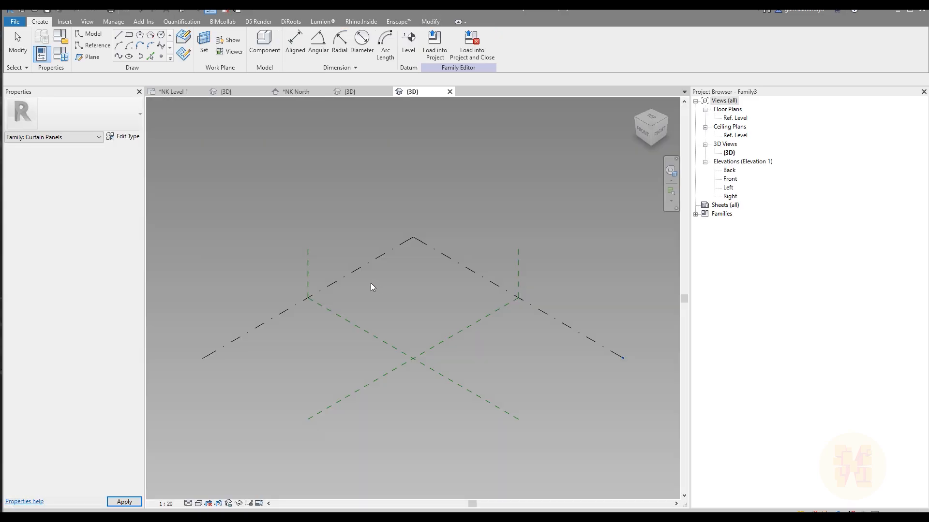
# - Place three reference points in a triangular layout on the Ref. Level in top view, with the apex on the vertical reference plane
pyautogui.click(654, 117)
pyautogui.scroll(4, 429, 346)
pyautogui.click(91, 45)
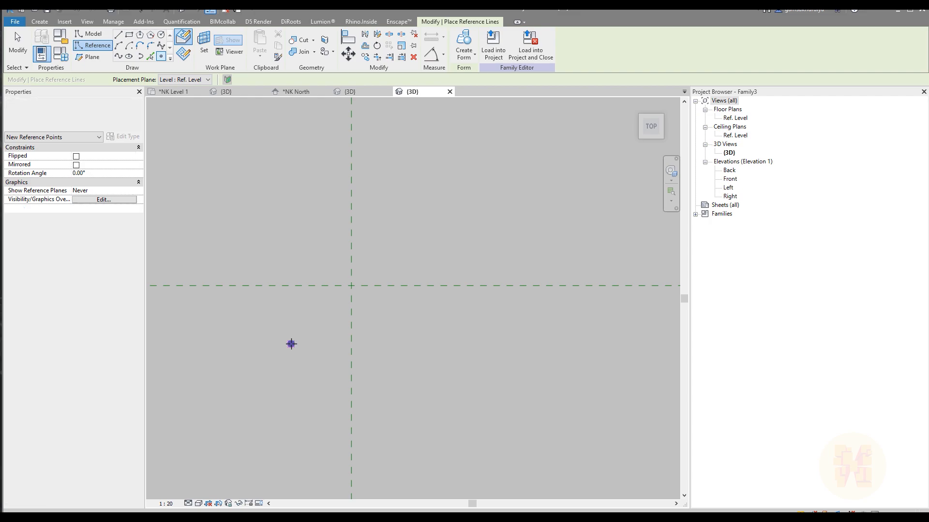
pyautogui.click(351, 299)
pyautogui.click(407, 344)
pyautogui.press('Escape')
pyautogui.press('Escape')
pyautogui.scroll(3, 365, 334)
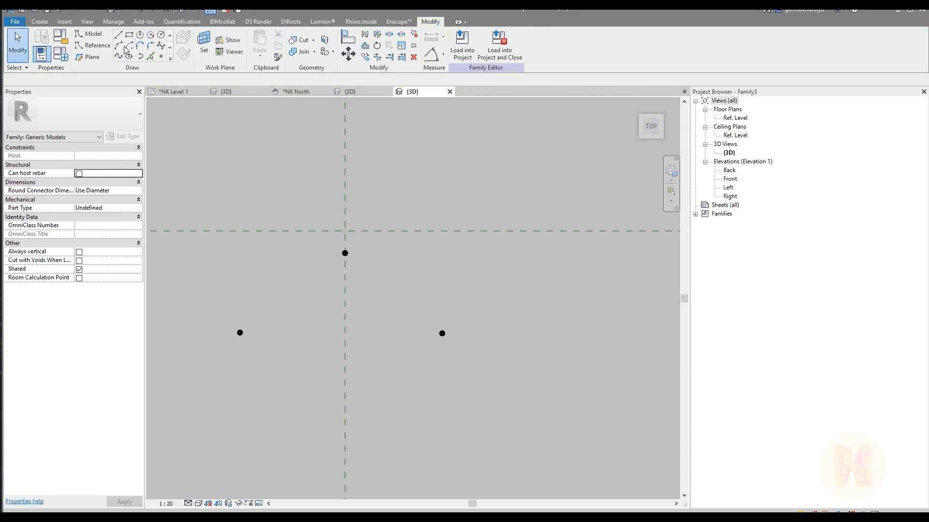
# - Connect the three reference points with chained 3D-snapped reference lines to form a closed triangle
pyautogui.click(93, 45)
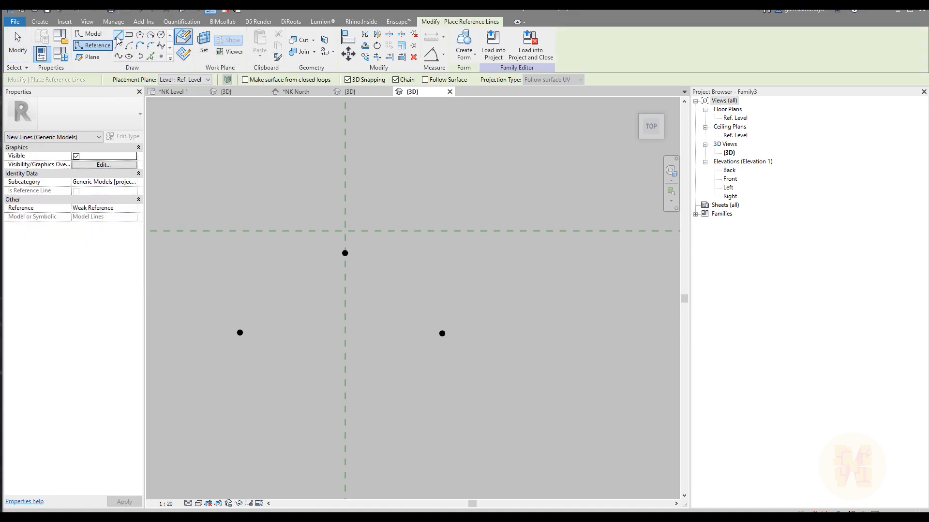
pyautogui.click(240, 334)
pyautogui.click(345, 253)
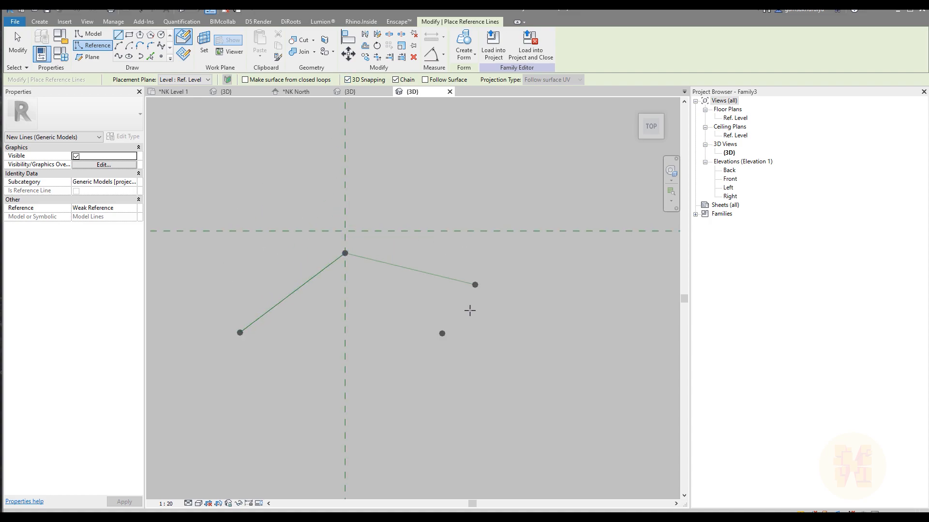
pyautogui.click(442, 333)
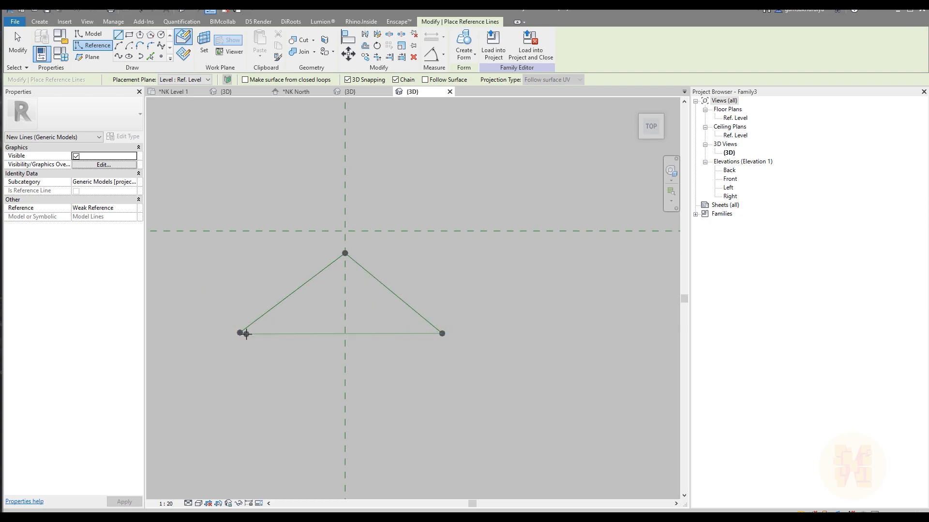
pyautogui.click(246, 333)
pyautogui.click(547, 298)
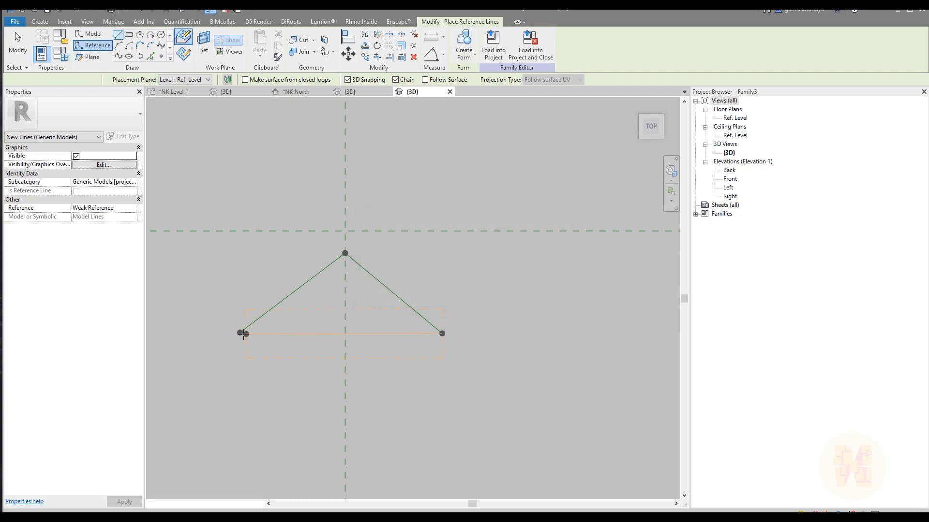
pyautogui.click(241, 333)
pyautogui.click(448, 333)
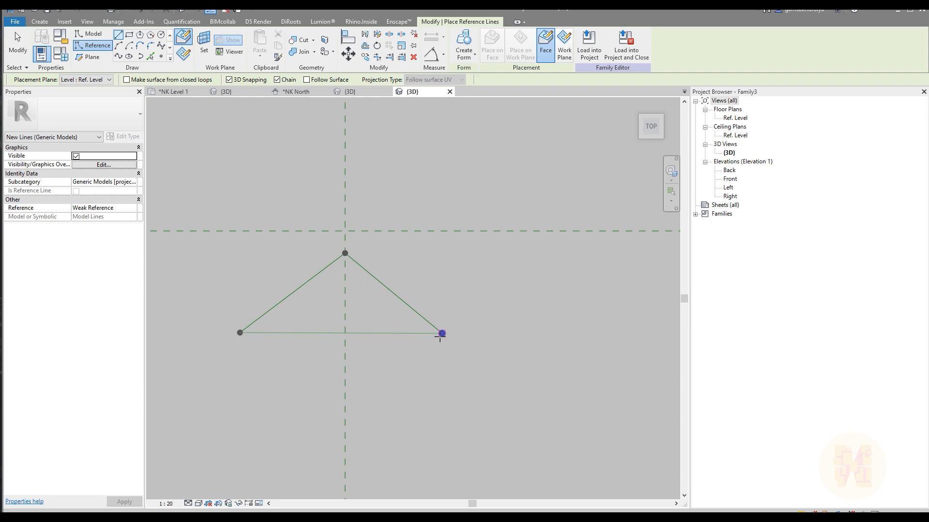
pyautogui.press('Escape')
pyautogui.press('Escape')
pyautogui.press('Escape')
# - Create a solid extruded form from the closed triangle of reference lines
pyautogui.keyDown('shift'); pyautogui.moveTo(460, 306); pyautogui.dragTo(333, 305, button='middle'); pyautogui.keyUp('shift')
pyautogui.click(320, 315)
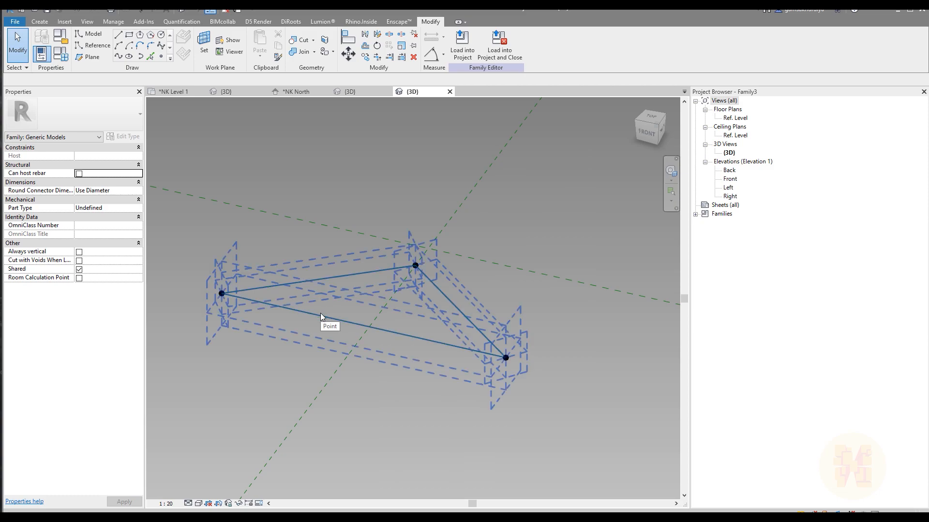
pyautogui.click(320, 317)
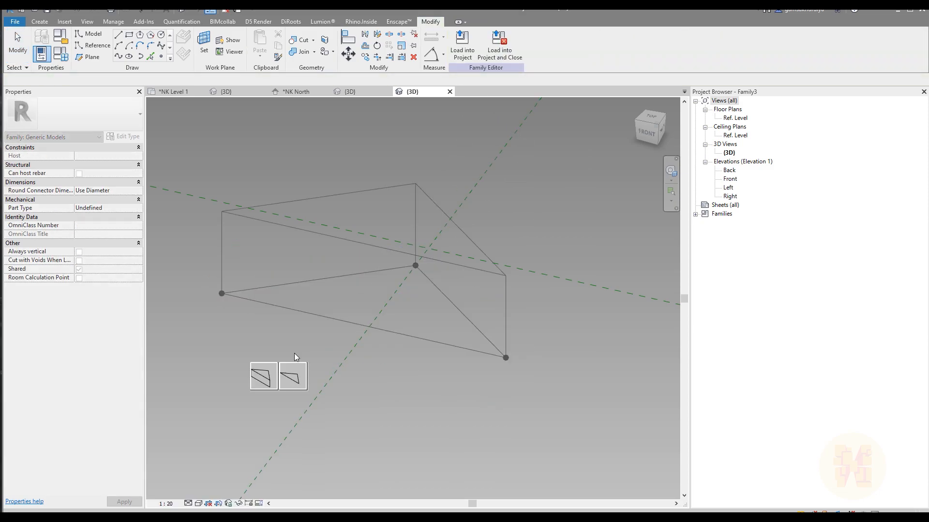
pyautogui.click(269, 380)
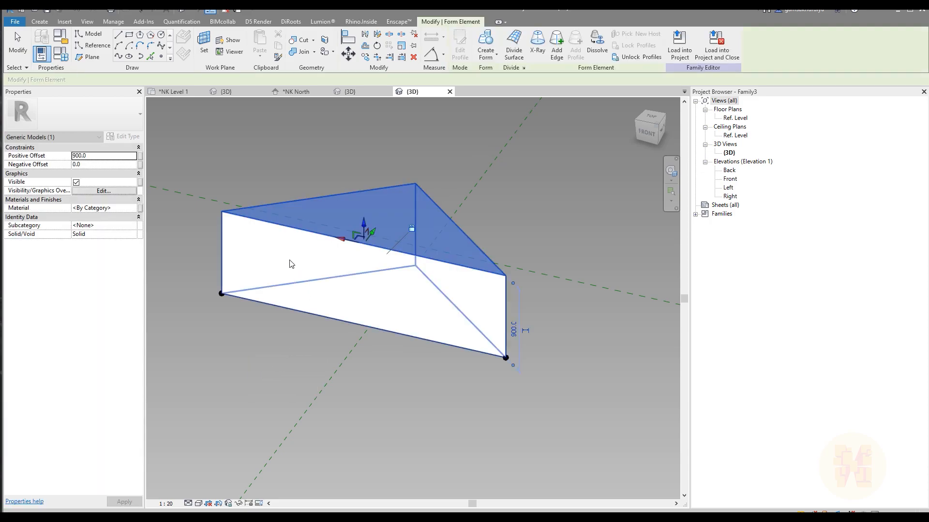
# - Set the triangular form's positive offset to 25 to make it a thin panel
pyautogui.click(97, 156)
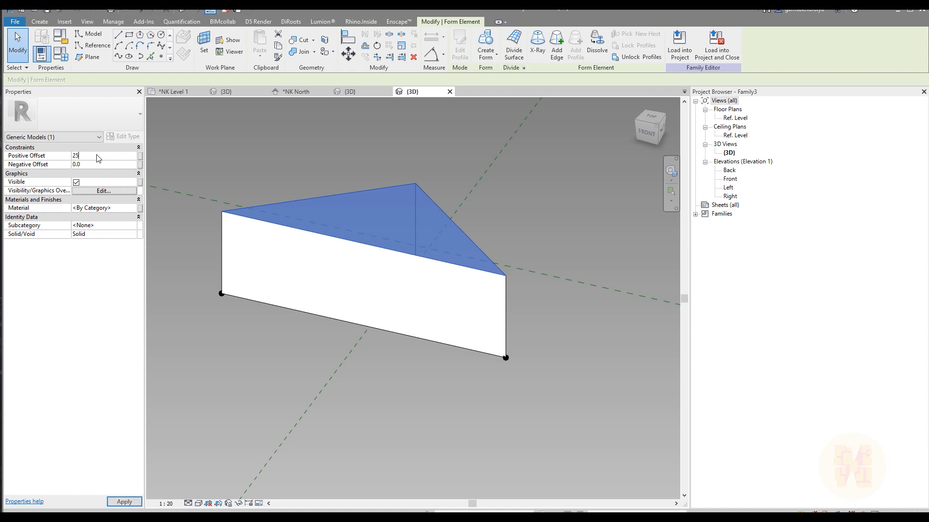
pyautogui.click(327, 198)
pyautogui.keyDown('shift'); pyautogui.moveTo(216, 342); pyautogui.dragTo(279, 347, button='middle'); pyautogui.keyUp('shift')
pyautogui.moveTo(390, 363); pyautogui.dragTo(320, 286, button='middle')
pyautogui.scroll(4, 306, 278)
pyautogui.scroll(-4, 341, 291)
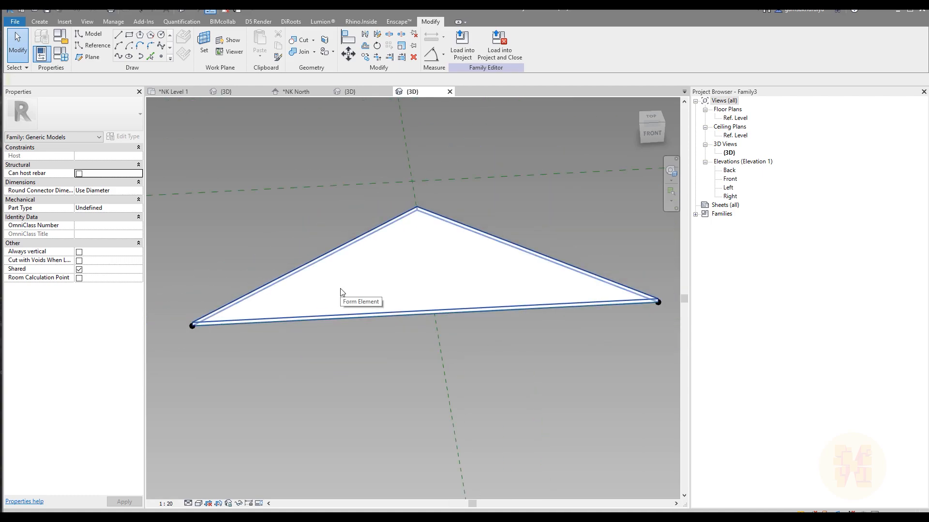
# - Associate the triangular panel form's material with a new instance family parameter named Material_Panel
pyautogui.click(341, 292)
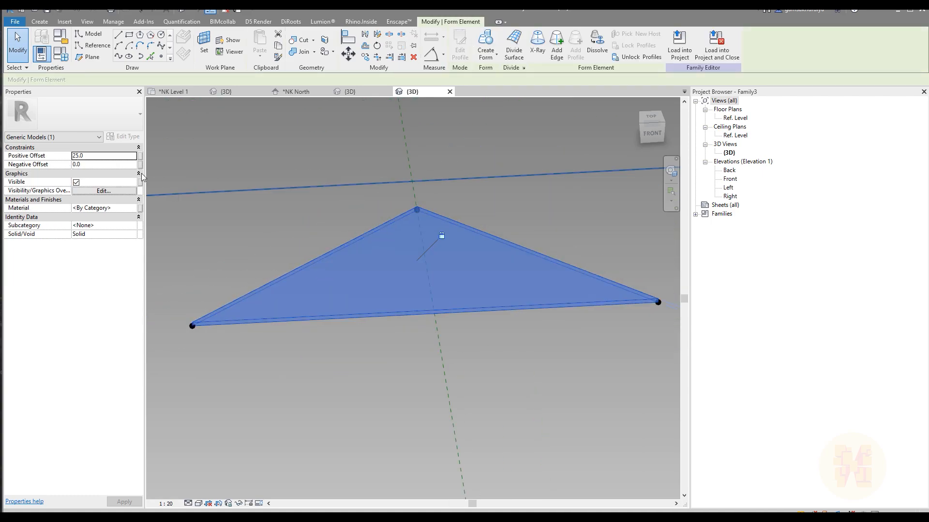
pyautogui.click(140, 209)
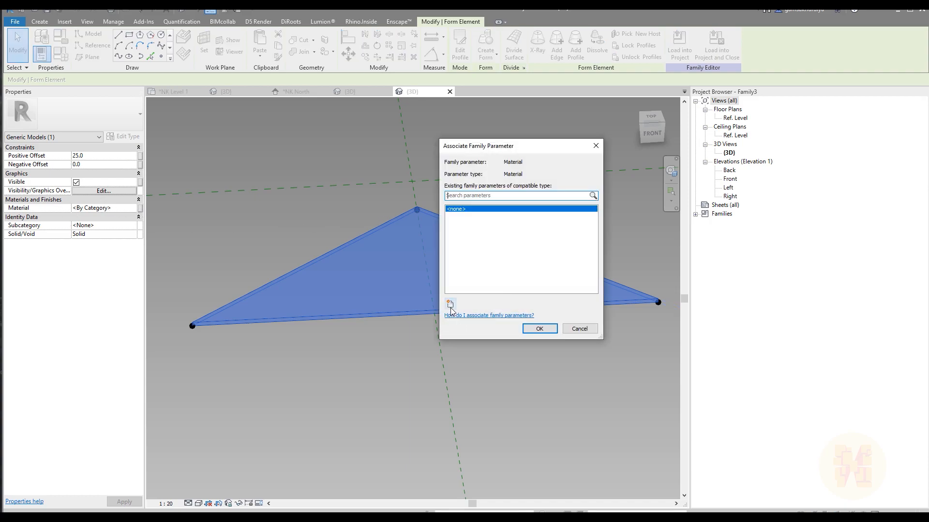
pyautogui.click(450, 306)
pyautogui.write('Material_Panel')
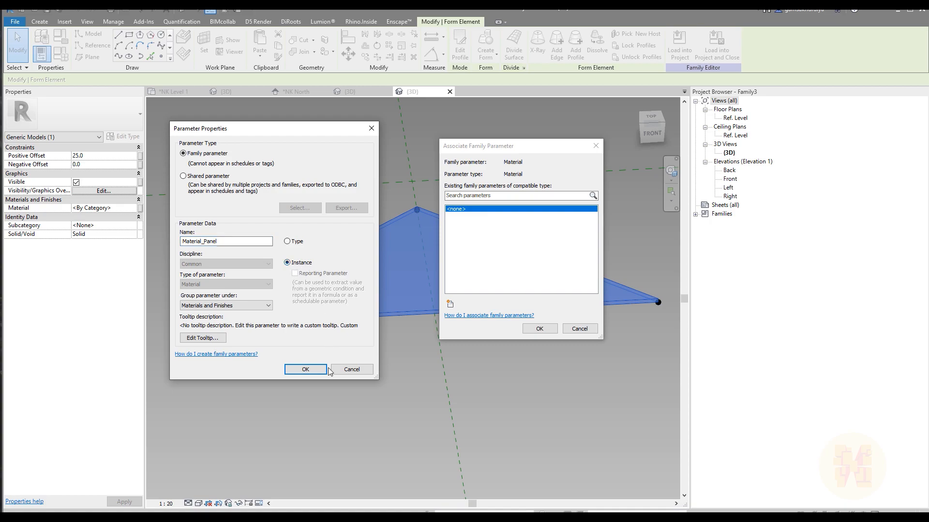
pyautogui.click(305, 370)
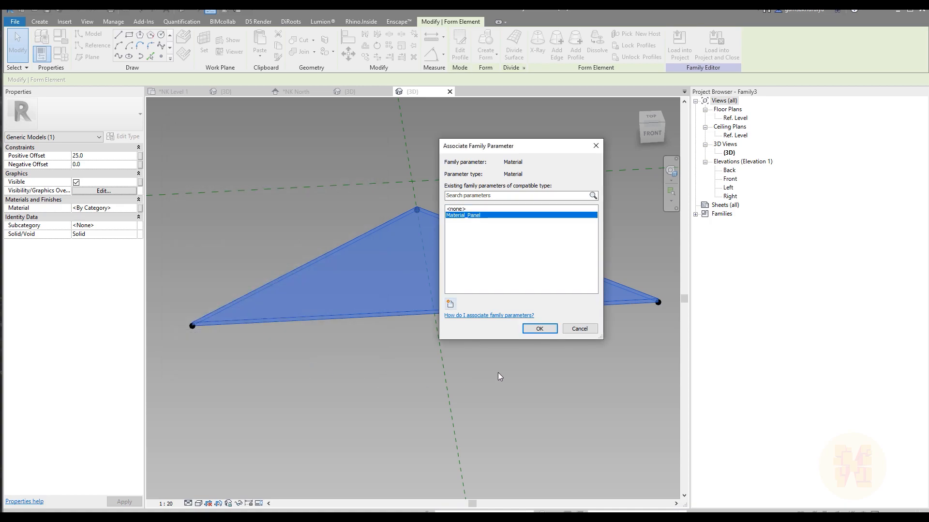
pyautogui.click(539, 328)
pyautogui.scroll(-2, 516, 347)
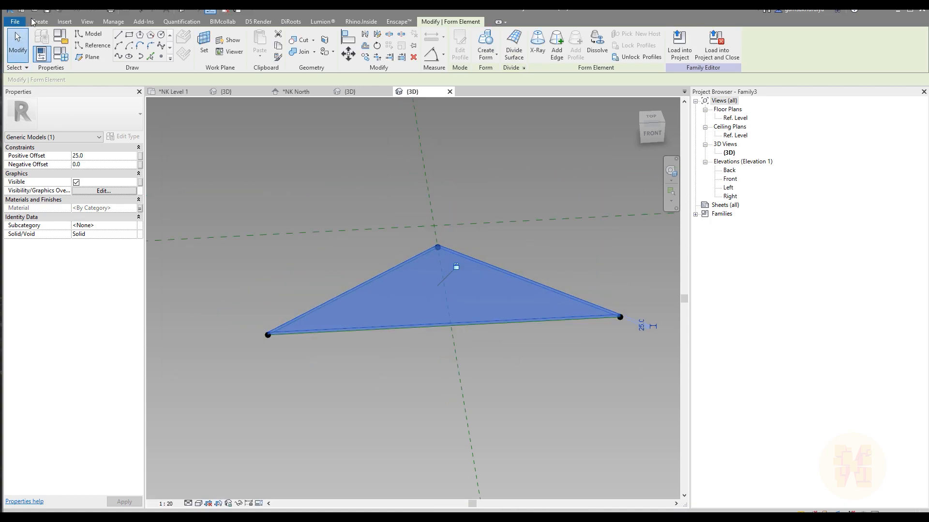
# - Save the family in the Documents folder as 3_Poinnt_Panel
pyautogui.click(51, 10)
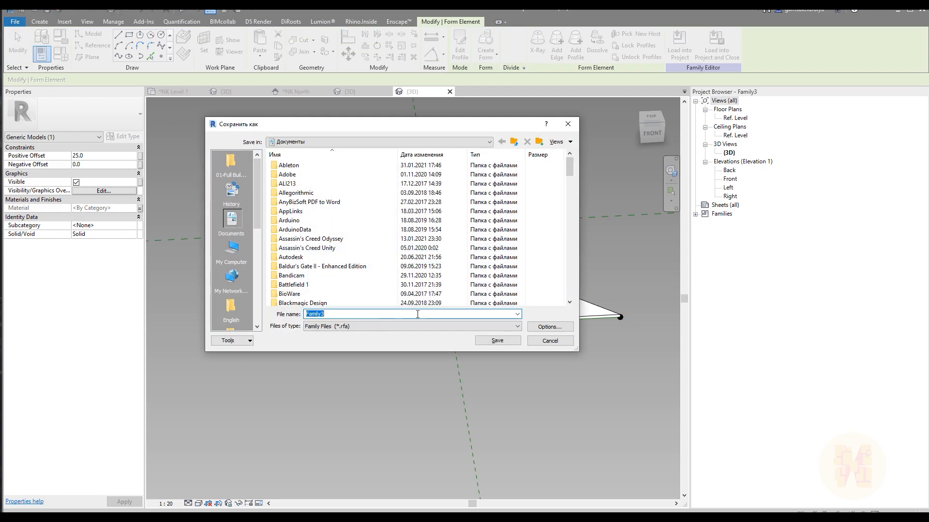
pyautogui.moveTo(373, 129); pyautogui.dragTo(376, 108)
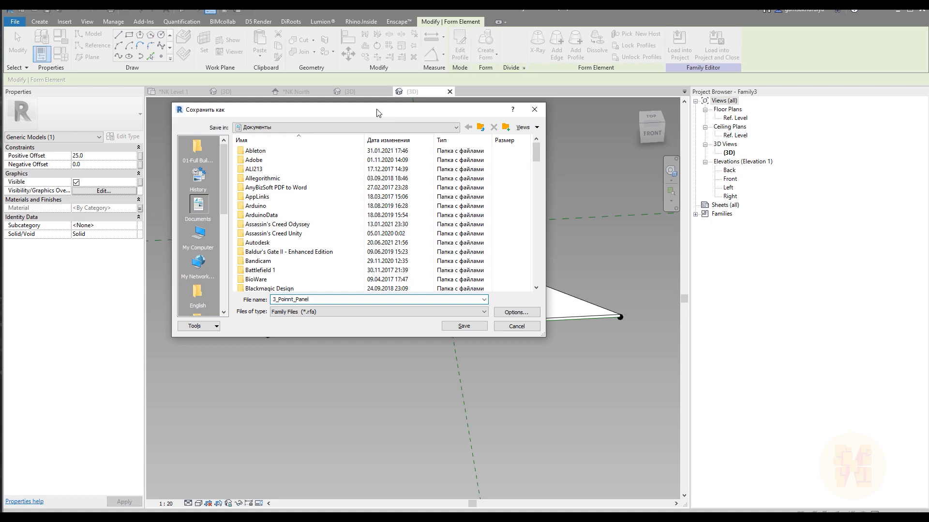
pyautogui.press('Return')
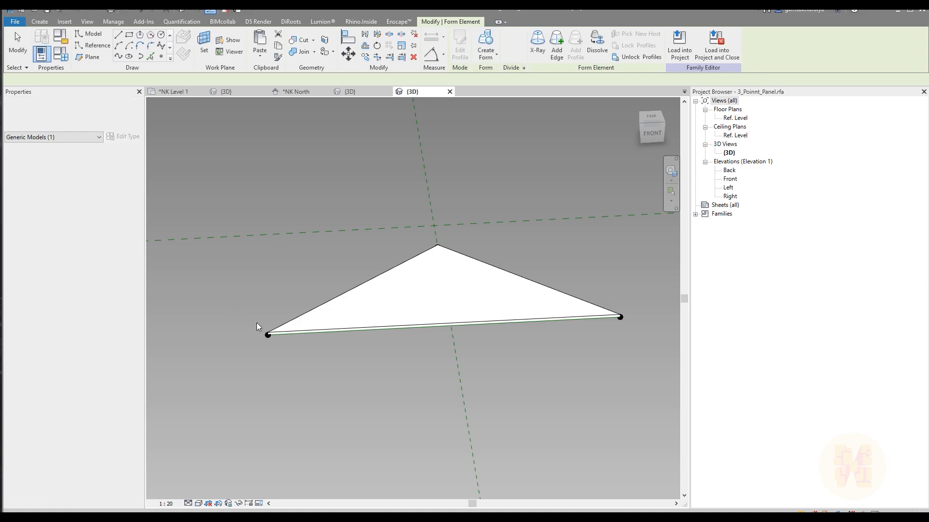
# - Load the 3_Poinnt_Panel family into Family2 only
pyautogui.click(461, 44)
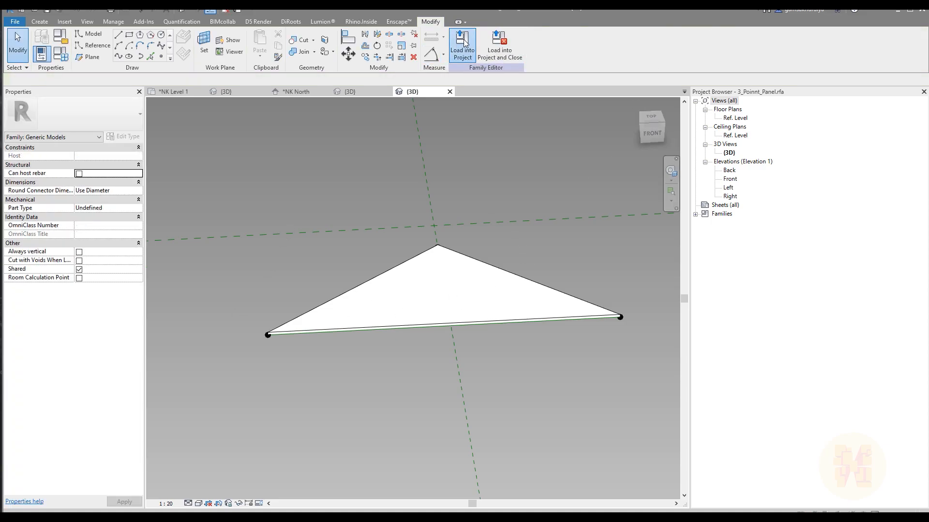
pyautogui.click(403, 221)
pyautogui.click(403, 229)
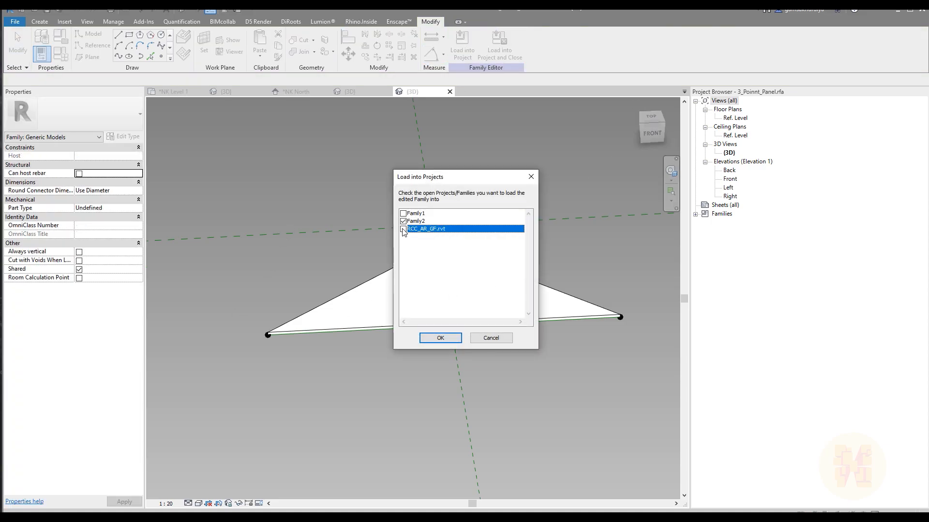
pyautogui.click(441, 338)
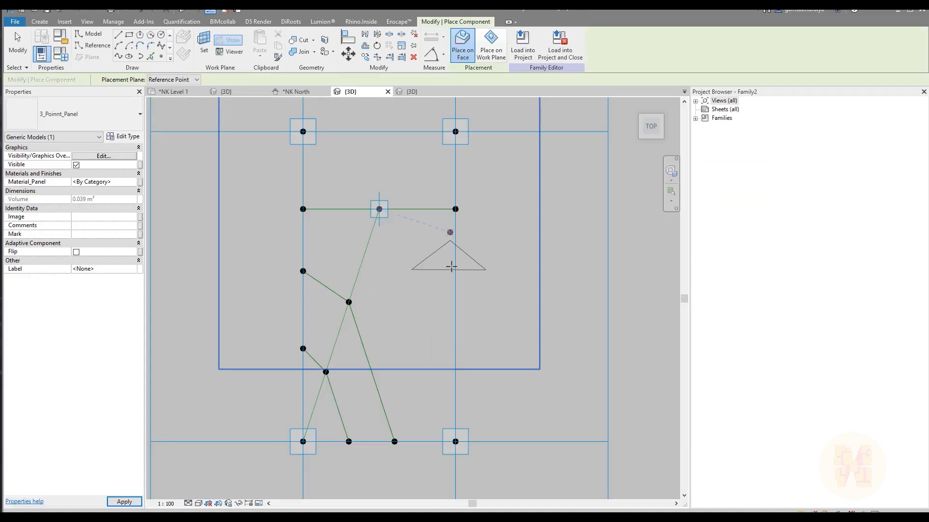
# - Try placing a 3_Poinnt_Panel on the upper-left adaptive point of the curtain panel framework, and delete the instance
pyautogui.scroll(3, 404, 203)
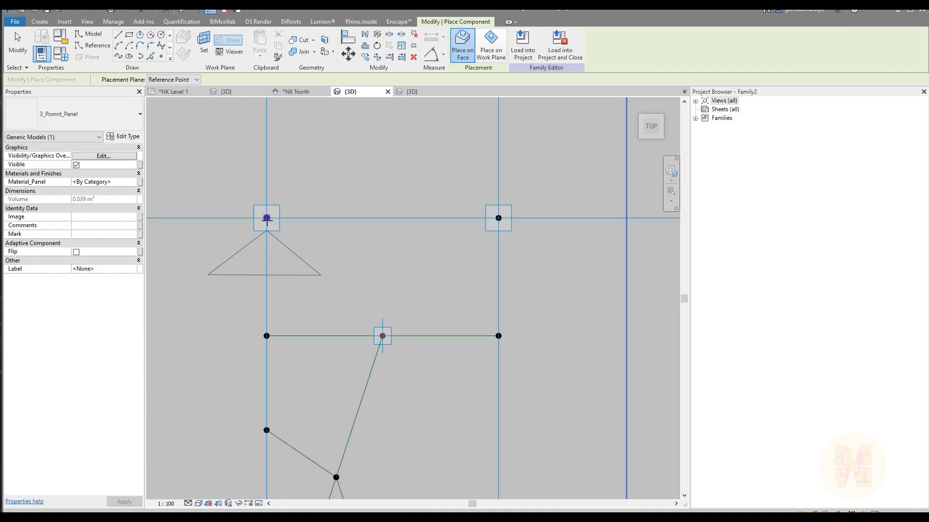
pyautogui.click(267, 218)
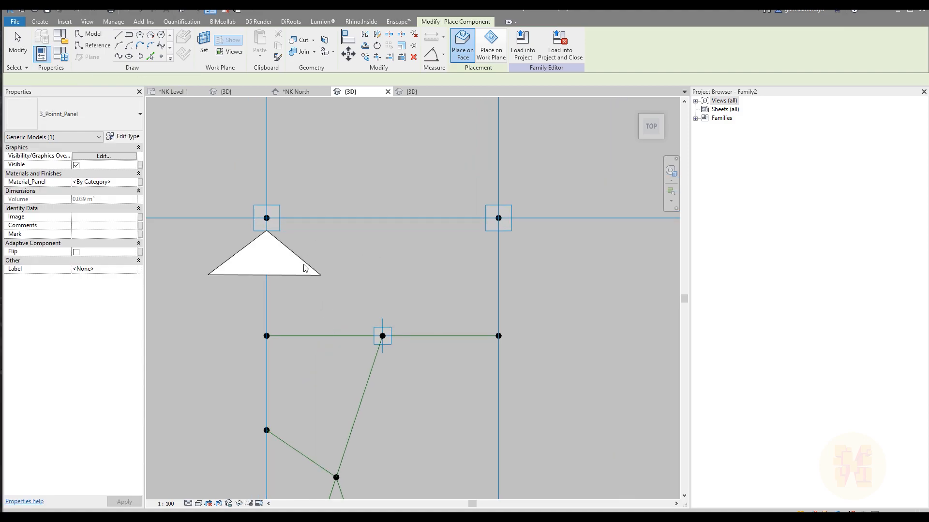
pyautogui.press('Escape')
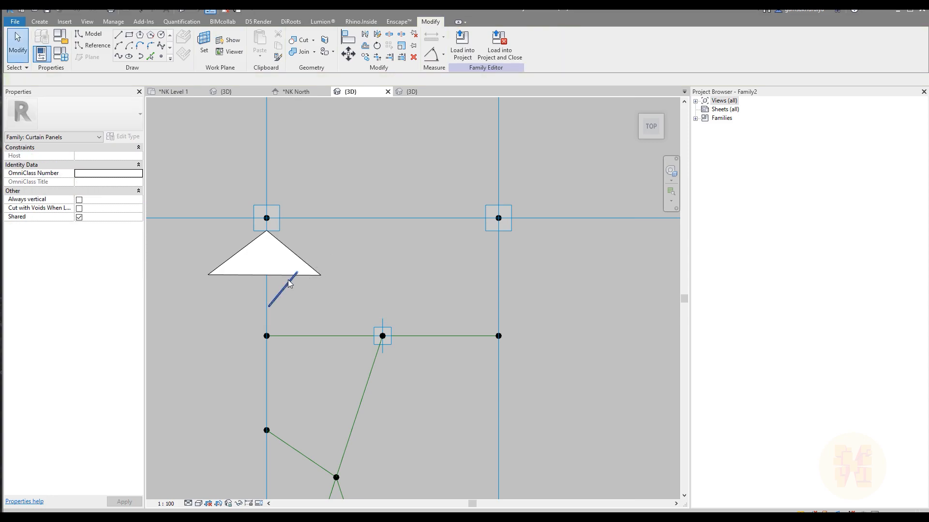
pyautogui.click(311, 274)
pyautogui.press('Delete')
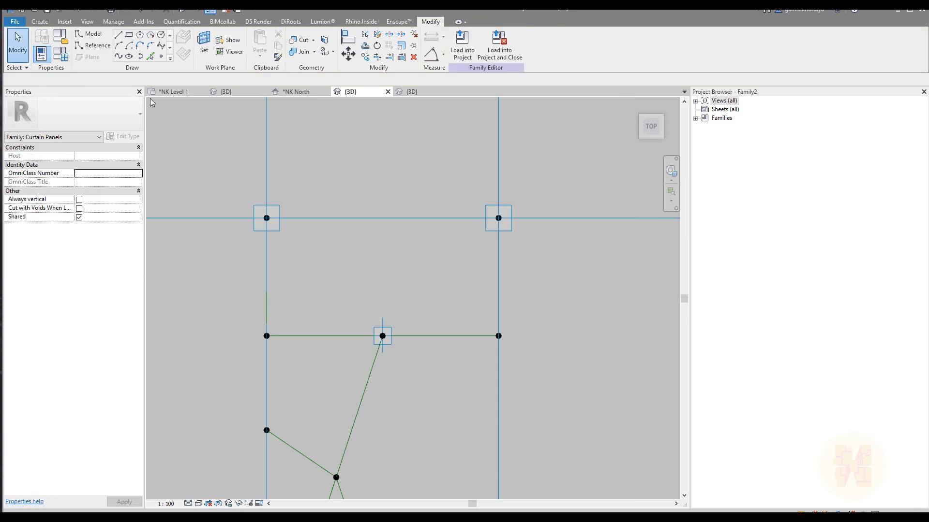
pyautogui.click(40, 23)
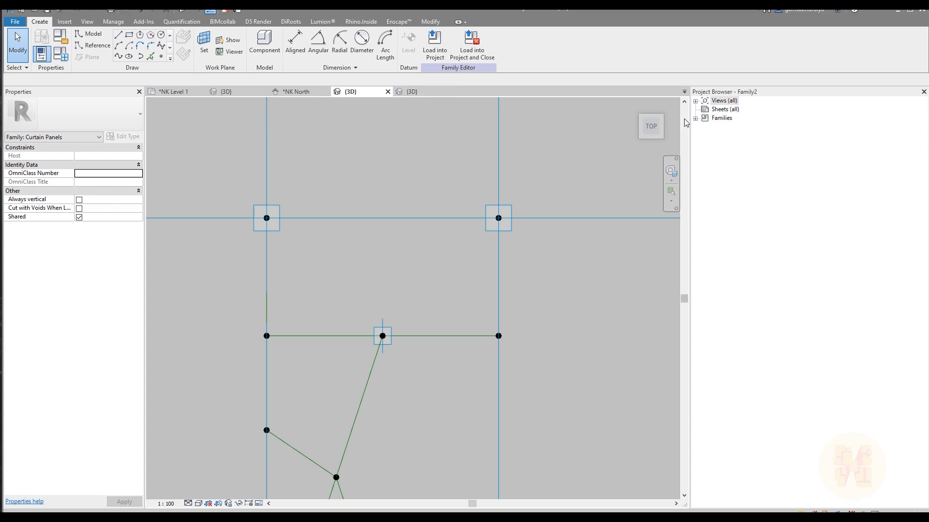
# - Go back to the 3_Poinnt_Panel family and make its three corner points adaptive, in the order left corner, apex, right corner
pyautogui.click(398, 93)
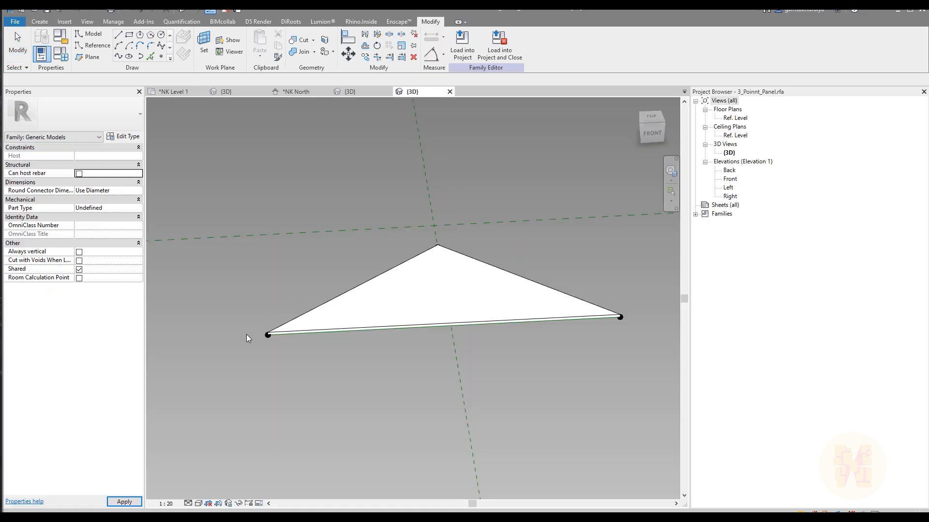
pyautogui.moveTo(237, 306); pyautogui.dragTo(283, 390)
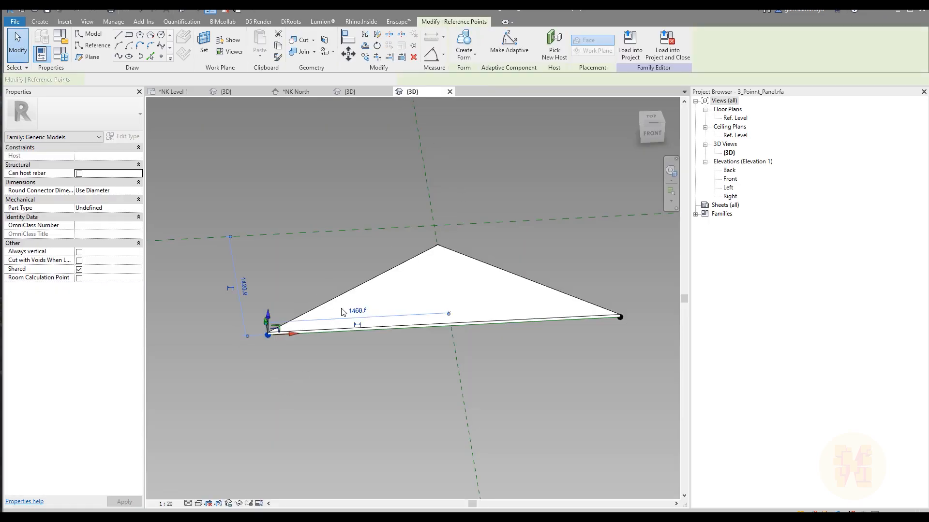
pyautogui.click(509, 43)
pyautogui.moveTo(373, 175); pyautogui.dragTo(469, 275)
pyautogui.click(506, 52)
pyautogui.moveTo(602, 274); pyautogui.dragTo(647, 350)
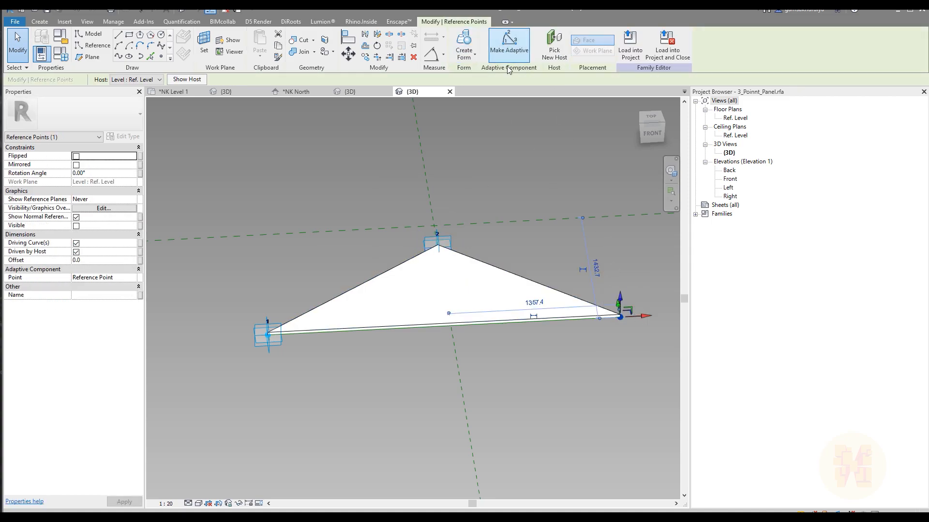
pyautogui.click(509, 43)
pyautogui.click(588, 255)
# - Reload 3_Poinnt_Panel into Family2, overwriting the existing version and its parameter values
pyautogui.click(462, 44)
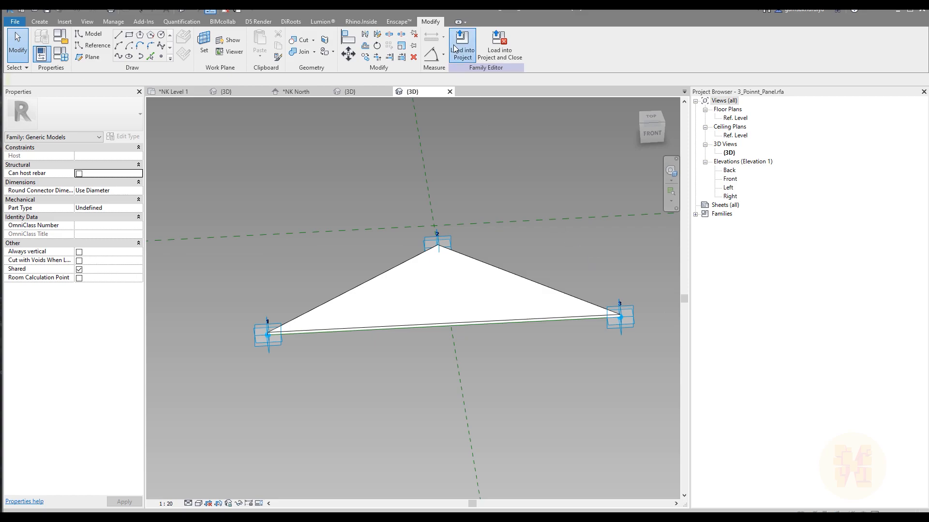
pyautogui.click(444, 340)
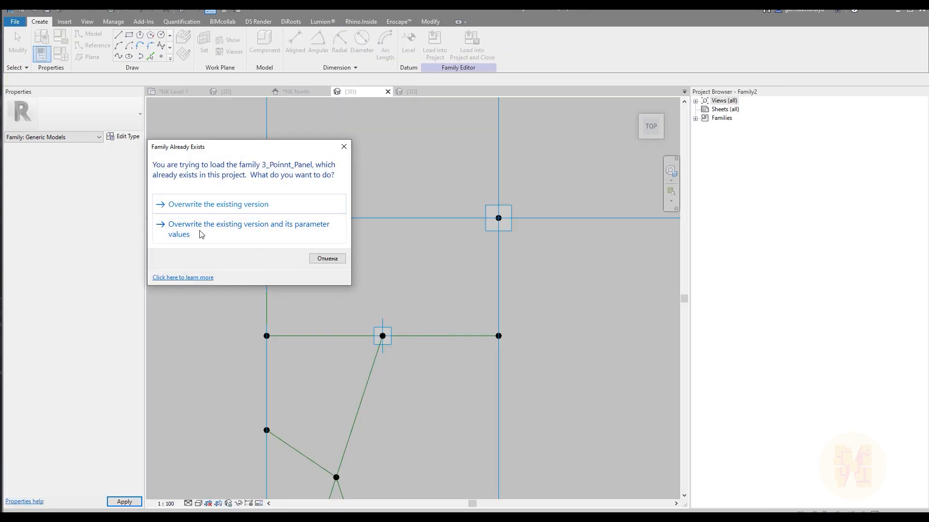
pyautogui.click(201, 235)
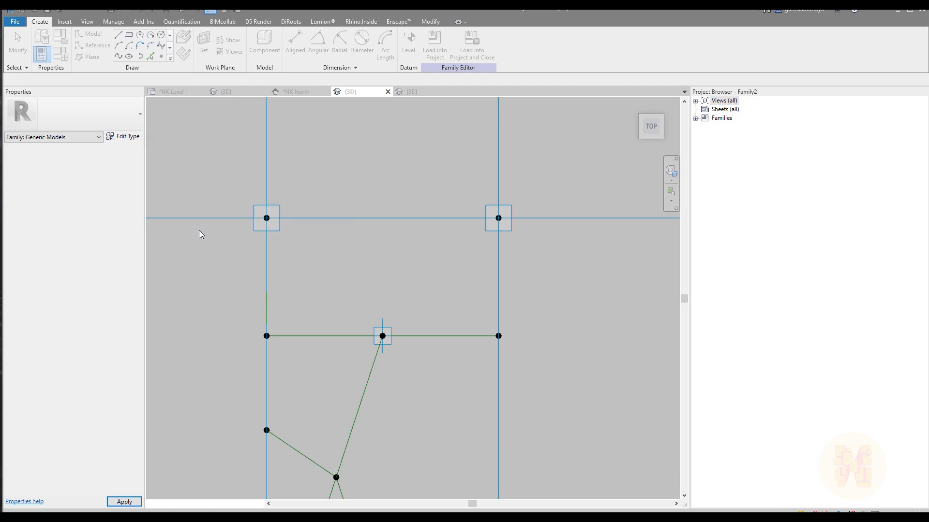
# - Try placing a 3_Poinnt_Panel through the upper-left adaptive point, the middle point of the horizontal reference line and the upper-right adaptive point
pyautogui.click(273, 44)
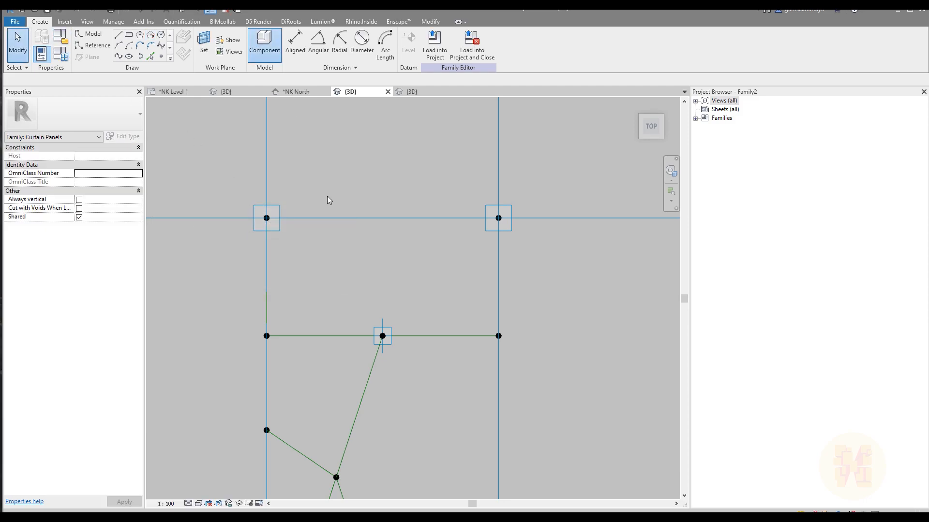
pyautogui.click(266, 218)
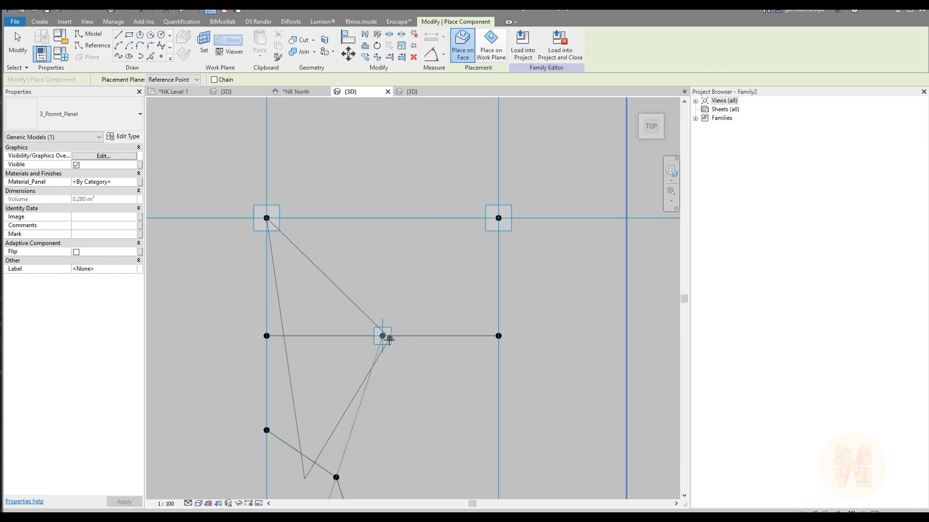
pyautogui.click(392, 335)
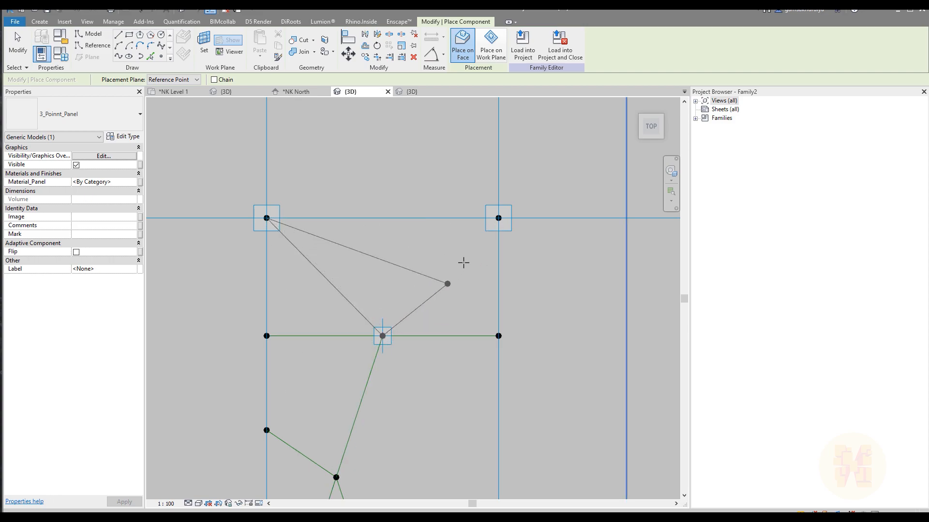
pyautogui.click(498, 218)
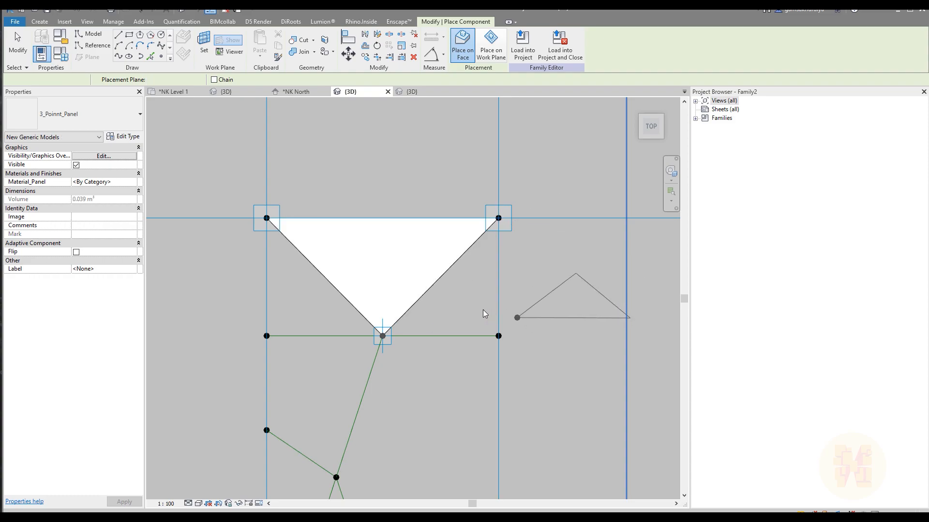
pyautogui.press('Escape')
# - Delete the triangular panel just placed between the two upper adaptive points and the middle point
pyautogui.scroll(-2, 535, 355)
pyautogui.keyDown('shift'); pyautogui.moveTo(535, 356); pyautogui.dragTo(456, 359, button='middle'); pyautogui.keyUp('shift')
pyautogui.scroll(3, 423, 297)
pyautogui.click(409, 312)
pyautogui.press('Delete')
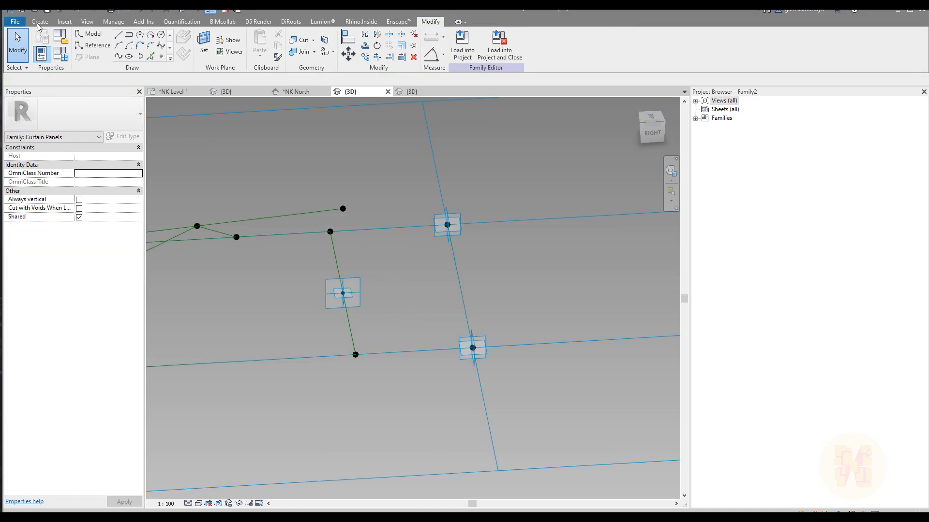
# - Place a 3_Poinnt_Panel in the angled 3D view through one upper adaptive point, the raised offset point and the other upper adaptive point
pyautogui.click(39, 21)
pyautogui.click(265, 44)
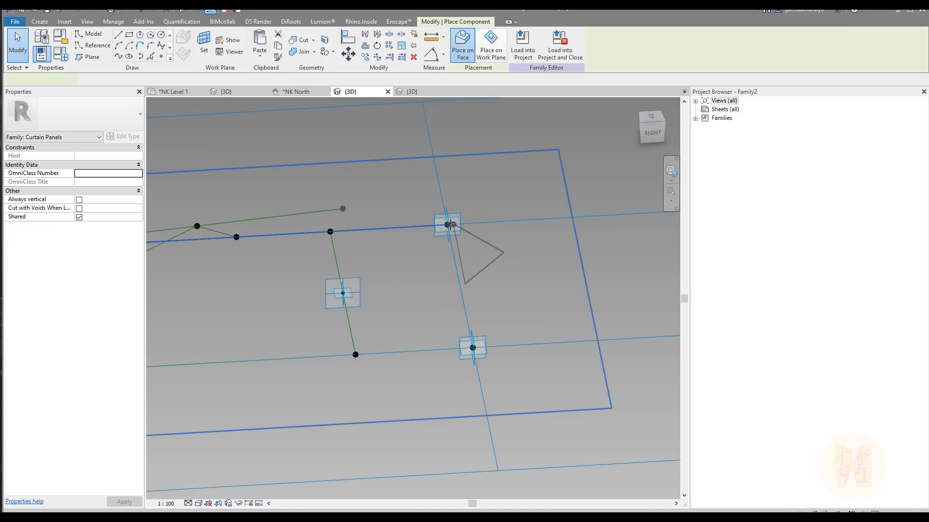
pyautogui.click(447, 225)
pyautogui.click(343, 209)
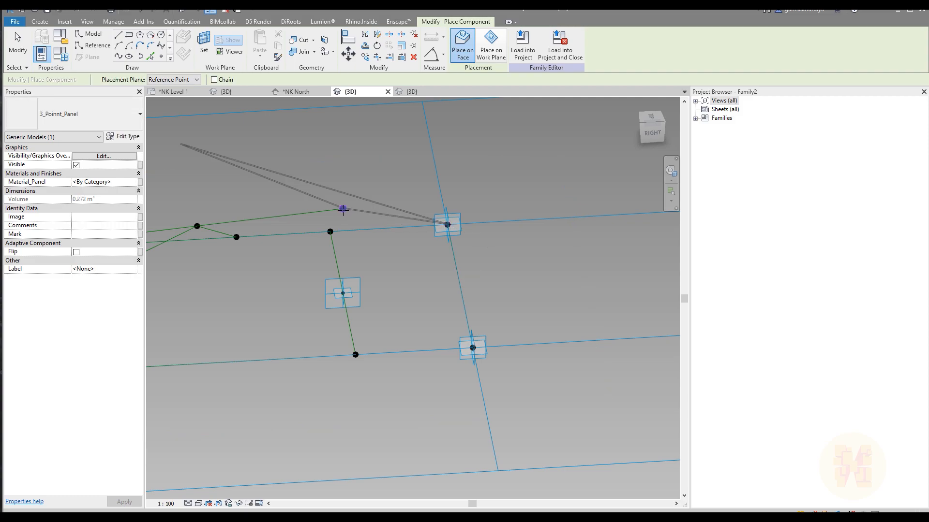
pyautogui.click(473, 347)
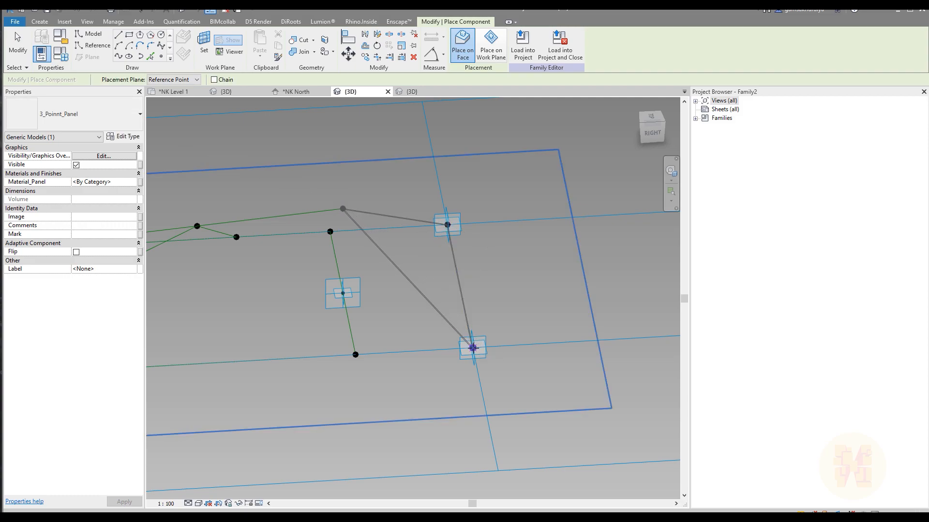
# - Turn on Flip for the triangular panel just placed between the two upper adaptive points and the raised offset point
pyautogui.scroll(3, 349, 207)
pyautogui.scroll(7, 350, 204)
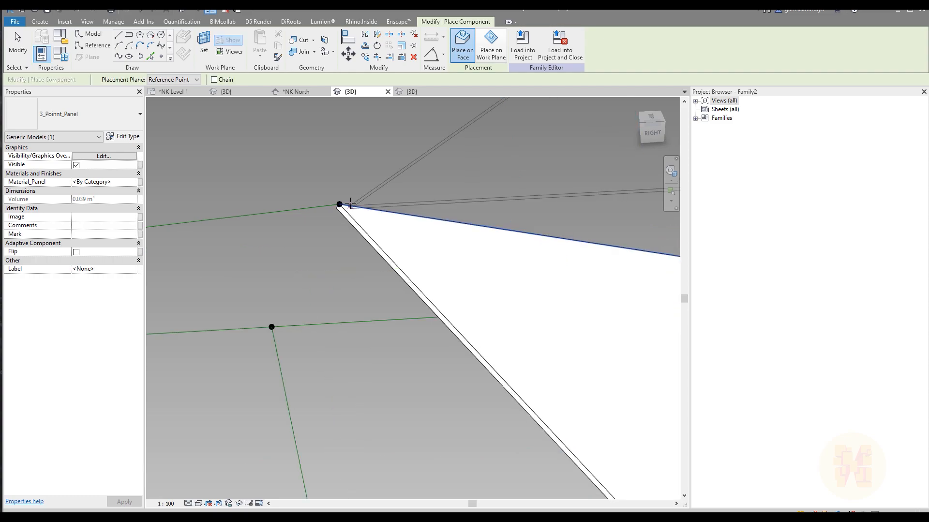
pyautogui.press('Escape')
pyautogui.scroll(3, 360, 222)
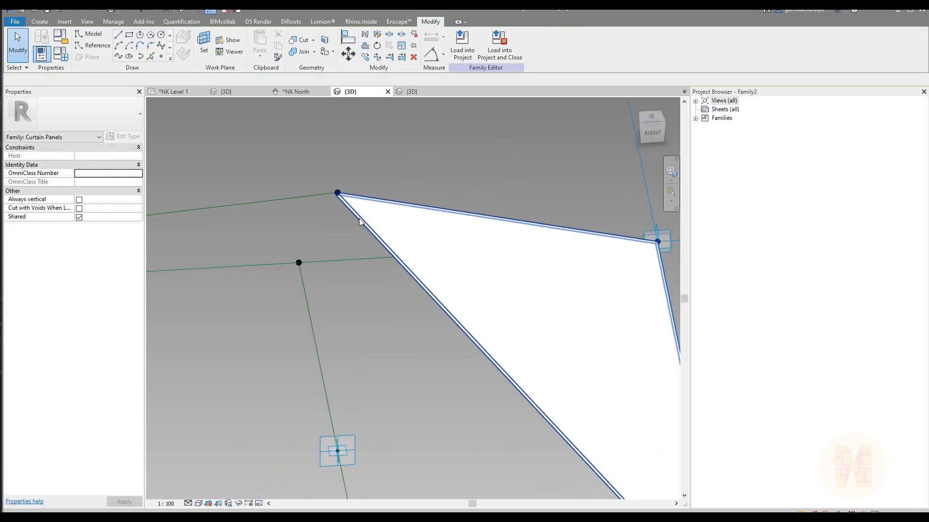
pyautogui.click(357, 219)
pyautogui.scroll(3, 347, 227)
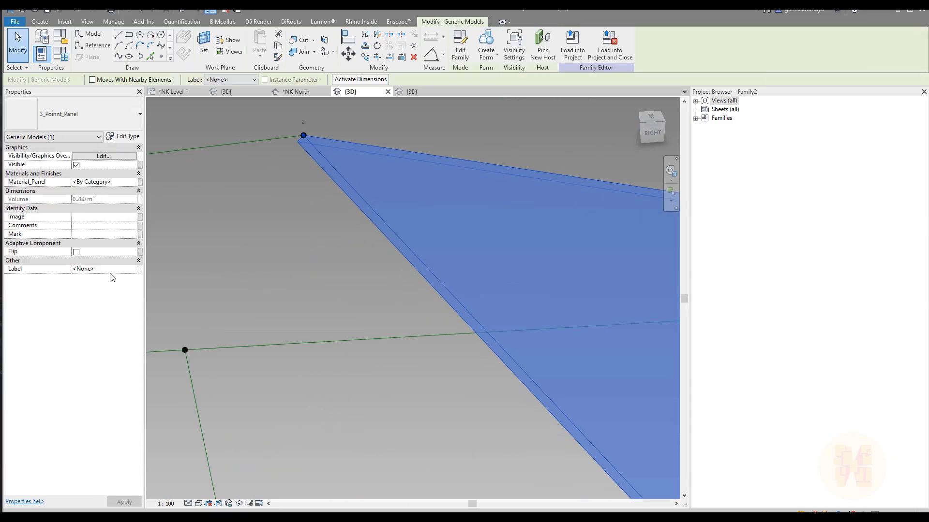
pyautogui.click(76, 252)
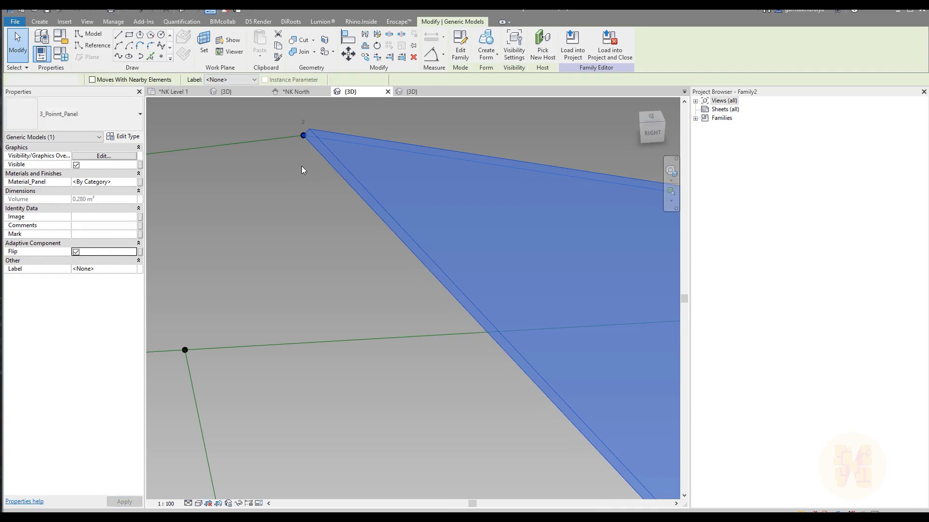
pyautogui.click(314, 186)
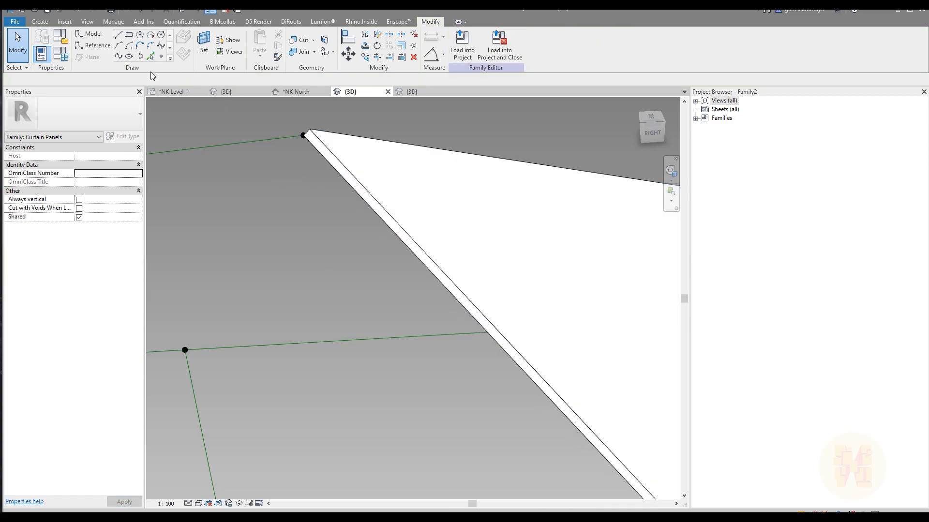
# - Place a second 3_Poinnt_Panel through the raised offset point, the upper-right adaptive point and the lower-right adaptive point
pyautogui.click(40, 22)
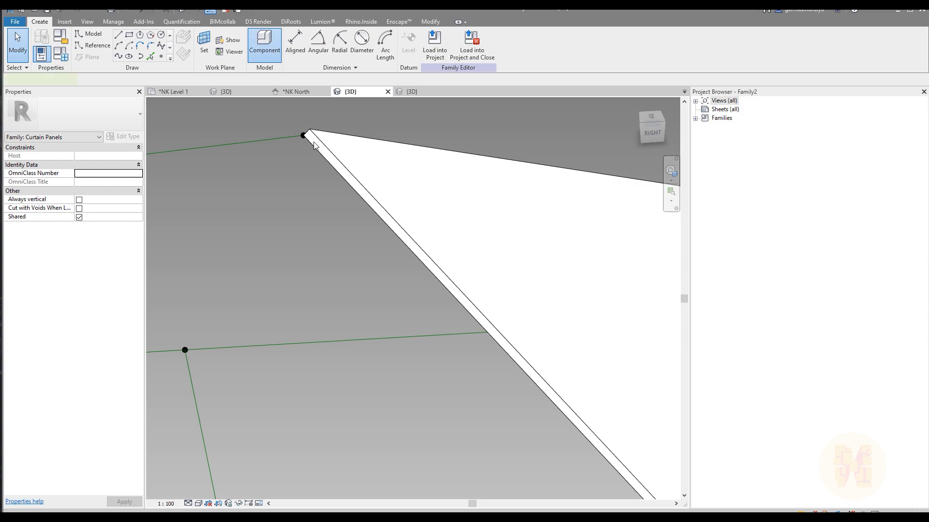
pyautogui.click(265, 46)
pyautogui.scroll(-3, 333, 236)
pyautogui.moveTo(333, 236); pyautogui.dragTo(518, 254, button='middle')
pyautogui.moveTo(226, 335); pyautogui.dragTo(574, 263, button='middle')
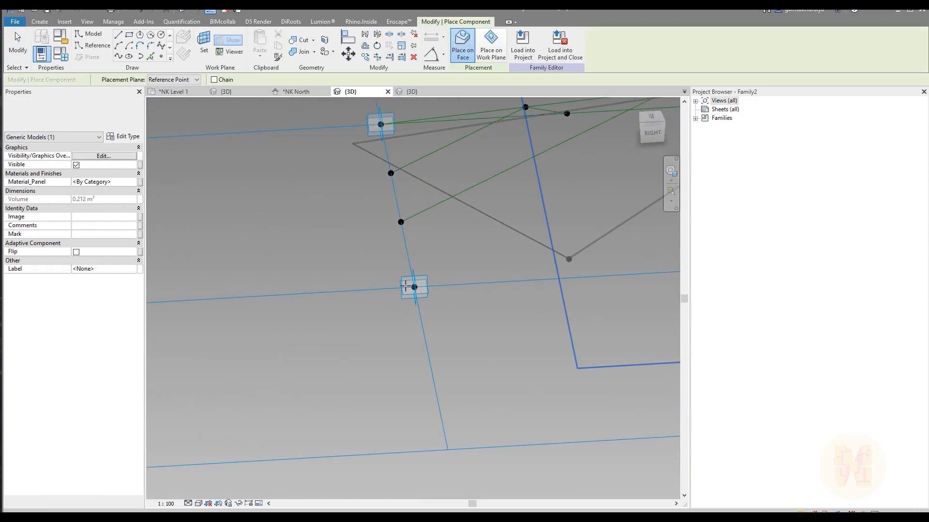
pyautogui.moveTo(530, 324); pyautogui.dragTo(548, 249, button='middle')
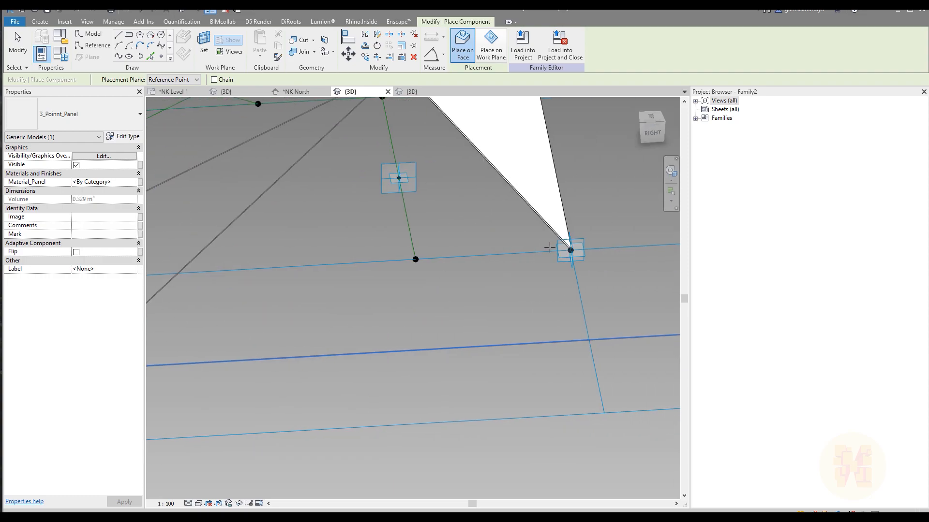
pyautogui.click(570, 250)
pyautogui.press('Escape')
# - Turn on Flip for the tall triangular panel on the right side of the framework
pyautogui.keyDown('shift'); pyautogui.moveTo(477, 253); pyautogui.dragTo(570, 245, button='middle'); pyautogui.keyUp('shift')
pyautogui.scroll(5, 241, 157)
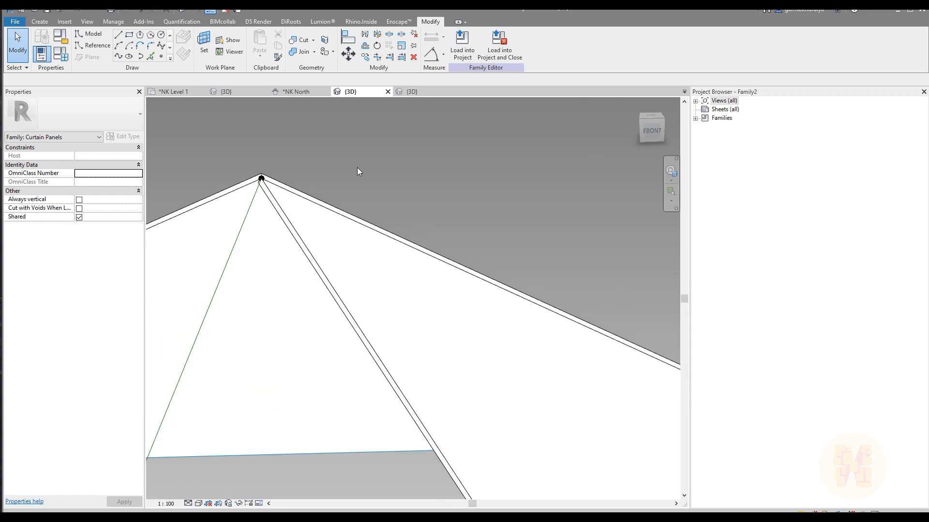
pyautogui.click(264, 223)
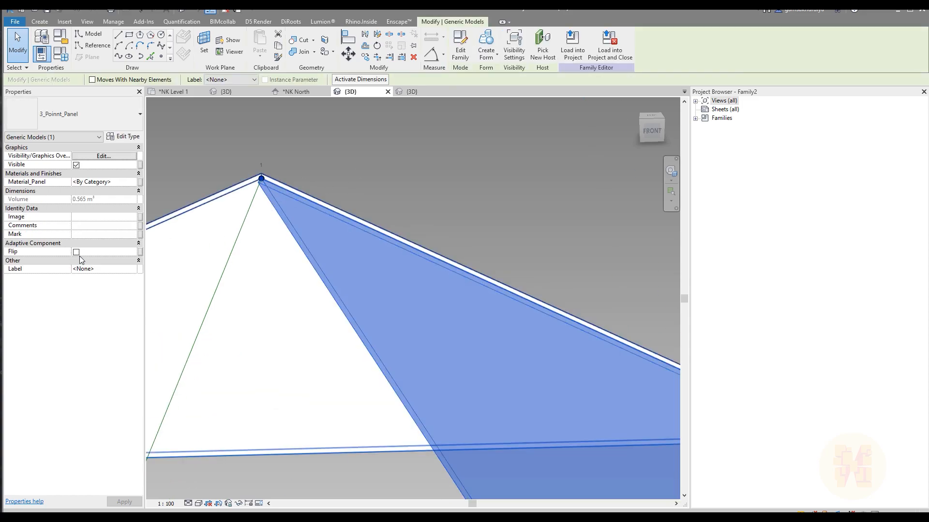
pyautogui.click(460, 169)
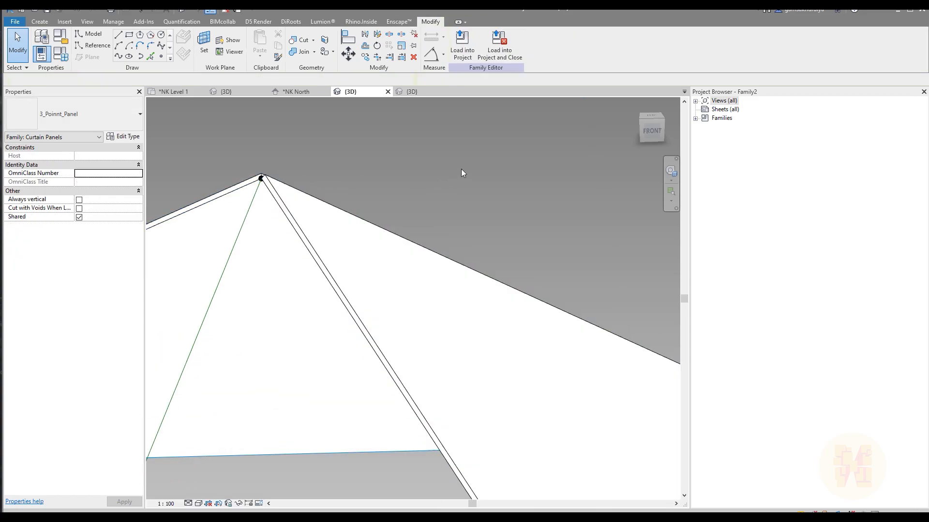
# - Link the upper triangular panel's Material_Panel property to a new family type parameter named Panel_Material
pyautogui.scroll(-5, 461, 170)
pyautogui.keyDown('shift'); pyautogui.moveTo(462, 170); pyautogui.dragTo(496, 310, button='middle'); pyautogui.keyUp('shift')
pyautogui.click(356, 219)
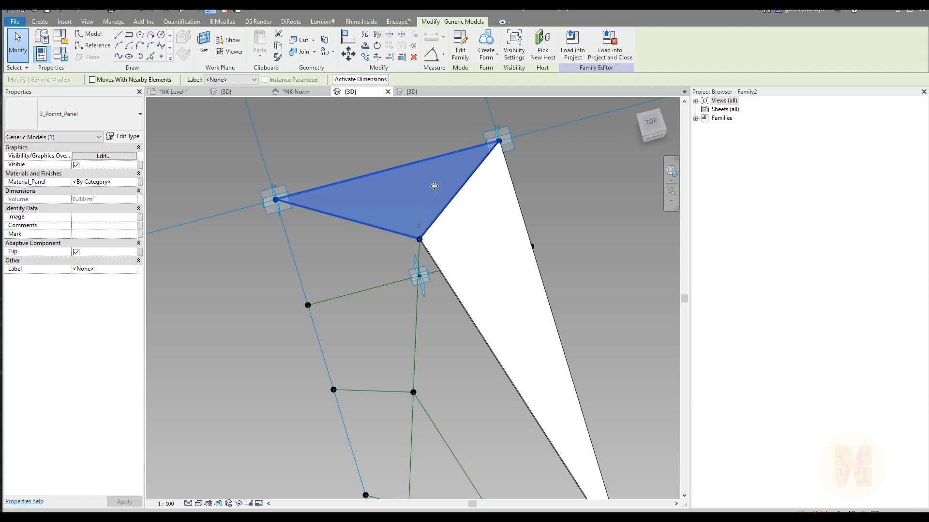
pyautogui.click(139, 183)
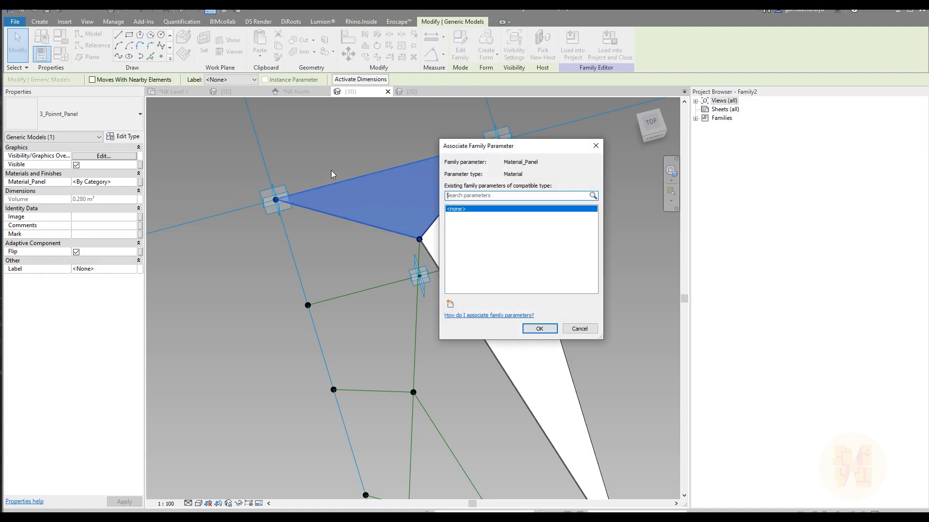
pyautogui.click(450, 304)
pyautogui.write('Panel_Material')
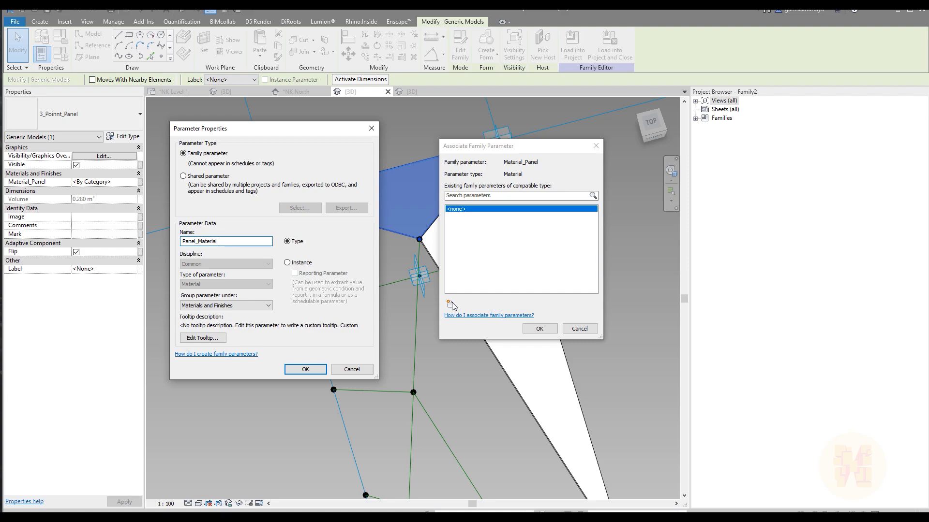
pyautogui.press('Return')
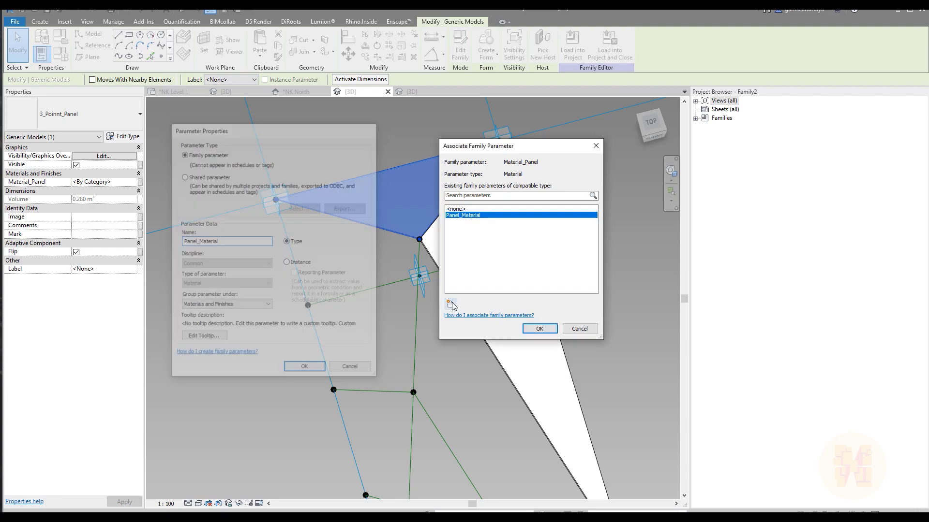
pyautogui.click(539, 329)
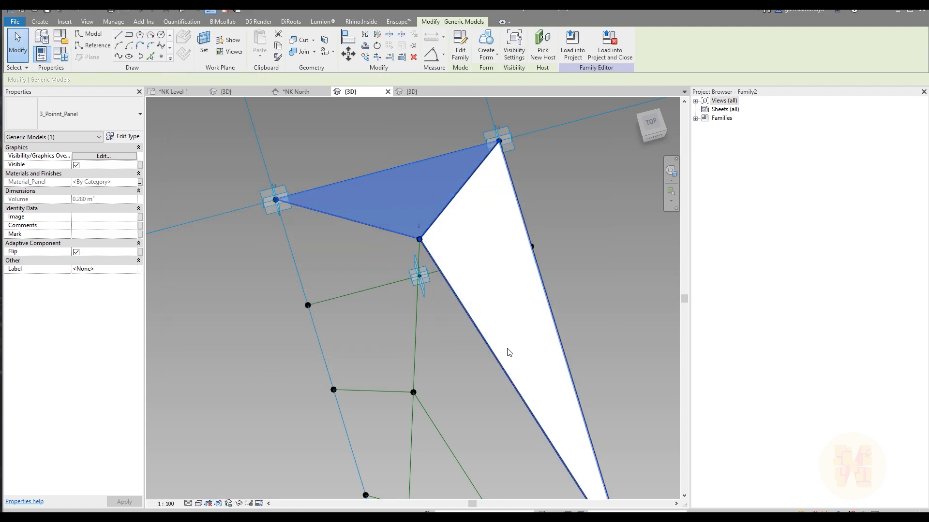
# - Link the tall right-hand panel's Material_Panel property to the existing Panel_Material family parameter
pyautogui.click(500, 353)
pyautogui.click(140, 181)
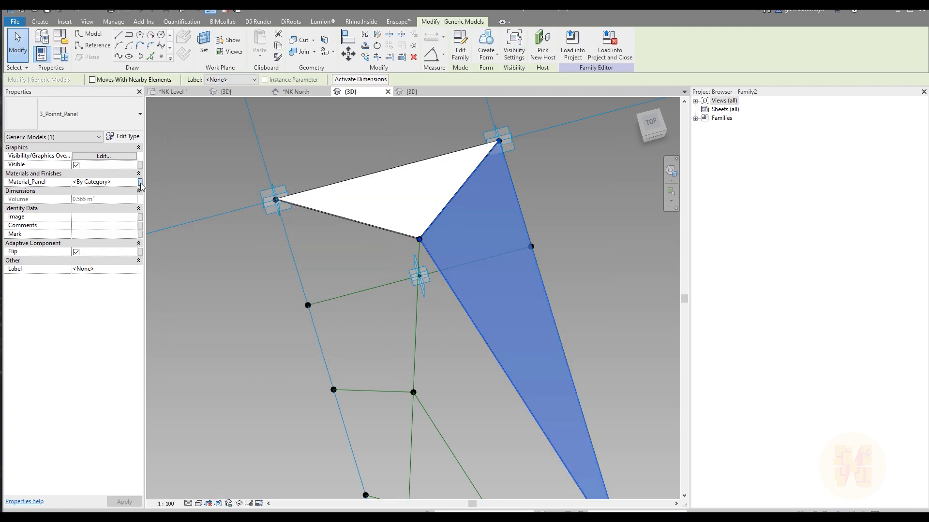
pyautogui.click(452, 216)
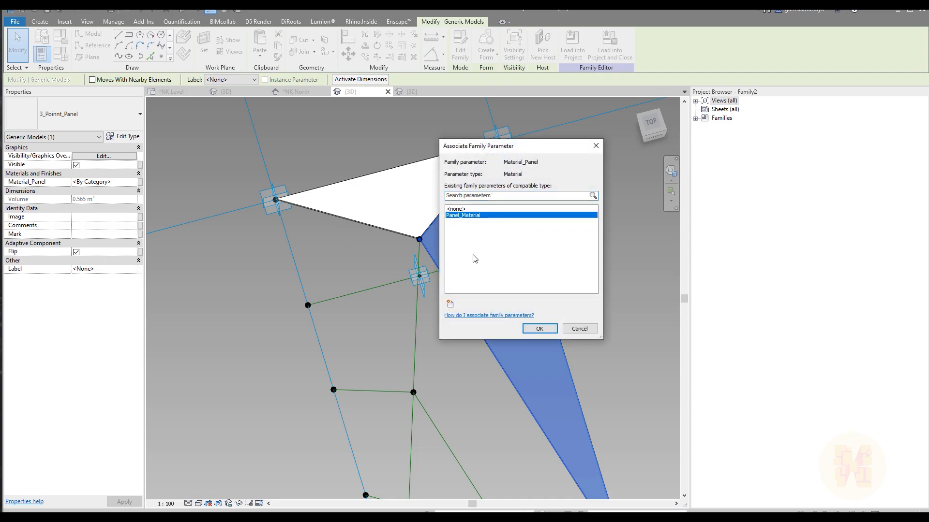
pyautogui.click(548, 333)
pyautogui.click(253, 292)
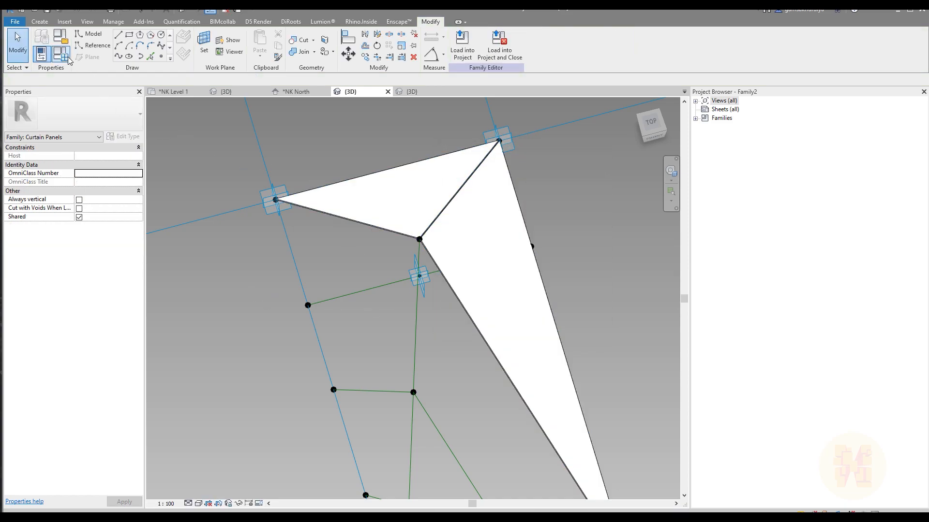
# - Open the material choice for Panel_Material in Family Types and create a new material
pyautogui.click(67, 57)
pyautogui.click(736, 200)
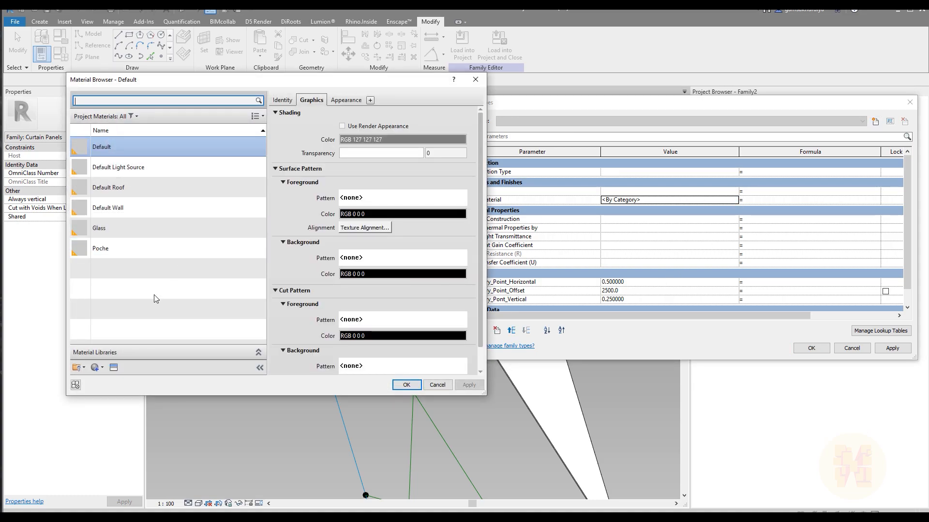
pyautogui.click(99, 370)
pyautogui.click(104, 376)
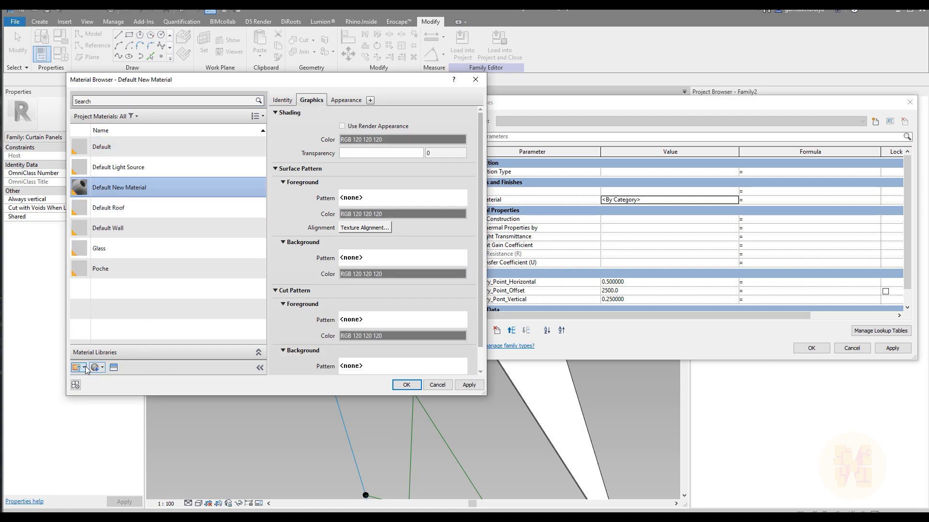
pyautogui.click(86, 370)
pyautogui.click(92, 379)
pyautogui.click(589, 127)
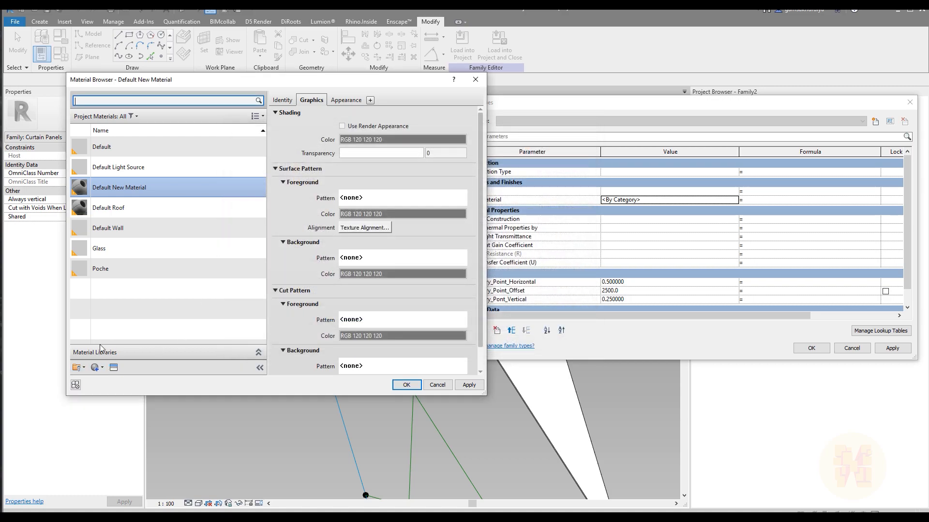
# - Apply the Andiroba wood appearance from the Appearance Library to the new material
pyautogui.click(114, 368)
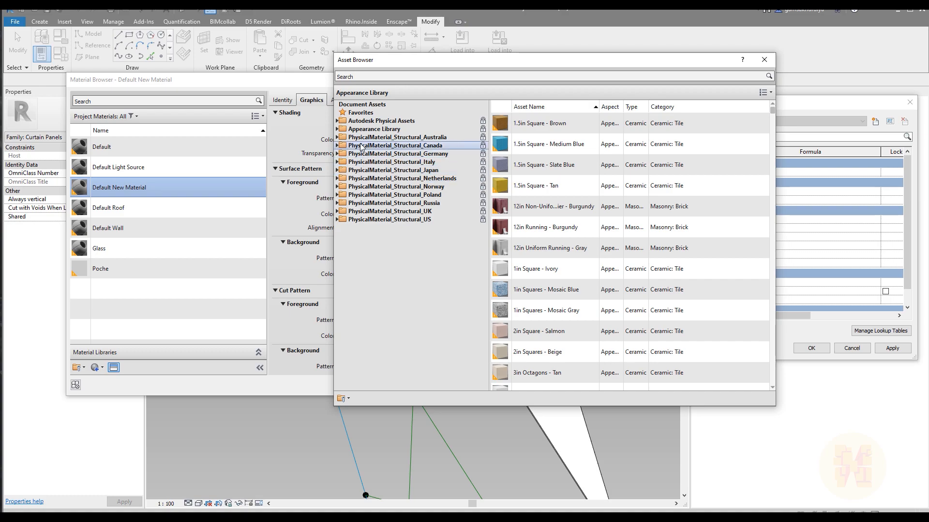
pyautogui.click(337, 129)
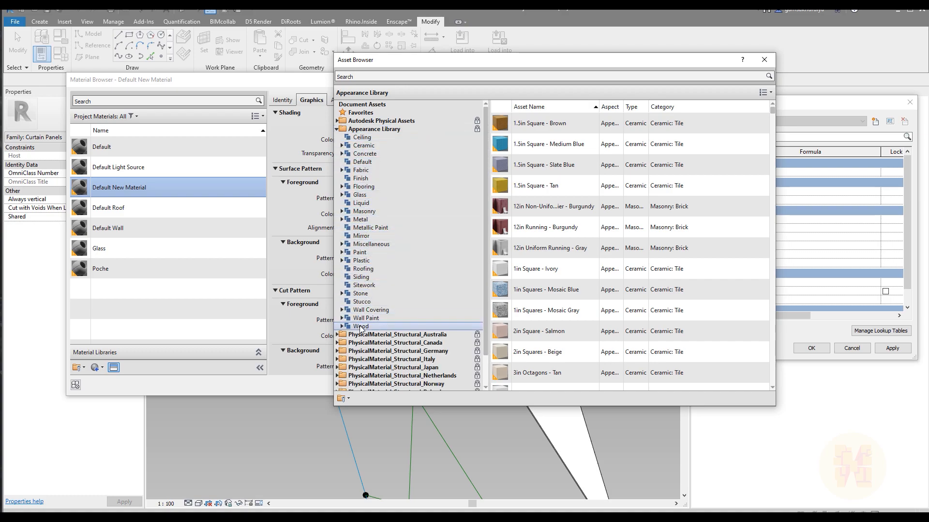
pyautogui.click(361, 327)
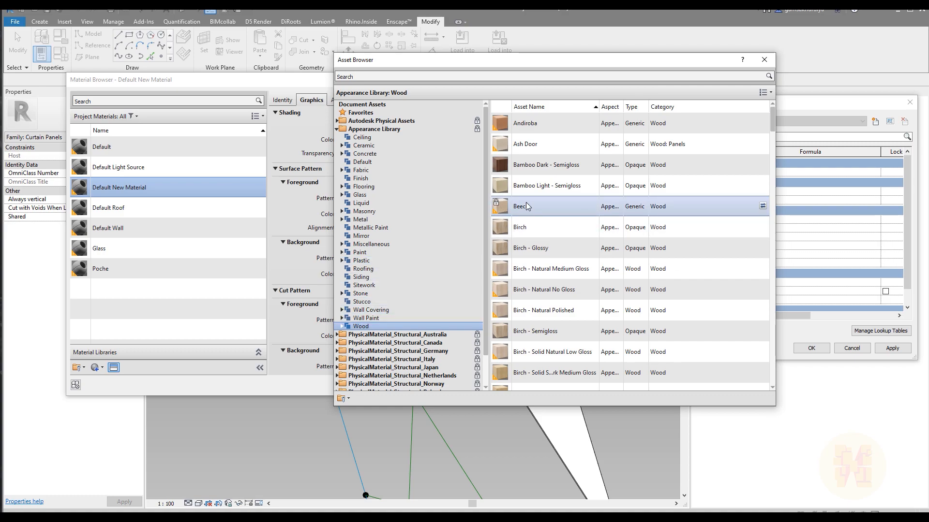
pyautogui.doubleClick(546, 127)
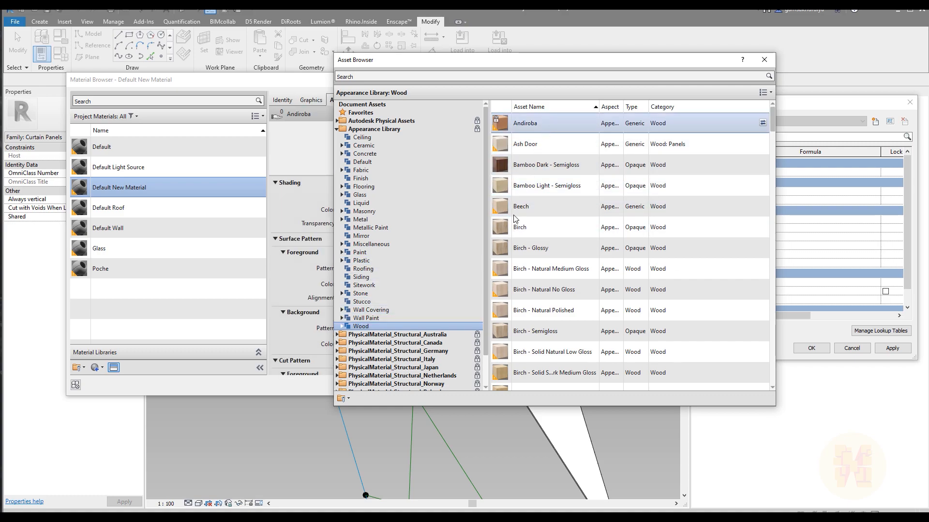
pyautogui.click(765, 60)
# - Rename the new material Panel_Wood, assign it to Panel_Material and accept the family type changes
pyautogui.click(286, 100)
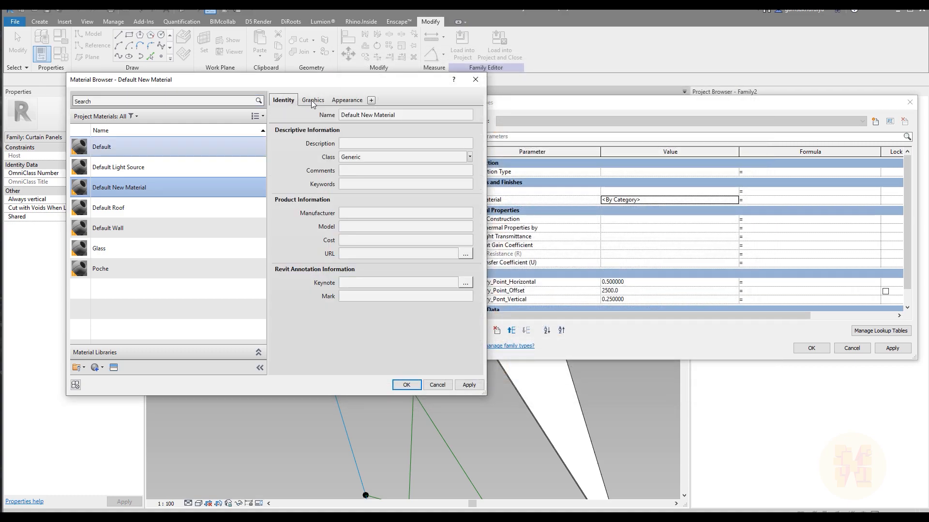
pyautogui.write('Wood')
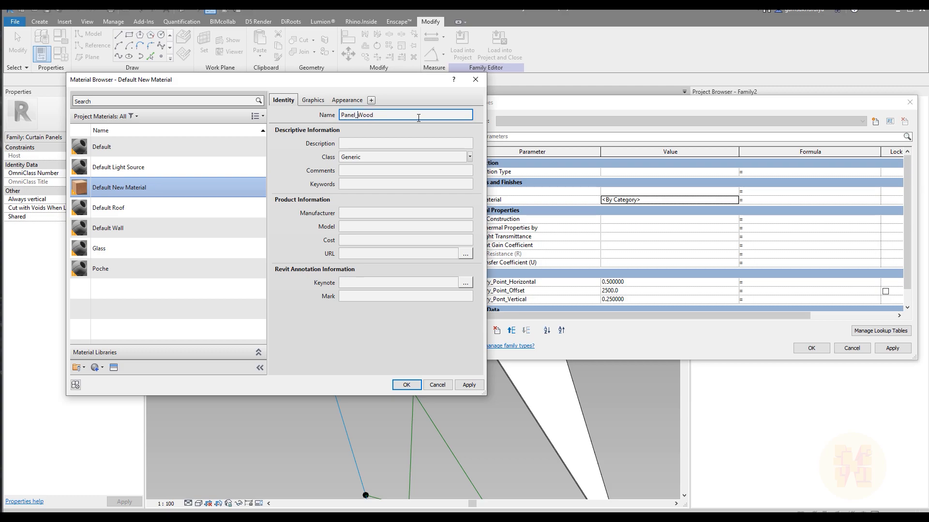
pyautogui.click(407, 385)
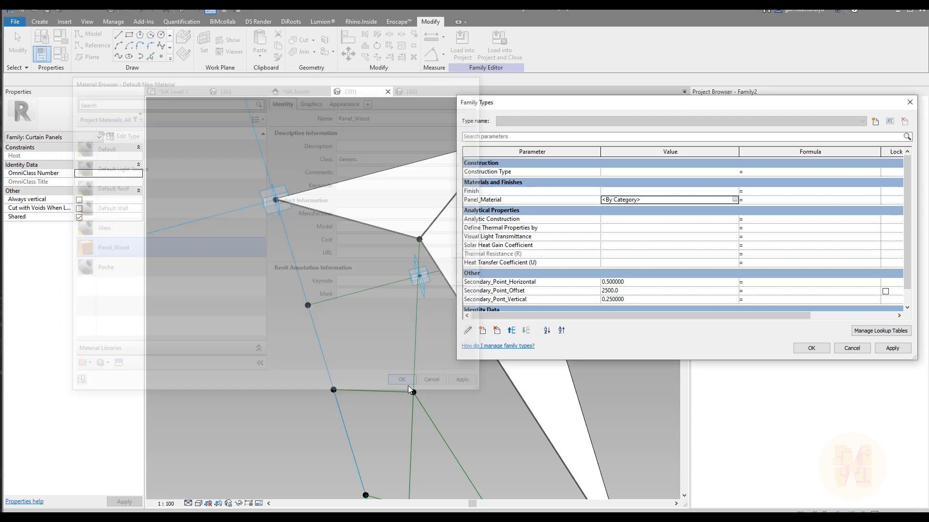
pyautogui.click(819, 353)
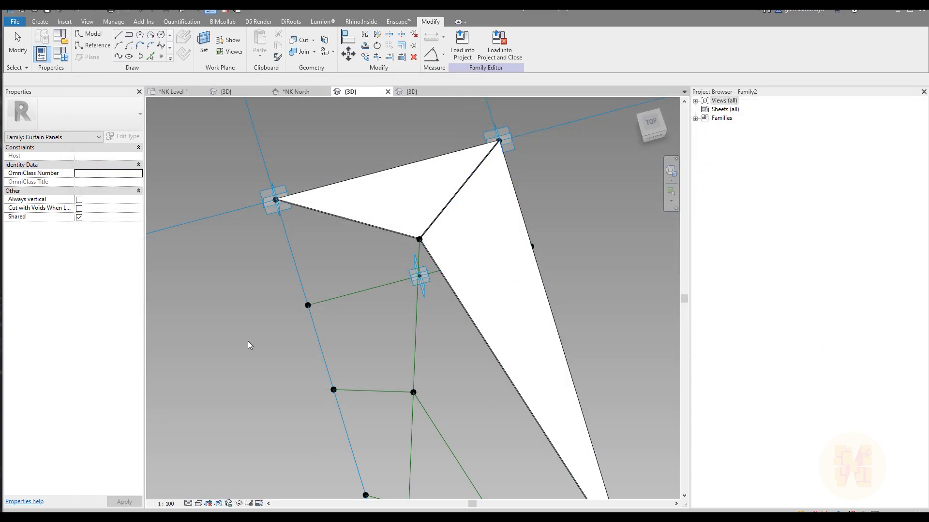
# - Show the 3D view in the Realistic visual style and examine the material on both triangular panels
pyautogui.click(198, 504)
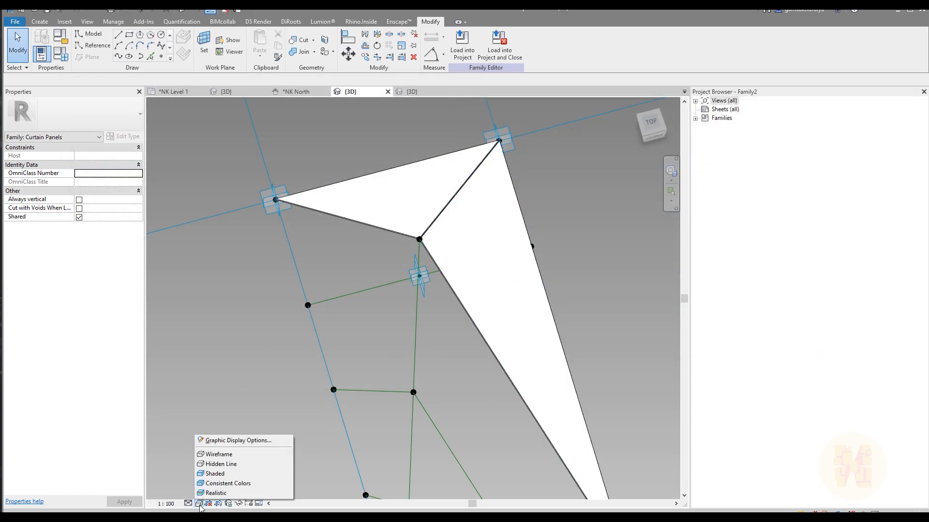
pyautogui.click(213, 483)
pyautogui.click(199, 504)
pyautogui.click(218, 493)
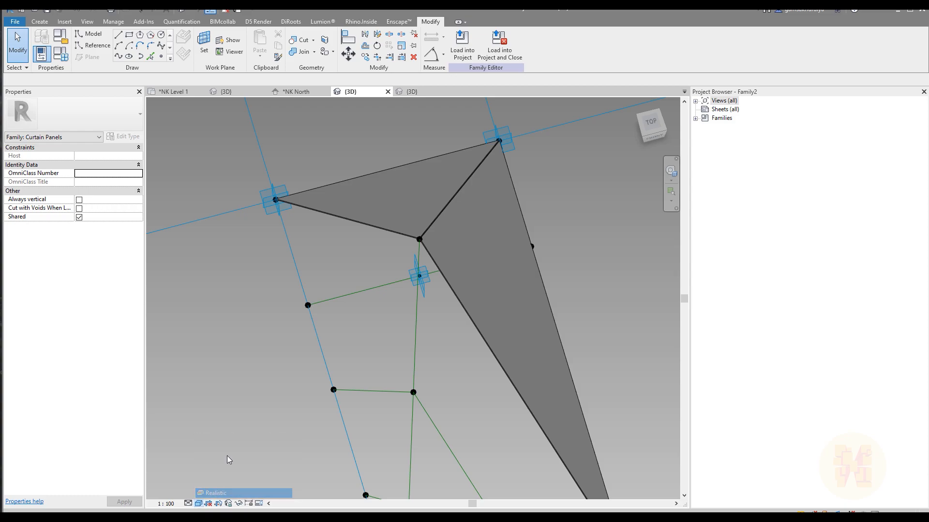
pyautogui.moveTo(434, 237)
pyautogui.keyDown('shift'); pyautogui.mouseDown(button='middle')
pyautogui.moveTo(405, 289)
pyautogui.moveTo(448, 375)
pyautogui.moveTo(404, 266)
pyautogui.moveTo(492, 342)
pyautogui.mouseUp(button='middle'); pyautogui.keyUp('shift')
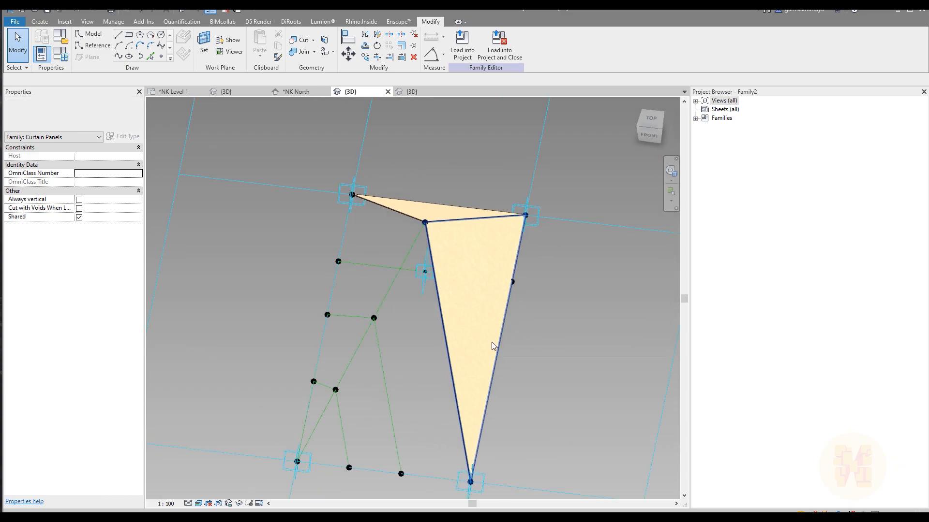
# - Set the 3D view's visual style to Hidden Line
pyautogui.click(199, 504)
pyautogui.click(224, 462)
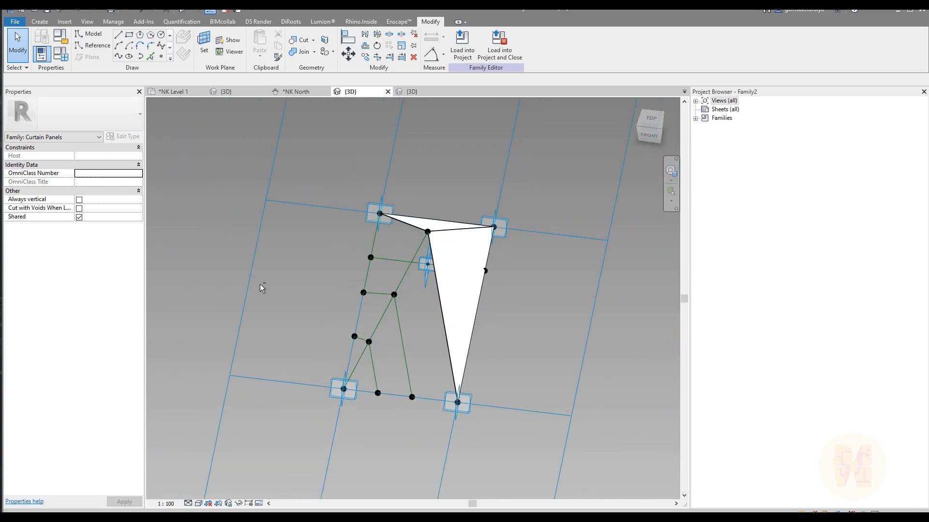
pyautogui.keyDown('shift'); pyautogui.moveTo(259, 282); pyautogui.dragTo(293, 317, button='middle'); pyautogui.keyUp('shift')
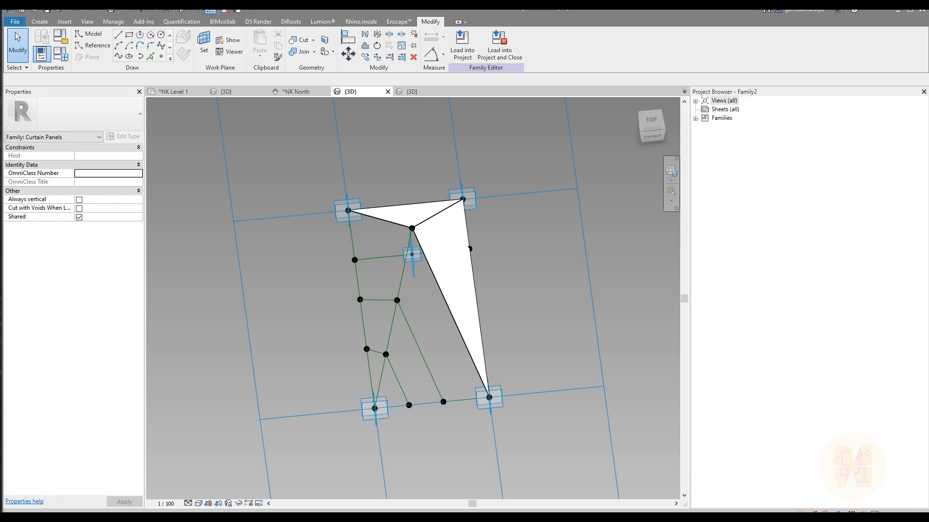
# - Check the facade photo and place a 3_Poinnt_Panel between the upper-left corner point, lower-left corner point and raised apex
pyautogui.click(4, 508)
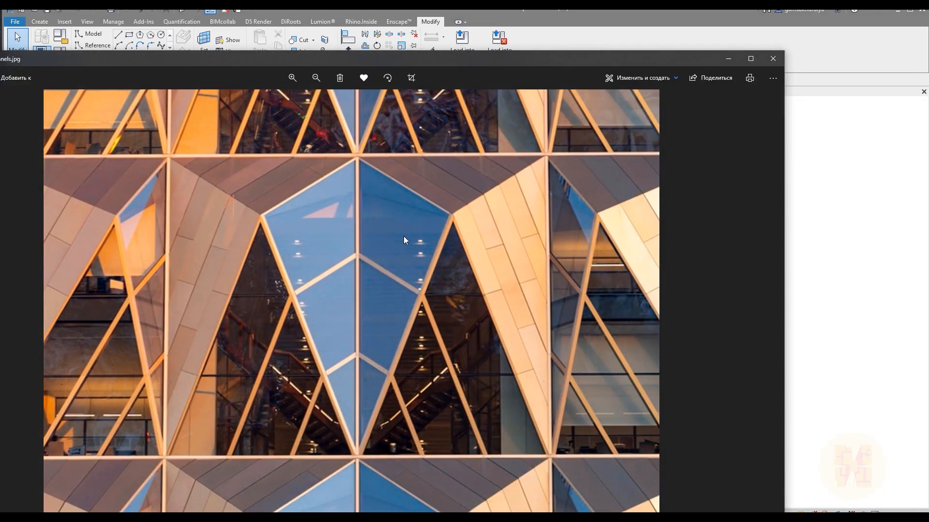
pyautogui.click(728, 59)
pyautogui.click(40, 22)
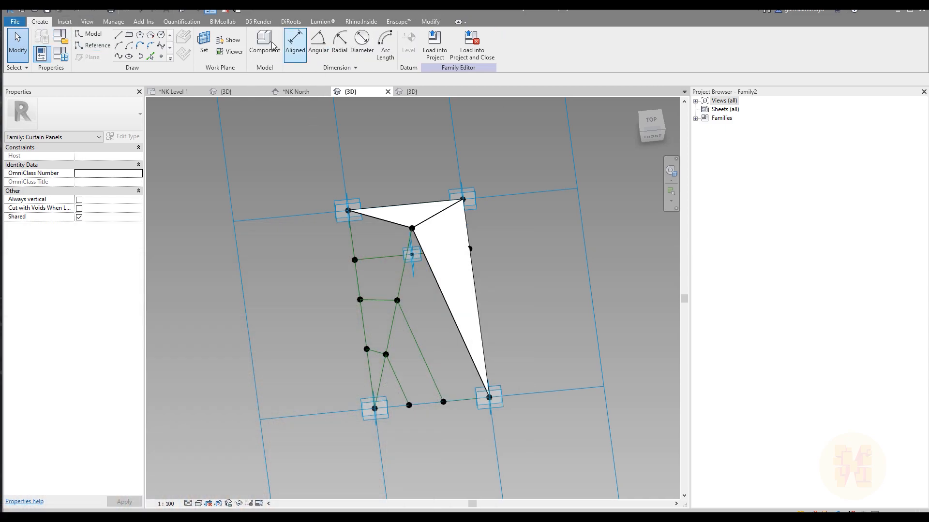
pyautogui.click(265, 44)
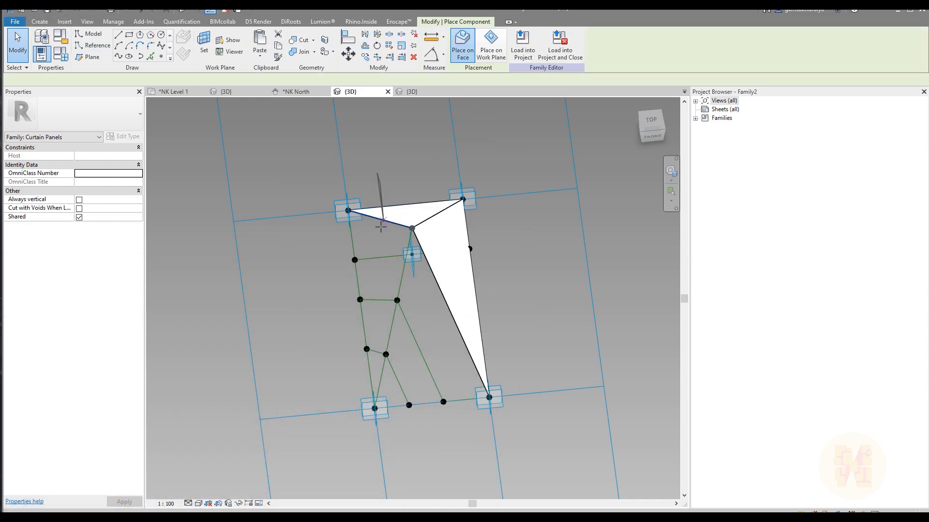
pyautogui.scroll(5, 372, 220)
pyautogui.click(289, 178)
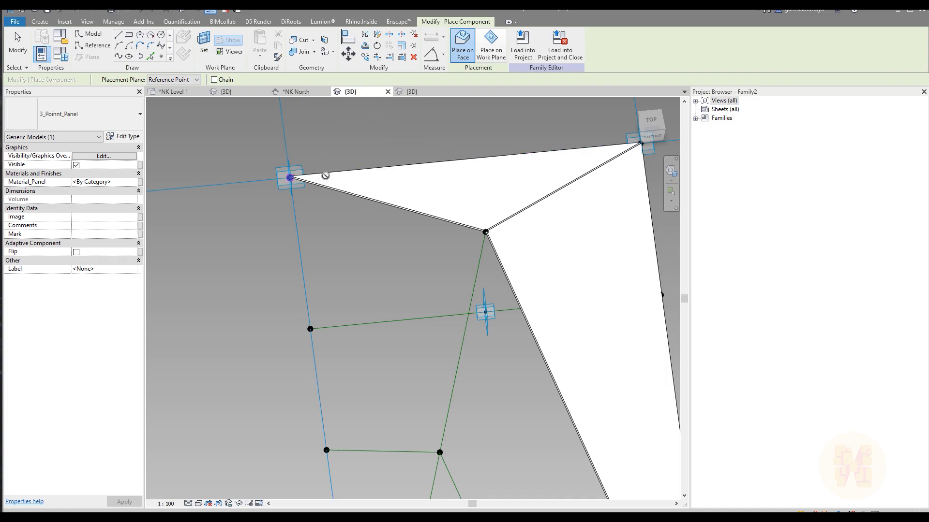
pyautogui.scroll(-3, 360, 168)
pyautogui.moveTo(405, 336); pyautogui.dragTo(371, 302, button='middle')
pyautogui.click(357, 312)
pyautogui.click(418, 178)
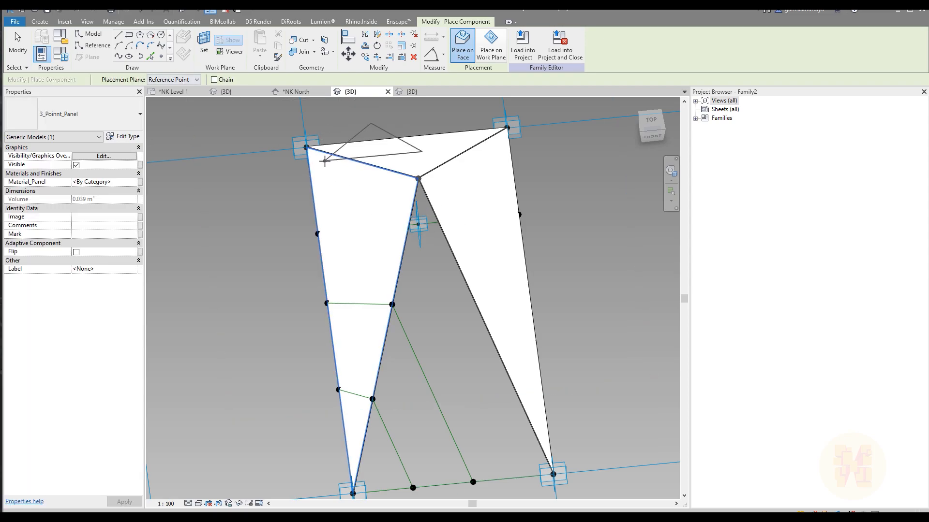
pyautogui.press('Escape')
pyautogui.press('Escape')
pyautogui.press('Escape')
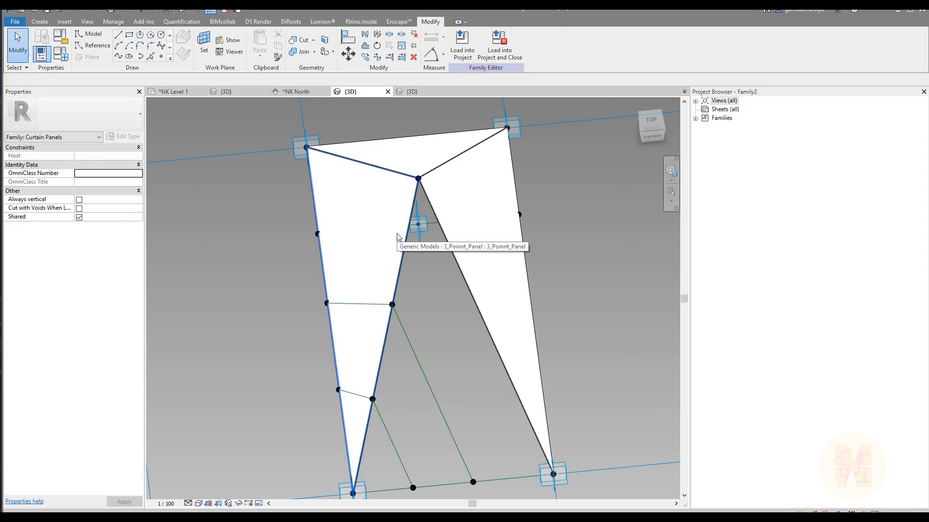
# - Temporarily hide the two tall triangular side panels in the 3D view
pyautogui.click(398, 235)
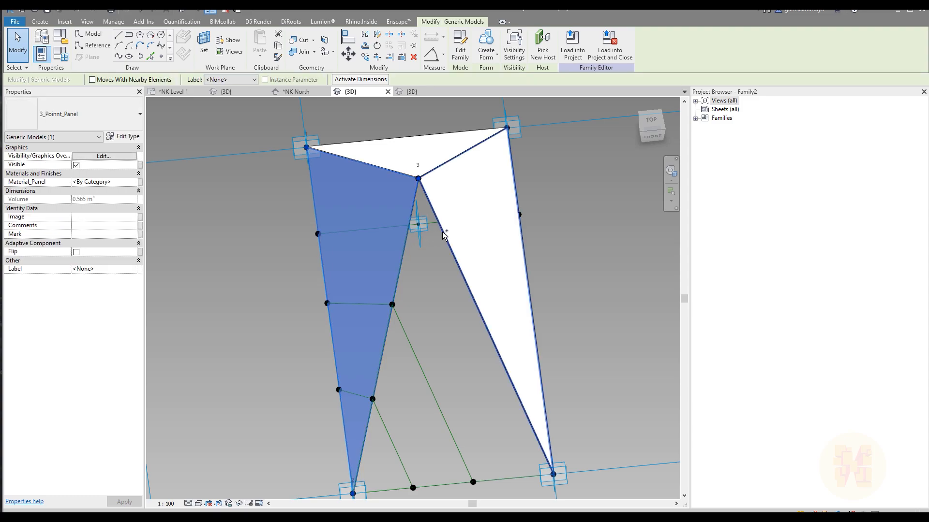
pyautogui.keyDown('ctrl'); pyautogui.click(443, 235); pyautogui.keyUp('ctrl')
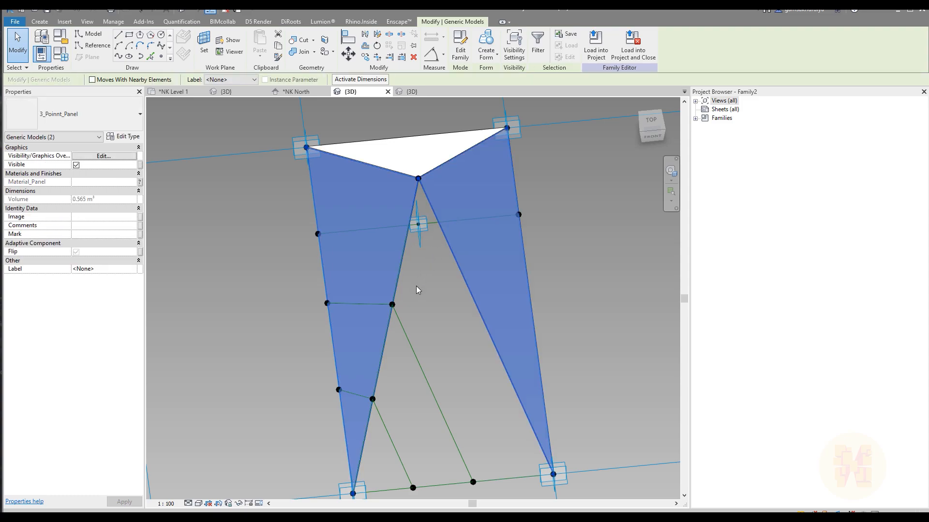
pyautogui.press('h')
pyautogui.press('h')
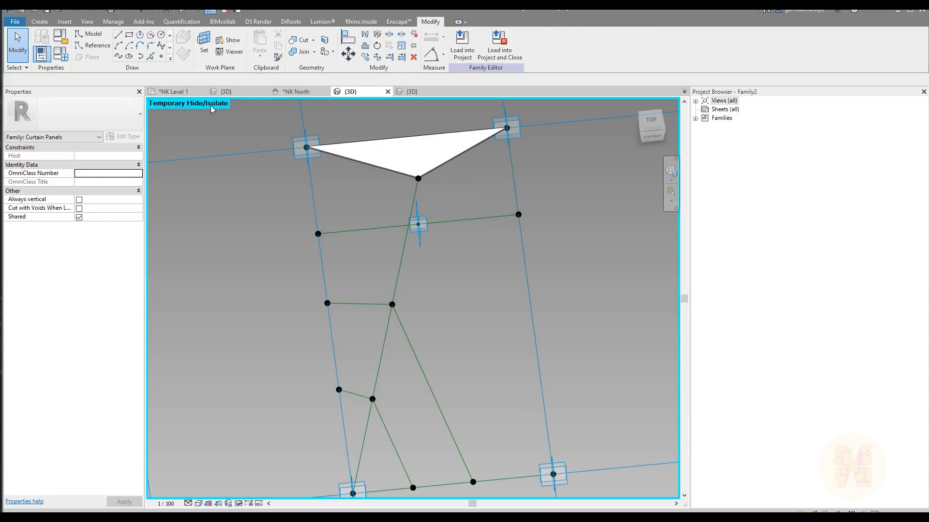
# - Place a 3_Poinnt_Panel over the lower triangle, spanning the lower-left corner point, the apex and the lower-right corner point
pyautogui.keyDown('shift'); pyautogui.moveTo(329, 236); pyautogui.dragTo(398, 294, button='middle'); pyautogui.keyUp('shift')
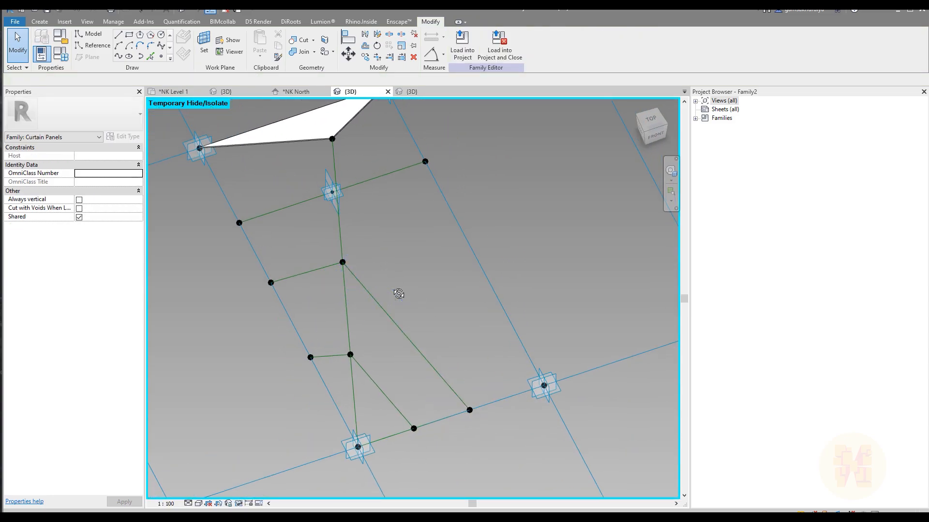
pyautogui.moveTo(395, 248); pyautogui.dragTo(373, 262, button='middle')
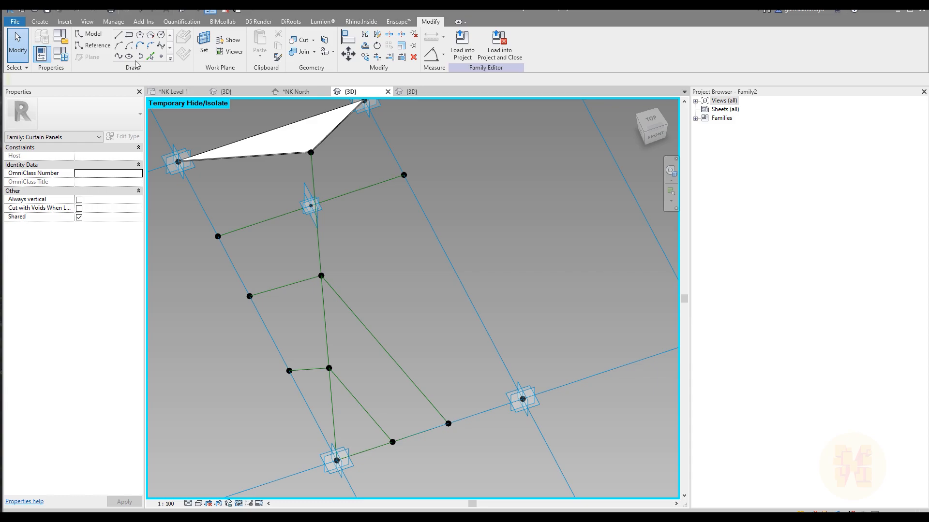
pyautogui.click(40, 21)
pyautogui.click(263, 46)
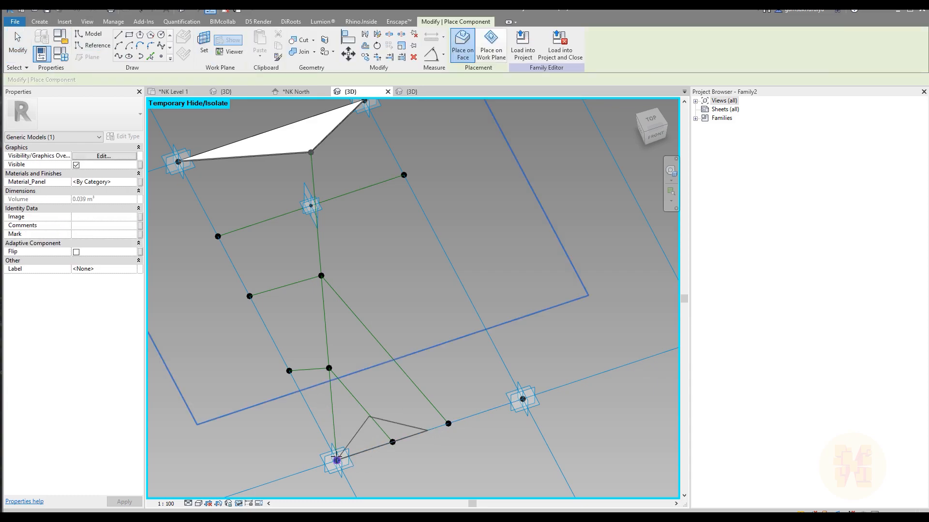
pyautogui.click(336, 460)
pyautogui.click(311, 152)
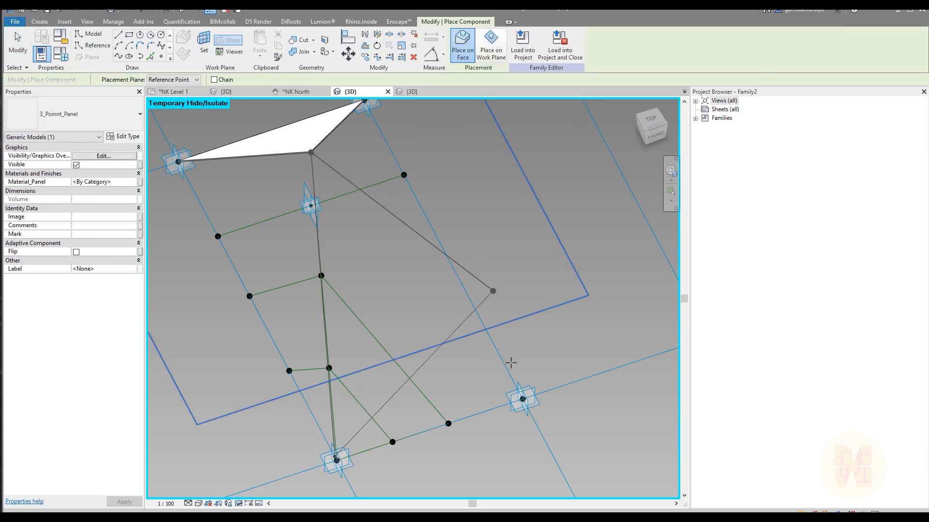
pyautogui.click(522, 399)
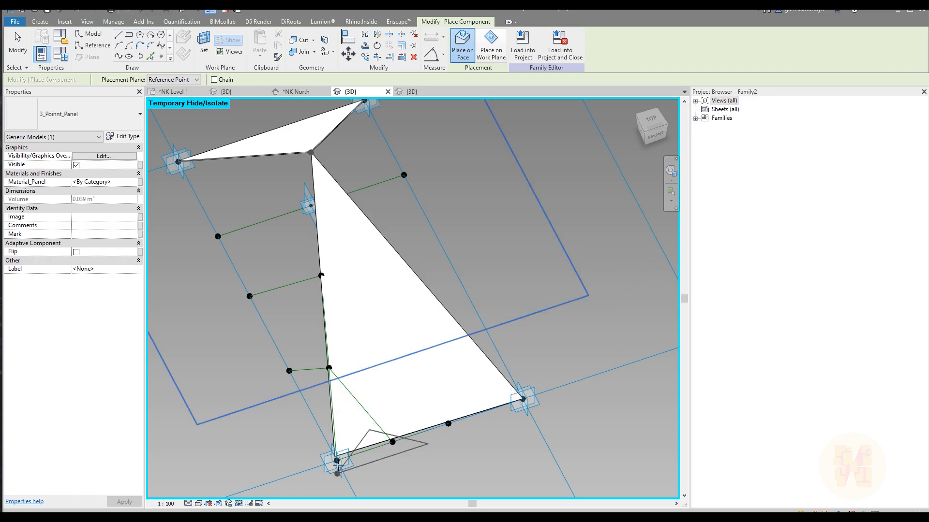
pyautogui.scroll(4, 341, 452)
pyautogui.scroll(3, 317, 459)
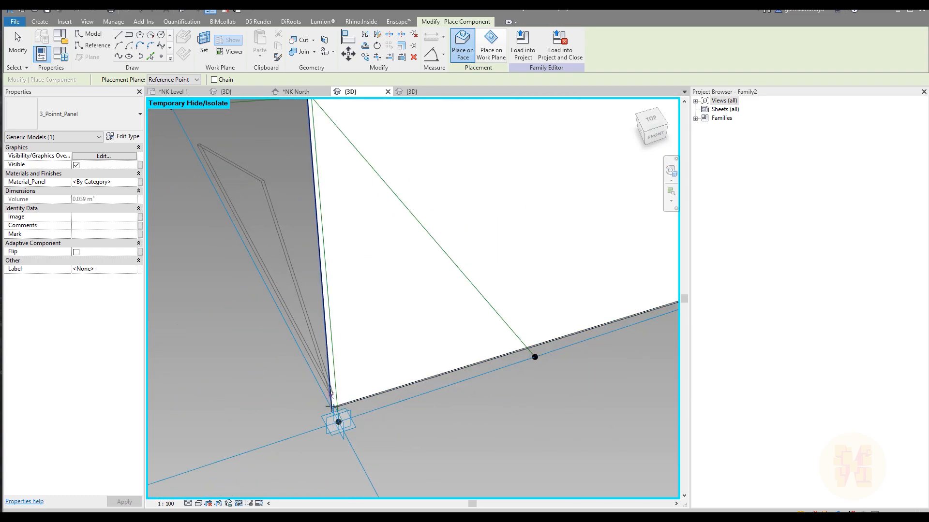
pyautogui.hotkey('ctrl', 'z')
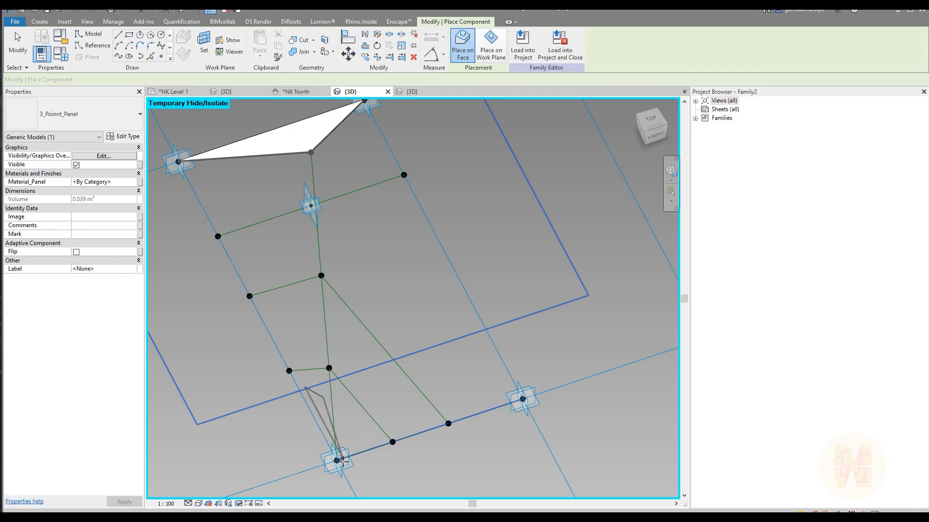
pyautogui.click(311, 152)
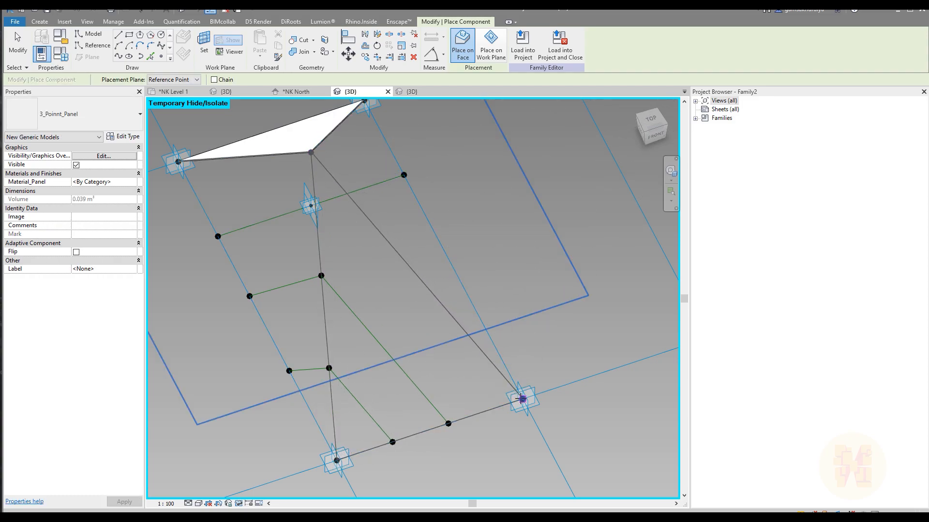
pyautogui.click(523, 399)
pyautogui.press('Escape')
pyautogui.press('Escape')
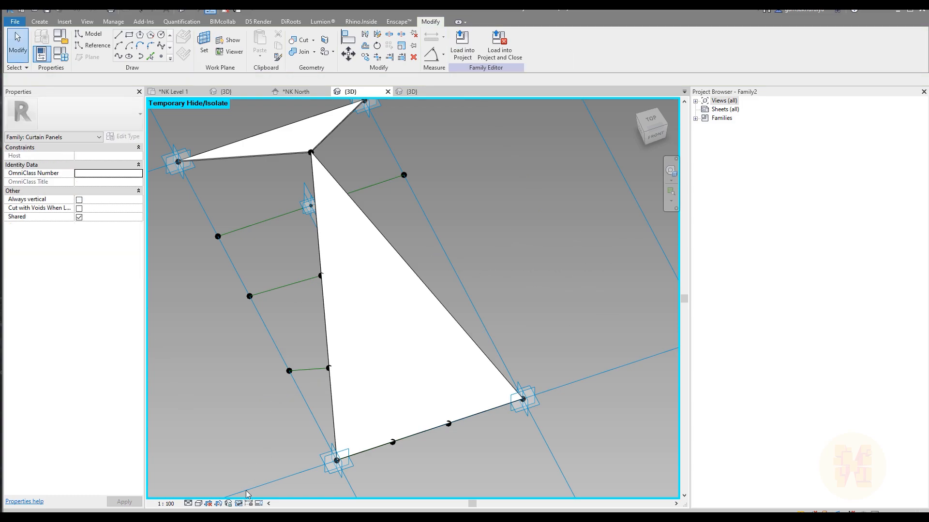
# - Reset the temporary hiding of the side panels and set the 3D view to the Realistic visual style
pyautogui.click(238, 503)
pyautogui.click(261, 493)
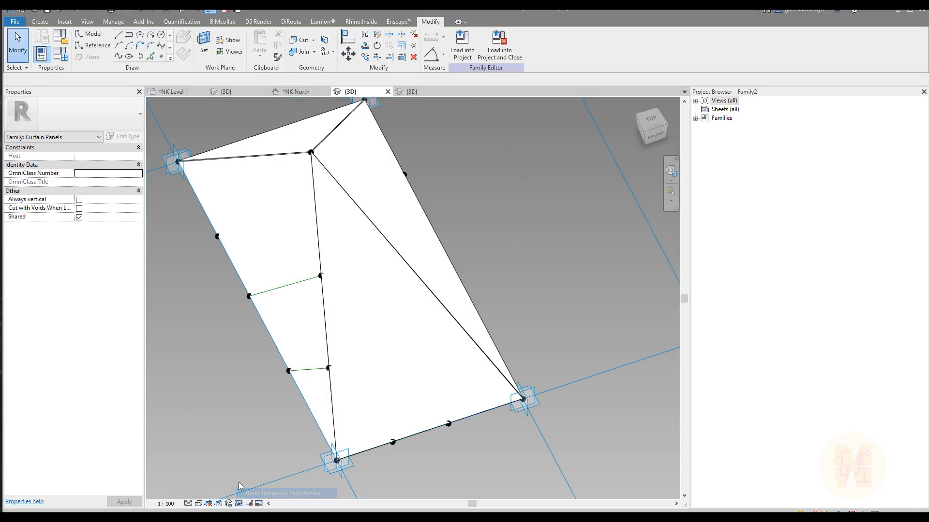
pyautogui.scroll(-2, 280, 329)
pyautogui.moveTo(297, 332); pyautogui.dragTo(322, 344, button='middle')
pyautogui.click(198, 504)
pyautogui.click(229, 493)
# - Turn on Flip for the left triangular panel
pyautogui.scroll(3, 294, 315)
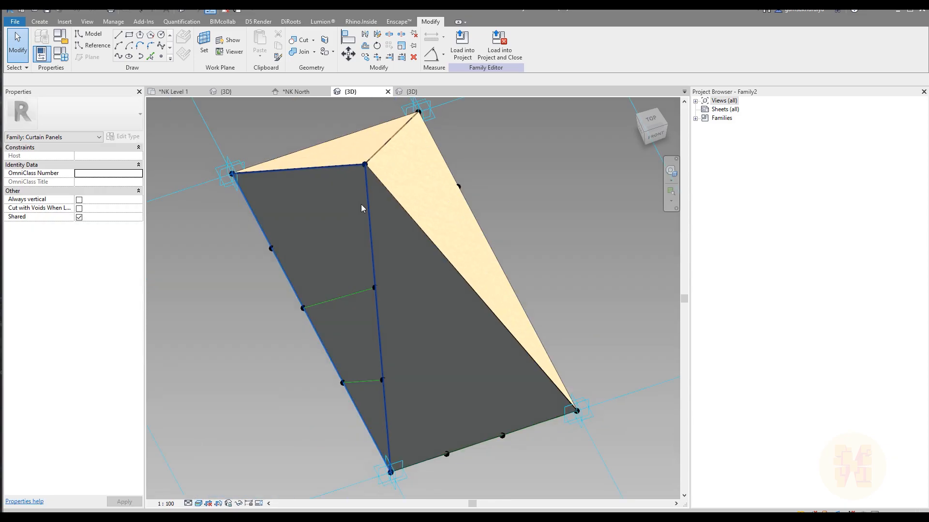
pyautogui.click(339, 207)
pyautogui.scroll(5, 353, 133)
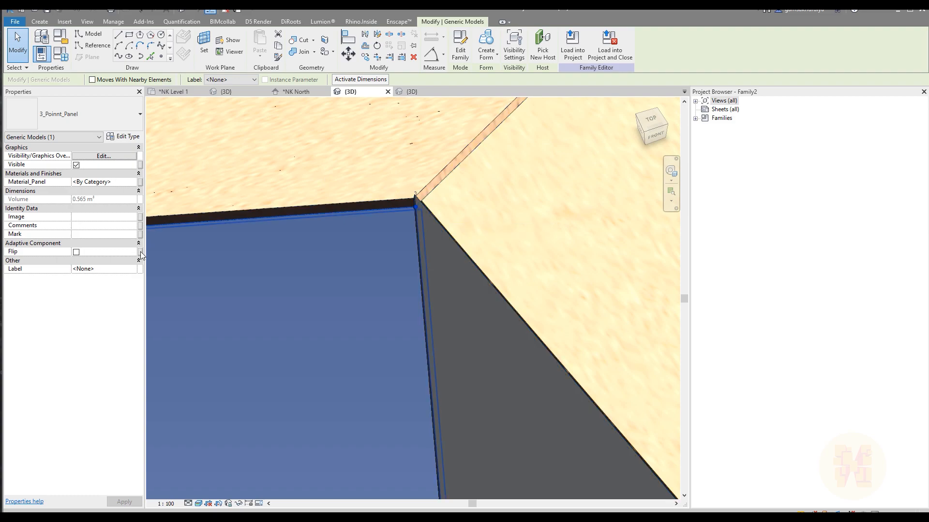
pyautogui.click(76, 252)
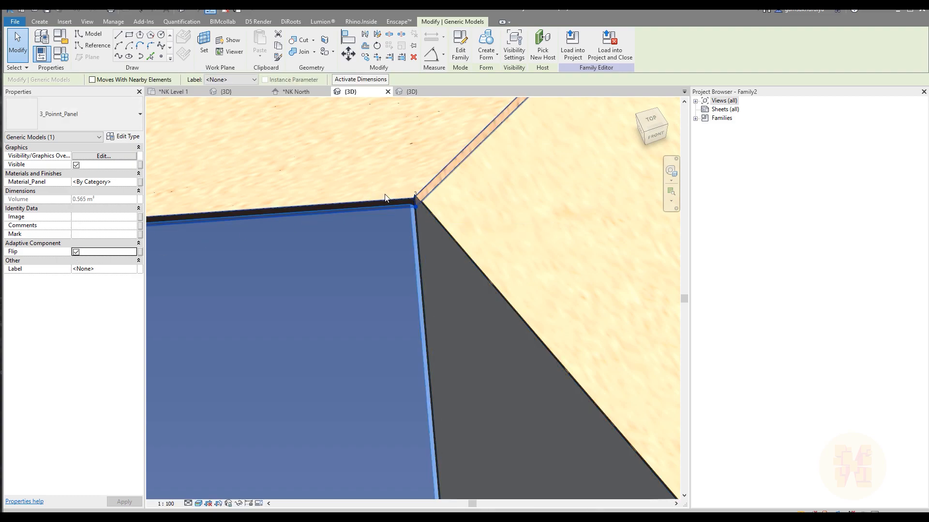
# - Inspect the panel joint at the apex from behind and delete the large lower triangular panel
pyautogui.click(379, 276)
pyautogui.keyDown('shift'); pyautogui.moveTo(379, 275); pyautogui.dragTo(422, 227, button='middle'); pyautogui.keyUp('shift')
pyautogui.scroll(-5, 440, 244)
pyautogui.scroll(2, 290, 283)
pyautogui.scroll(4, 290, 283)
pyautogui.press('Escape')
pyautogui.scroll(3, 306, 285)
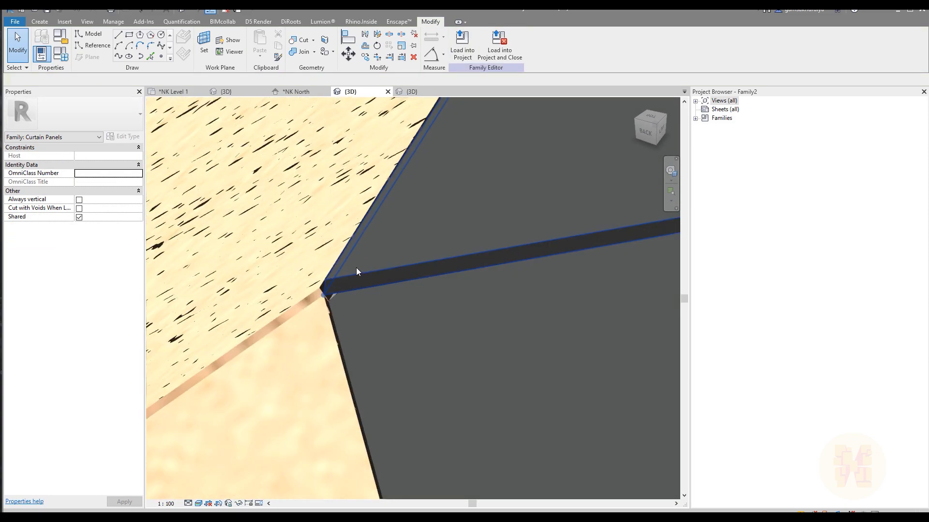
pyautogui.click(350, 283)
pyautogui.scroll(4, 285, 307)
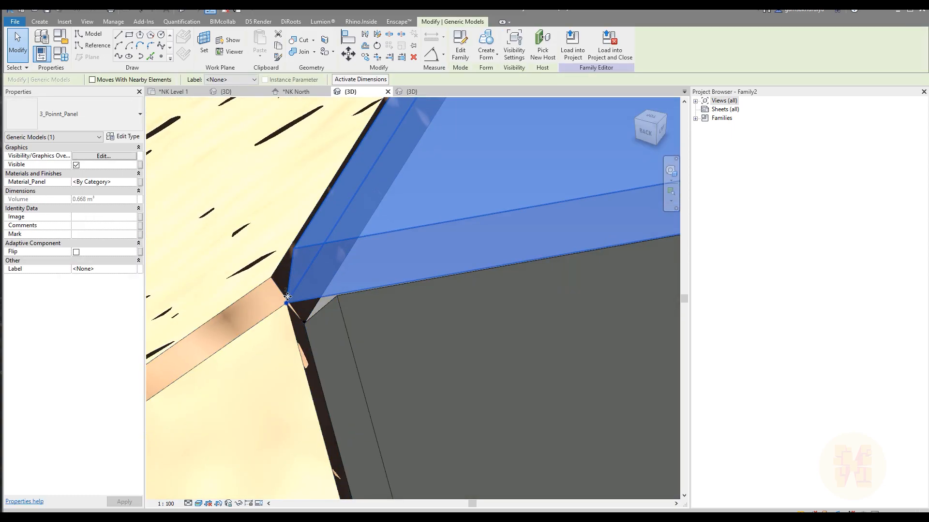
pyautogui.press('Escape')
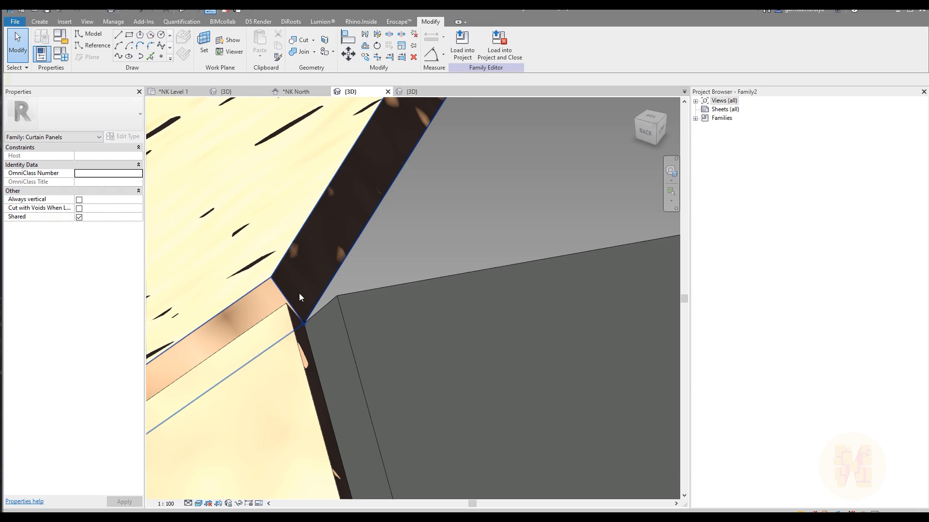
# - Fill the open lower triangle with a three-point panel hosted on the lower-left corner, the apex and the lower-right corner
pyautogui.scroll(-6, 299, 294)
pyautogui.keyDown('shift'); pyautogui.moveTo(397, 293); pyautogui.dragTo(433, 296, button='middle'); pyautogui.keyUp('shift')
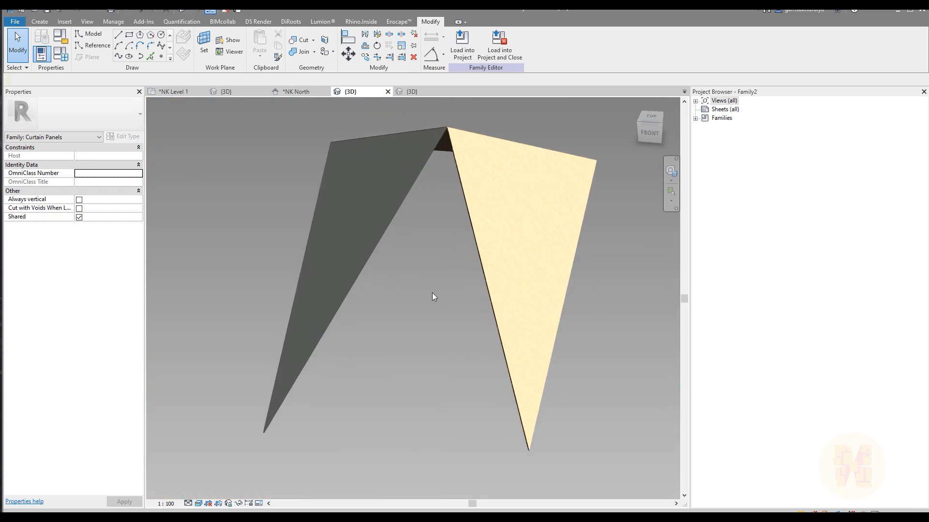
pyautogui.click(39, 21)
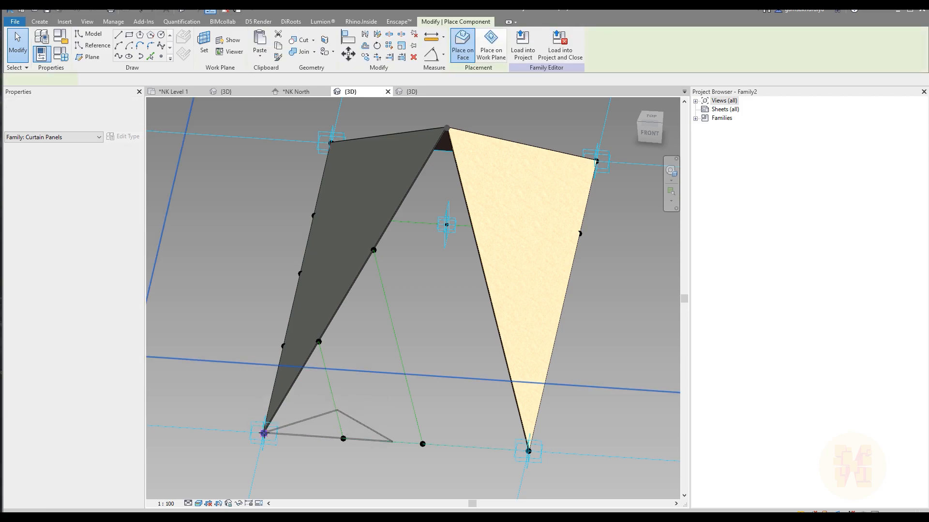
pyautogui.click(263, 433)
pyautogui.click(447, 129)
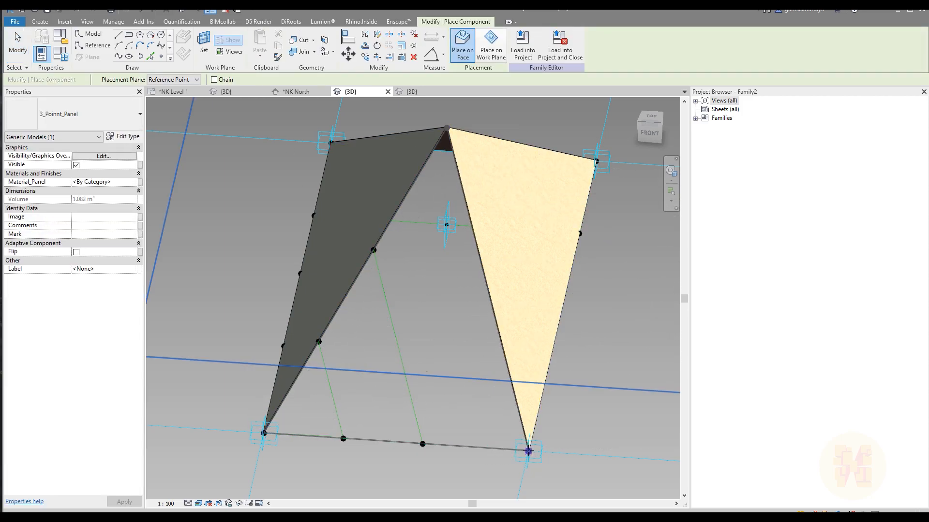
pyautogui.click(528, 451)
pyautogui.press('Escape')
pyautogui.press('Escape')
# - Examine how the edges of the four triangular panels meet at the apex
pyautogui.scroll(-5, 431, 204)
pyautogui.keyDown('shift'); pyautogui.moveTo(390, 216); pyautogui.dragTo(519, 198, button='middle'); pyautogui.keyUp('shift')
pyautogui.scroll(8, 343, 192)
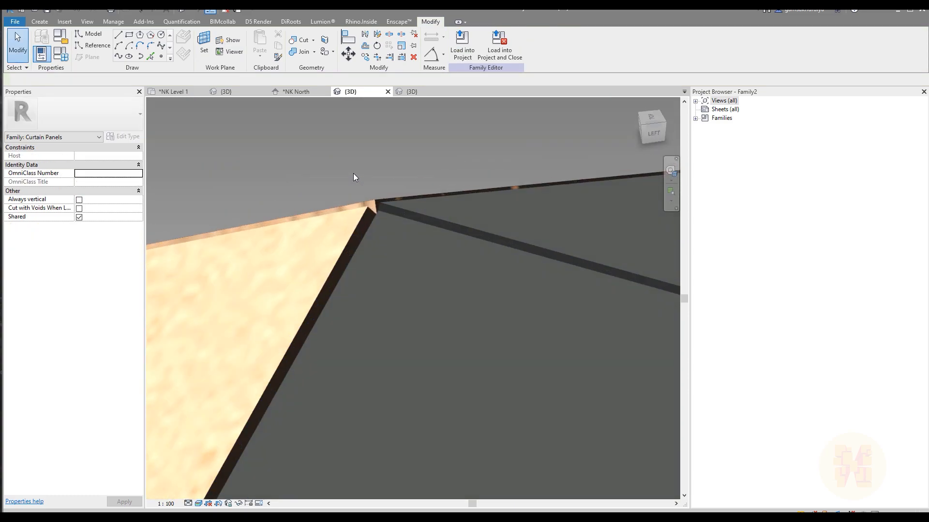
pyautogui.moveTo(424, 210); pyautogui.dragTo(474, 227, button='middle')
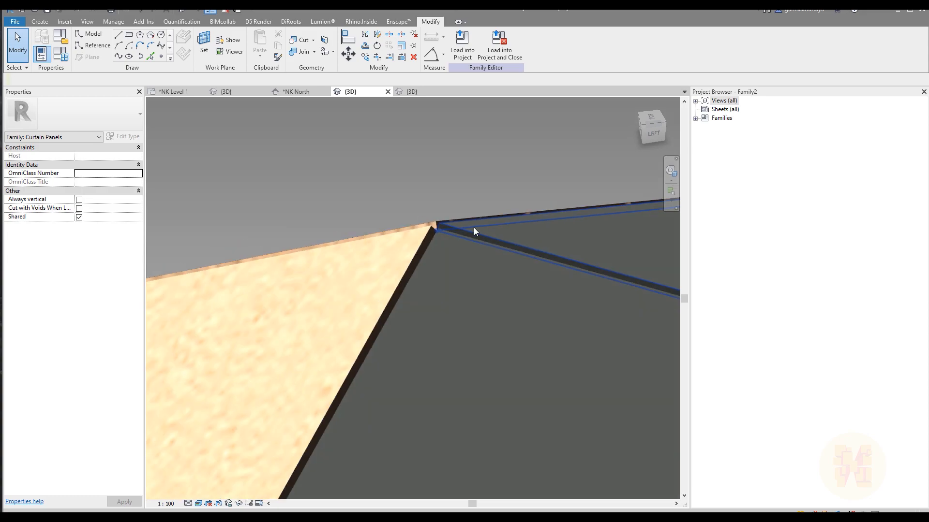
pyautogui.scroll(-1, 471, 221)
pyautogui.scroll(-4, 472, 224)
pyautogui.keyDown('shift'); pyautogui.moveTo(535, 289); pyautogui.dragTo(387, 245, button='middle'); pyautogui.keyUp('shift')
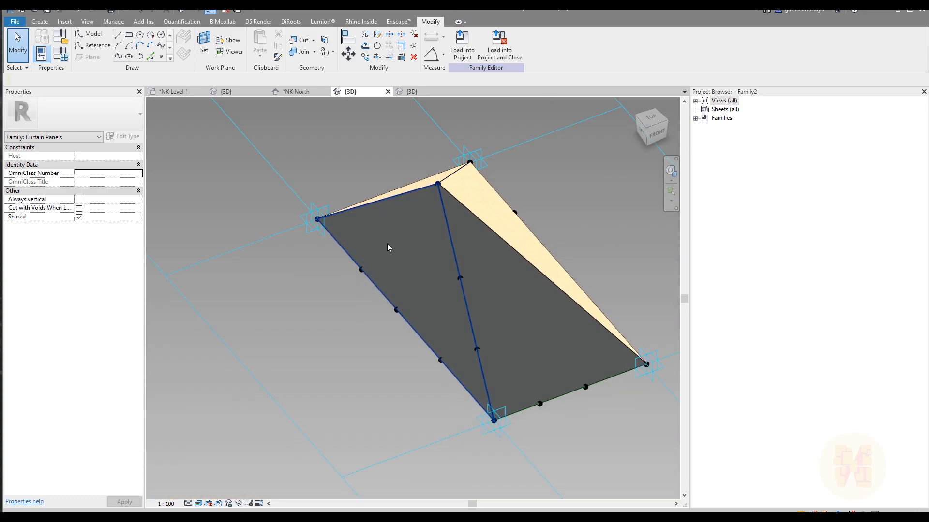
# - Link the left triangular panel's Material_Panel property to a new type-based family parameter named Panel_Glass
pyautogui.click(387, 245)
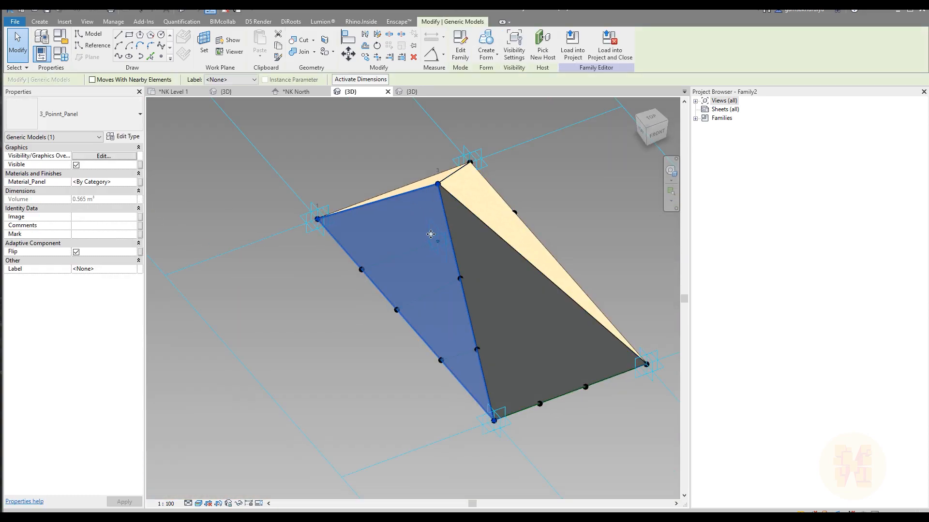
pyautogui.click(140, 182)
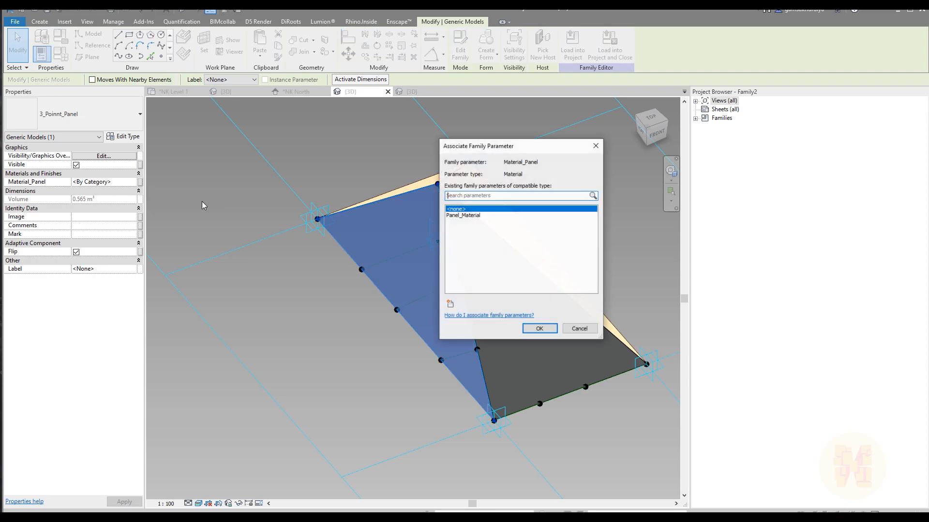
pyautogui.click(450, 304)
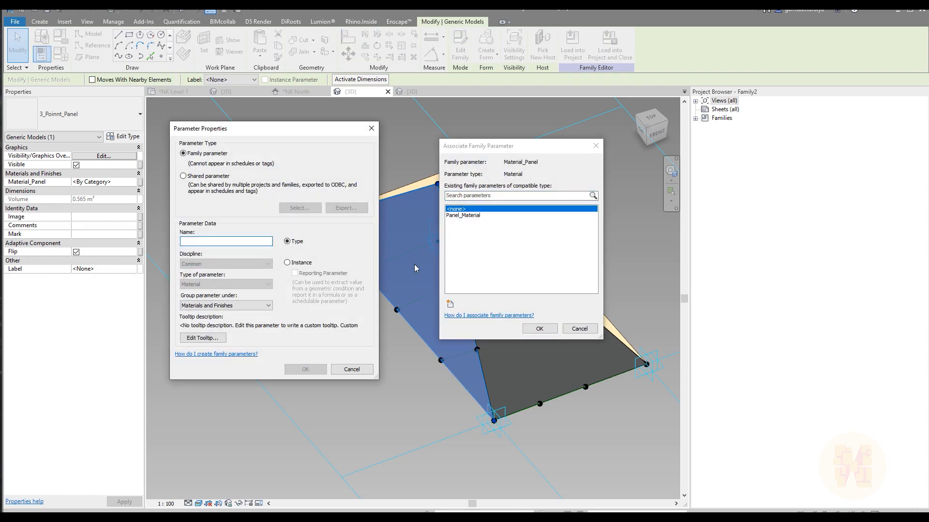
pyautogui.write('Panel')
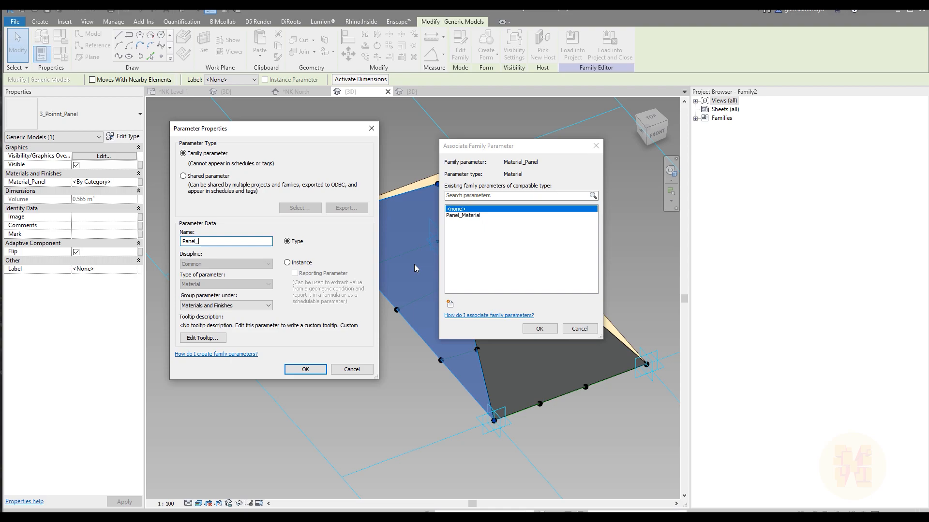
pyautogui.write('_Glass')
pyautogui.press('Return')
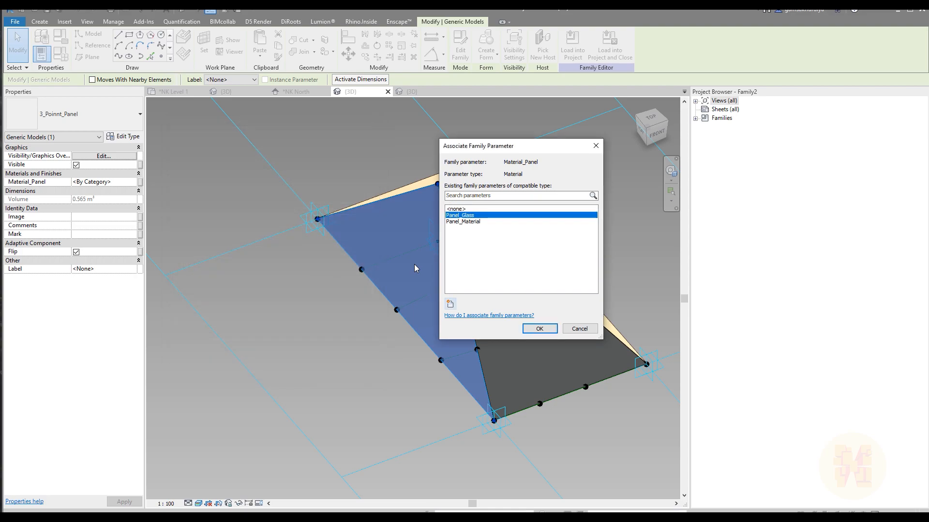
pyautogui.click(539, 328)
# - Associate the lower triangular panel's Material_Panel property with the existing Panel_Glass parameter
pyautogui.press('space')
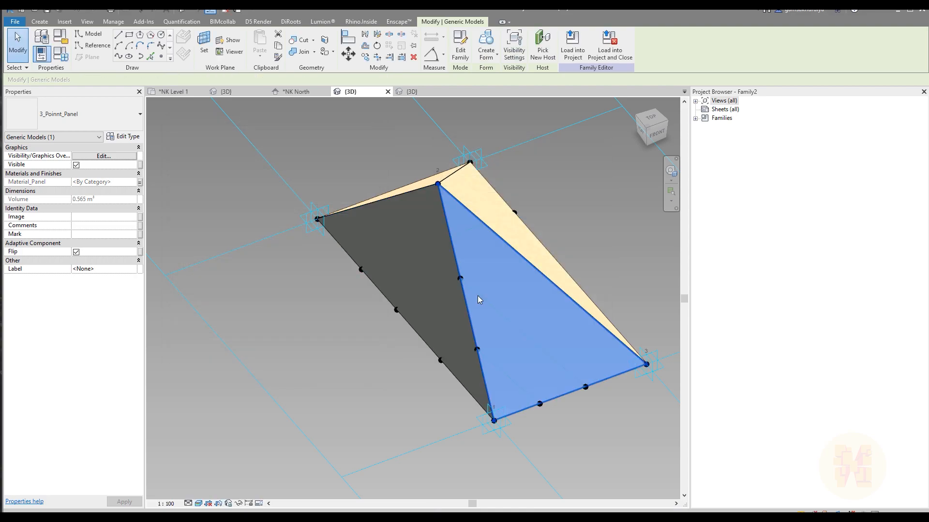
pyautogui.click(140, 181)
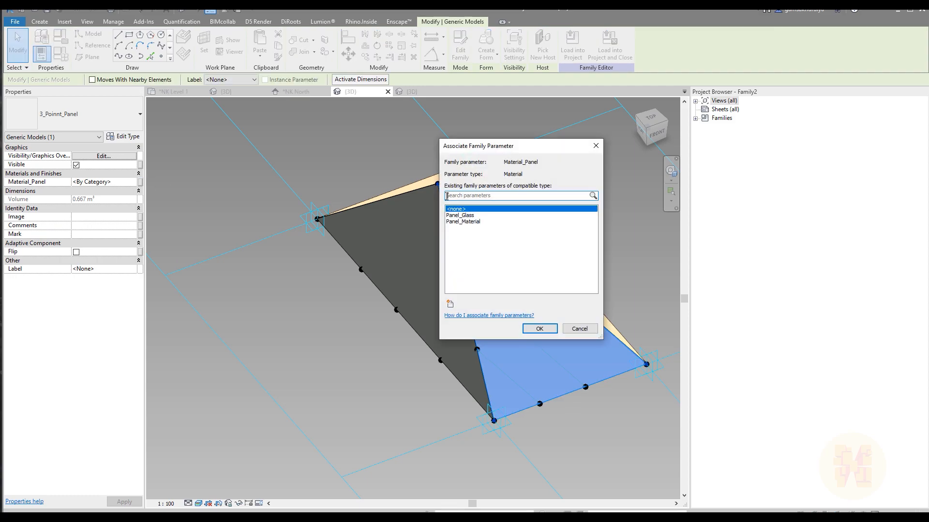
pyautogui.click(468, 216)
pyautogui.click(540, 329)
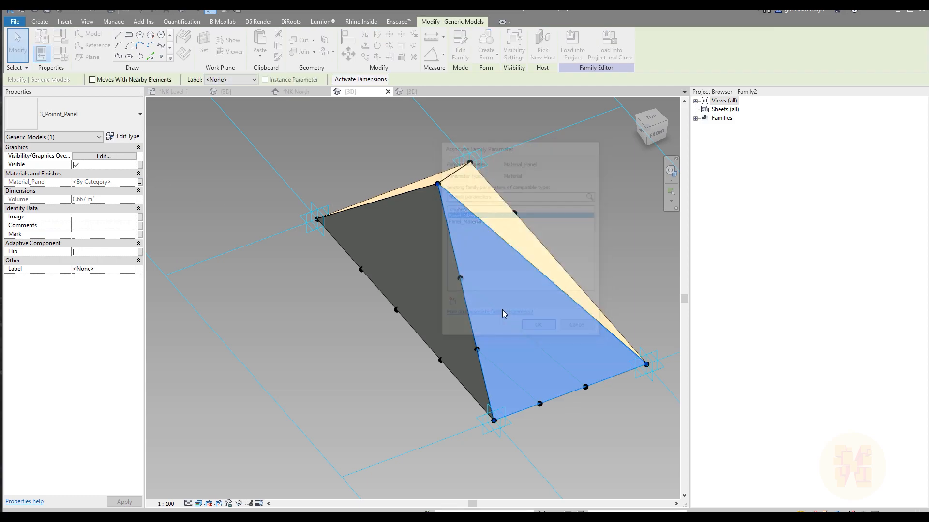
# - Set the family's Panel_Glass parameter to the Glass material, apply it and clear the selection
pyautogui.click(60, 55)
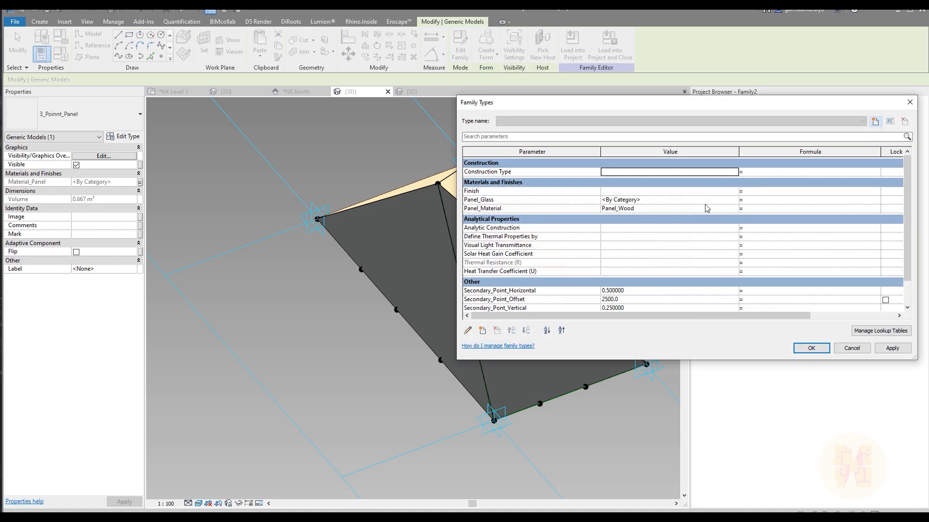
pyautogui.click(737, 199)
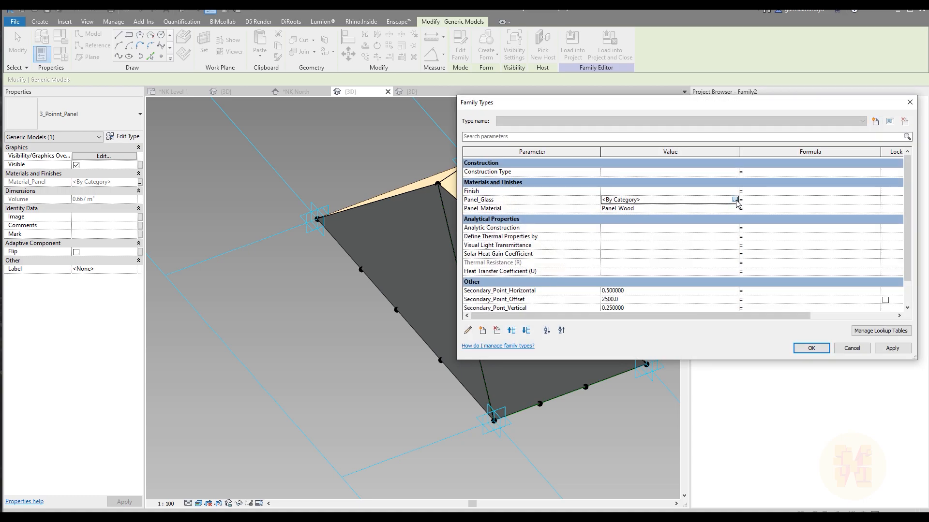
pyautogui.click(735, 199)
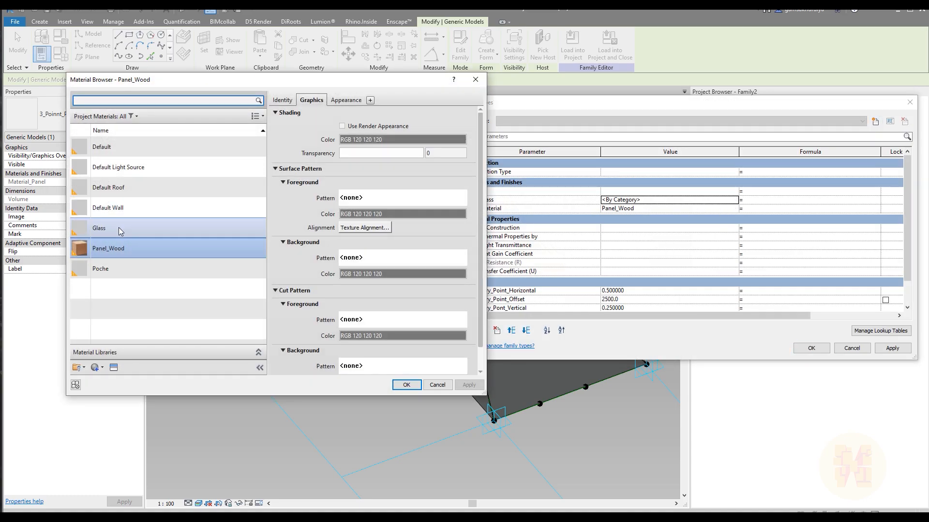
pyautogui.click(121, 230)
pyautogui.click(406, 385)
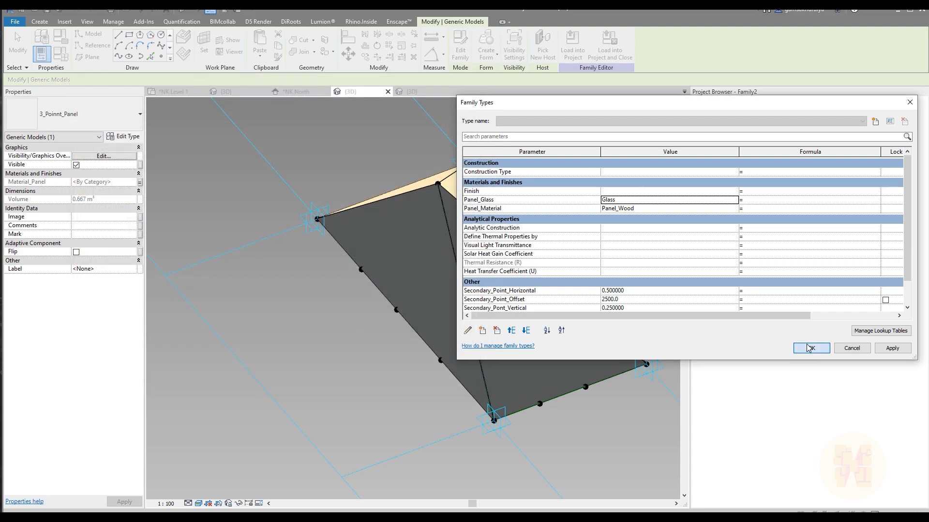
pyautogui.click(811, 347)
pyautogui.click(332, 359)
# - Replace the Glass material's appearance with the Clear glazing asset from the Glass category of Autodesk Physical Assets, and apply it to the family
pyautogui.click(60, 54)
pyautogui.click(721, 199)
pyautogui.click(735, 200)
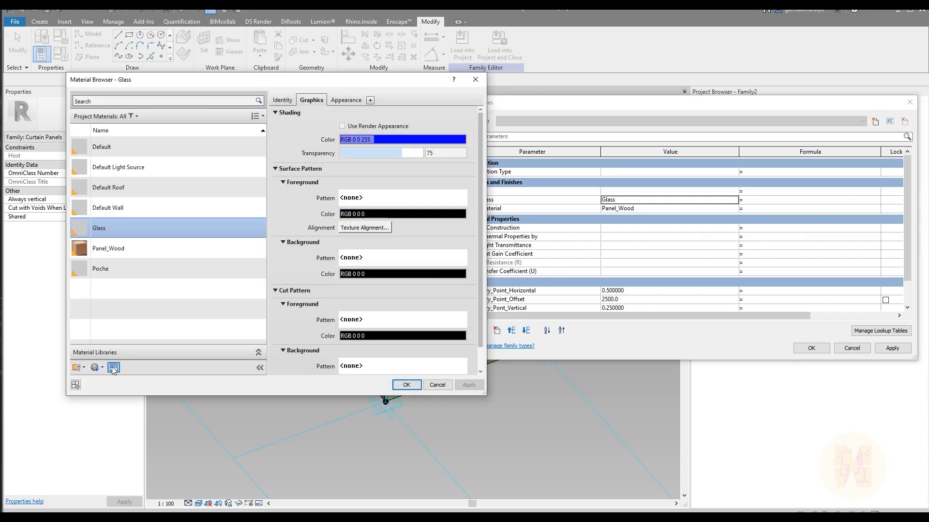
pyautogui.click(114, 367)
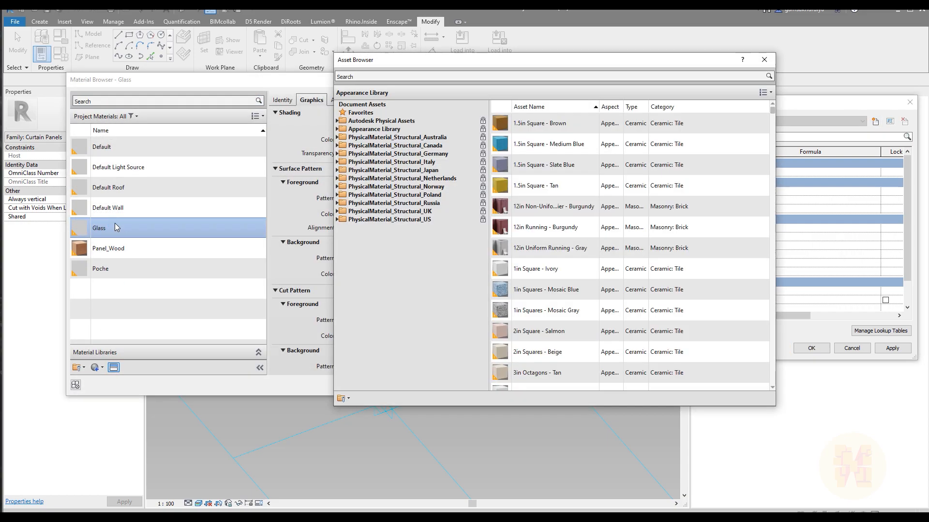
pyautogui.click(337, 120)
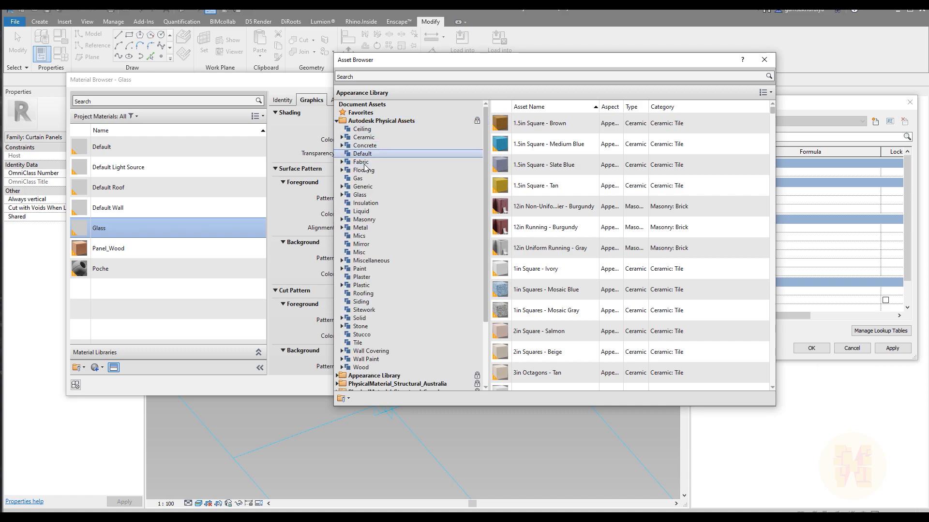
pyautogui.click(359, 194)
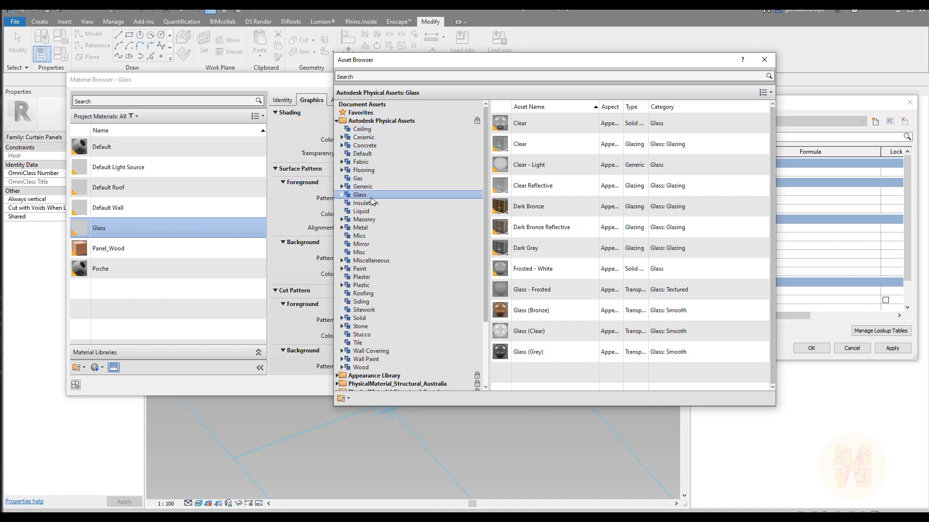
pyautogui.doubleClick(550, 145)
pyautogui.click(532, 310)
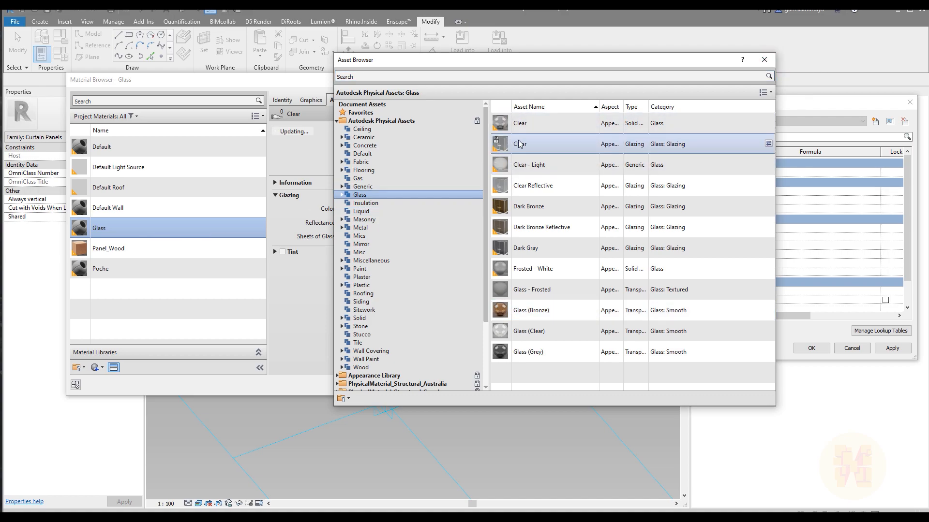
pyautogui.click(764, 60)
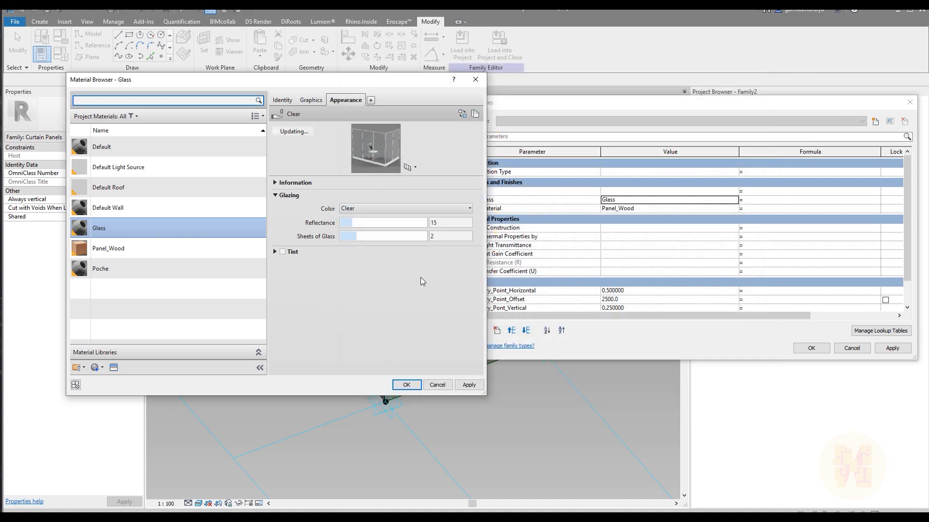
pyautogui.click(406, 384)
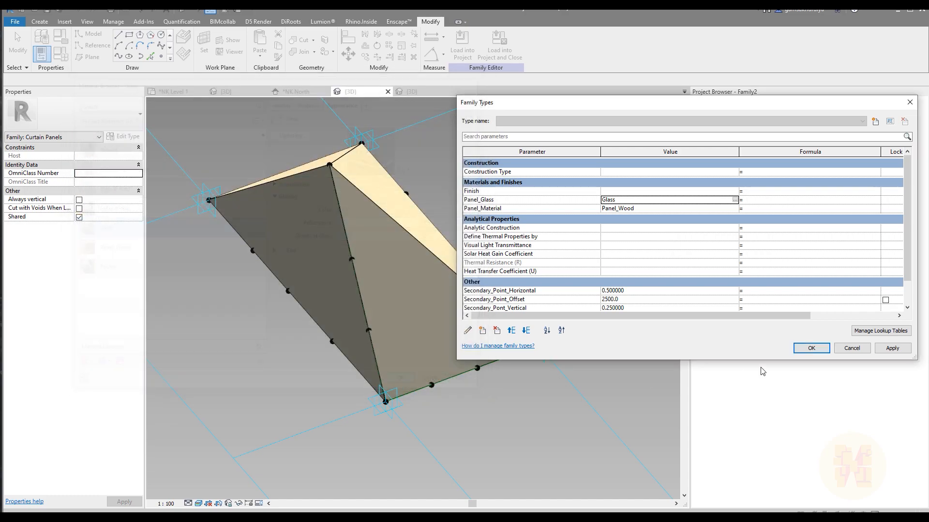
pyautogui.click(811, 348)
# - Examine the glass and wood triangular panels from several angles and compare them with the facade reference photo
pyautogui.keyDown('shift'); pyautogui.moveTo(251, 369); pyautogui.dragTo(419, 323, button='middle'); pyautogui.keyUp('shift')
pyautogui.scroll(2, 411, 322)
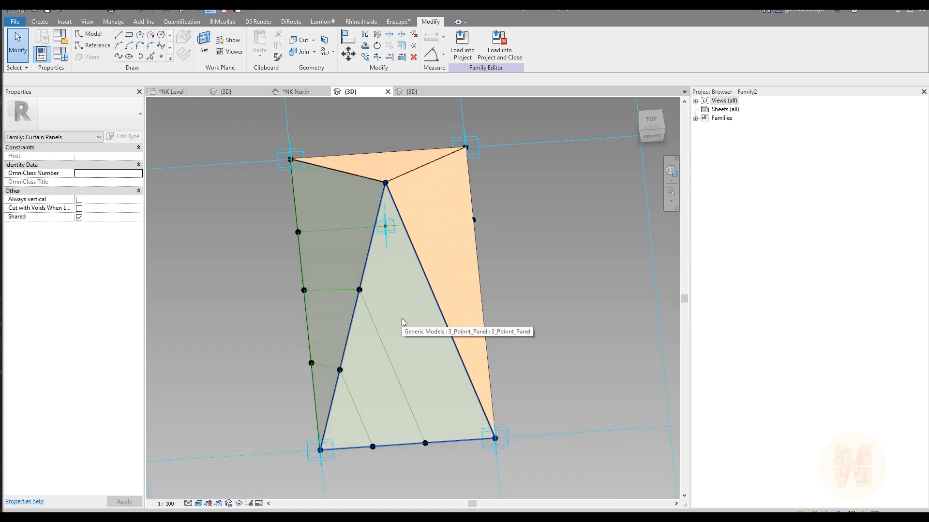
pyautogui.keyDown('shift'); pyautogui.moveTo(390, 344); pyautogui.dragTo(367, 333, button='middle'); pyautogui.keyUp('shift')
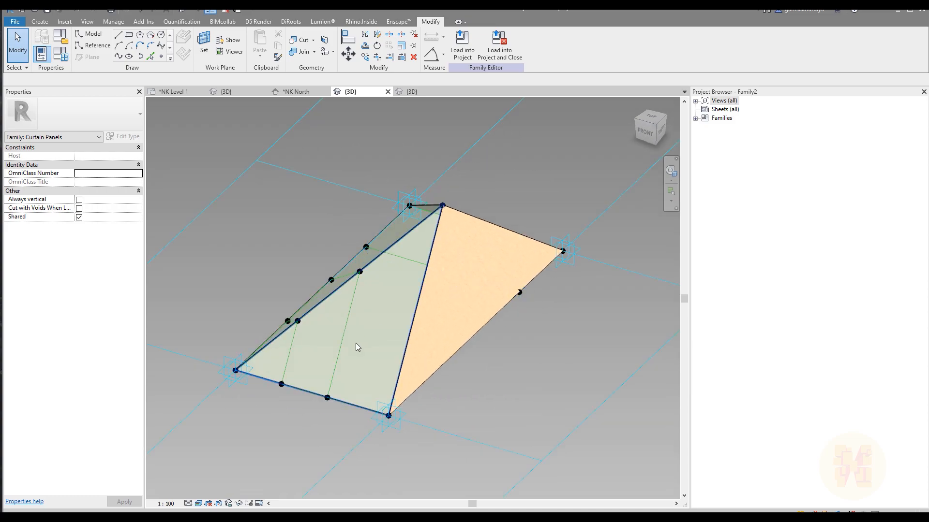
pyautogui.keyDown('shift'); pyautogui.moveTo(582, 362); pyautogui.dragTo(474, 366, button='middle'); pyautogui.keyUp('shift')
pyautogui.keyDown('shift'); pyautogui.moveTo(326, 369); pyautogui.dragTo(560, 173, button='middle'); pyautogui.keyUp('shift')
pyautogui.keyDown('shift'); pyautogui.moveTo(550, 253); pyautogui.dragTo(447, 459, button='middle'); pyautogui.keyUp('shift')
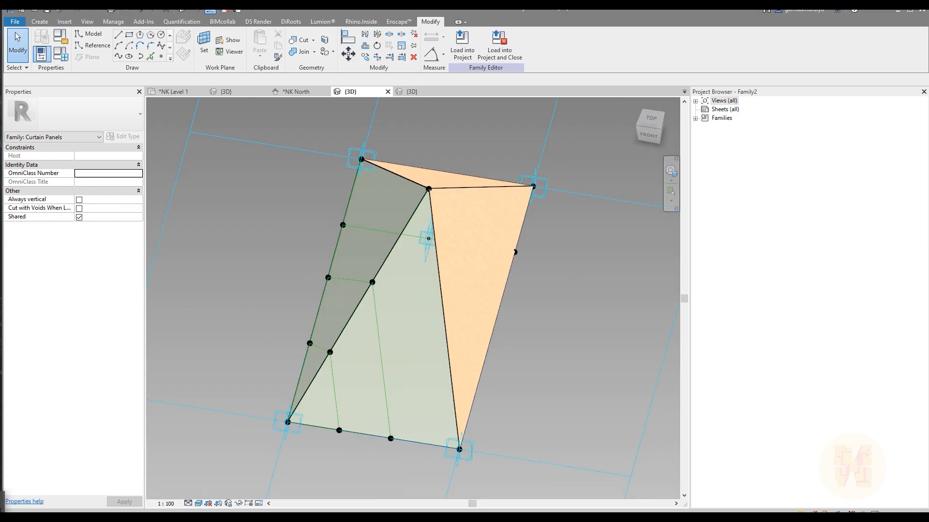
pyautogui.click(7, 512)
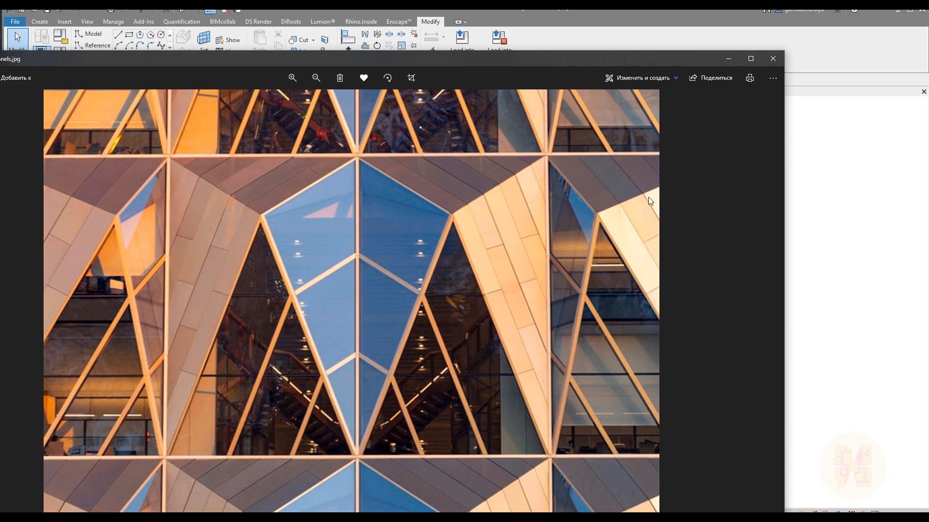
pyautogui.click(728, 59)
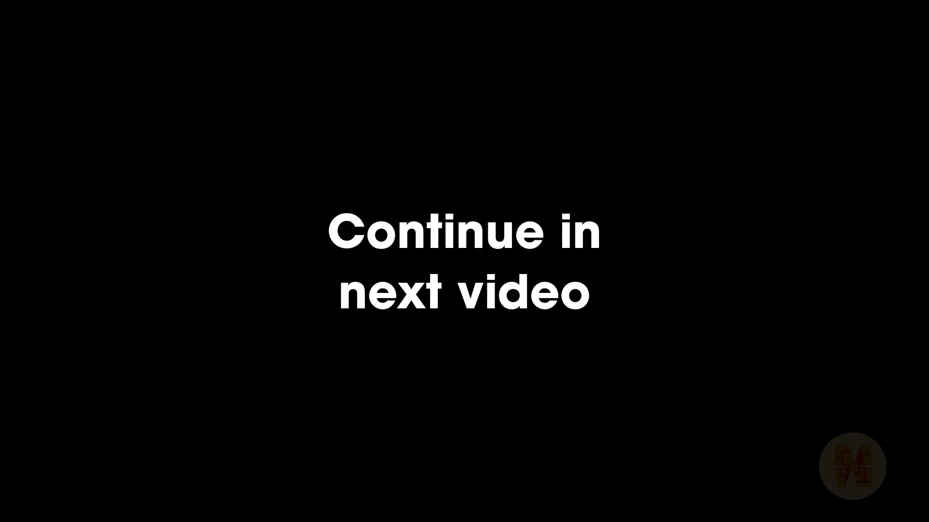